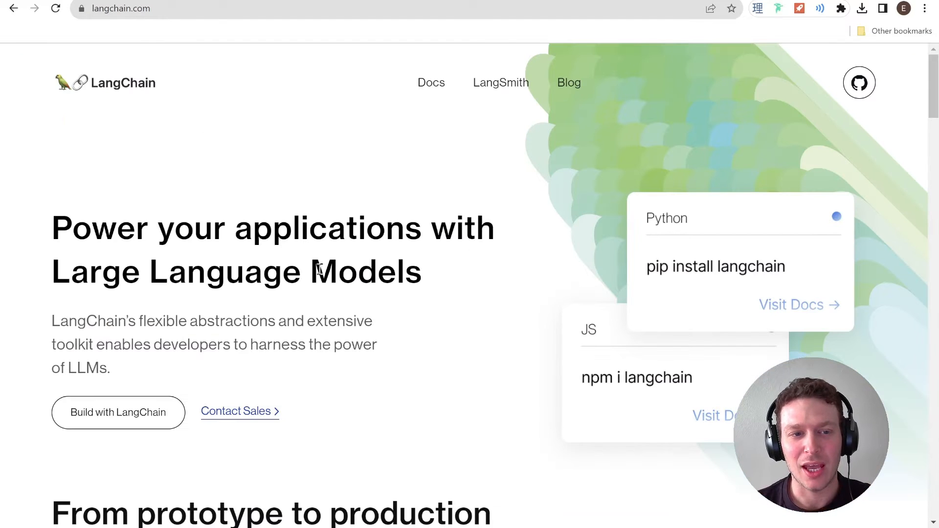
- Browse the LangChain homepage, then bring the flowiseai.com site to the front
{"action": "scroll", "coordinate": [221, 205], "scroll_direction": "down", "scroll_amount": 9}
{"action": "scroll", "coordinate": [223, 207], "scroll_direction": "up", "scroll_amount": 9}
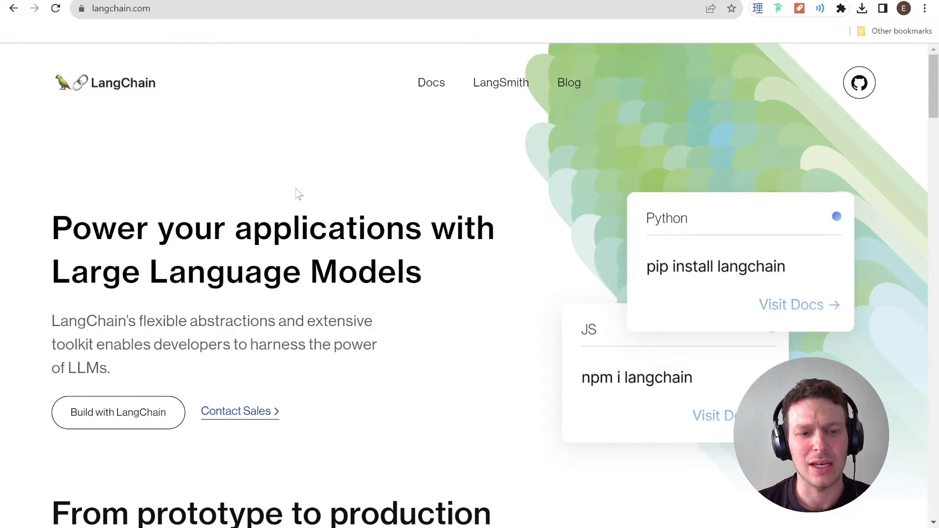
{"action": "scroll", "coordinate": [455, 230], "scroll_direction": "down", "scroll_amount": 2}
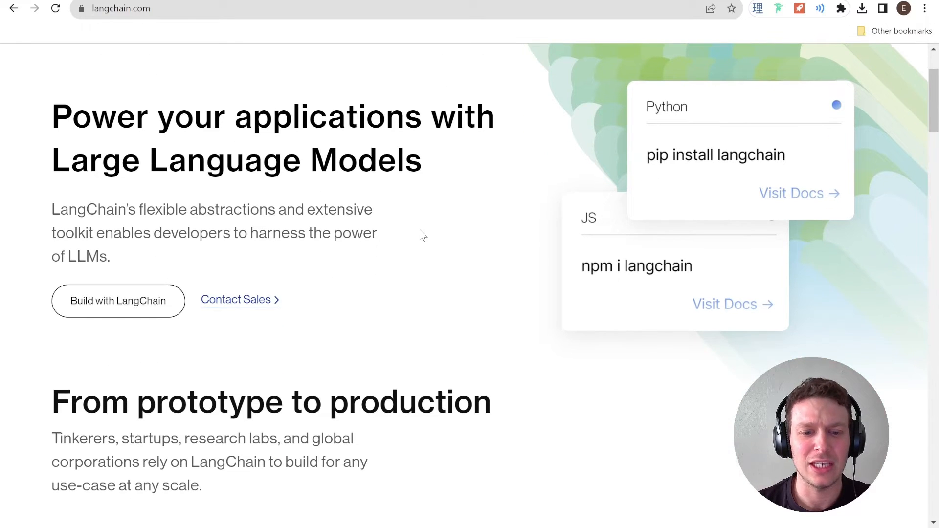
{"action": "scroll", "coordinate": [422, 234], "scroll_direction": "down", "scroll_amount": 9}
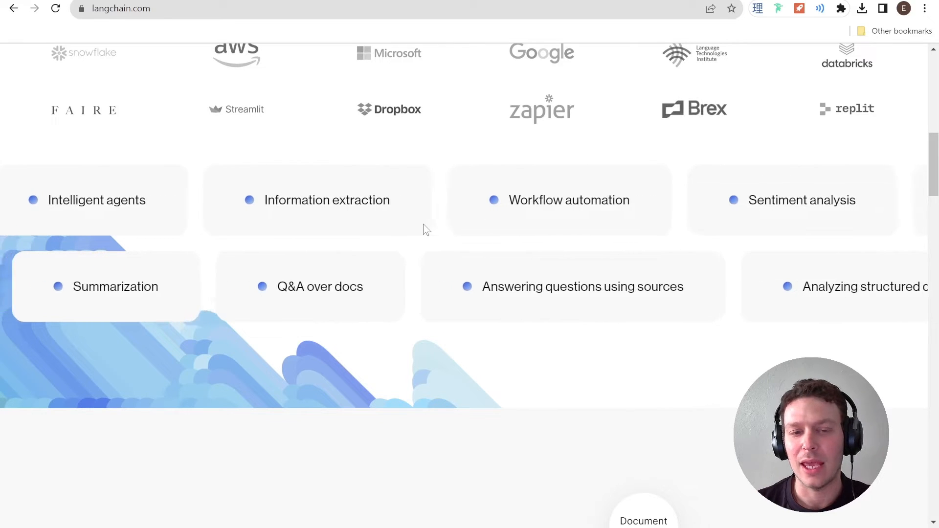
{"action": "scroll", "coordinate": [543, 244], "scroll_direction": "up", "scroll_amount": 10}
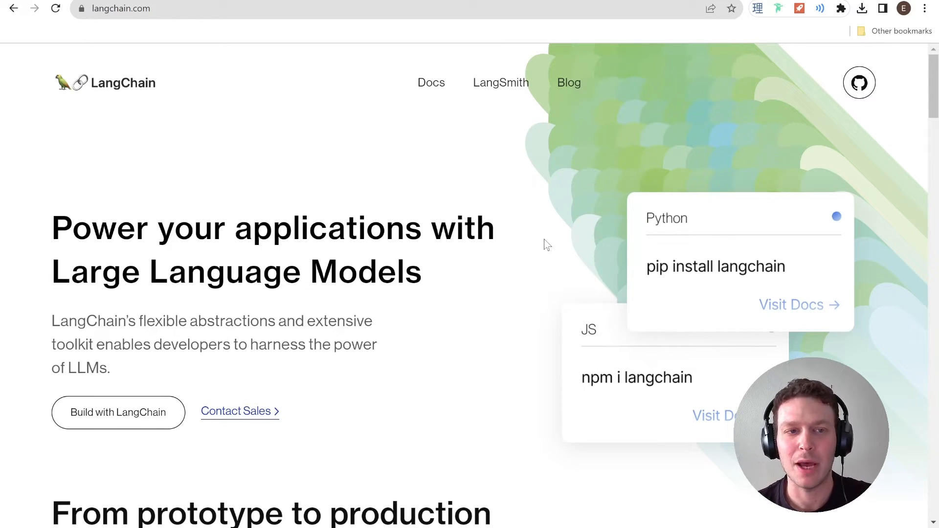
{"action": "scroll", "coordinate": [383, 234], "scroll_direction": "down", "scroll_amount": 2}
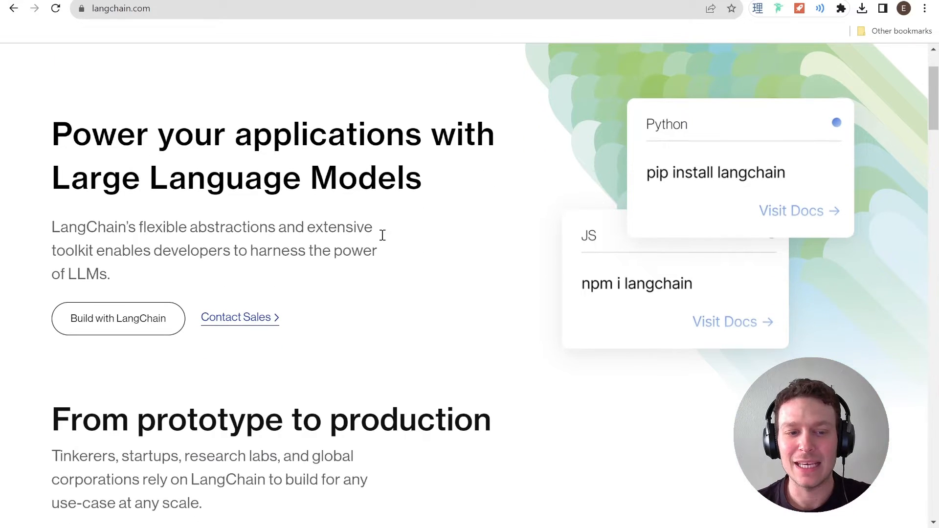
{"action": "scroll", "coordinate": [485, 252], "scroll_direction": "up", "scroll_amount": 2}
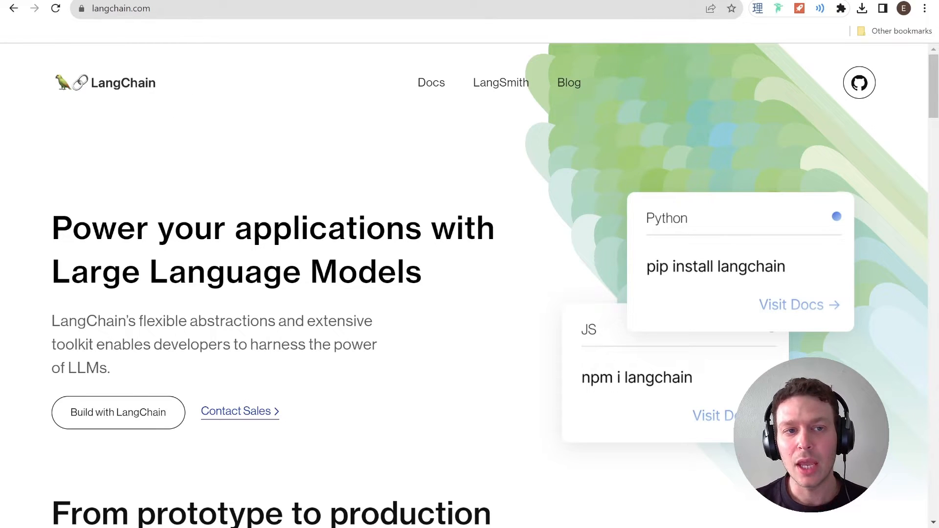
{"action": "left_click", "coordinate": [206, 0]}
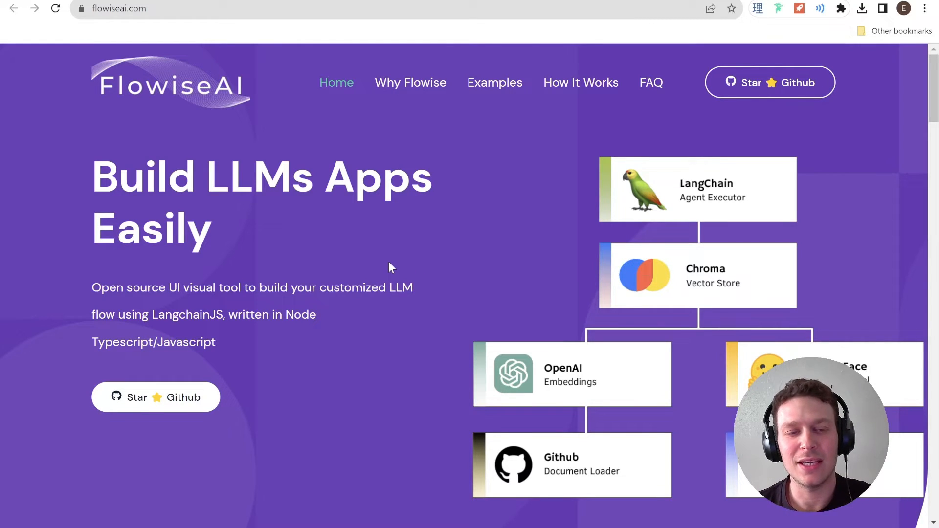
- Go via the FlowiseAI GitHub page to the hosted Flowise app at playground.wizbizchat.com
{"action": "left_click", "coordinate": [264, 0]}
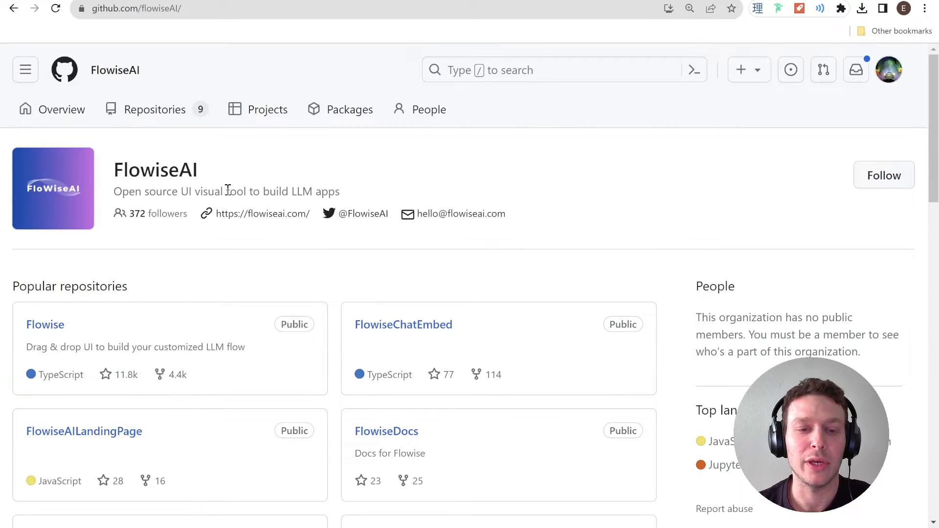
{"action": "left_click", "coordinate": [9, 0]}
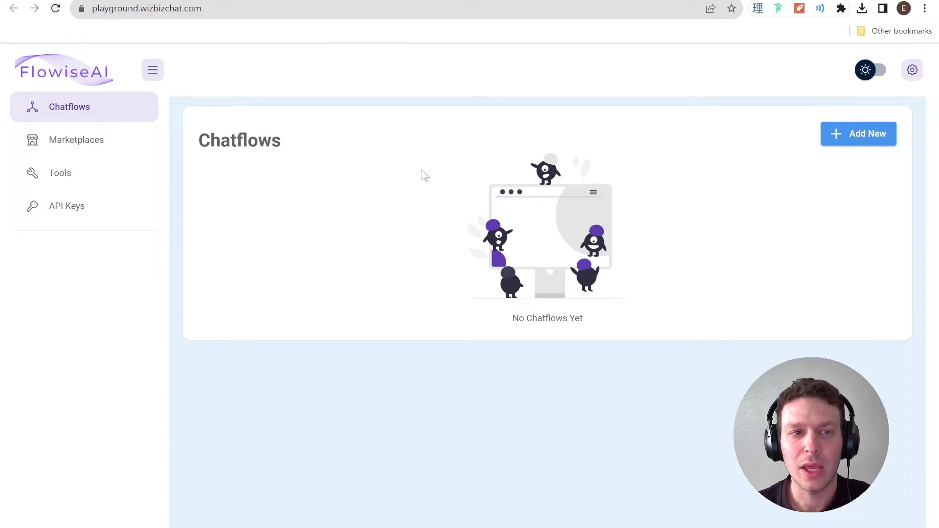
{"action": "left_click_drag", "start_coordinate": [227, 11], "coordinate": [142, 15]}
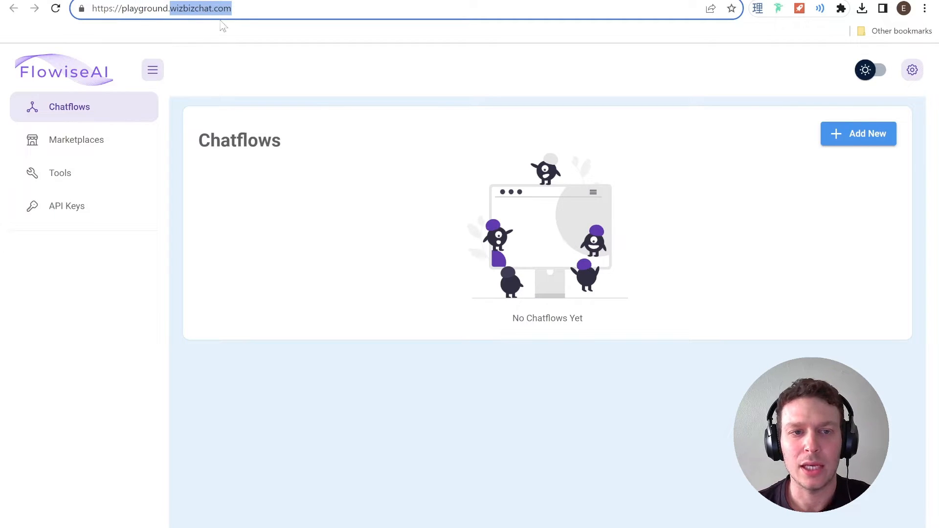
{"action": "left_click_drag", "start_coordinate": [251, 14], "coordinate": [135, 14]}
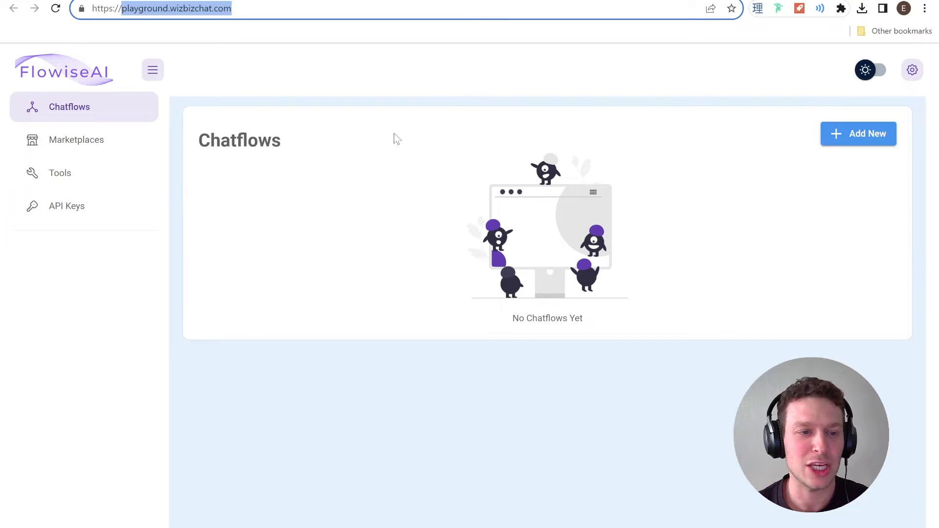
- Create a new empty chatflow and expand the Agents node category
{"action": "left_click", "coordinate": [859, 137]}
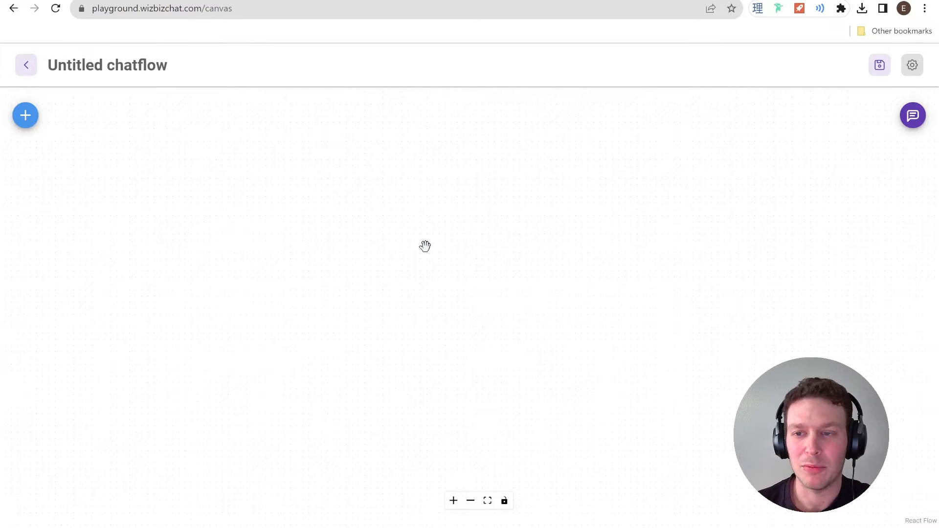
{"action": "left_click", "coordinate": [27, 117]}
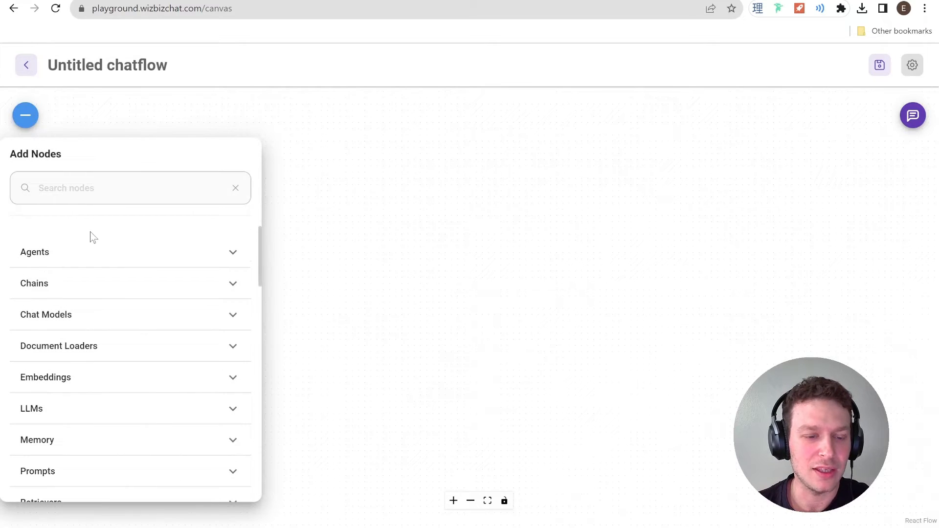
{"action": "scroll", "coordinate": [90, 237], "scroll_direction": "down", "scroll_amount": 3}
{"action": "scroll", "coordinate": [103, 354], "scroll_direction": "up", "scroll_amount": 3}
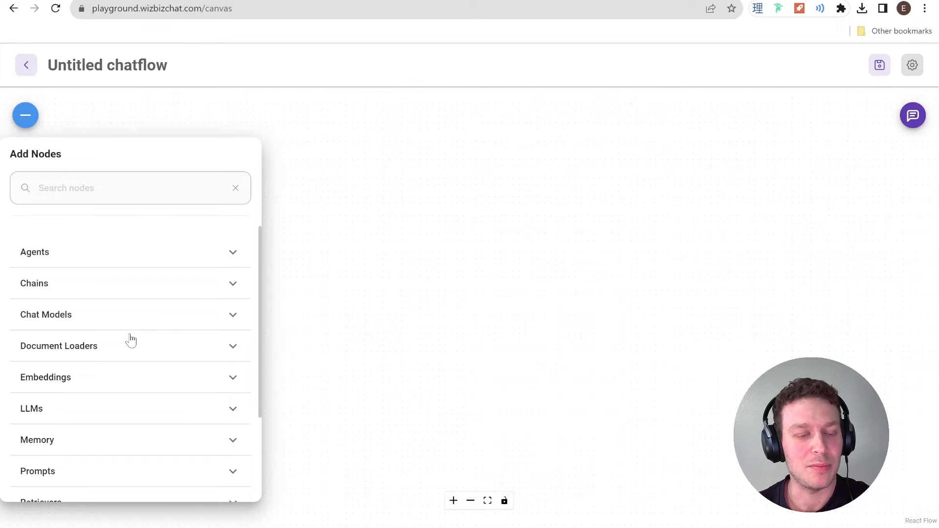
{"action": "scroll", "coordinate": [188, 336], "scroll_direction": "down", "scroll_amount": 3}
{"action": "scroll", "coordinate": [193, 330], "scroll_direction": "up", "scroll_amount": 3}
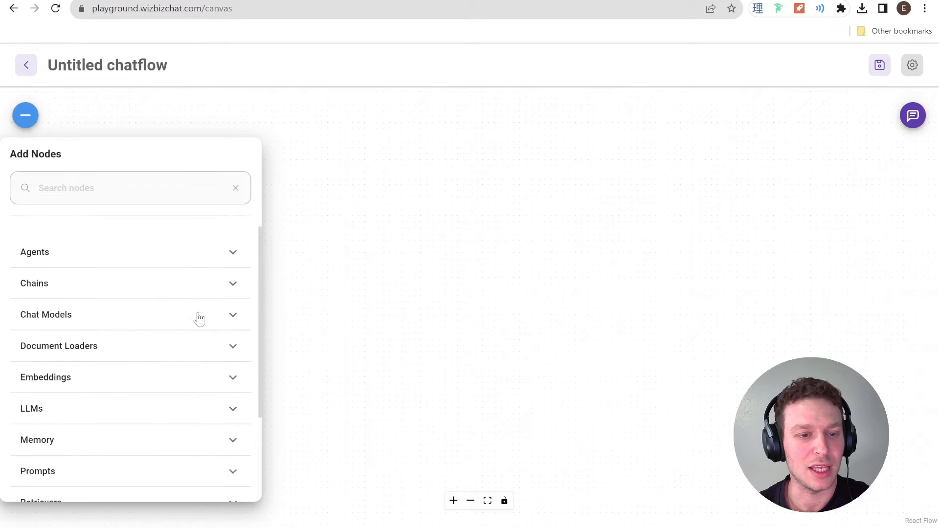
{"action": "left_click", "coordinate": [223, 264]}
- Place a Conversational Agent node on the canvas, positioned up and to the right
{"action": "scroll", "coordinate": [143, 306], "scroll_direction": "down", "scroll_amount": 3}
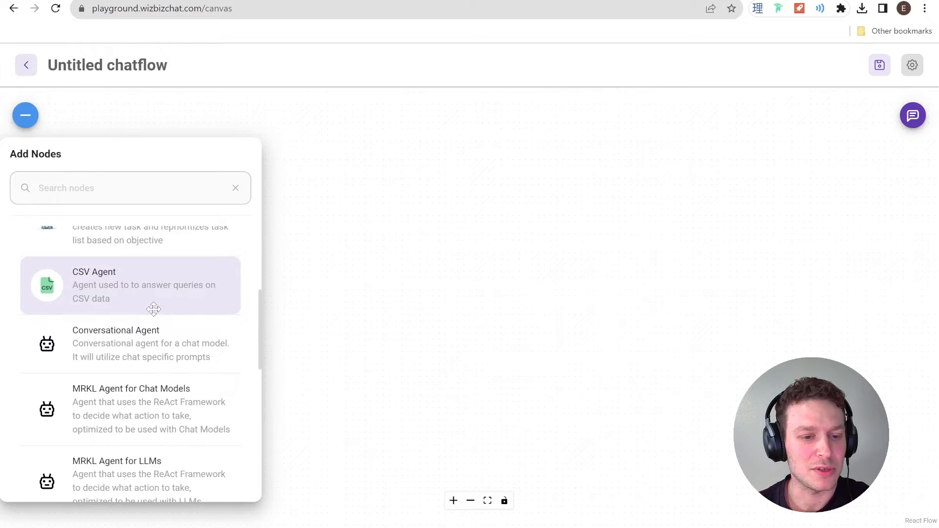
{"action": "scroll", "coordinate": [153, 309], "scroll_direction": "down", "scroll_amount": 4}
{"action": "scroll", "coordinate": [176, 310], "scroll_direction": "up", "scroll_amount": 3}
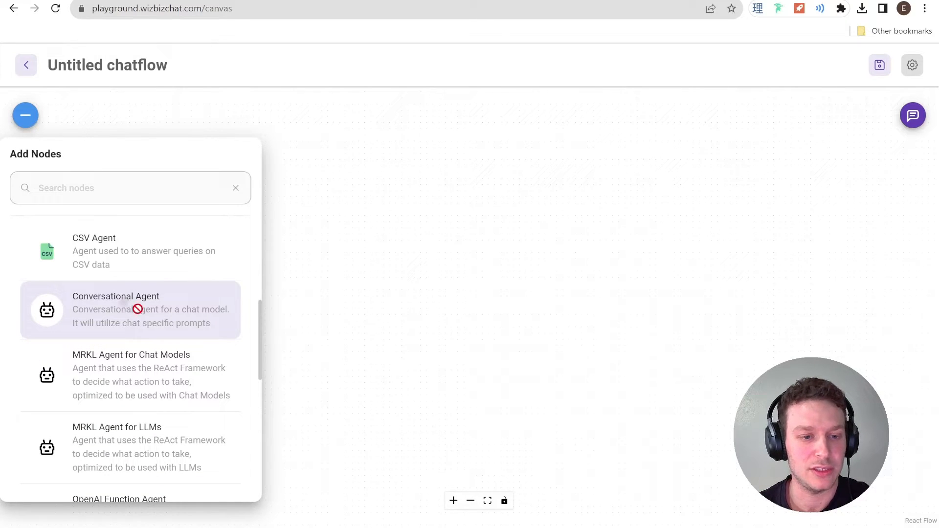
{"action": "left_click_drag", "start_coordinate": [132, 306], "coordinate": [583, 327]}
{"action": "left_click_drag", "start_coordinate": [615, 272], "coordinate": [579, 253]}
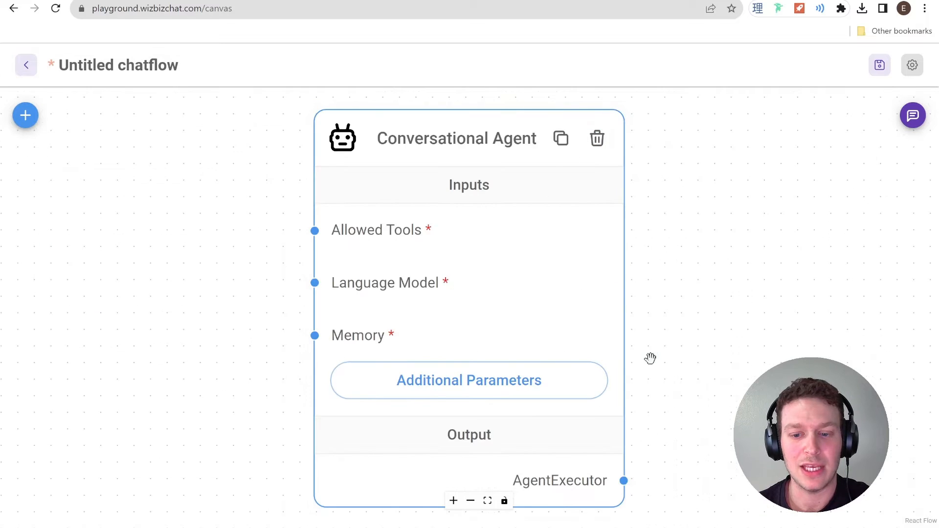
{"action": "scroll", "coordinate": [608, 388], "scroll_direction": "down", "scroll_amount": 2}
{"action": "scroll", "coordinate": [607, 389], "scroll_direction": "down", "scroll_amount": 1}
{"action": "left_click_drag", "start_coordinate": [514, 230], "coordinate": [644, 181]}
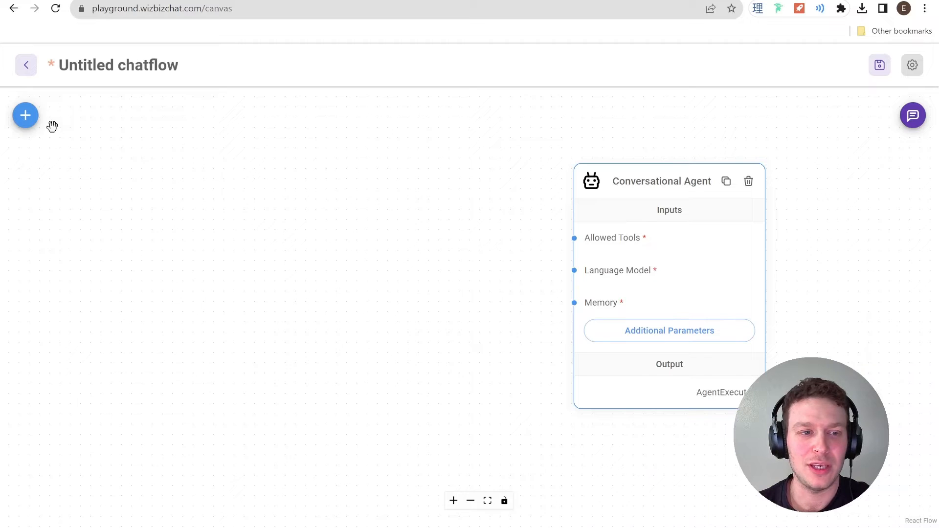
- Open the node list and expand the LLMs category
{"action": "left_click", "coordinate": [28, 119]}
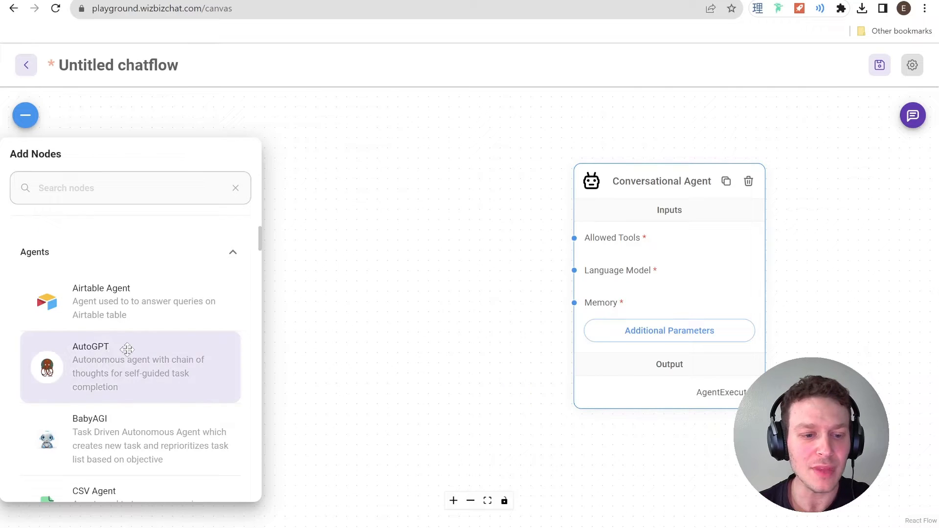
{"action": "scroll", "coordinate": [126, 348], "scroll_direction": "down", "scroll_amount": 12}
{"action": "scroll", "coordinate": [143, 356], "scroll_direction": "up", "scroll_amount": 10}
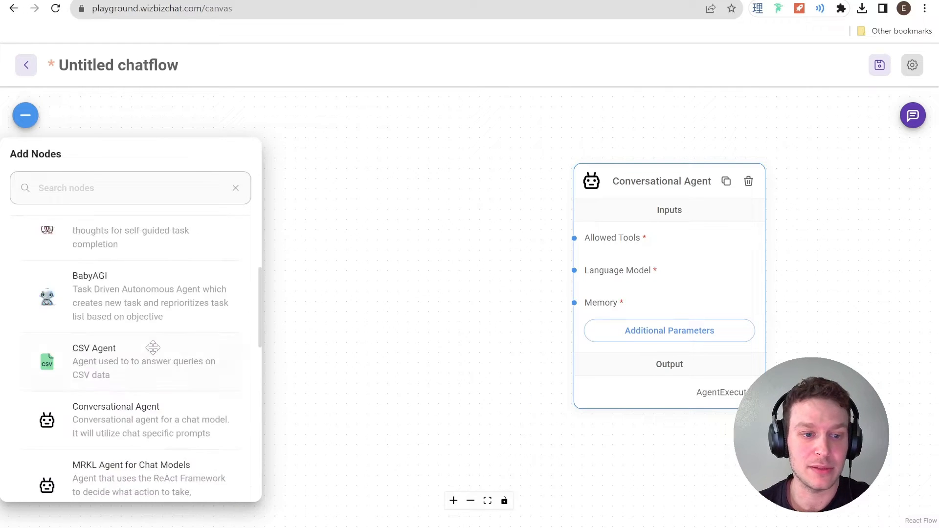
{"action": "scroll", "coordinate": [172, 347], "scroll_direction": "down", "scroll_amount": 8}
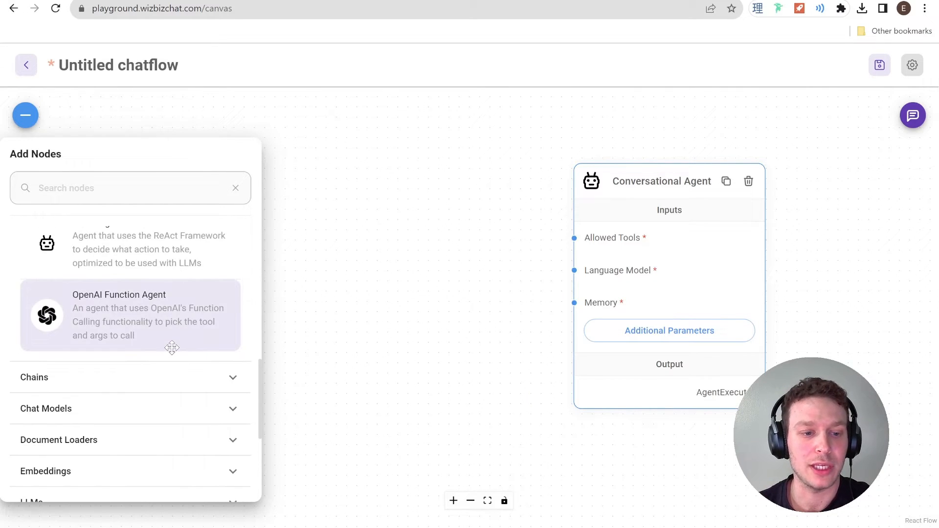
{"action": "scroll", "coordinate": [186, 356], "scroll_direction": "down", "scroll_amount": 2}
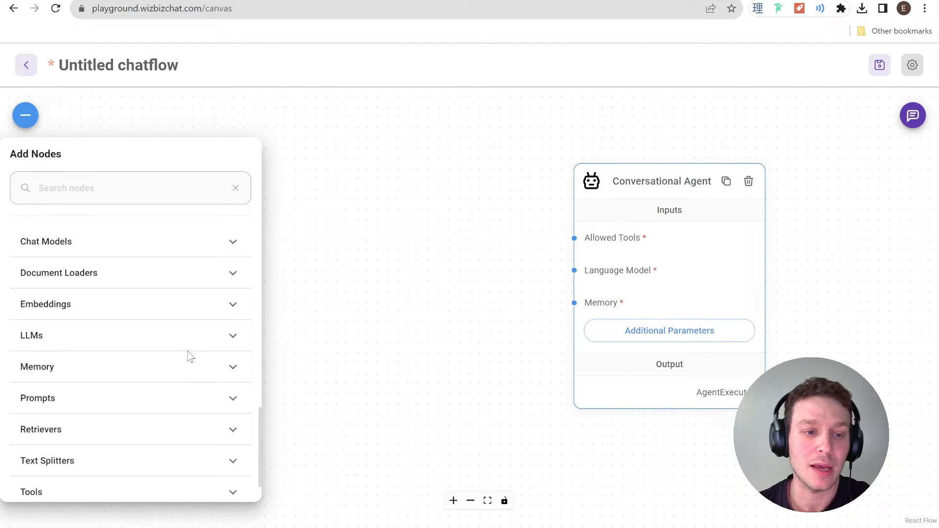
{"action": "scroll", "coordinate": [188, 357], "scroll_direction": "up", "scroll_amount": 3}
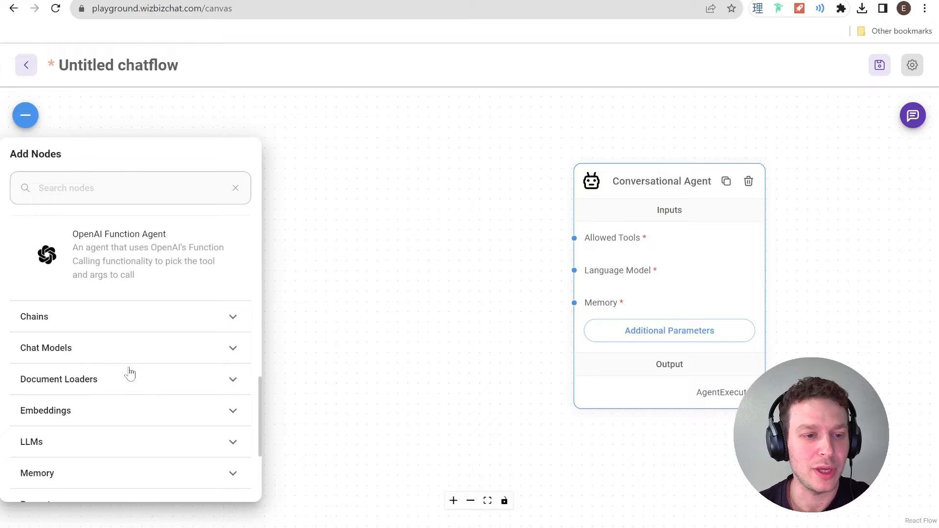
{"action": "scroll", "coordinate": [110, 367], "scroll_direction": "down", "scroll_amount": 3}
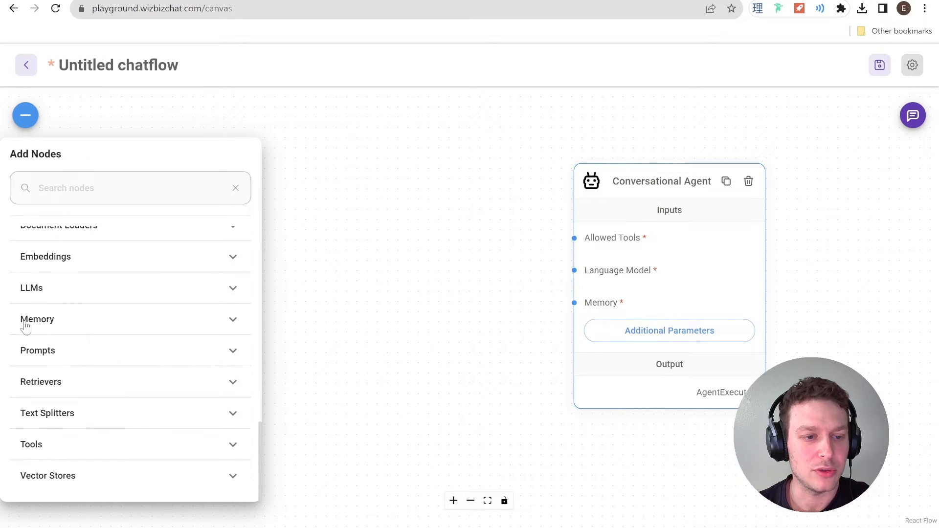
{"action": "left_click", "coordinate": [79, 293]}
- Drop the OpenAI LLM node onto the canvas, left of the Conversational Agent
{"action": "scroll", "coordinate": [171, 324], "scroll_direction": "down", "scroll_amount": 2}
{"action": "scroll", "coordinate": [147, 352], "scroll_direction": "up", "scroll_amount": 3}
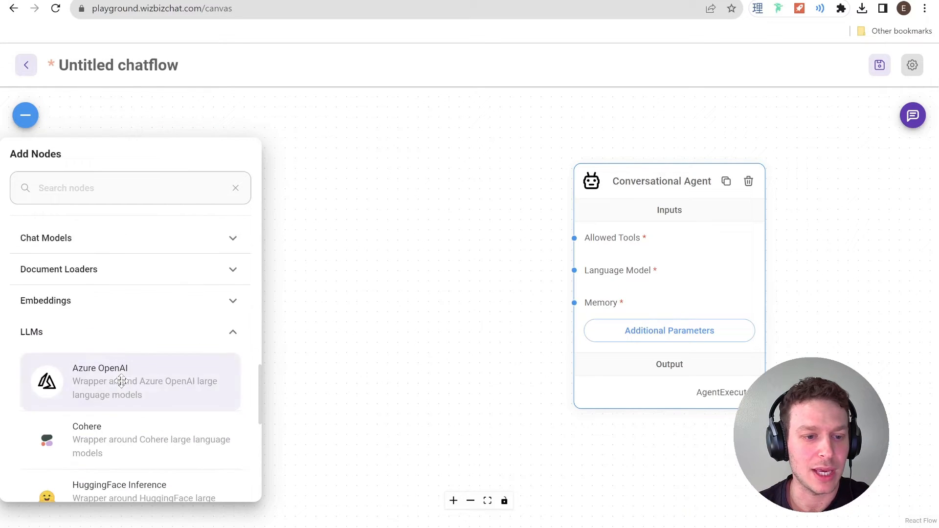
{"action": "scroll", "coordinate": [119, 419], "scroll_direction": "down", "scroll_amount": 3}
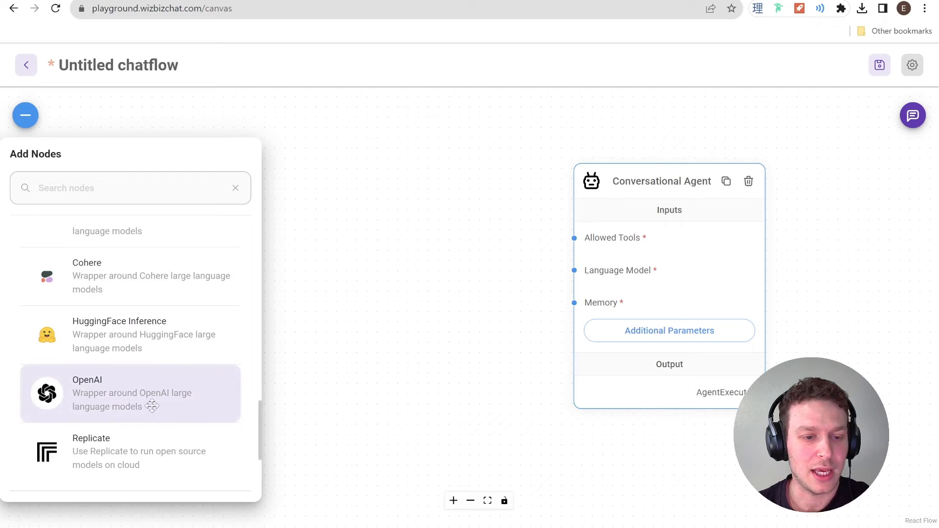
{"action": "scroll", "coordinate": [153, 403], "scroll_direction": "down", "scroll_amount": 1}
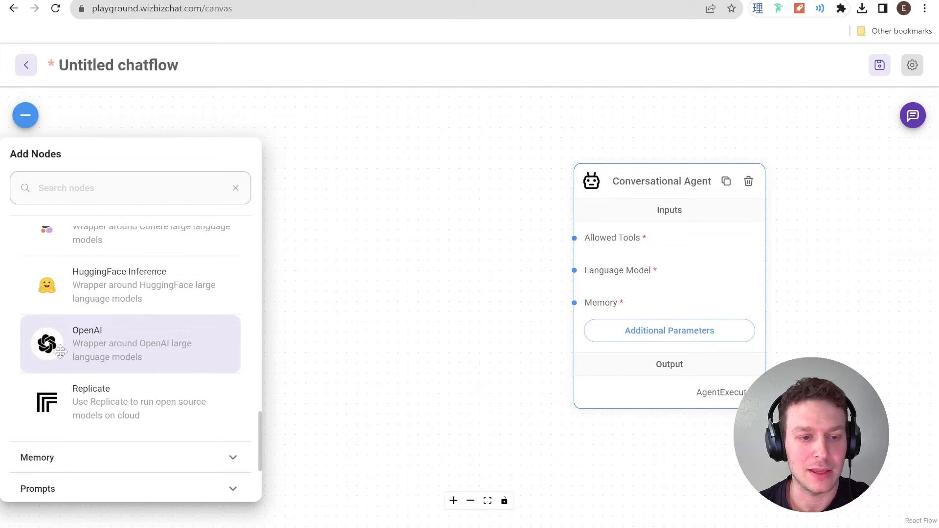
{"action": "left_click_drag", "start_coordinate": [85, 344], "coordinate": [389, 237]}
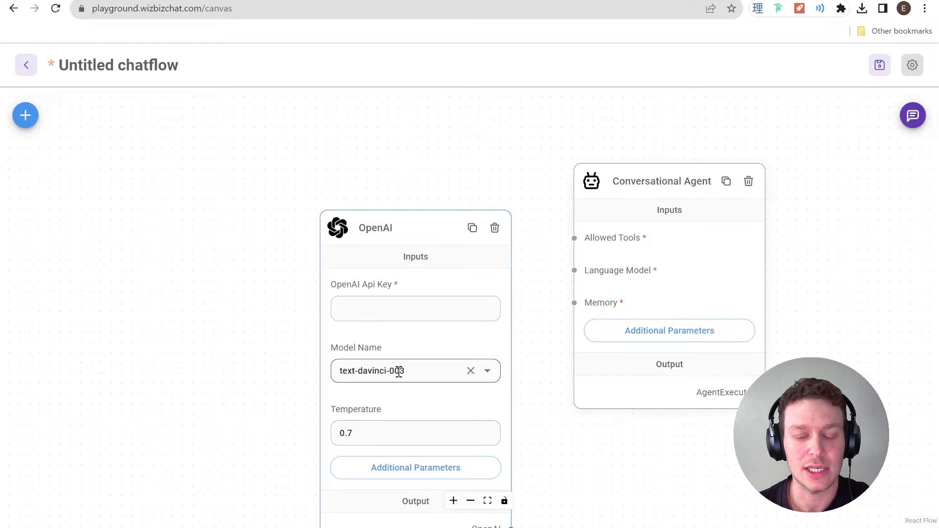
{"action": "left_click_drag", "start_coordinate": [409, 236], "coordinate": [360, 188]}
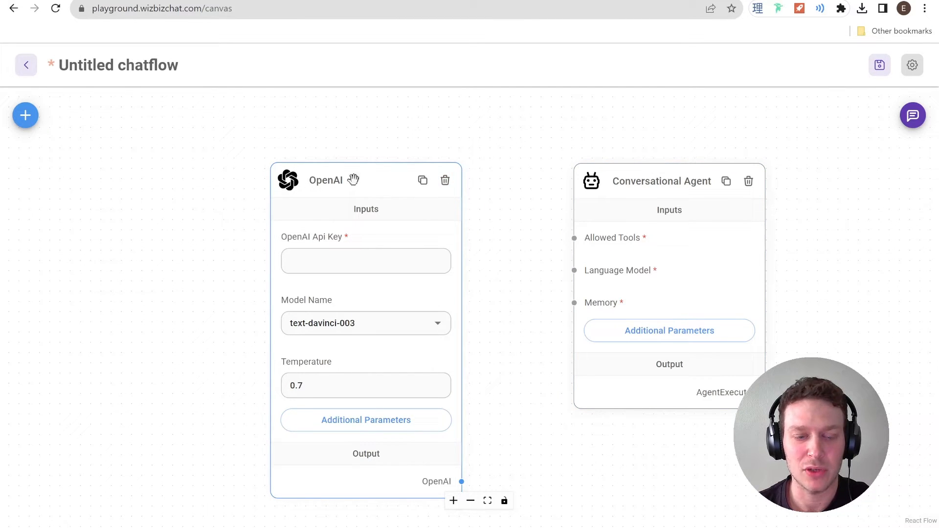
{"action": "left_click_drag", "start_coordinate": [352, 178], "coordinate": [308, 153]}
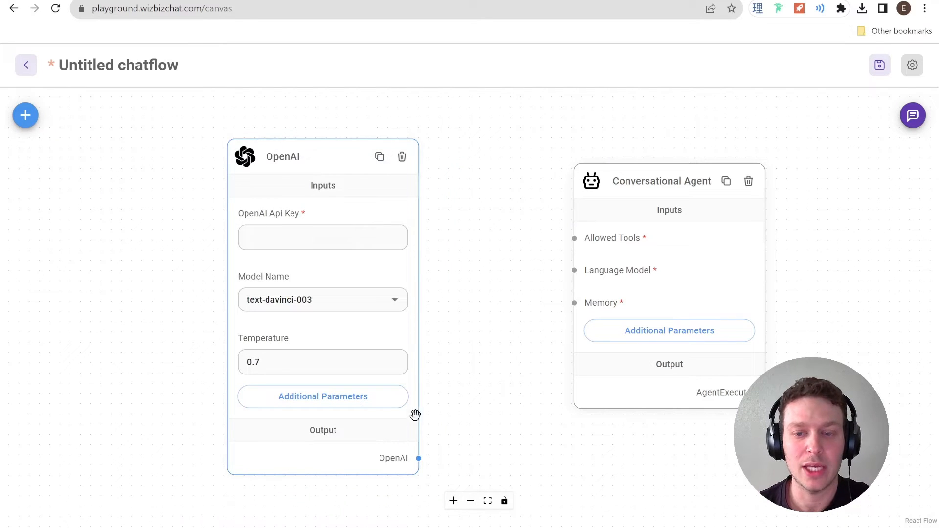
- Swap the OpenAI node for a ChatOpenAI node found by searching 'open', selecting its API key field
{"action": "left_click", "coordinate": [401, 158]}
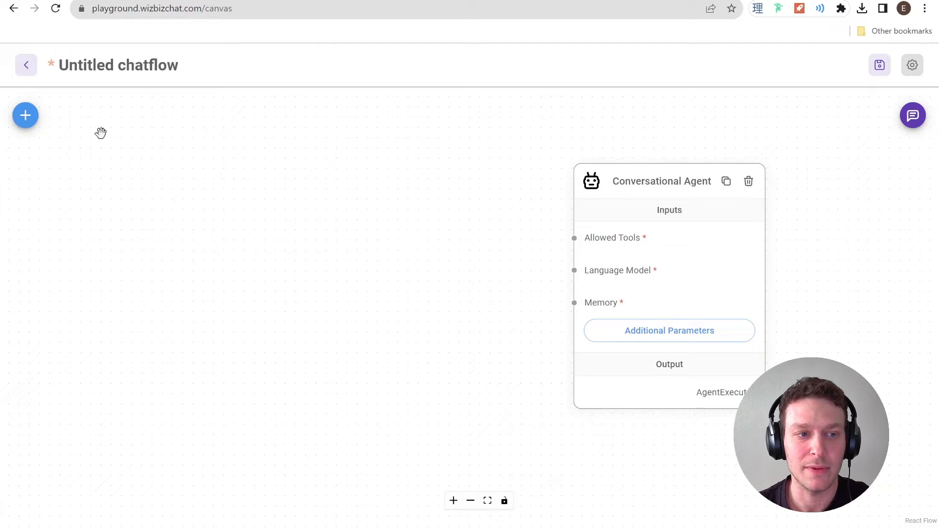
{"action": "left_click", "coordinate": [30, 122]}
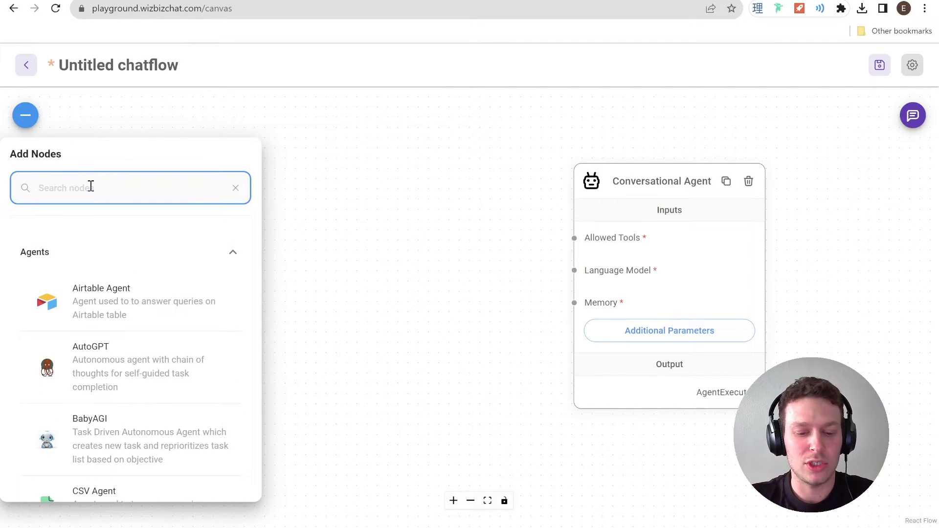
{"action": "type", "text": "open"}
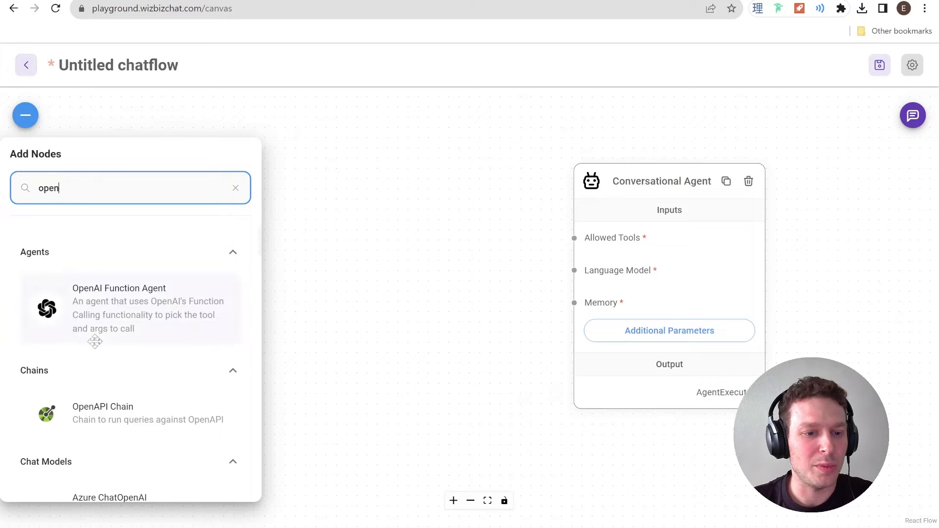
{"action": "scroll", "coordinate": [98, 352], "scroll_direction": "down", "scroll_amount": 8}
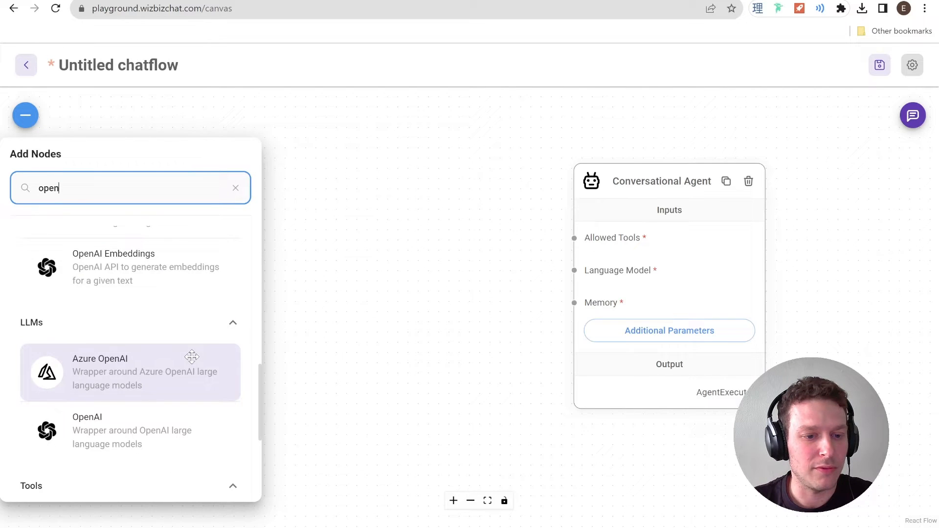
{"action": "scroll", "coordinate": [193, 363], "scroll_direction": "down", "scroll_amount": 5}
{"action": "scroll", "coordinate": [193, 362], "scroll_direction": "up", "scroll_amount": 8}
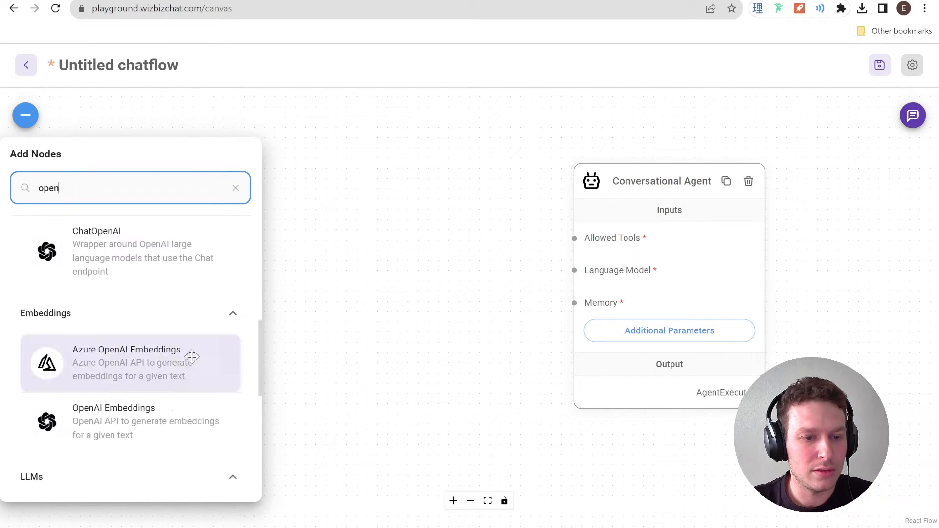
{"action": "scroll", "coordinate": [193, 363], "scroll_direction": "up", "scroll_amount": 1}
{"action": "left_click_drag", "start_coordinate": [122, 327], "coordinate": [234, 148]}
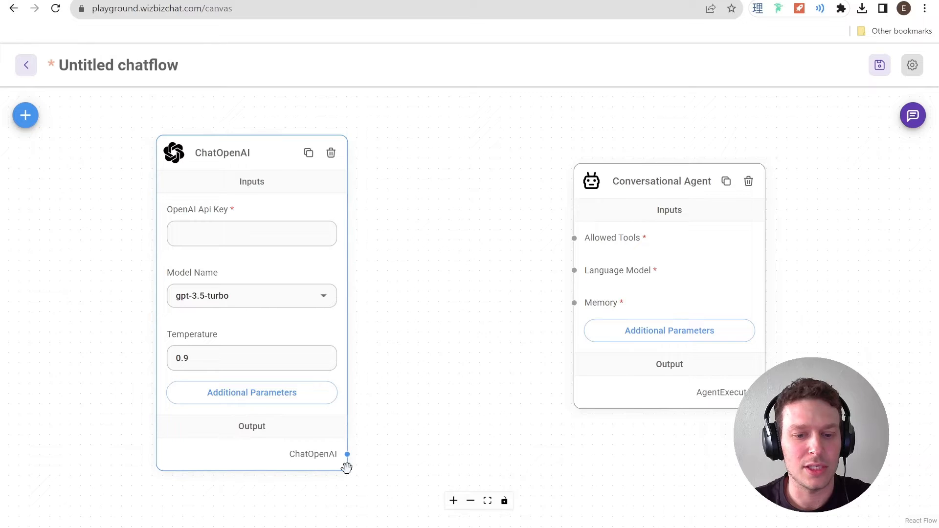
{"action": "left_click", "coordinate": [208, 234]}
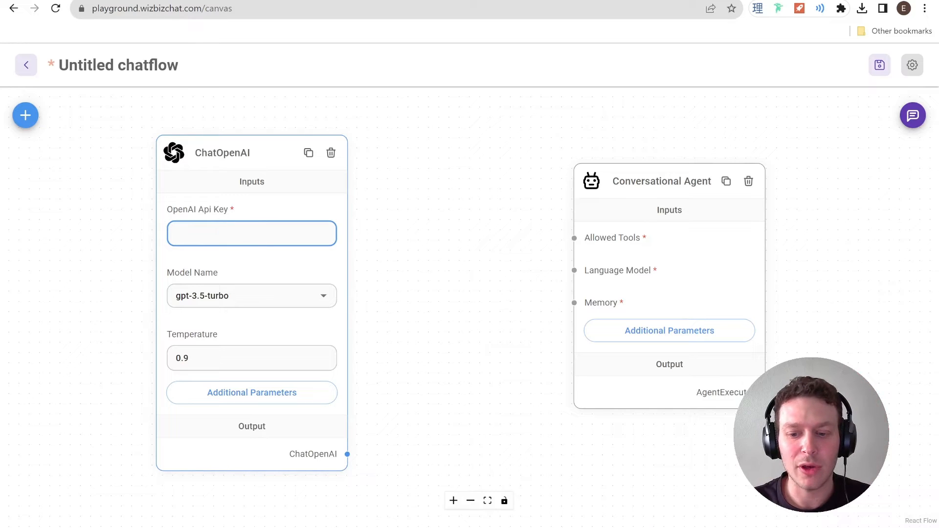
{"action": "left_click", "coordinate": [660, 527]}
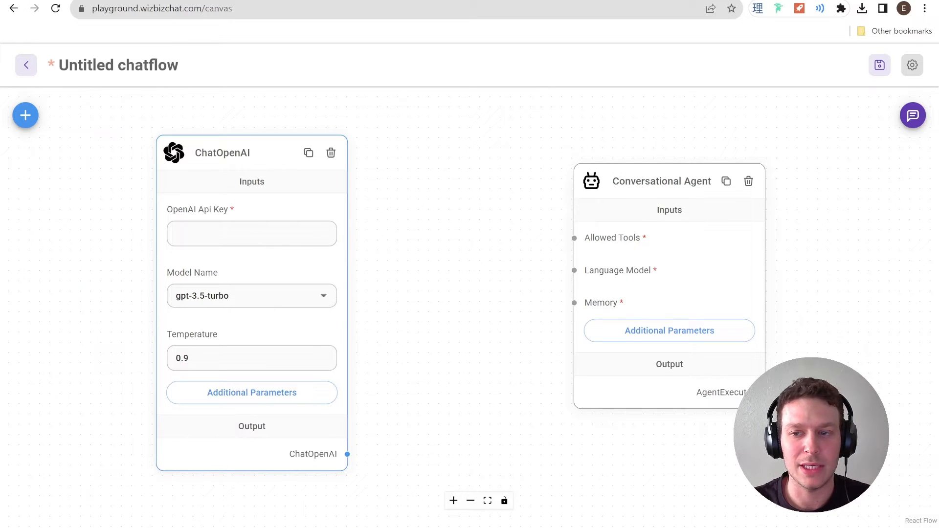
- Paste the OpenAI API key into ChatOpenAI, checking Additional Parameters without changing anything
{"action": "key", "text": "alt+Tab"}
{"action": "key", "text": "ctrl+v"}
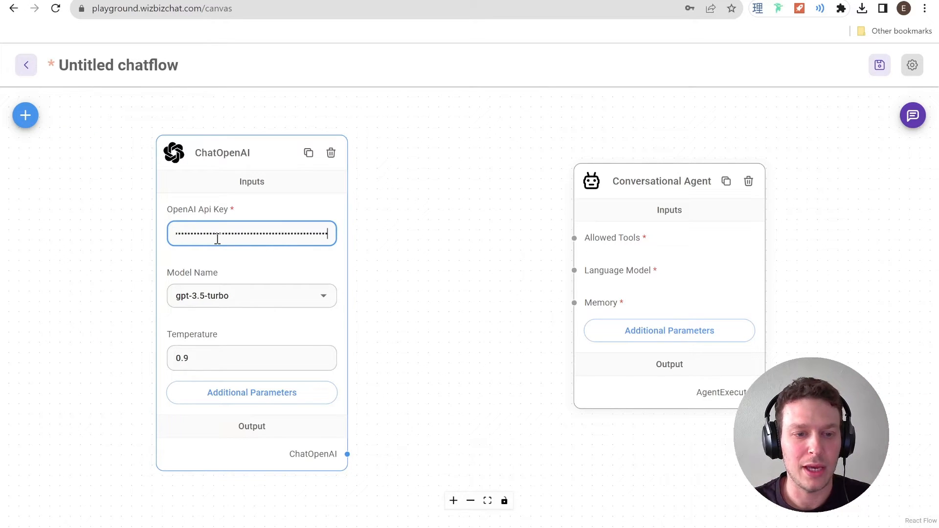
{"action": "left_click", "coordinate": [339, 275]}
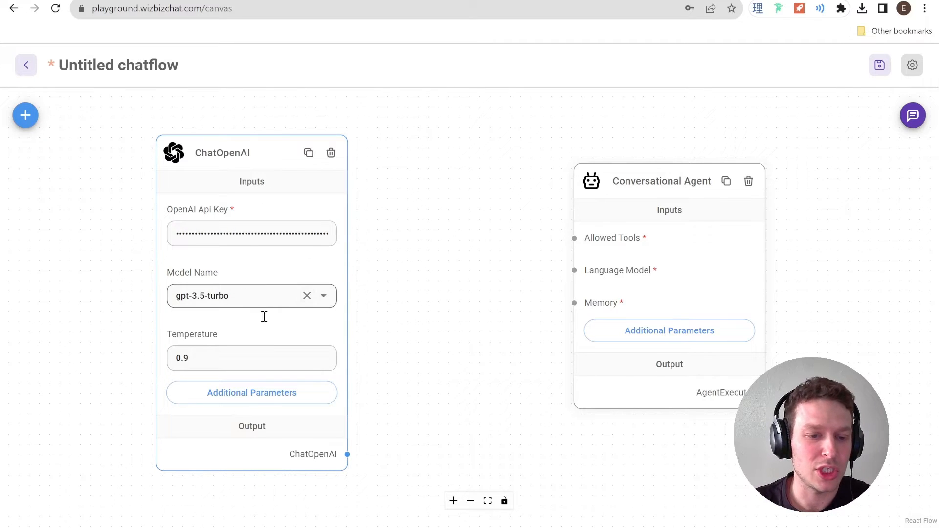
{"action": "left_click", "coordinate": [263, 394]}
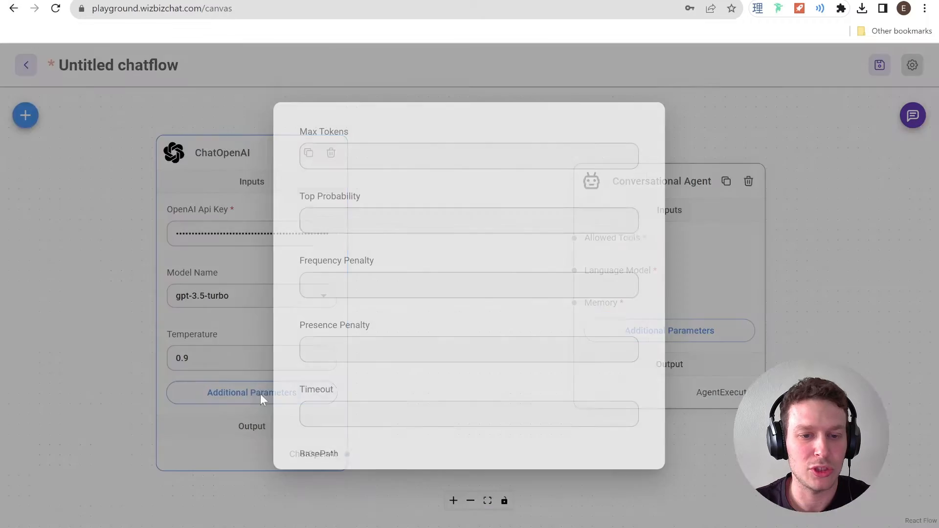
{"action": "left_click", "coordinate": [227, 155]}
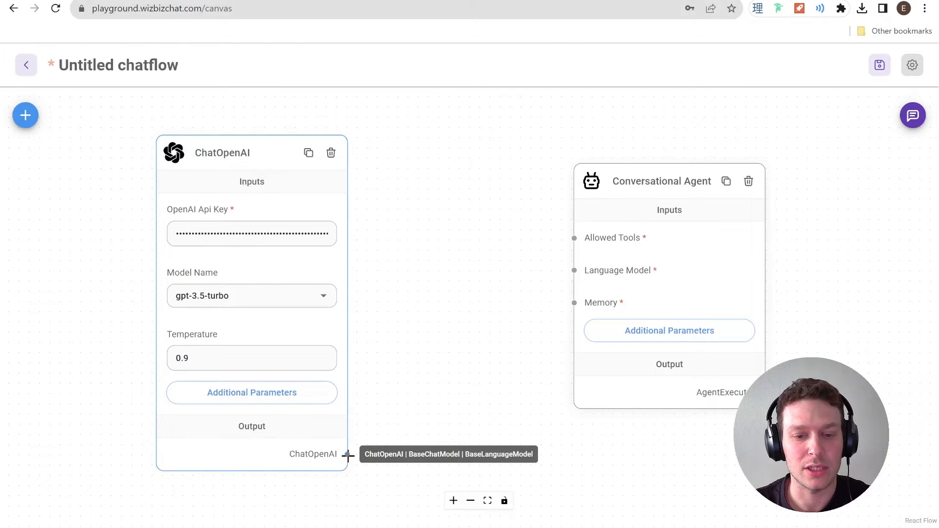
- Wire ChatOpenAI into the Conversational Agent's Language Model input and nudge the agent right
{"action": "left_click_drag", "start_coordinate": [348, 454], "coordinate": [568, 270]}
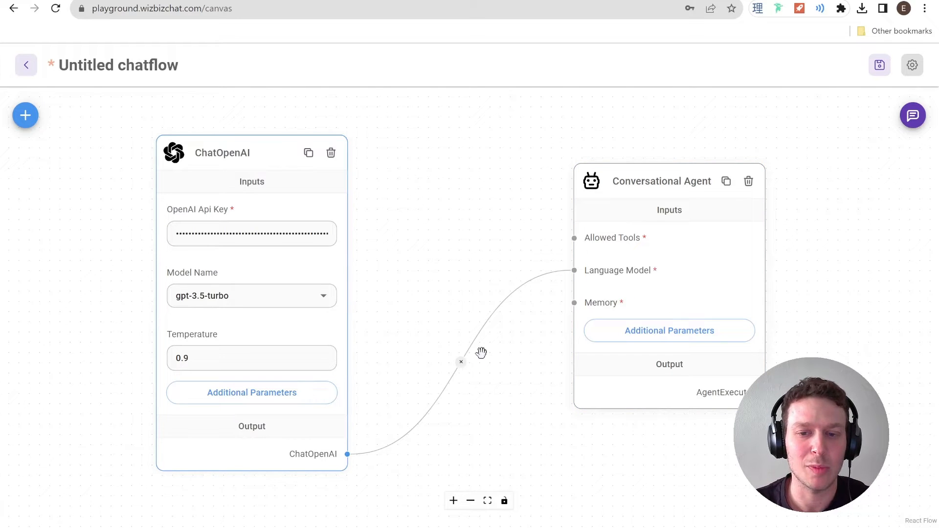
{"action": "left_click_drag", "start_coordinate": [700, 184], "coordinate": [719, 183]}
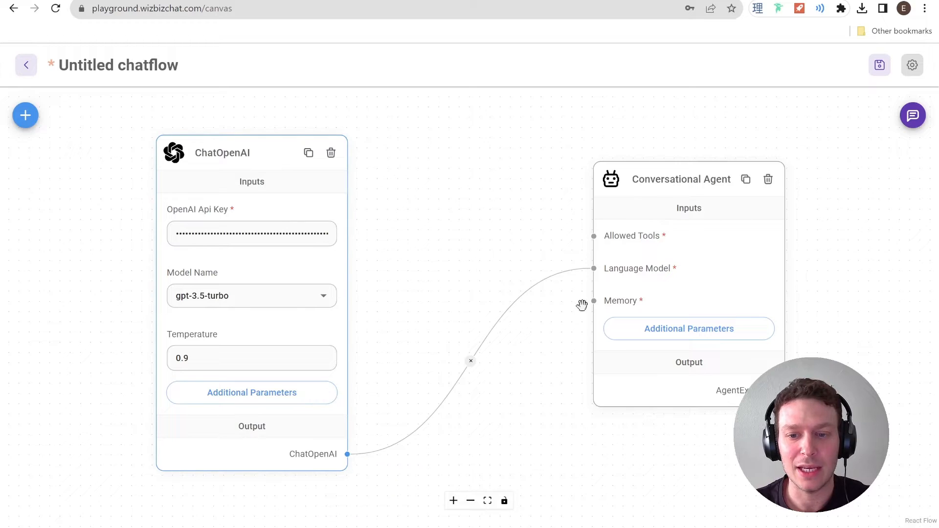
- Clear the old 'open' node search and expand the Memory category
{"action": "left_click", "coordinate": [30, 122]}
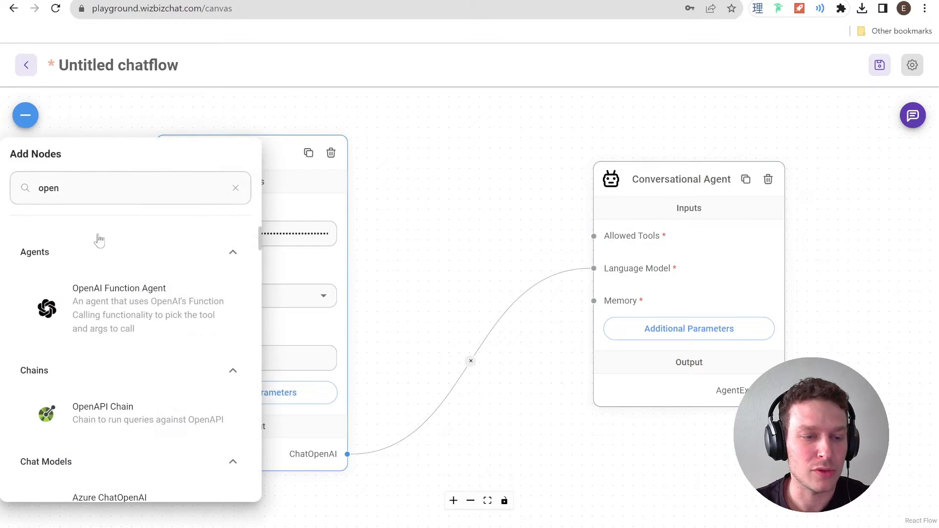
{"action": "double_click", "coordinate": [106, 194]}
{"action": "left_click", "coordinate": [235, 187]}
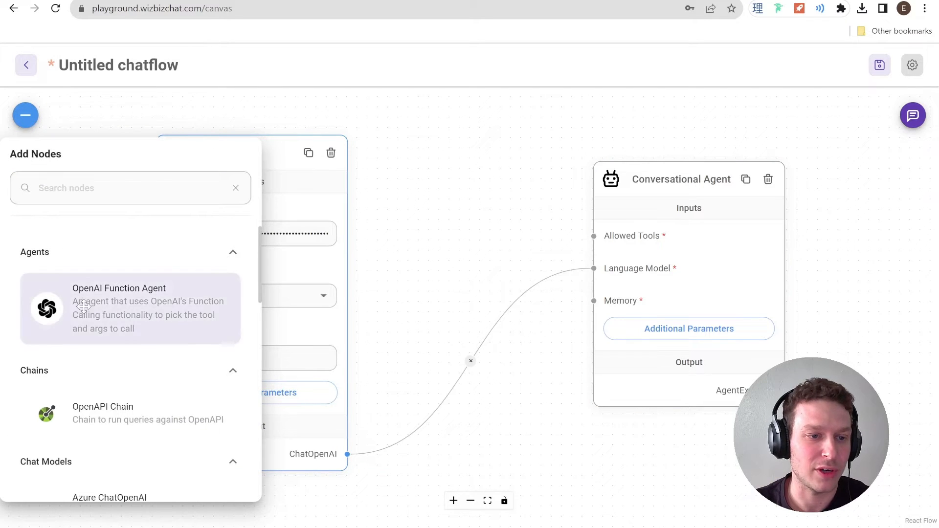
{"action": "scroll", "coordinate": [136, 325], "scroll_direction": "down", "scroll_amount": 3}
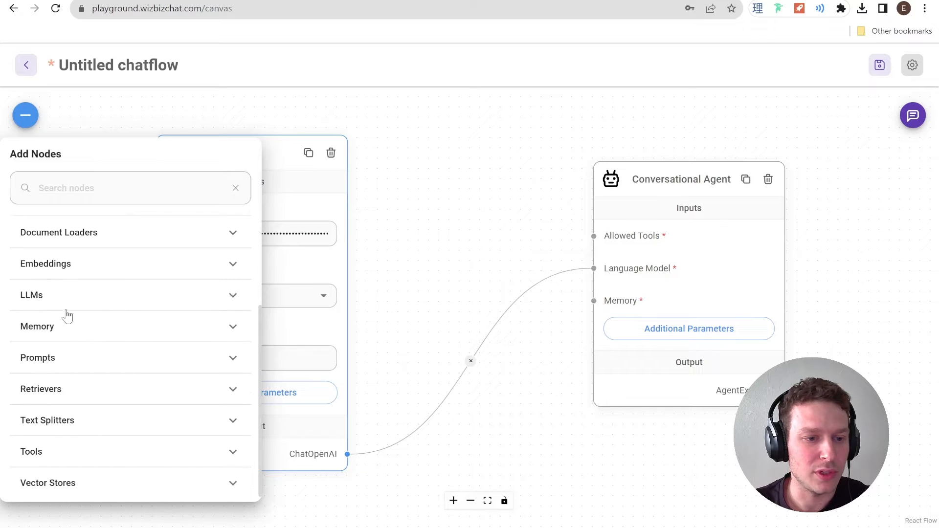
{"action": "left_click", "coordinate": [115, 327]}
- Place a Buffer Memory node with memory key chat_history on the canvas
{"action": "scroll", "coordinate": [148, 322], "scroll_direction": "down", "scroll_amount": 2}
{"action": "scroll", "coordinate": [147, 322], "scroll_direction": "down", "scroll_amount": 1}
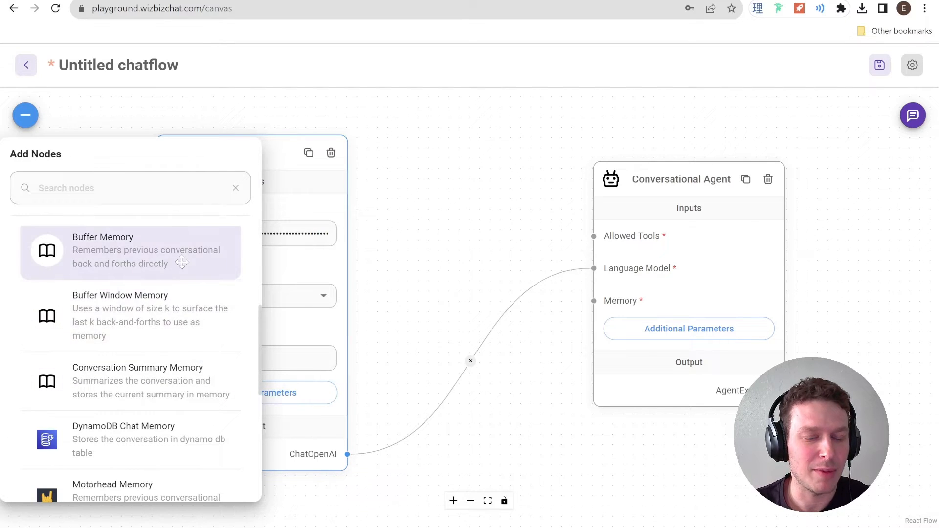
{"action": "scroll", "coordinate": [100, 391], "scroll_direction": "down", "scroll_amount": 3}
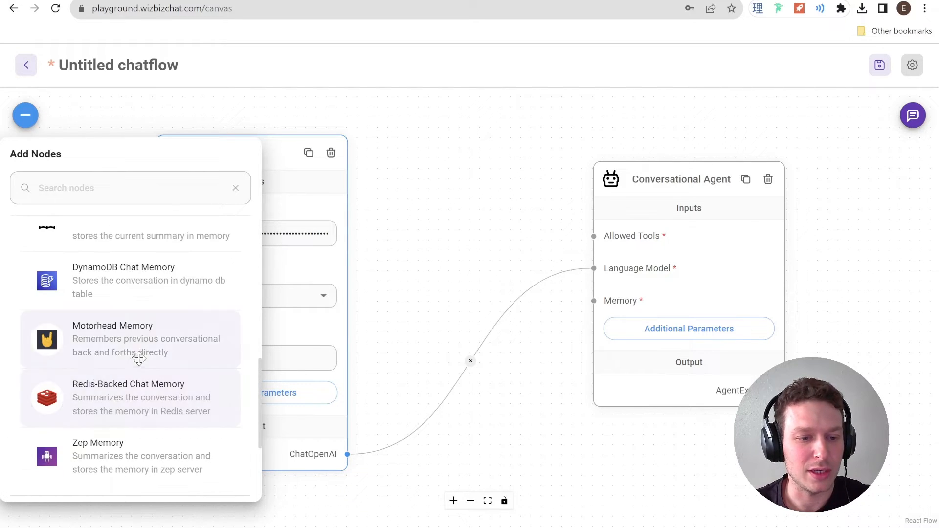
{"action": "scroll", "coordinate": [154, 384], "scroll_direction": "down", "scroll_amount": 2}
{"action": "scroll", "coordinate": [142, 303], "scroll_direction": "up", "scroll_amount": 3}
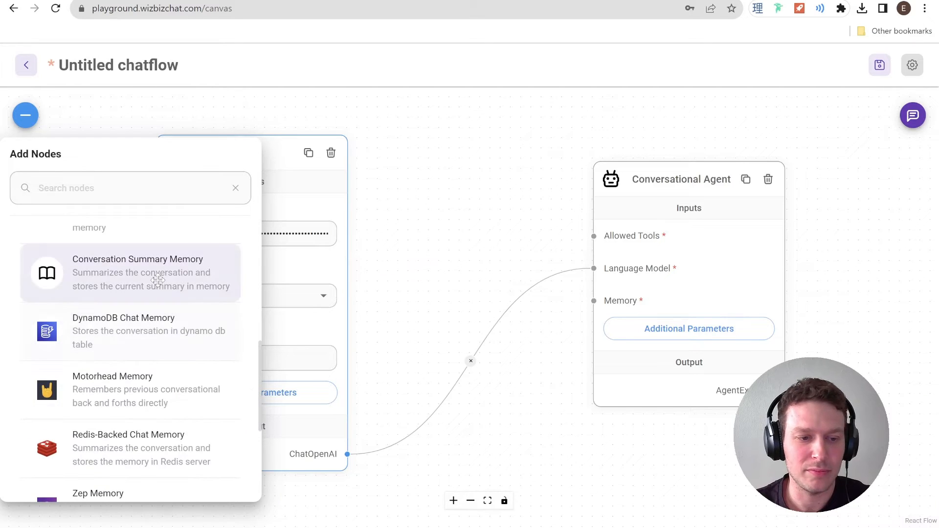
{"action": "scroll", "coordinate": [150, 343], "scroll_direction": "up", "scroll_amount": 2}
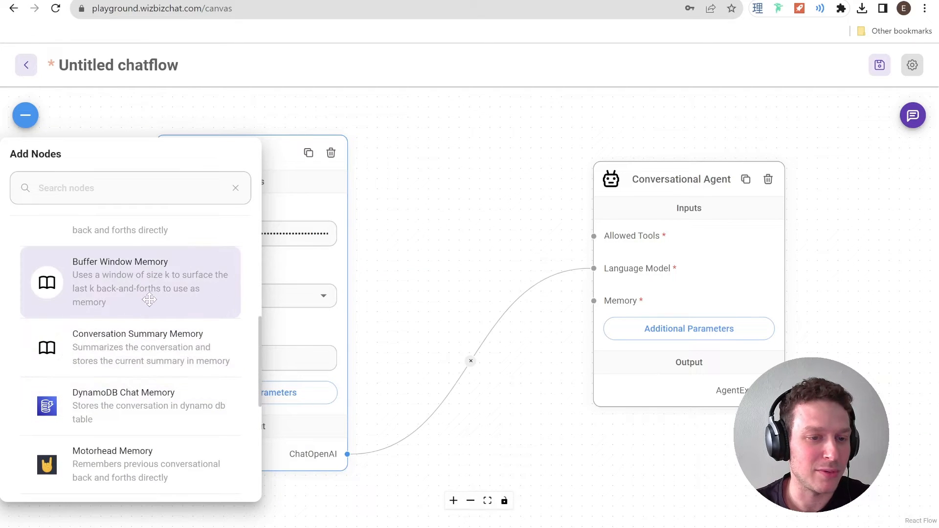
{"action": "scroll", "coordinate": [149, 299], "scroll_direction": "up", "scroll_amount": 1}
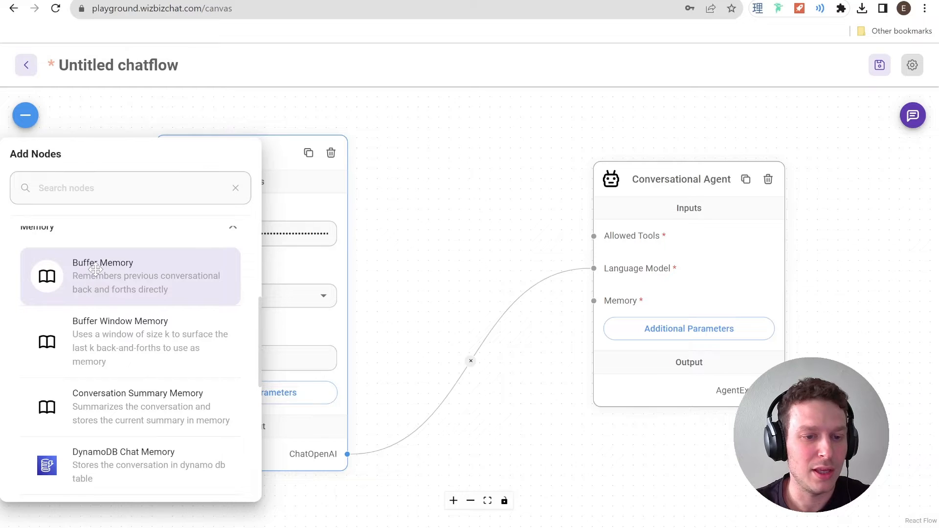
{"action": "left_click_drag", "start_coordinate": [95, 269], "coordinate": [450, 337]}
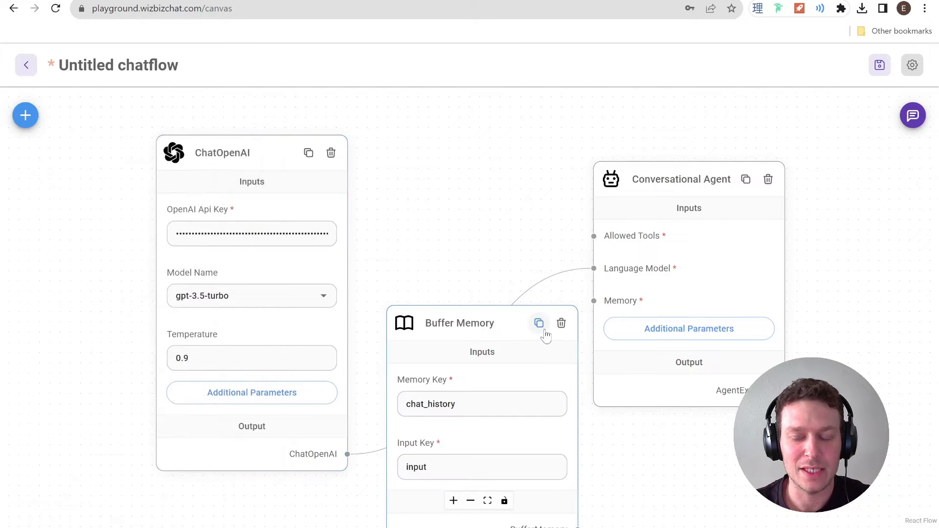
{"action": "scroll", "coordinate": [545, 336], "scroll_direction": "down", "scroll_amount": 3}
{"action": "scroll", "coordinate": [572, 402], "scroll_direction": "up", "scroll_amount": 3}
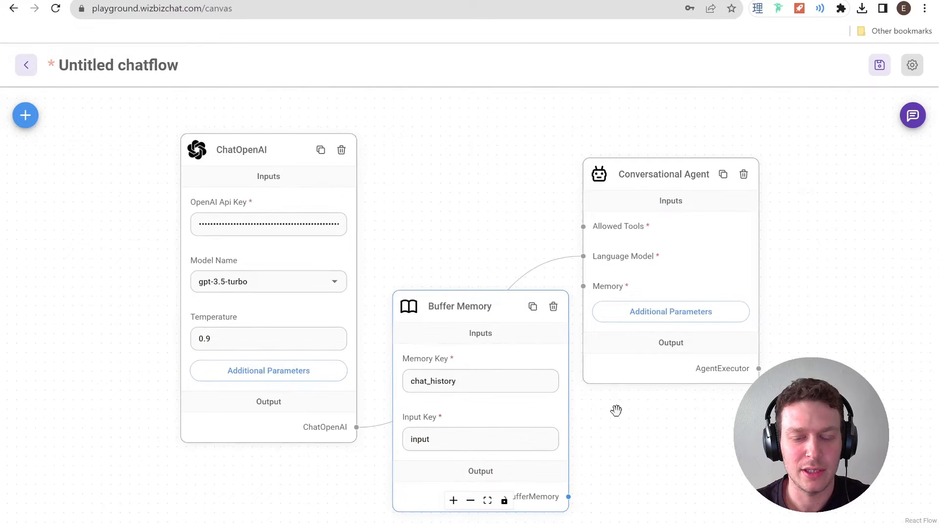
- Link Buffer Memory to the Conversational Agent's Memory input, repositioning the canvas view around it
{"action": "left_click_drag", "start_coordinate": [615, 410], "coordinate": [617, 385]}
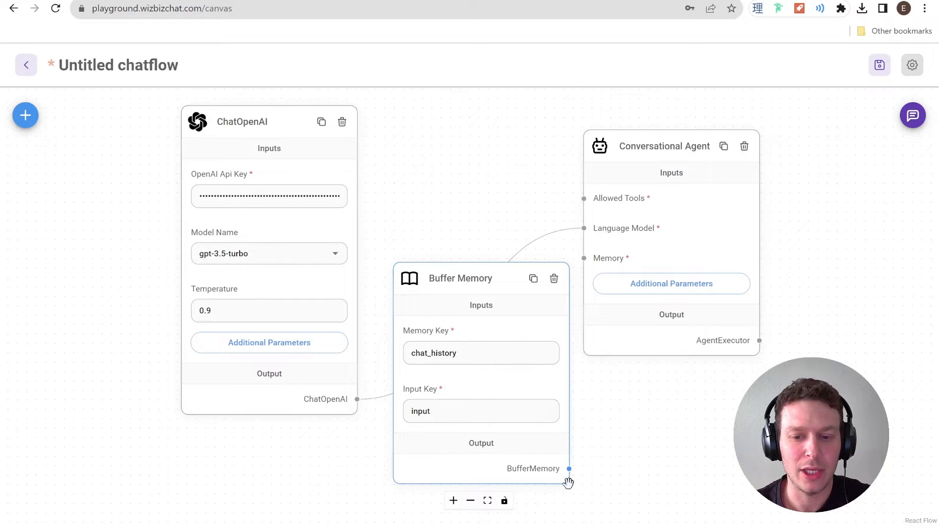
{"action": "left_click_drag", "start_coordinate": [484, 278], "coordinate": [478, 305]}
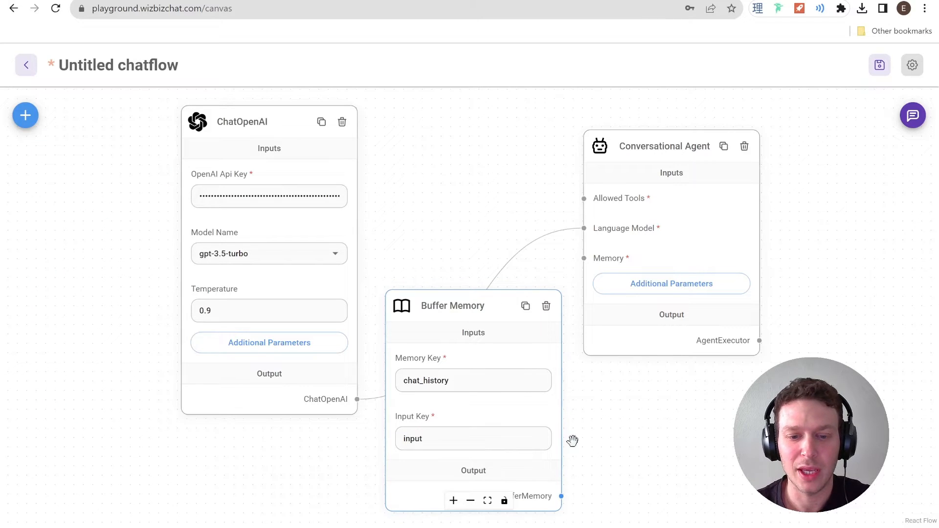
{"action": "left_click_drag", "start_coordinate": [560, 496], "coordinate": [583, 258]}
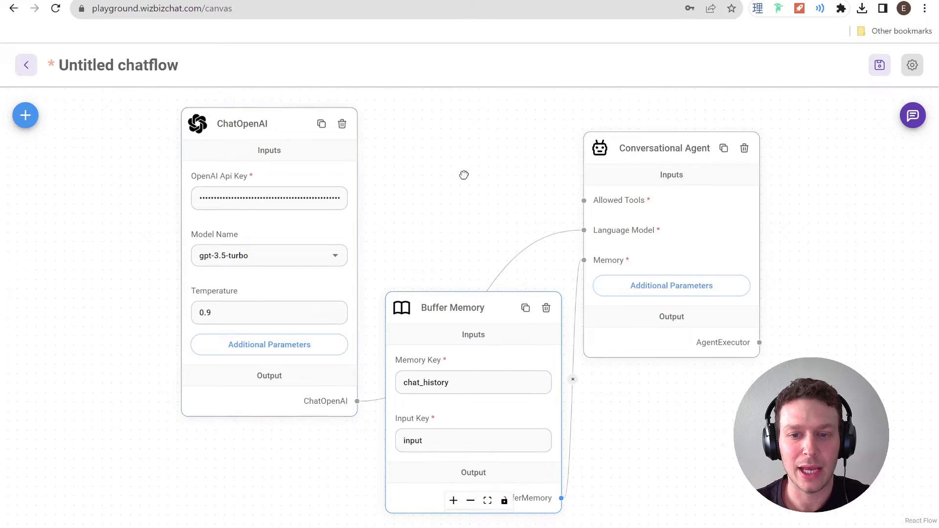
{"action": "left_click_drag", "start_coordinate": [463, 174], "coordinate": [457, 259]}
{"action": "scroll", "coordinate": [457, 260], "scroll_direction": "down", "scroll_amount": 2}
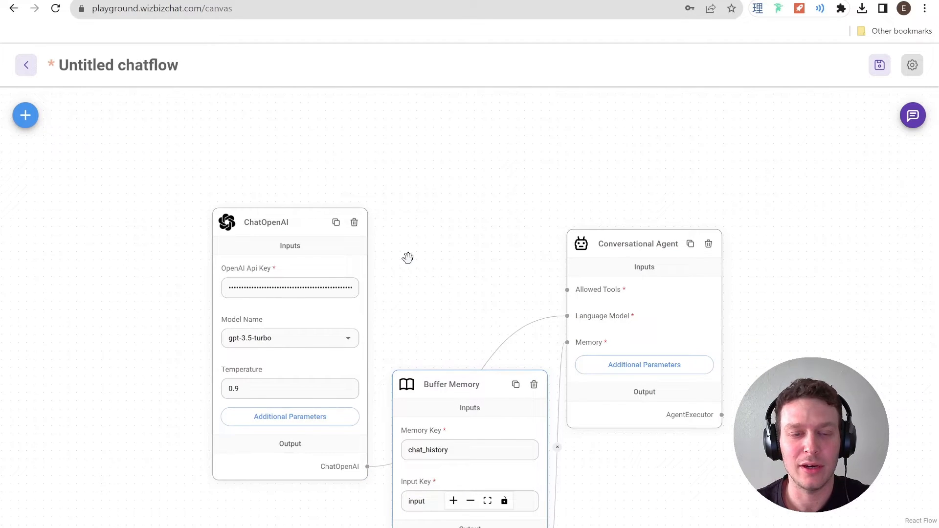
{"action": "left_click", "coordinate": [26, 119]}
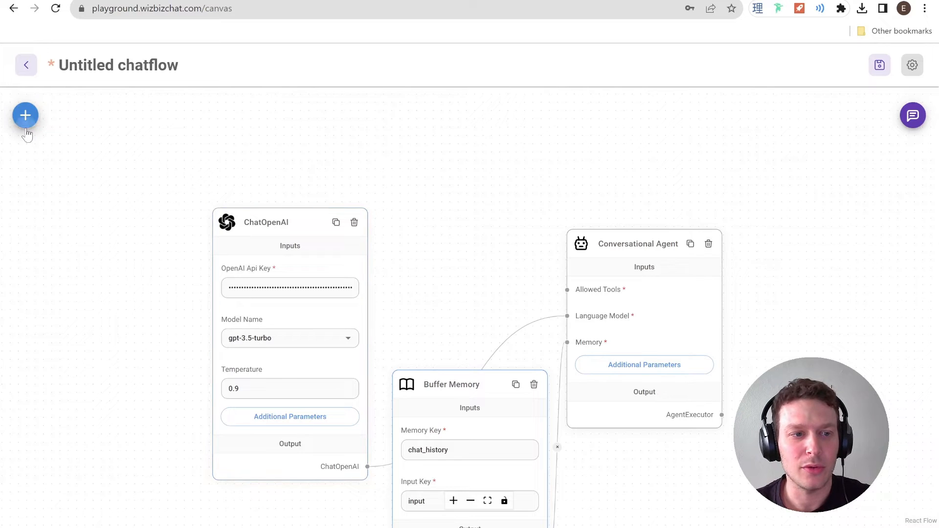
- Search 'tool', add a Calculator node, and wire it into the agent's Allowed Tools input
{"action": "left_click", "coordinate": [81, 178]}
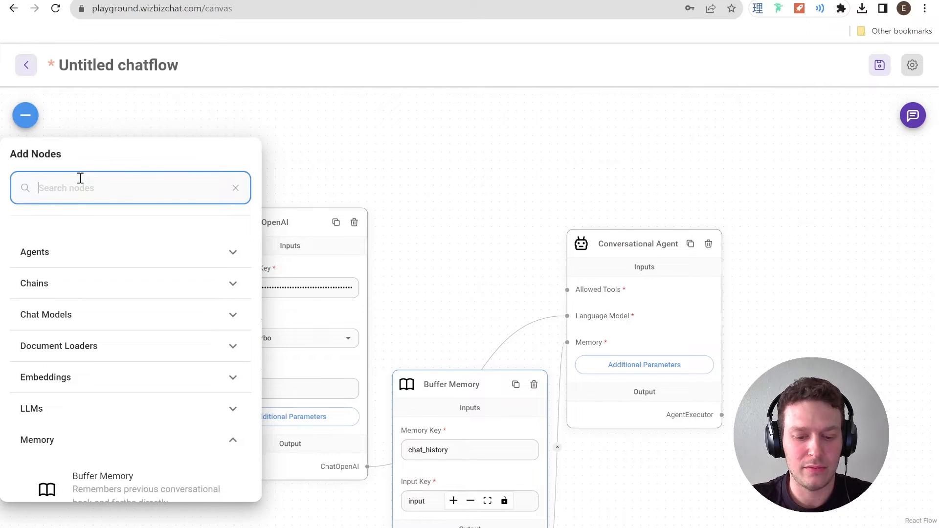
{"action": "type", "text": "tool"}
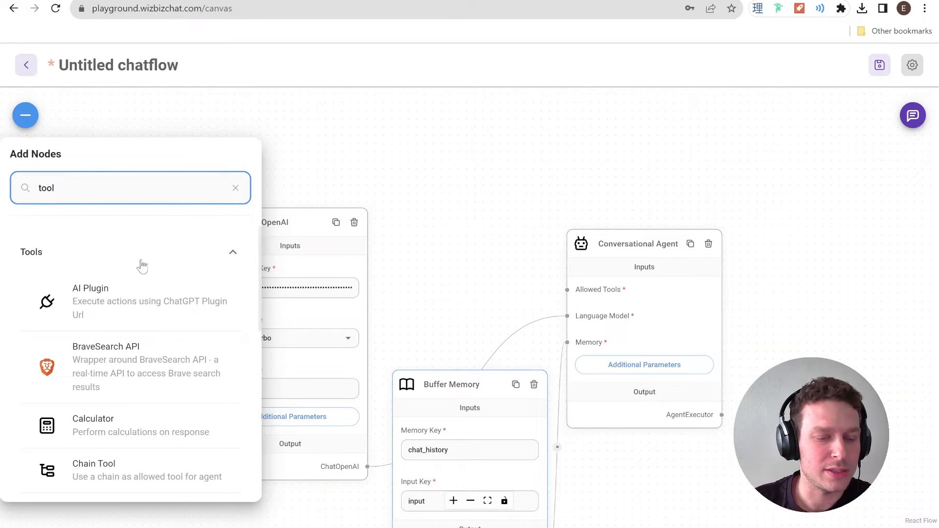
{"action": "scroll", "coordinate": [90, 317], "scroll_direction": "down", "scroll_amount": 2}
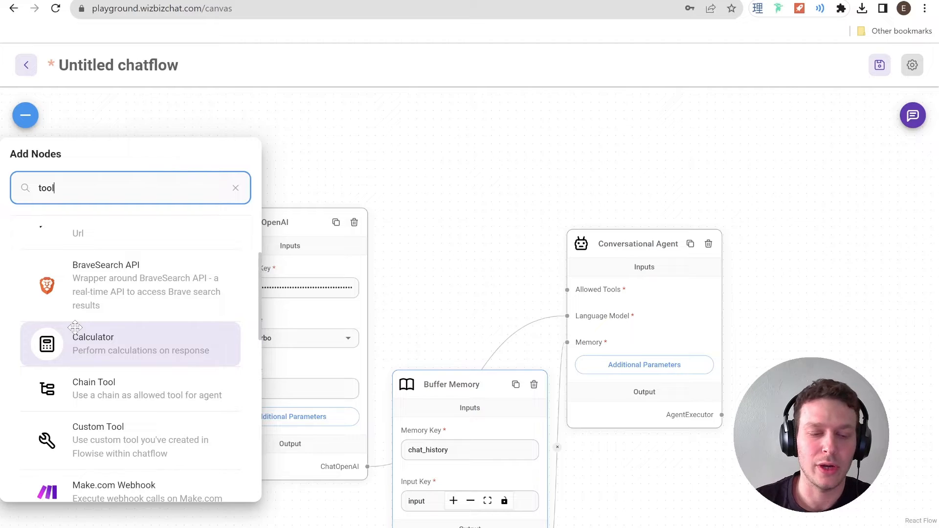
{"action": "left_click_drag", "start_coordinate": [74, 333], "coordinate": [444, 155]}
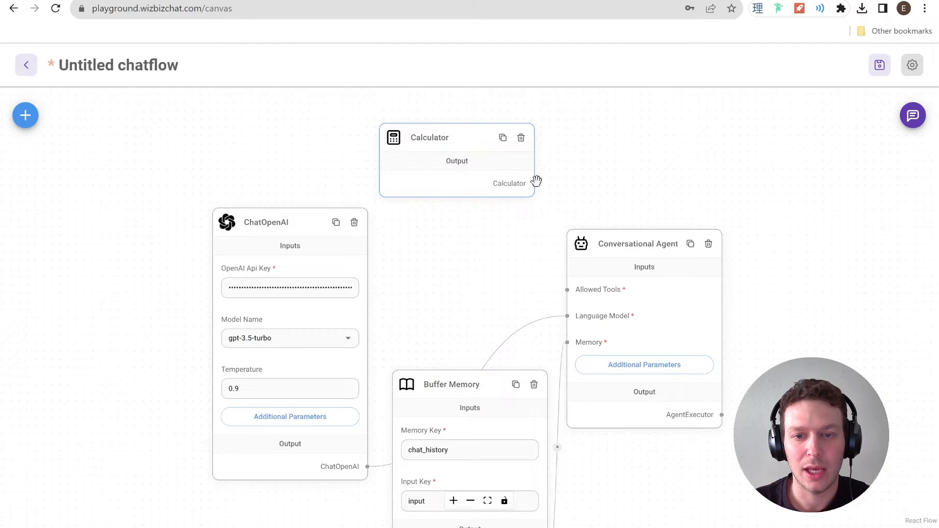
{"action": "left_click_drag", "start_coordinate": [535, 185], "coordinate": [567, 290]}
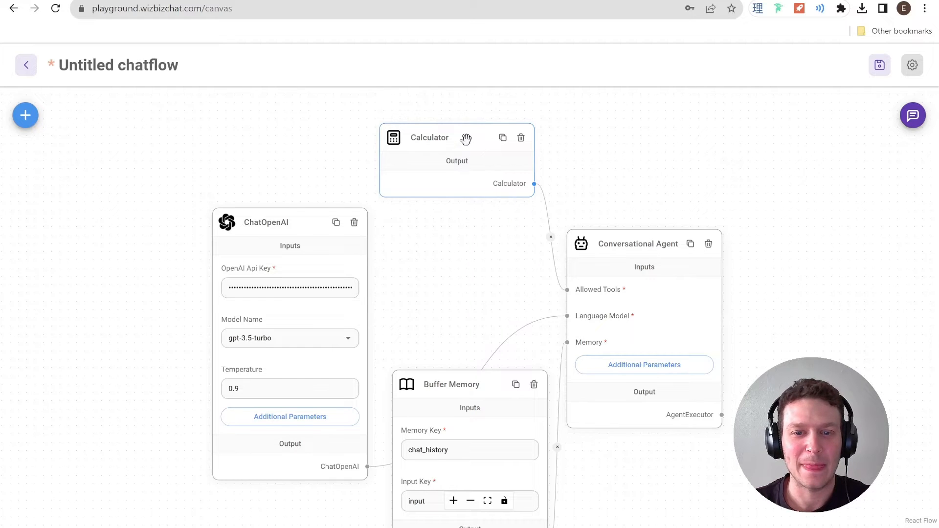
{"action": "left_click_drag", "start_coordinate": [465, 138], "coordinate": [491, 127]}
- Add a Web Browser tool node to the chatflow canvas
{"action": "left_click", "coordinate": [24, 115]}
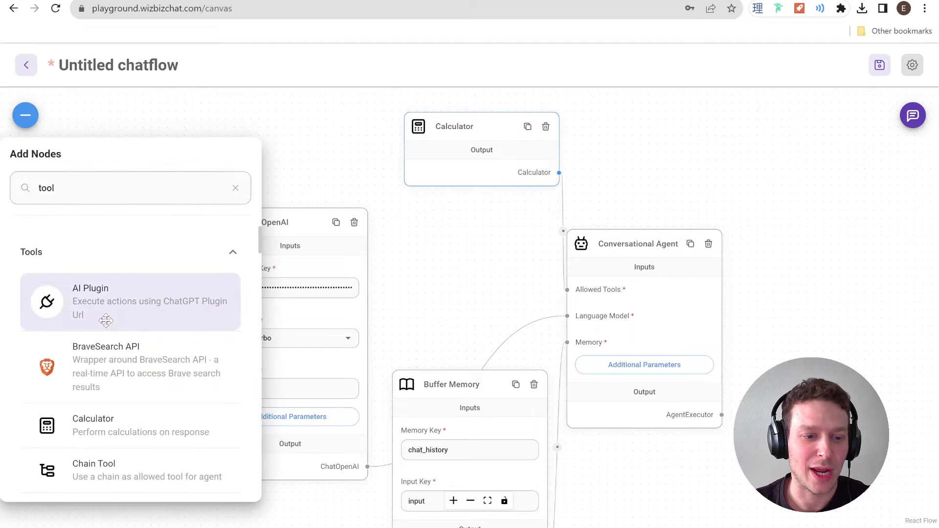
{"action": "scroll", "coordinate": [105, 319], "scroll_direction": "down", "scroll_amount": 3}
{"action": "scroll", "coordinate": [106, 322], "scroll_direction": "down", "scroll_amount": 6}
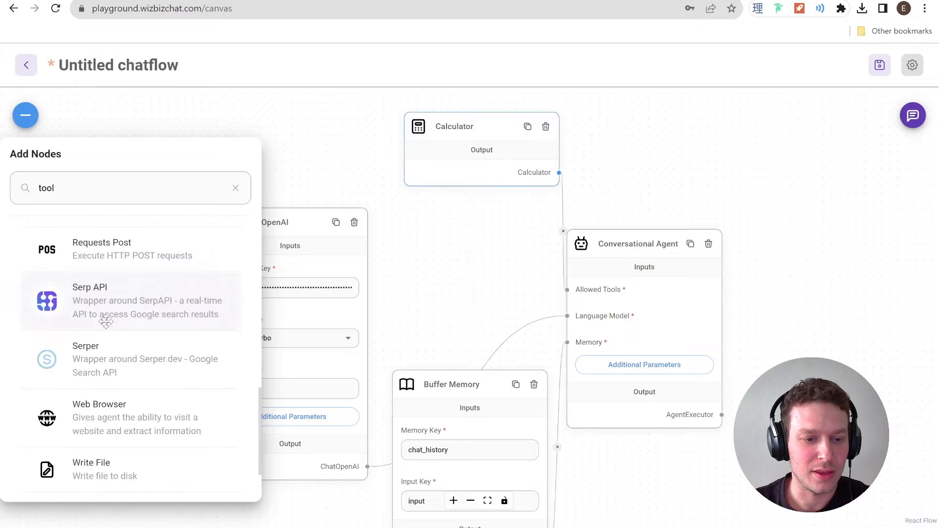
{"action": "left_click_drag", "start_coordinate": [106, 361], "coordinate": [457, 253]}
- Rearrange ChatOpenAI and Web Browser, linking Web Browser to the agent's Allowed Tools
{"action": "left_click_drag", "start_coordinate": [293, 231], "coordinate": [171, 237]}
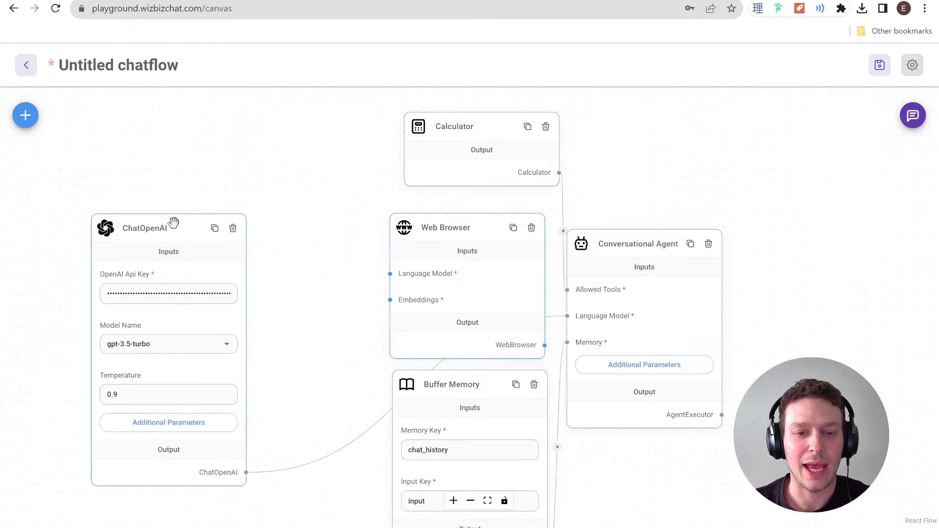
{"action": "left_click_drag", "start_coordinate": [464, 227], "coordinate": [346, 207]}
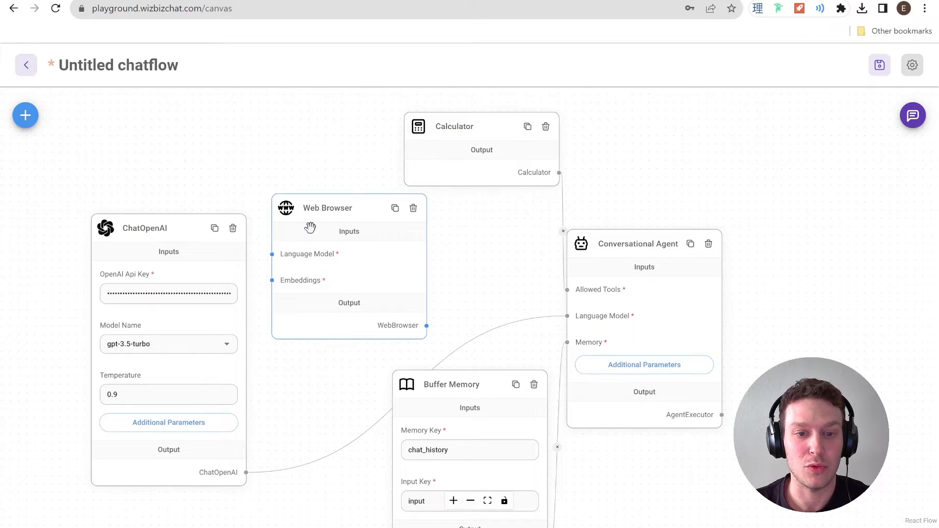
{"action": "left_click_drag", "start_coordinate": [360, 205], "coordinate": [381, 216]}
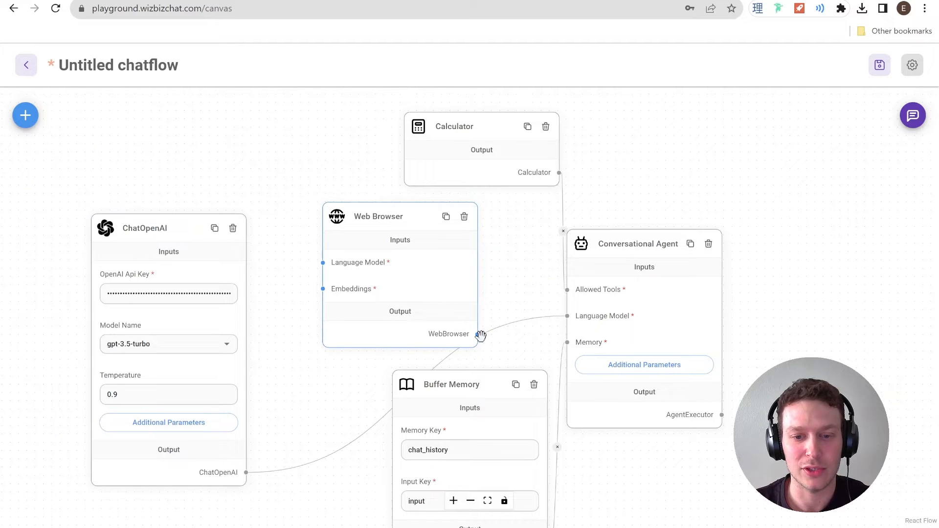
{"action": "left_click_drag", "start_coordinate": [530, 319], "coordinate": [563, 290]}
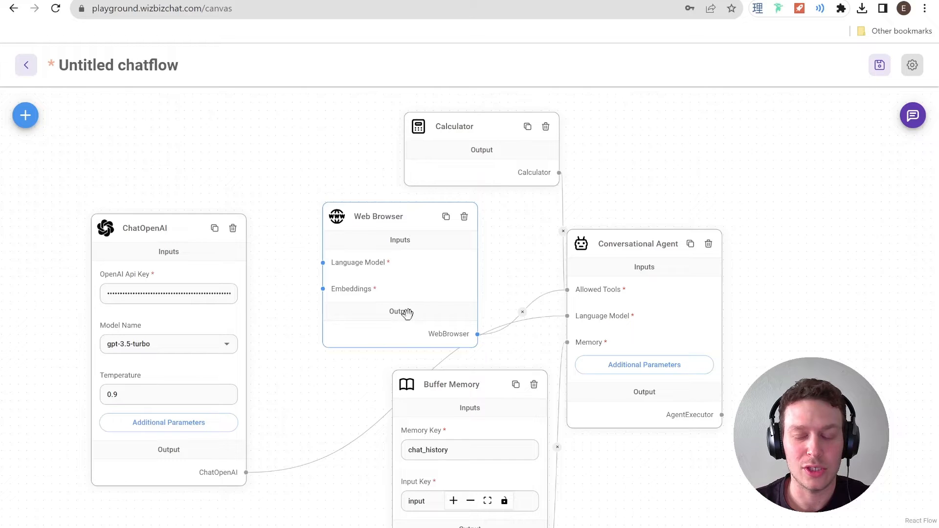
{"action": "left_click_drag", "start_coordinate": [175, 228], "coordinate": [199, 318]}
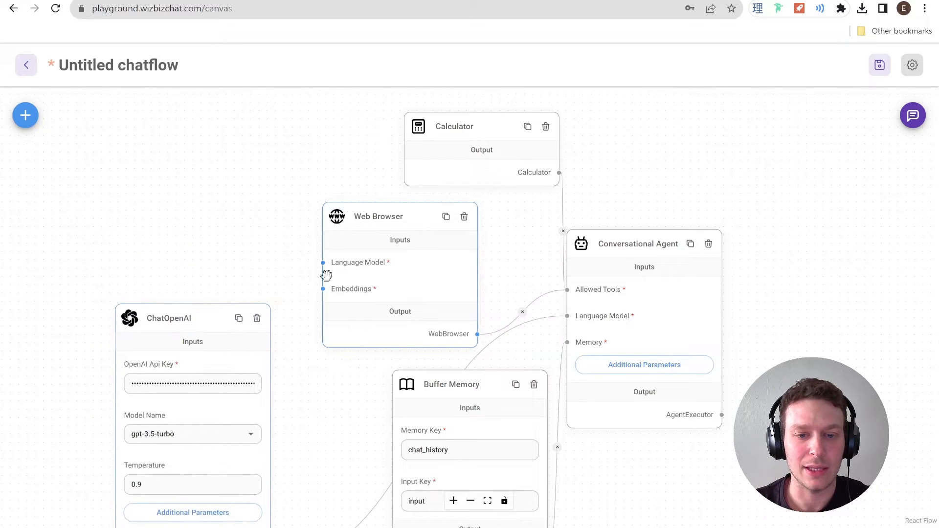
- Place an OpenAI LLM node (text-davinci-003, temperature 0.7) in the canvas's top-left area
{"action": "left_click", "coordinate": [36, 116]}
{"action": "double_click", "coordinate": [111, 184]}
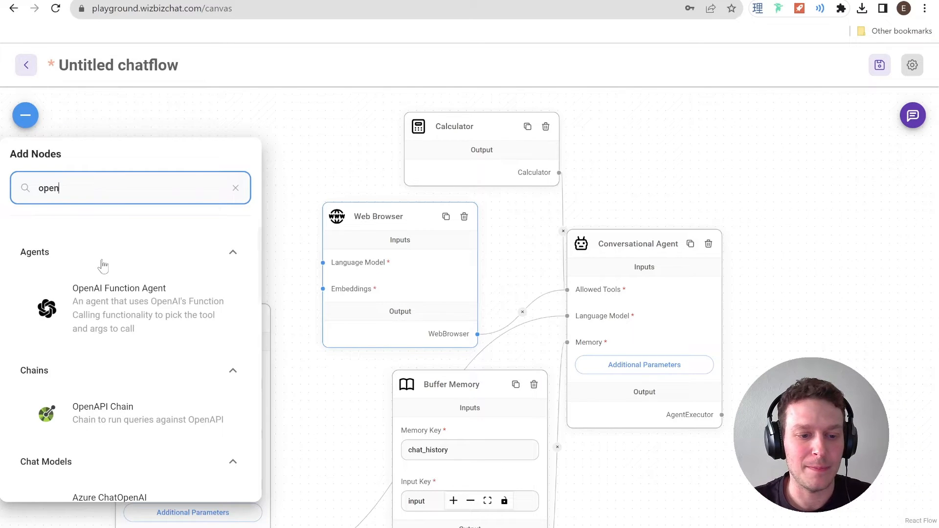
{"action": "scroll", "coordinate": [100, 269], "scroll_direction": "down", "scroll_amount": 3}
{"action": "scroll", "coordinate": [140, 289], "scroll_direction": "down", "scroll_amount": 2}
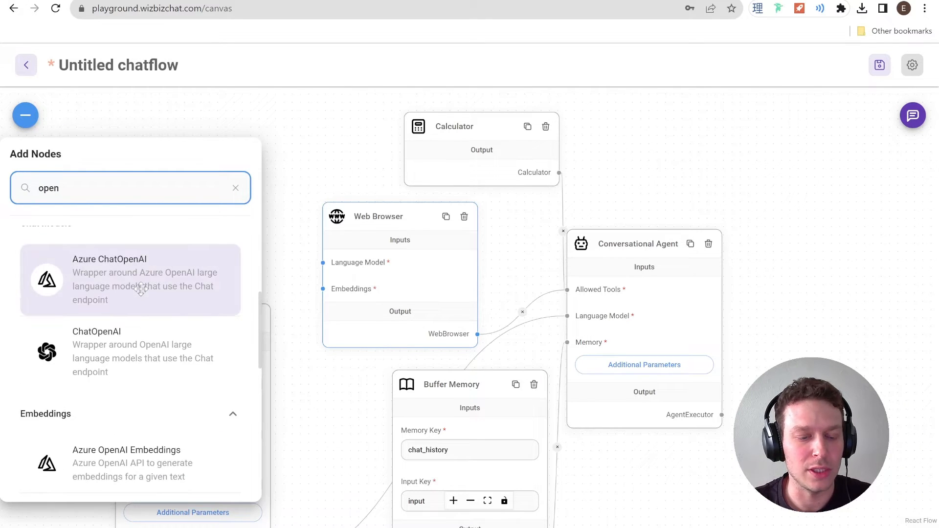
{"action": "scroll", "coordinate": [141, 290], "scroll_direction": "down", "scroll_amount": 5}
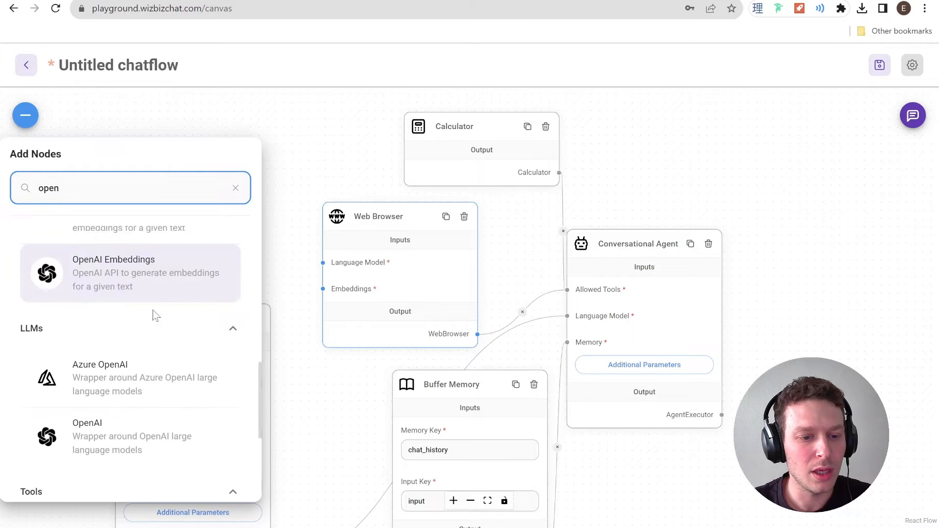
{"action": "left_click_drag", "start_coordinate": [122, 426], "coordinate": [77, 147]}
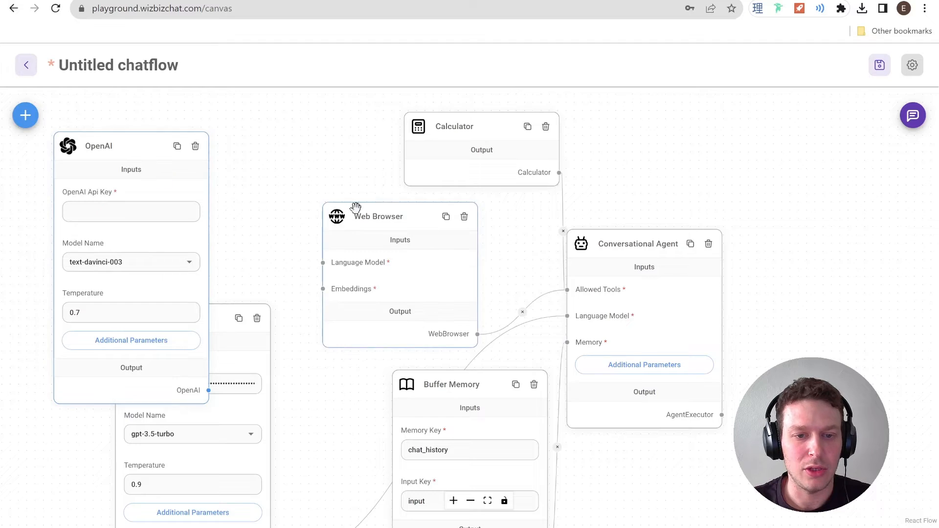
{"action": "scroll", "coordinate": [356, 206], "scroll_direction": "down", "scroll_amount": 3}
{"action": "left_click_drag", "start_coordinate": [601, 227], "coordinate": [796, 268]}
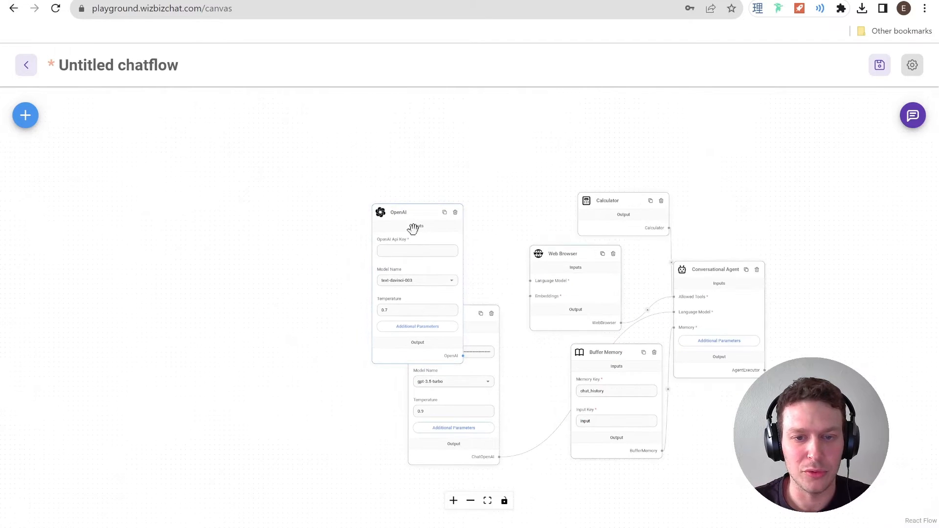
{"action": "left_click_drag", "start_coordinate": [413, 227], "coordinate": [327, 155]}
- Search 'emb' and place an OpenAI Embeddings node beside the OpenAI LLM node
{"action": "left_click_drag", "start_coordinate": [438, 214], "coordinate": [342, 243]}
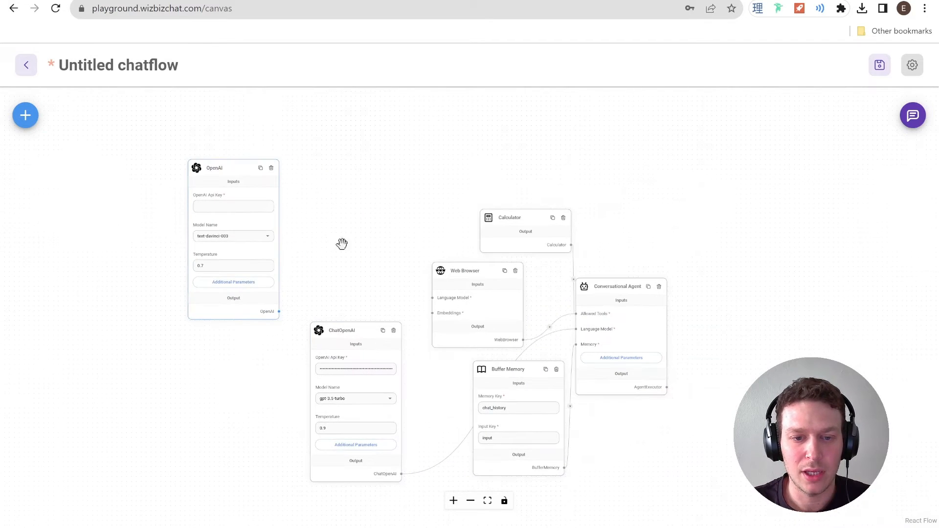
{"action": "left_click_drag", "start_coordinate": [219, 166], "coordinate": [288, 149]}
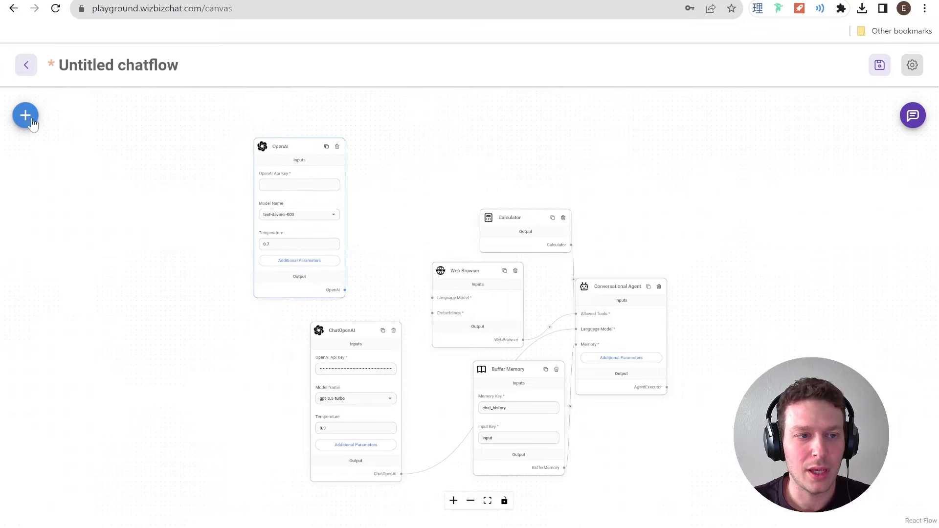
{"action": "left_click", "coordinate": [25, 115]}
{"action": "double_click", "coordinate": [92, 181]}
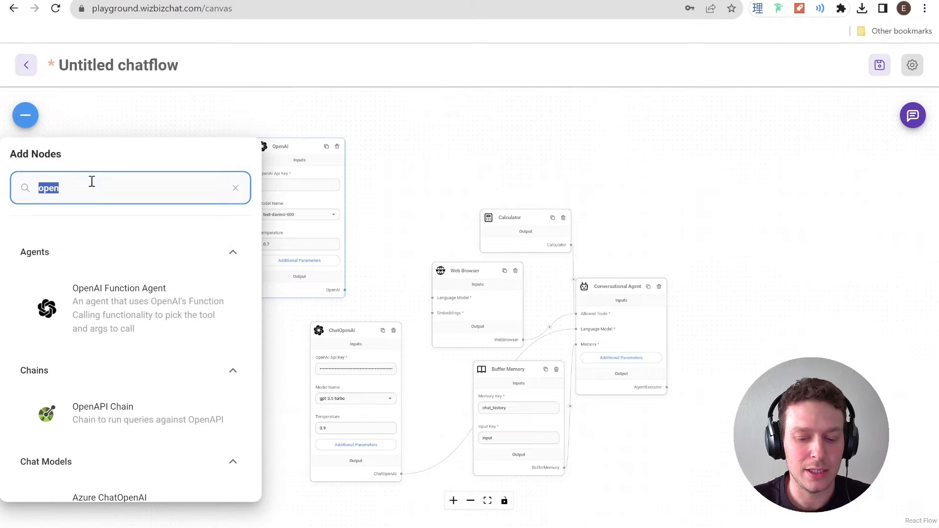
{"action": "type", "text": "emb"}
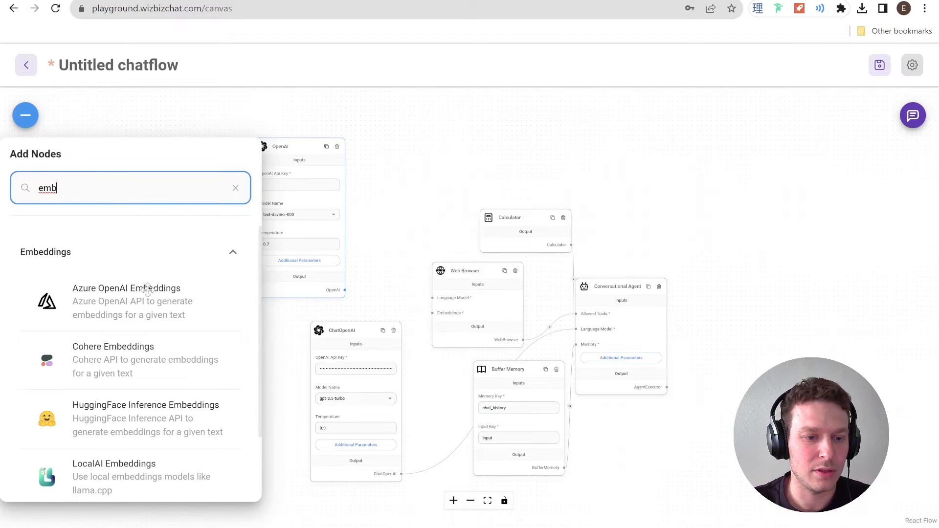
{"action": "scroll", "coordinate": [144, 294], "scroll_direction": "down", "scroll_amount": 2}
{"action": "left_click_drag", "start_coordinate": [382, 224], "coordinate": [414, 161]}
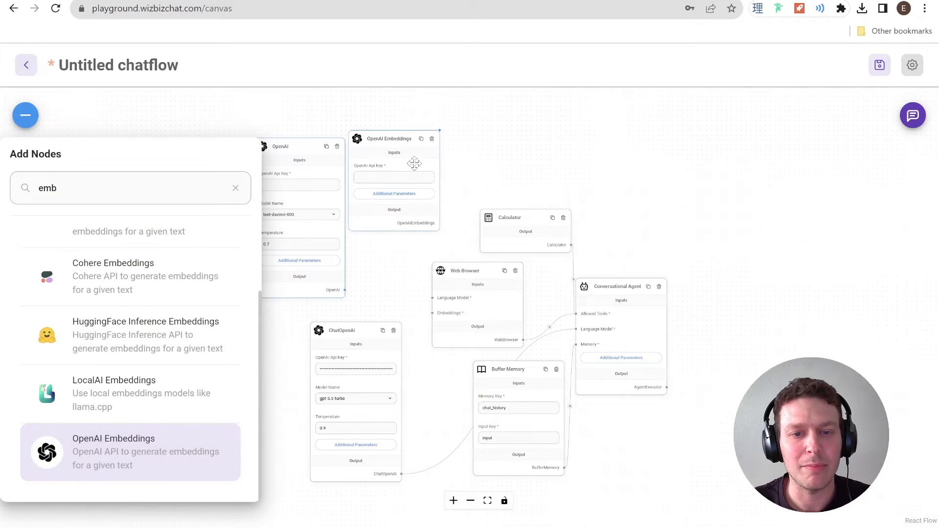
{"action": "left_click_drag", "start_coordinate": [388, 132], "coordinate": [402, 129]}
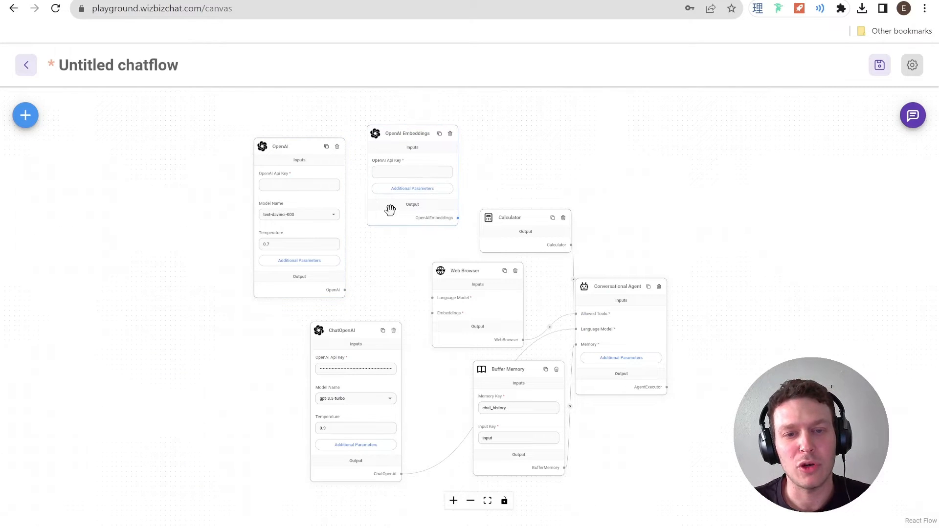
{"action": "scroll", "coordinate": [490, 160], "scroll_direction": "up", "scroll_amount": 3}
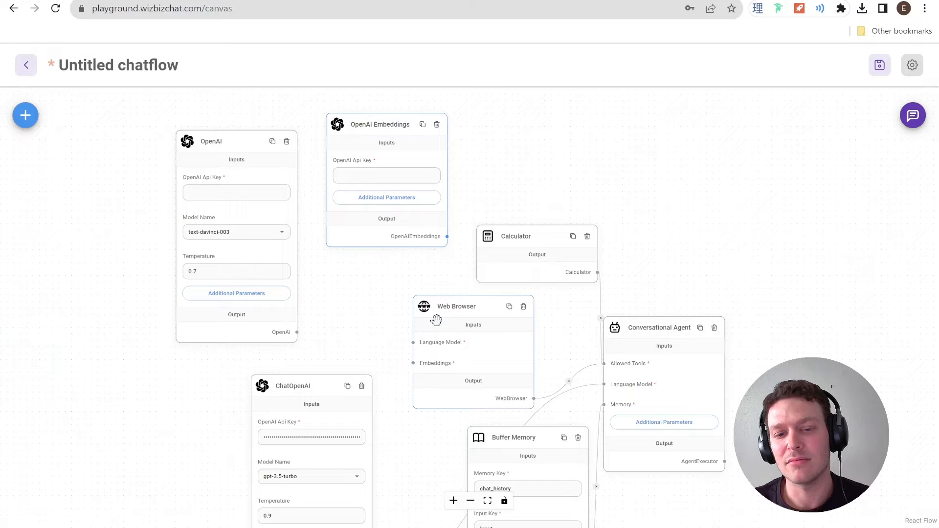
- Connect OpenAI Embeddings and OpenAI to Web Browser's Embeddings and Language Model inputs
{"action": "left_click_drag", "start_coordinate": [460, 309], "coordinate": [460, 308]}
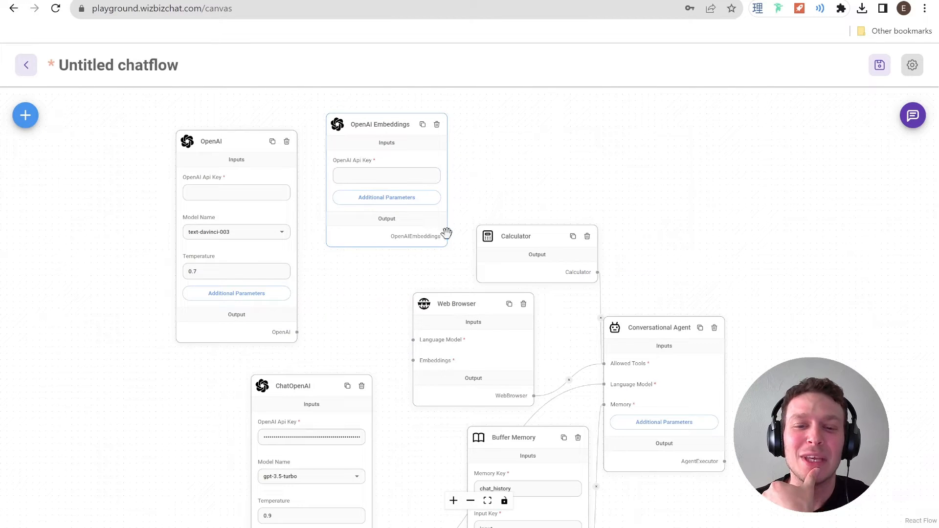
{"action": "left_click_drag", "start_coordinate": [447, 236], "coordinate": [413, 360]}
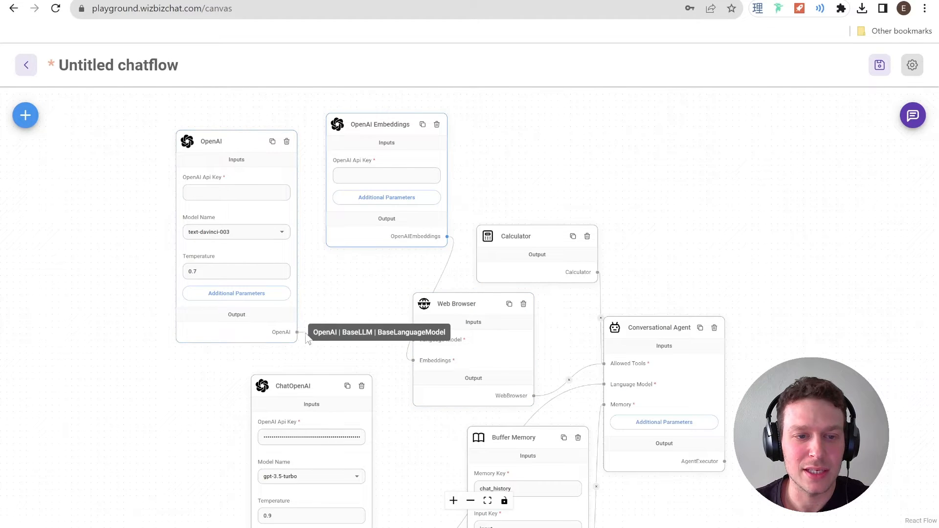
{"action": "left_click_drag", "start_coordinate": [410, 328], "coordinate": [413, 339]}
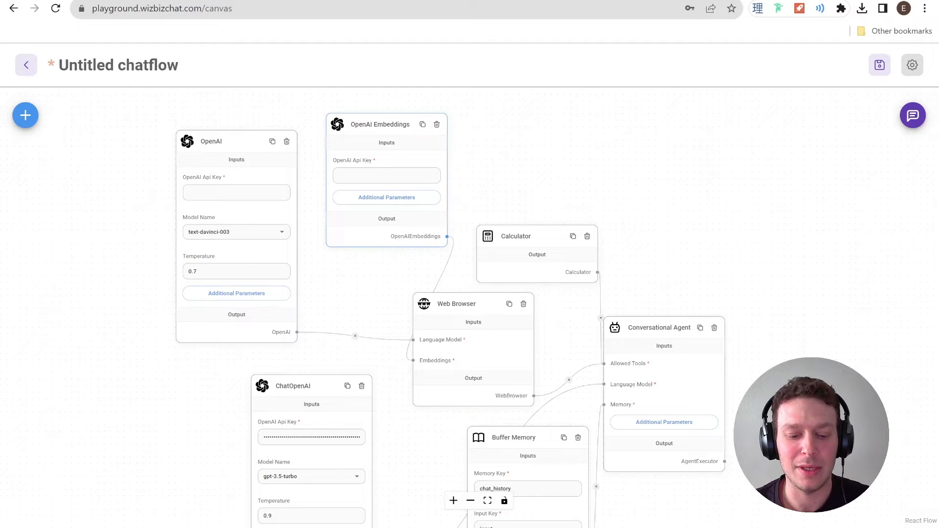
- Paste the OpenAI API key into both the Embeddings and OpenAI nodes
{"action": "left_click", "coordinate": [345, 176]}
{"action": "key", "text": "ctrl+v"}
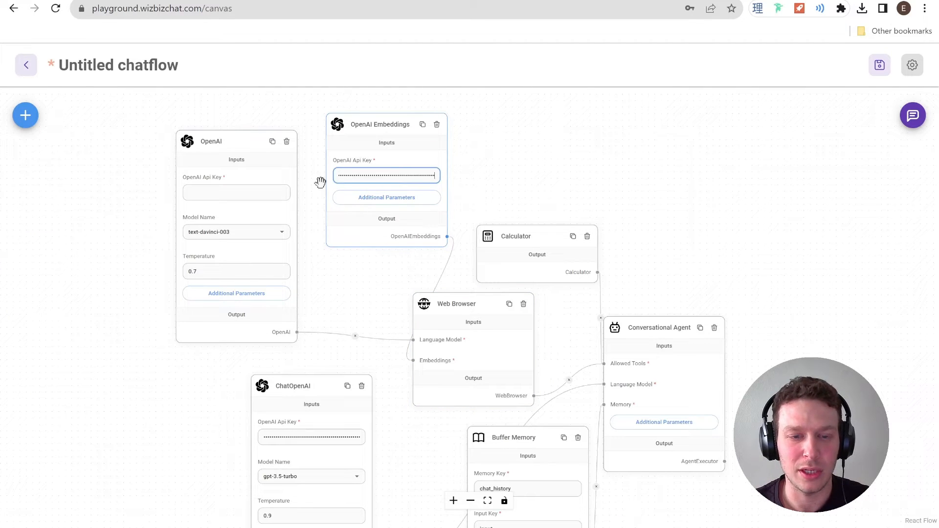
{"action": "left_click", "coordinate": [239, 191]}
{"action": "key", "text": "ctrl+v"}
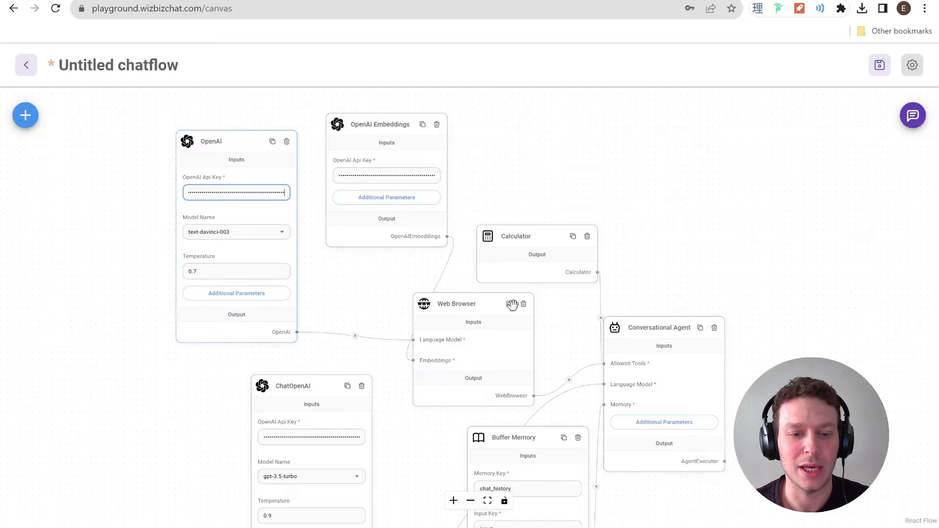
- Tidy the node layout, moving Calculator up, and bring up the Save New Chatflow dialog
{"action": "left_click_drag", "start_coordinate": [802, 279], "coordinate": [736, 159]}
{"action": "scroll", "coordinate": [717, 181], "scroll_direction": "down", "scroll_amount": 2}
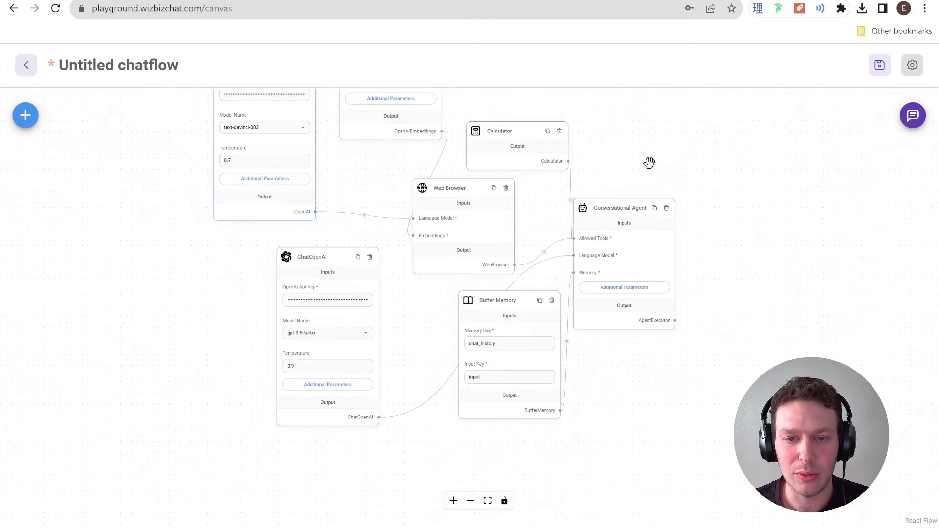
{"action": "left_click_drag", "start_coordinate": [650, 162], "coordinate": [633, 224]}
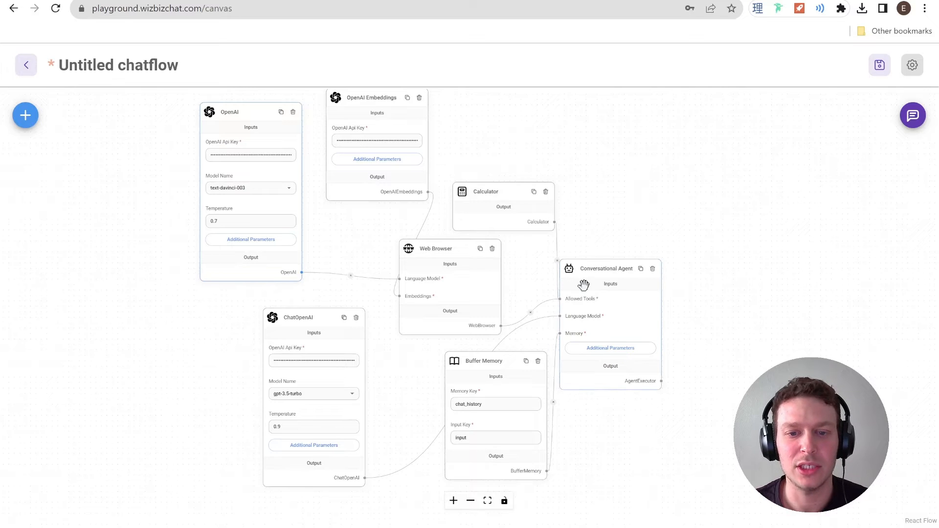
{"action": "scroll", "coordinate": [568, 232], "scroll_direction": "up", "scroll_amount": 2}
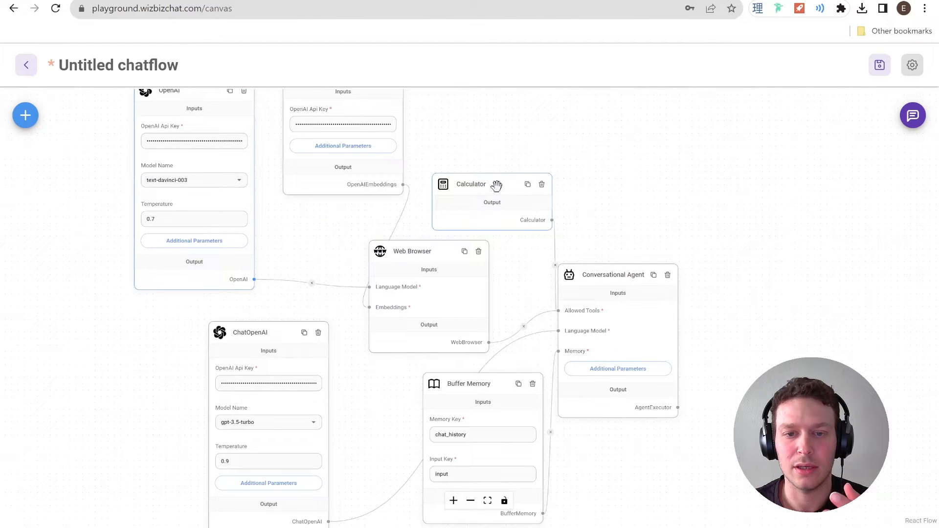
{"action": "left_click_drag", "start_coordinate": [496, 185], "coordinate": [504, 165]}
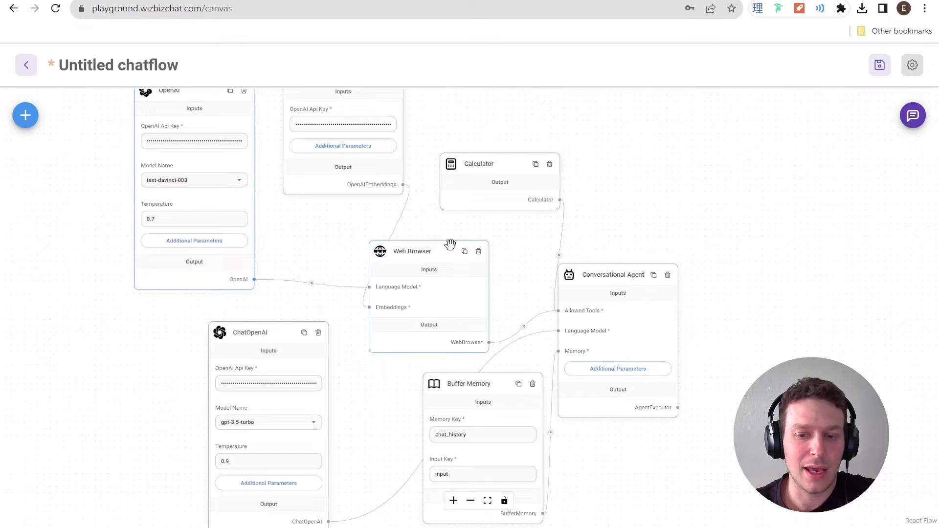
{"action": "left_click", "coordinate": [878, 66]}
- Save the chatflow as 'Wix Demo' and open its test chat
{"action": "left_click", "coordinate": [478, 273]}
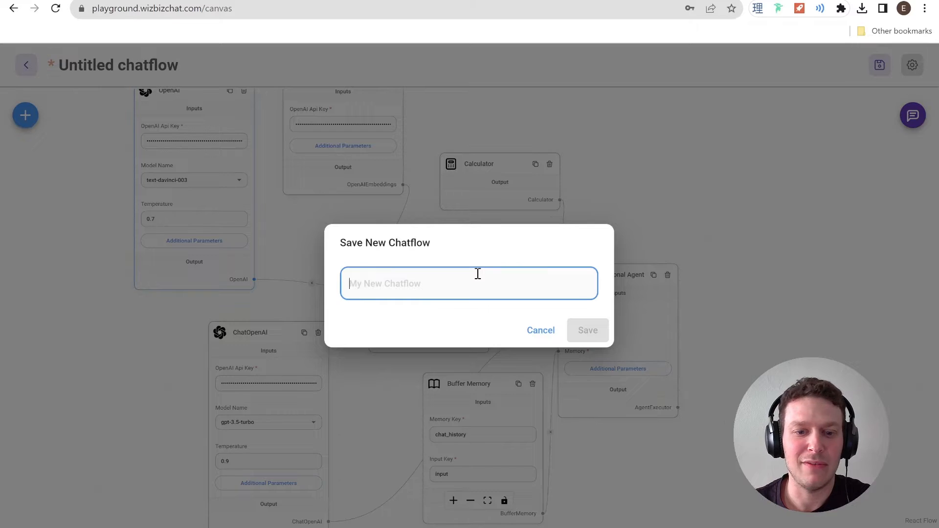
{"action": "type", "text": "Wix"}
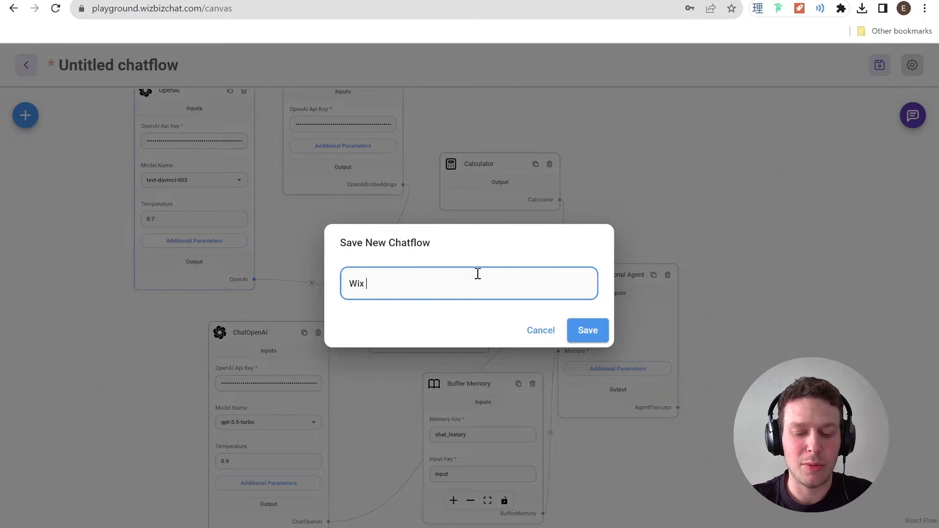
{"action": "type", "text": " Demo"}
{"action": "left_click", "coordinate": [587, 330]}
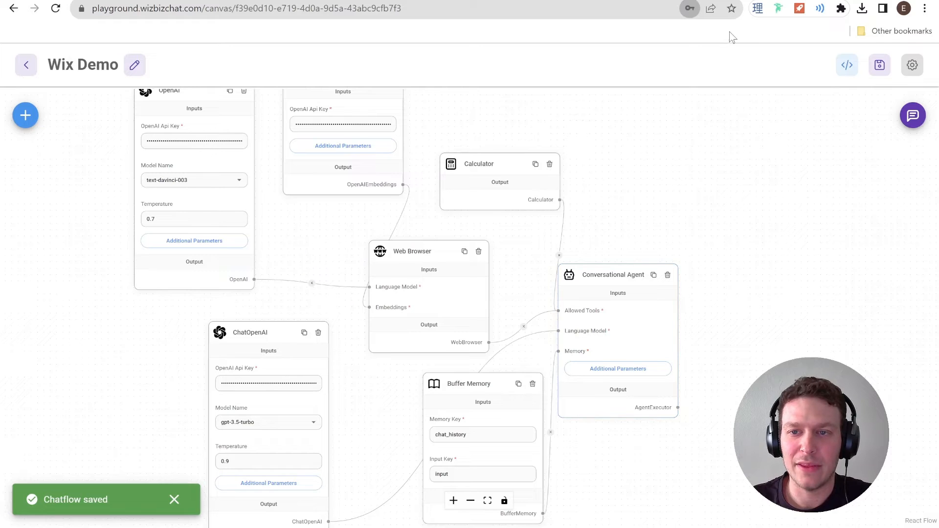
{"action": "left_click", "coordinate": [912, 115]}
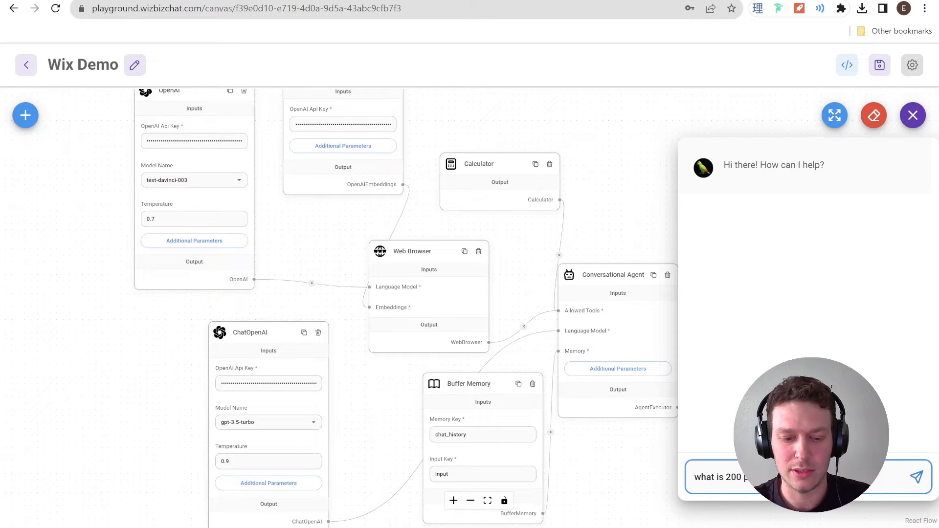
- Send 'what is 200 plus 4' to the test chat and get the answer 204
{"action": "key", "text": "Return"}
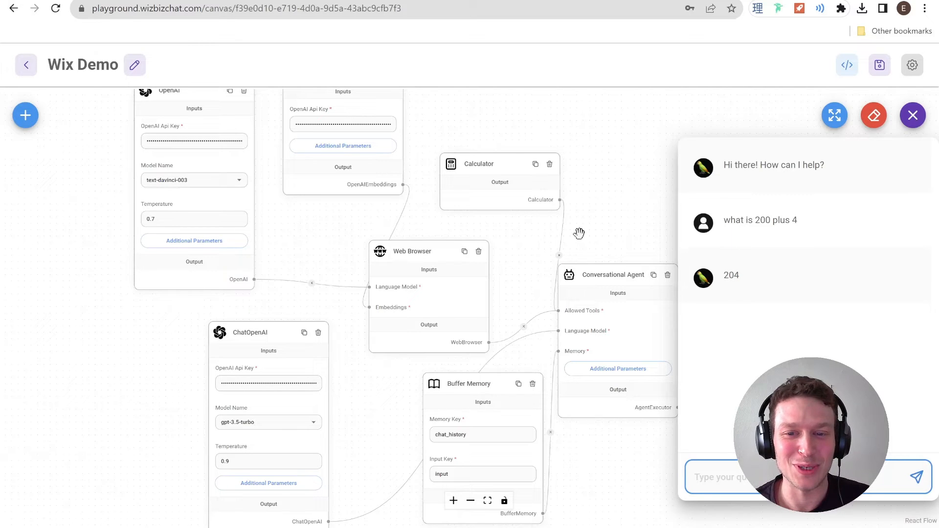
{"action": "left_click_drag", "start_coordinate": [578, 234], "coordinate": [563, 245]}
{"action": "scroll", "coordinate": [563, 244], "scroll_direction": "down", "scroll_amount": 2}
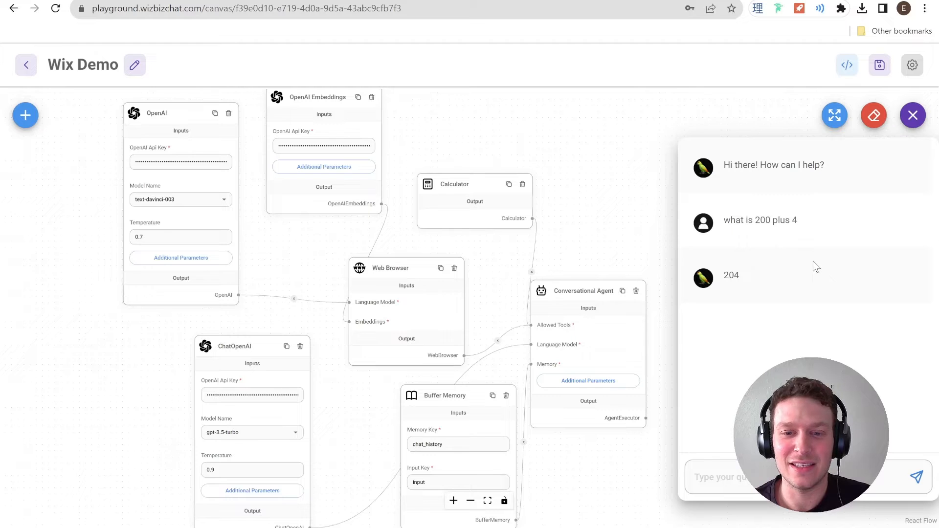
{"action": "mouse_move", "coordinate": [641, 222]}
{"action": "left_mouse_down"}
{"action": "mouse_move", "coordinate": [673, 221]}
{"action": "mouse_move", "coordinate": [626, 215]}
{"action": "left_mouse_up"}
{"action": "scroll", "coordinate": [630, 217], "scroll_direction": "down", "scroll_amount": 2}
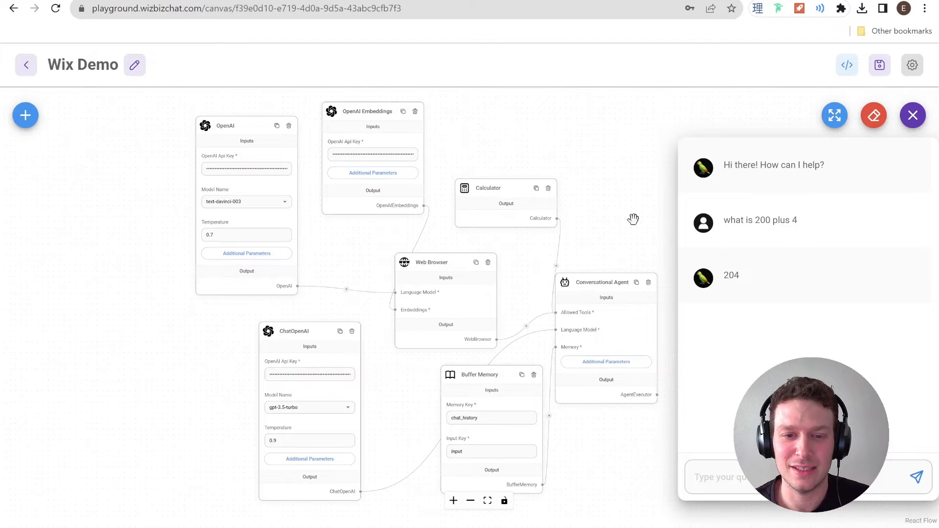
{"action": "scroll", "coordinate": [580, 232], "scroll_direction": "up", "scroll_amount": 1}
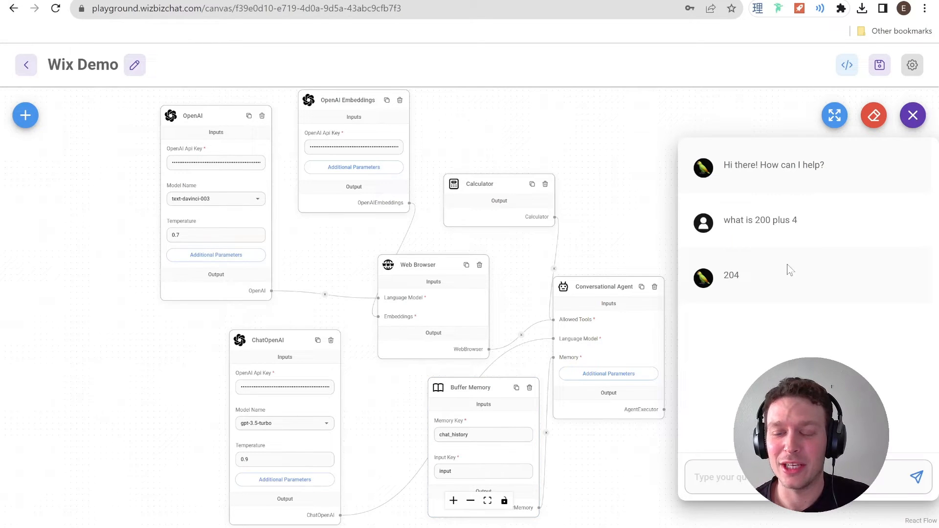
{"action": "left_click", "coordinate": [734, 484]}
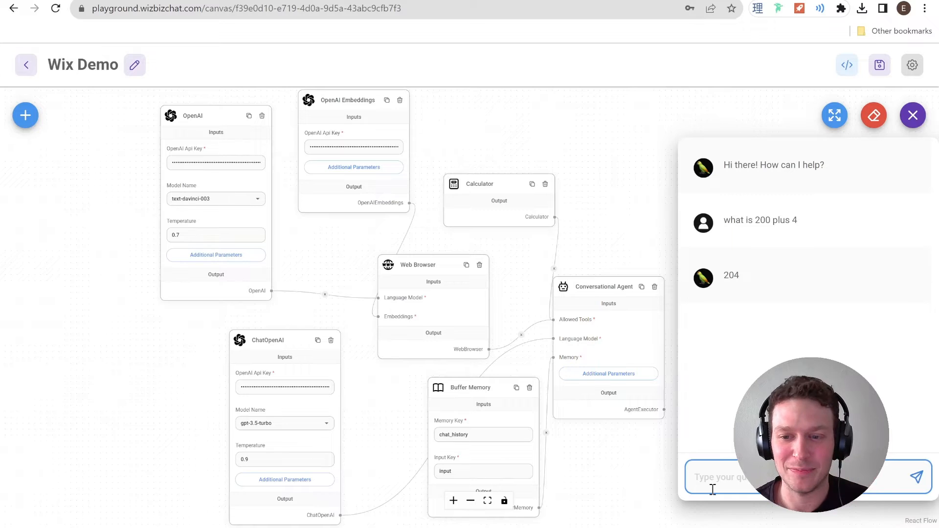
- Ask 'what is thewixwiz.com?' and review the reply describing The Wix Wiz's services
{"action": "type", "text": "wh"}
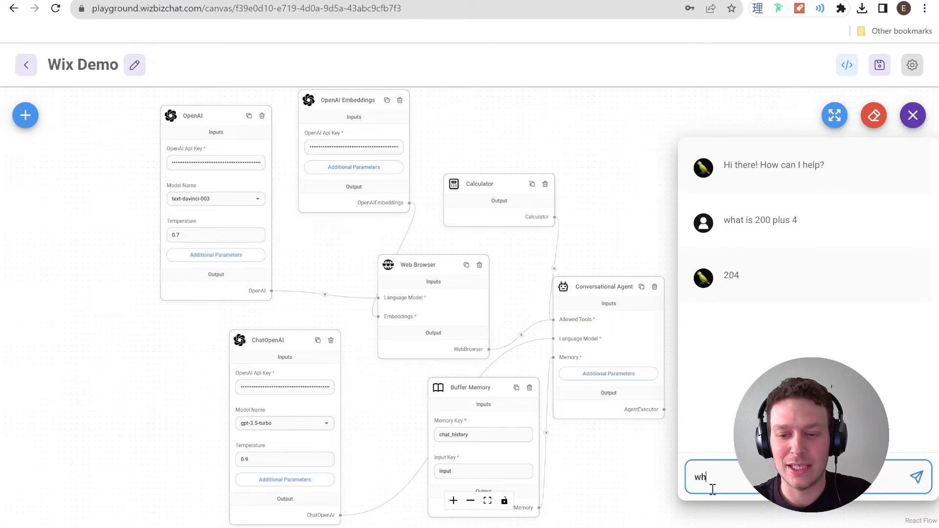
{"action": "type", "text": "at is thew"}
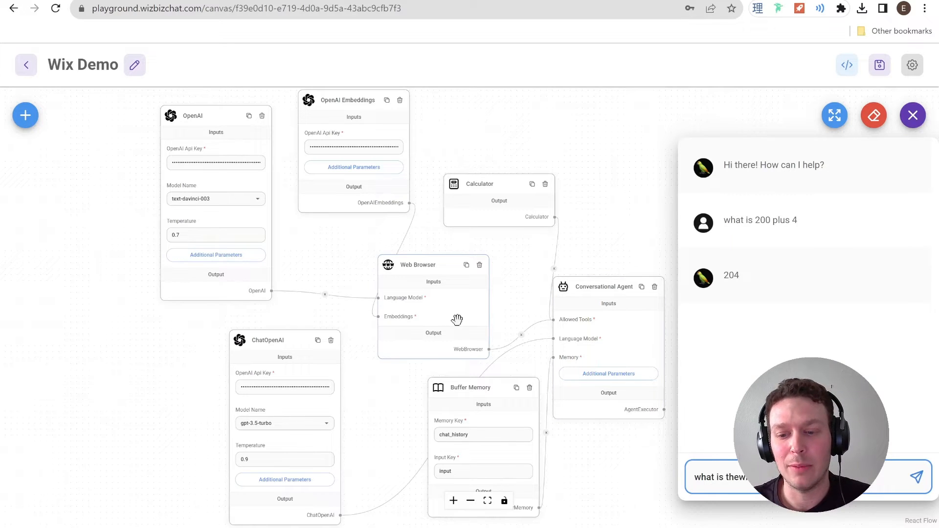
{"action": "left_click", "coordinate": [927, 483]}
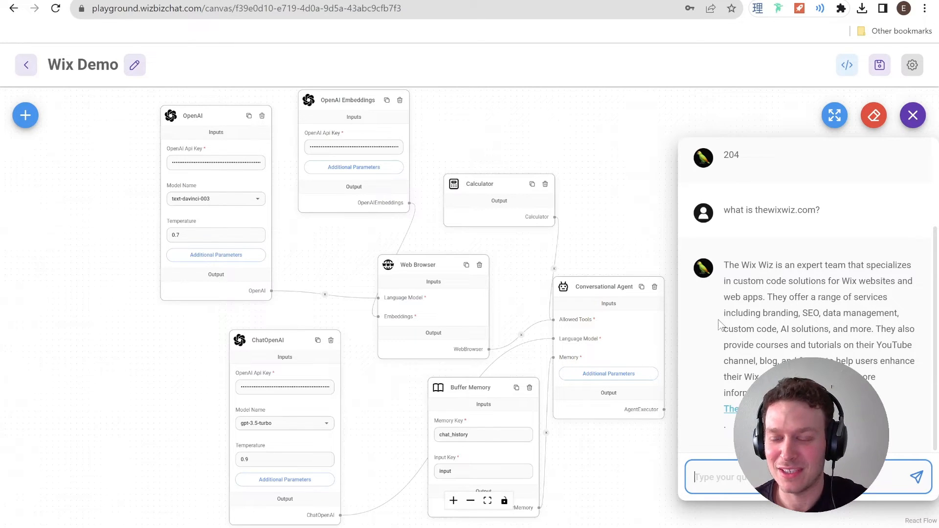
{"action": "left_click_drag", "start_coordinate": [843, 345], "coordinate": [898, 342]}
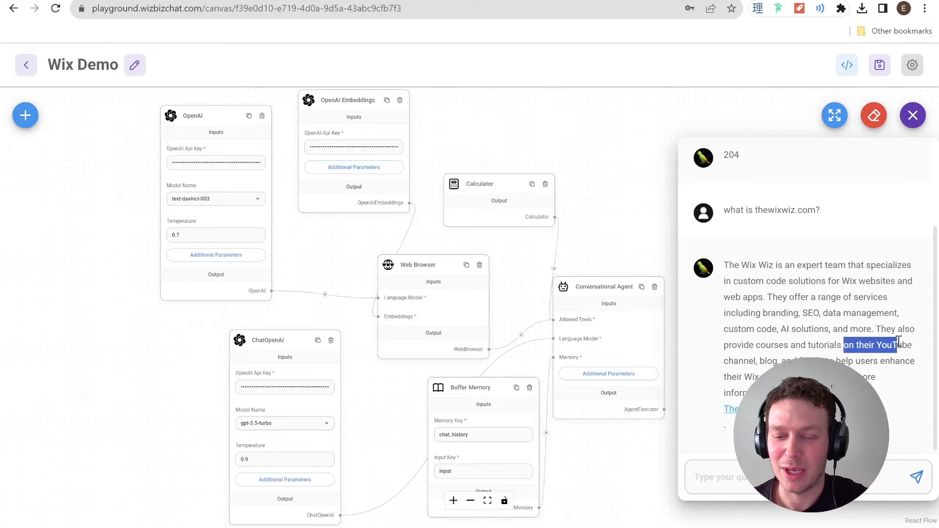
{"action": "left_click", "coordinate": [865, 387]}
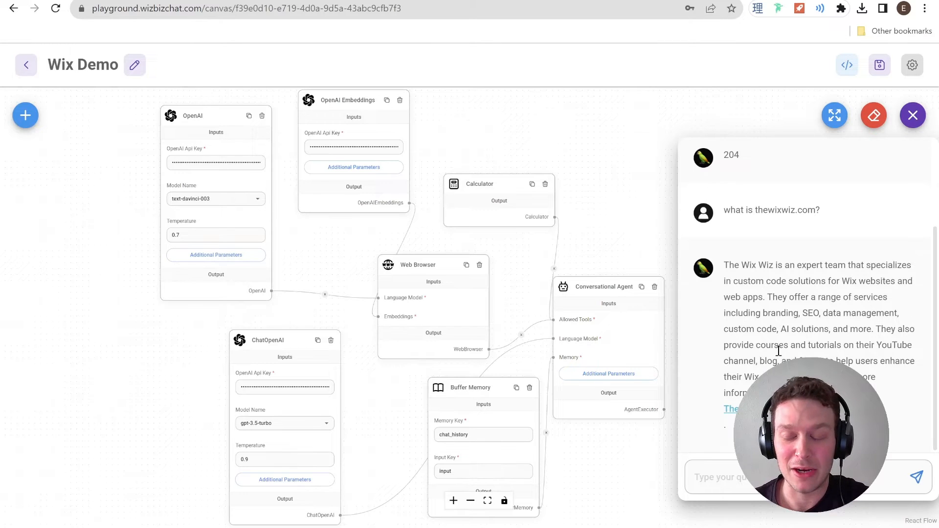
- Find Serper under Tools and place it on the canvas above the Calculator node
{"action": "left_click", "coordinate": [25, 115]}
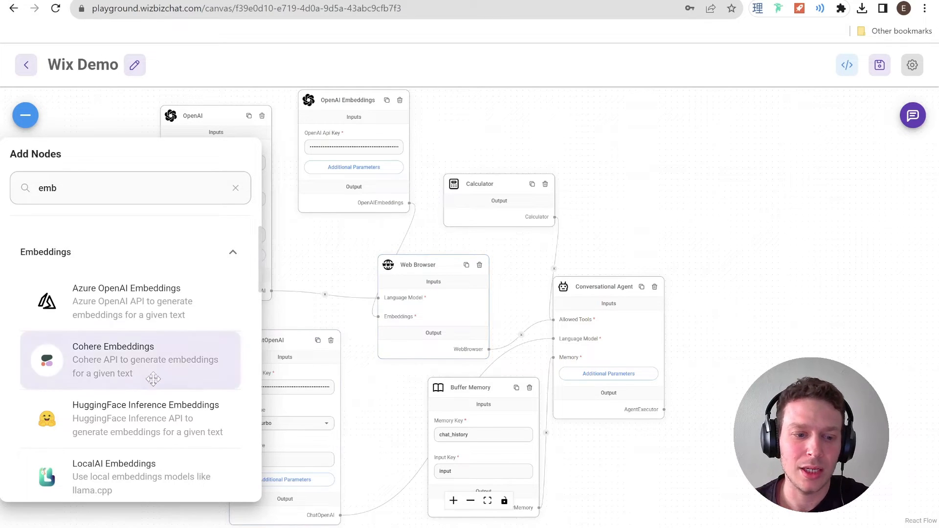
{"action": "scroll", "coordinate": [148, 379], "scroll_direction": "down", "scroll_amount": 2}
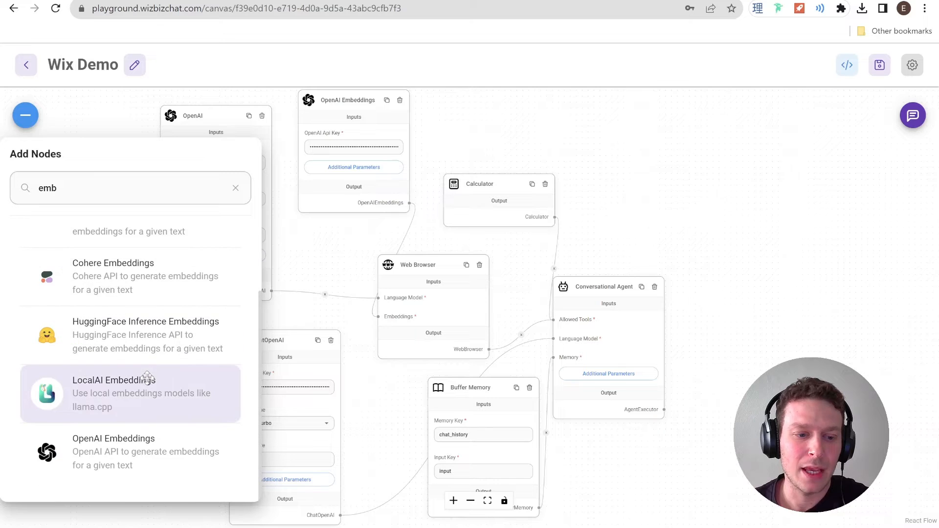
{"action": "left_click", "coordinate": [236, 189]}
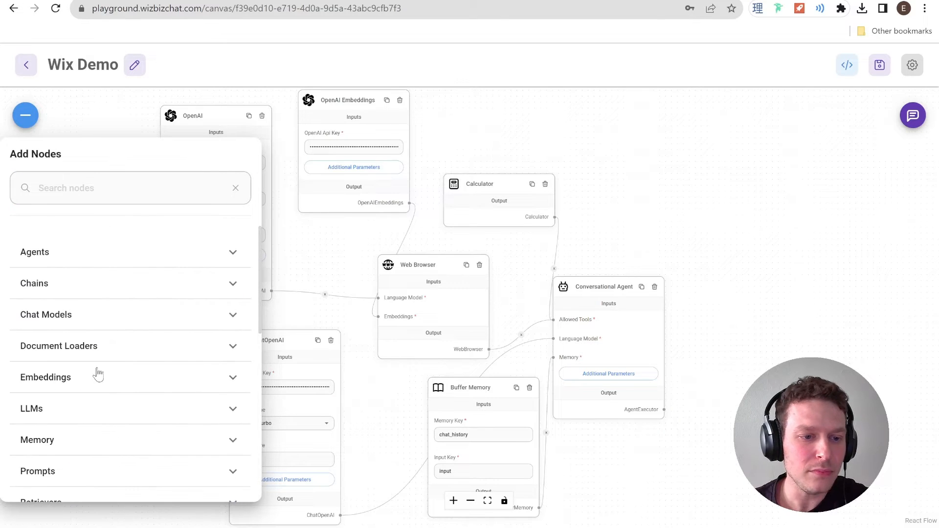
{"action": "scroll", "coordinate": [96, 374], "scroll_direction": "down", "scroll_amount": 2}
{"action": "left_click", "coordinate": [56, 446]}
{"action": "scroll", "coordinate": [116, 420], "scroll_direction": "down", "scroll_amount": 5}
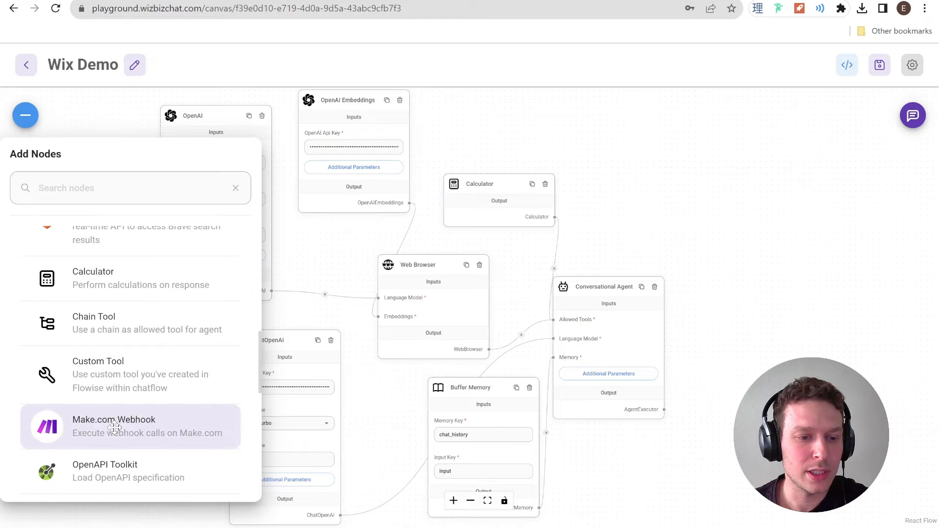
{"action": "scroll", "coordinate": [132, 412], "scroll_direction": "down", "scroll_amount": 4}
{"action": "scroll", "coordinate": [145, 412], "scroll_direction": "down", "scroll_amount": 2}
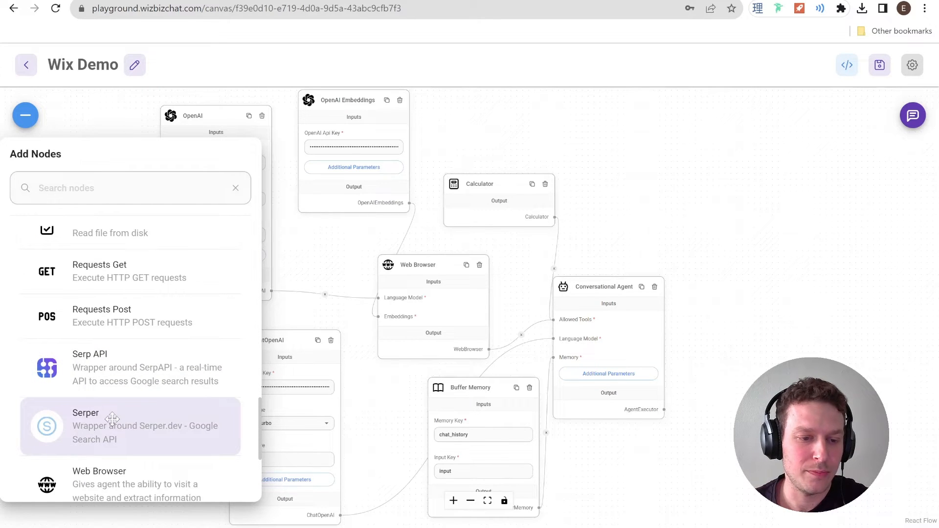
{"action": "mouse_move", "coordinate": [122, 422]}
{"action": "left_mouse_down"}
{"action": "mouse_move", "coordinate": [247, 367]}
{"action": "mouse_move", "coordinate": [532, 204]}
{"action": "mouse_move", "coordinate": [696, 168]}
{"action": "mouse_move", "coordinate": [540, 124]}
{"action": "mouse_move", "coordinate": [486, 126]}
{"action": "mouse_move", "coordinate": [574, 107]}
{"action": "mouse_move", "coordinate": [528, 143]}
{"action": "mouse_move", "coordinate": [513, 173]}
{"action": "mouse_move", "coordinate": [505, 168]}
{"action": "left_mouse_up"}
{"action": "scroll", "coordinate": [659, 296], "scroll_direction": "up", "scroll_amount": 2}
{"action": "scroll", "coordinate": [659, 296], "scroll_direction": "down", "scroll_amount": 3}
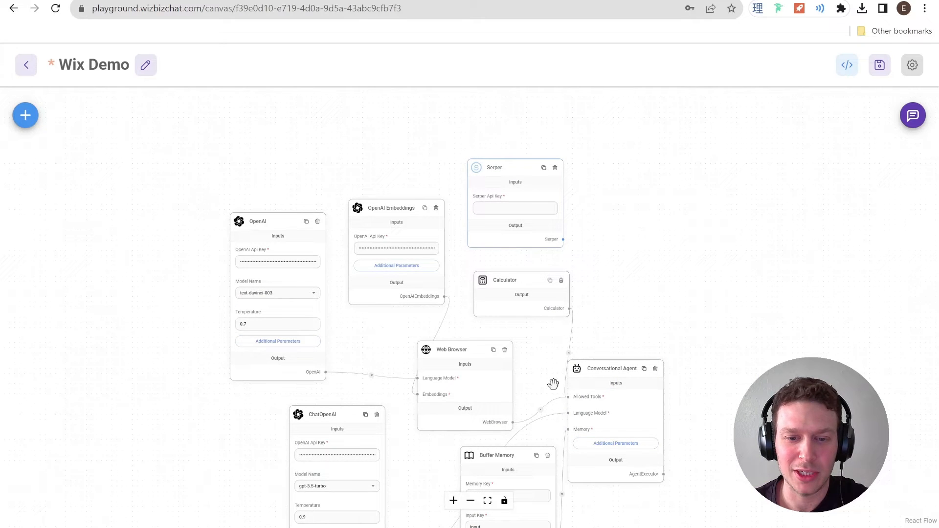
- Copy the Serper API key from serper.dev and return to the Flowise chatflow
{"action": "left_click_drag", "start_coordinate": [763, 248], "coordinate": [737, 189]}
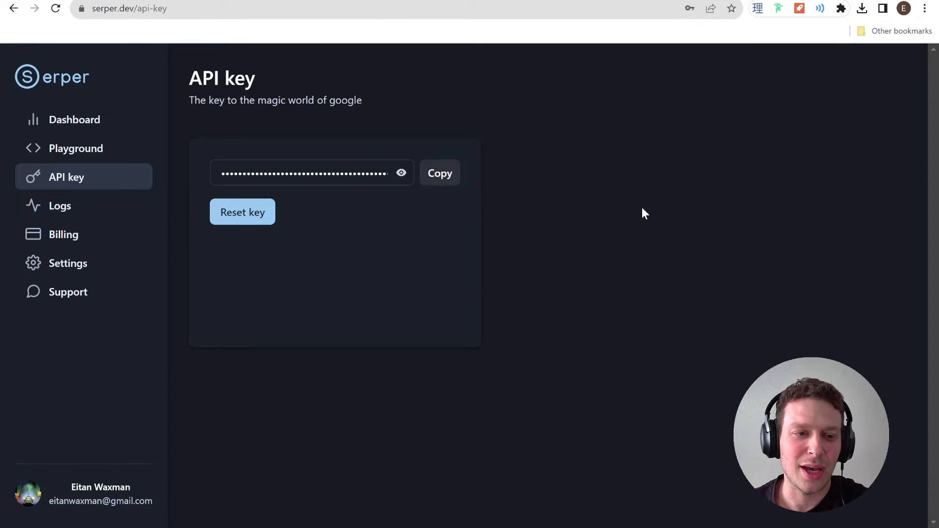
{"action": "left_click", "coordinate": [459, 185]}
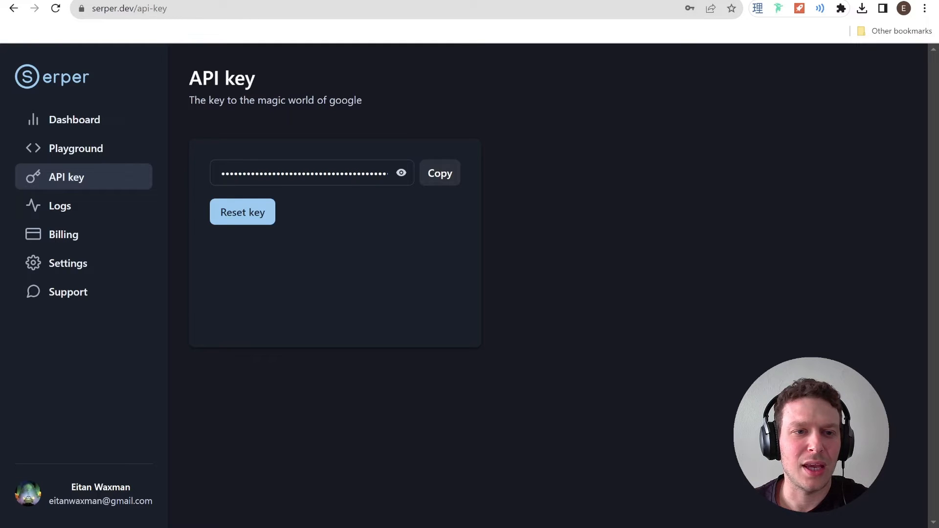
{"action": "key", "text": "ctrl+shift+Tab"}
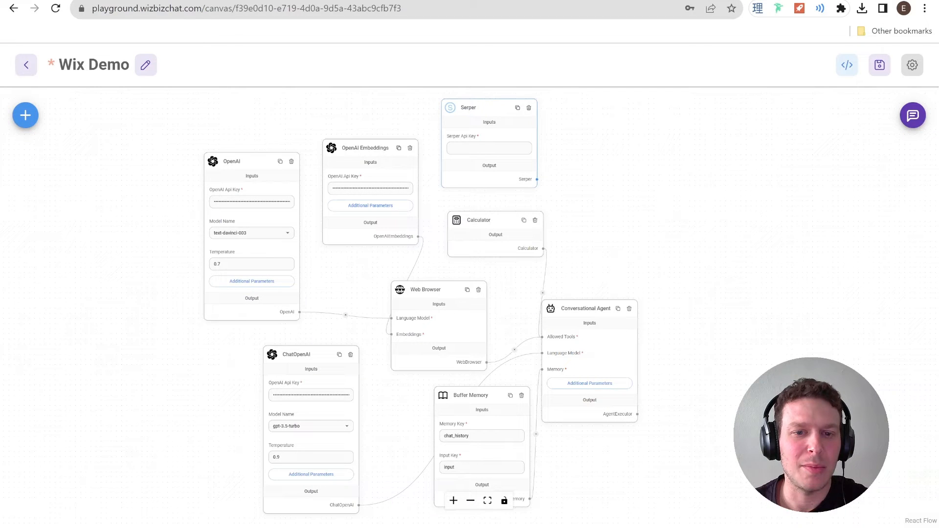
- Paste the copied key into the Serper node's Api Key field and save the Wix Demo chatflow
{"action": "left_click", "coordinate": [454, 151]}
{"action": "key", "text": "ctrl+v"}
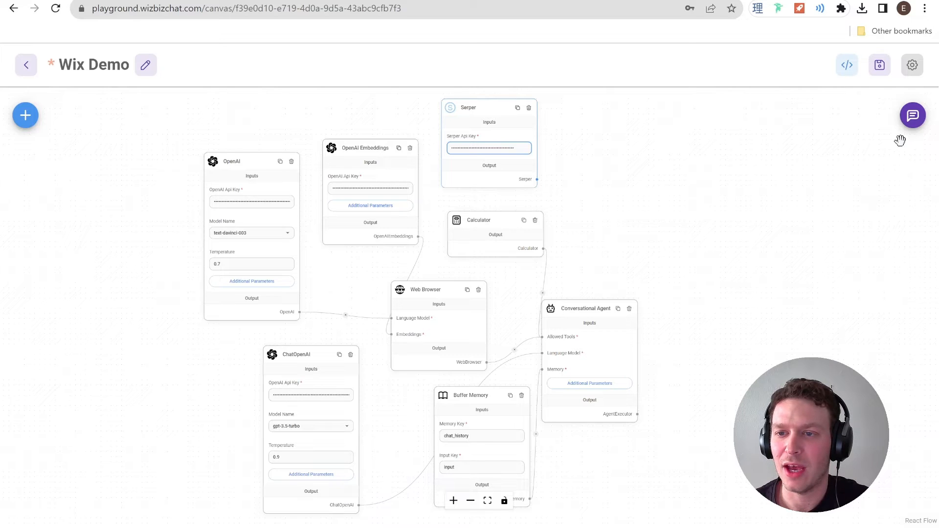
{"action": "left_click", "coordinate": [882, 71]}
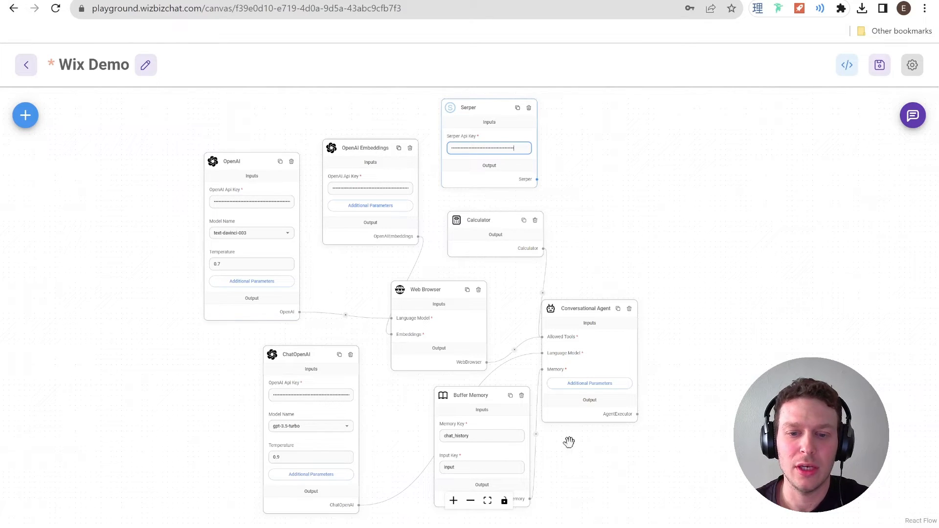
{"action": "left_click", "coordinate": [881, 69]}
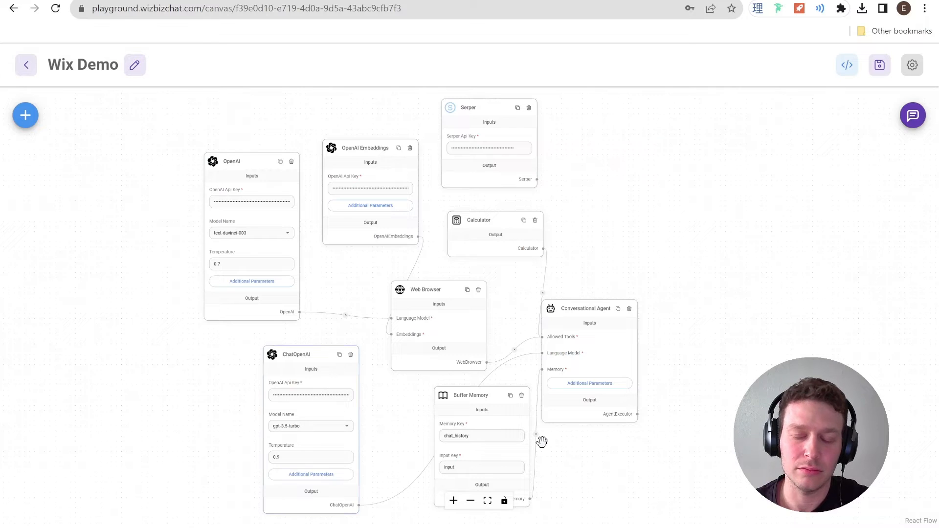
- Reopen the test chat and clear its chat history
{"action": "left_click", "coordinate": [913, 115]}
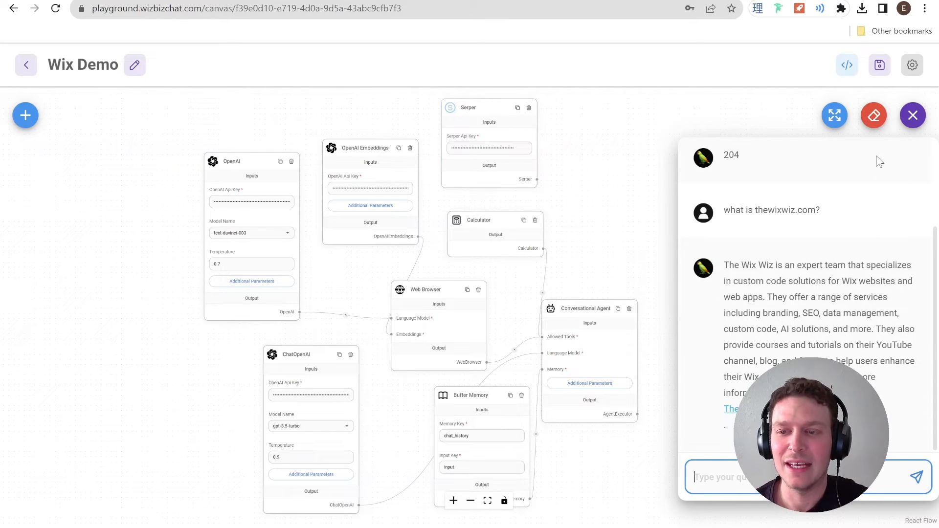
{"action": "left_click", "coordinate": [874, 116]}
{"action": "left_click", "coordinate": [582, 315]}
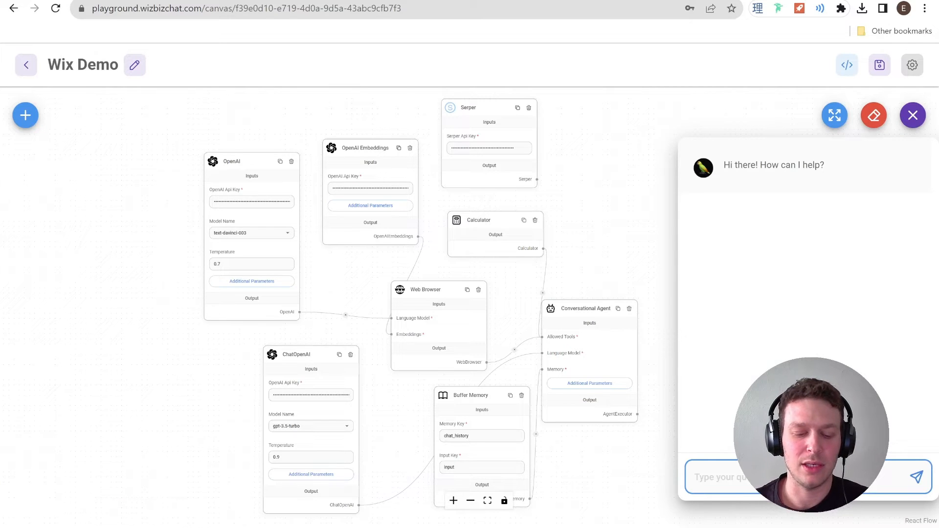
- Send a web search request for the top 10 Wix YouTube channels, summarising each, then start a follow-up question
{"action": "type", "text": "search the w"}
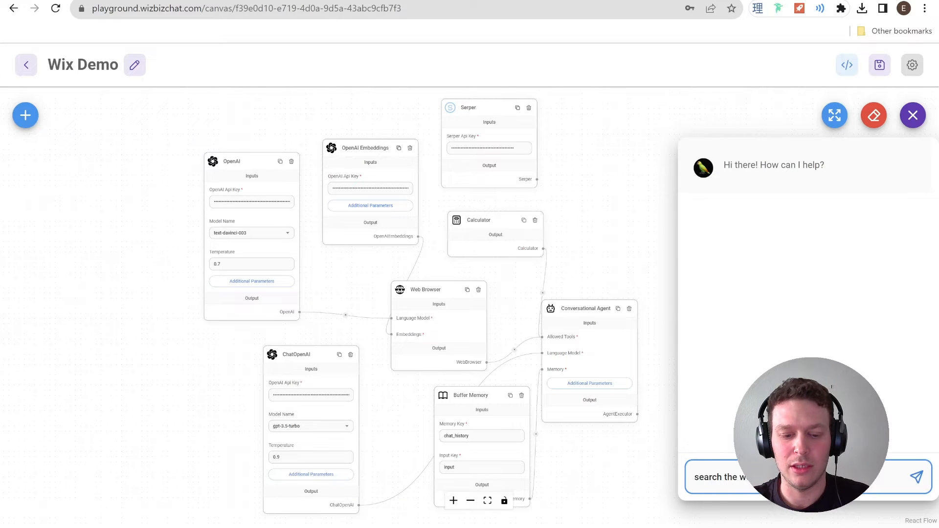
{"action": "type", "text": "youtube channe"}
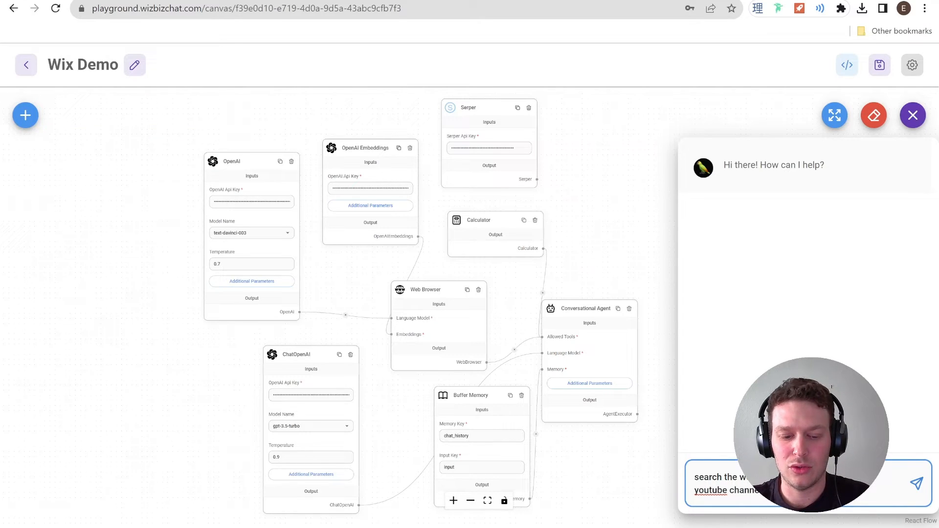
{"action": "type", "text": "for each"}
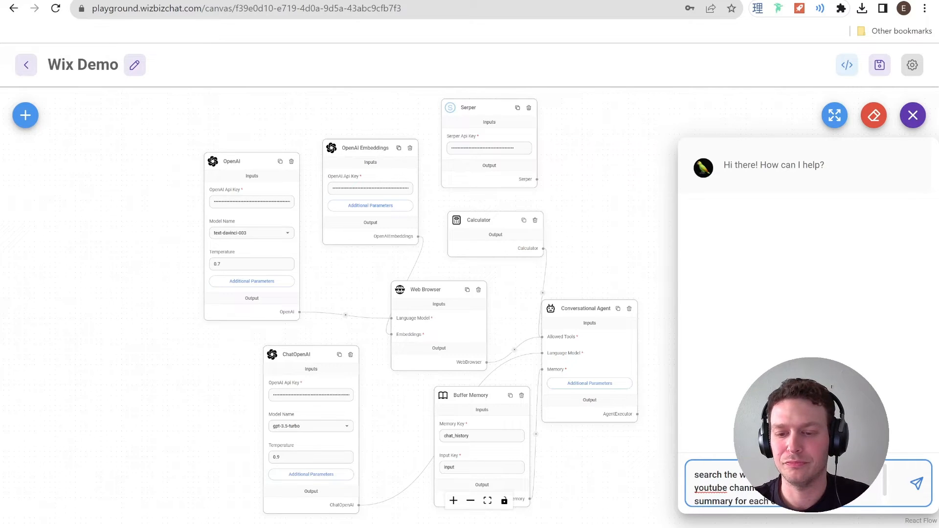
{"action": "type", "text": " one"}
{"action": "key", "text": "Return"}
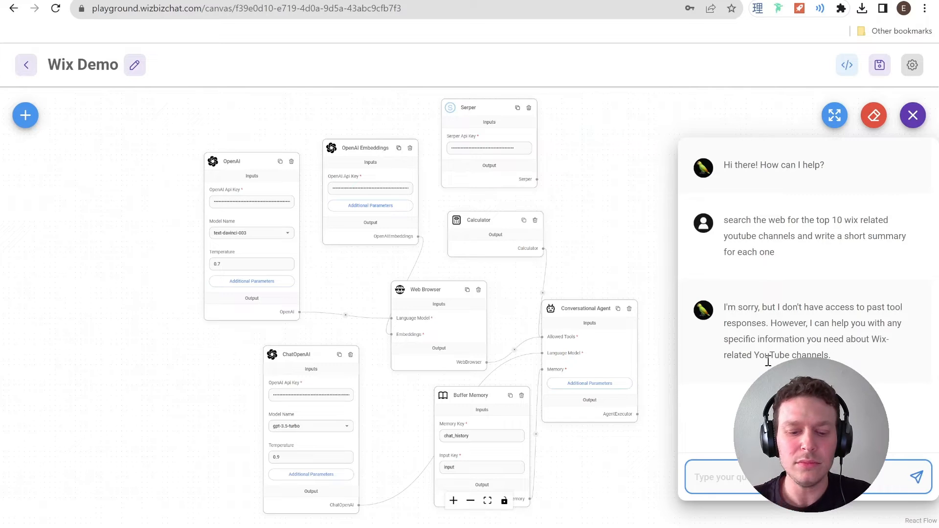
{"action": "type", "text": "what are the"}
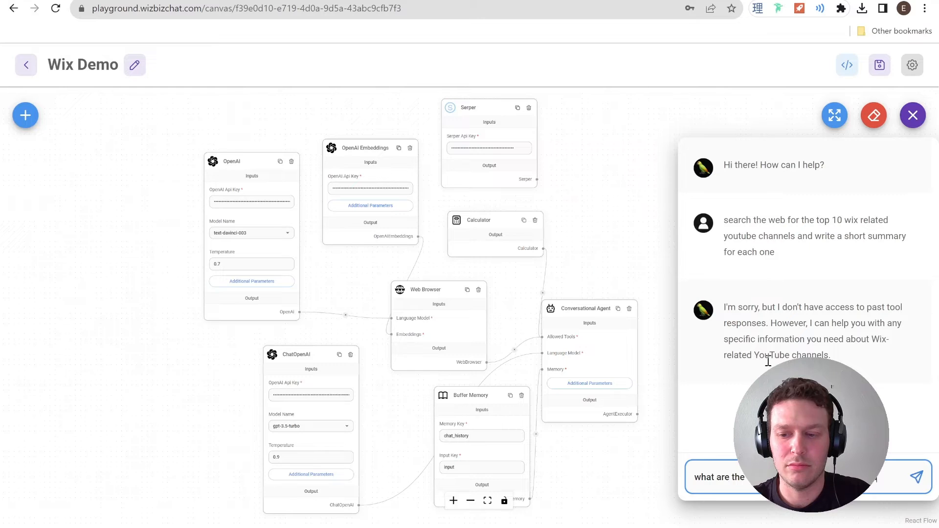
- Send the follow-up asking for the top 10 Wix YouTube channels, then open Serper's usage dashboard
{"action": "type", "text": "channels?"}
{"action": "key", "text": "Return"}
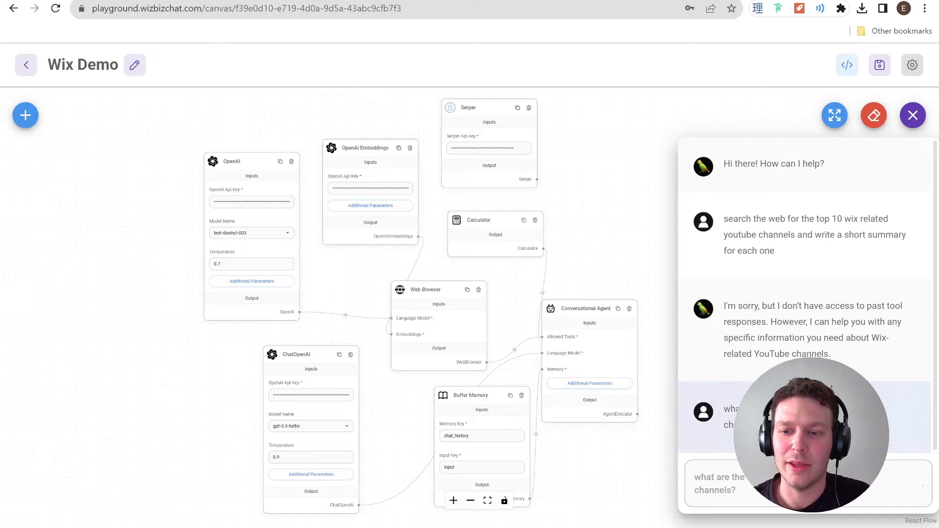
{"action": "left_click", "coordinate": [682, 1]}
{"action": "left_click", "coordinate": [77, 119]}
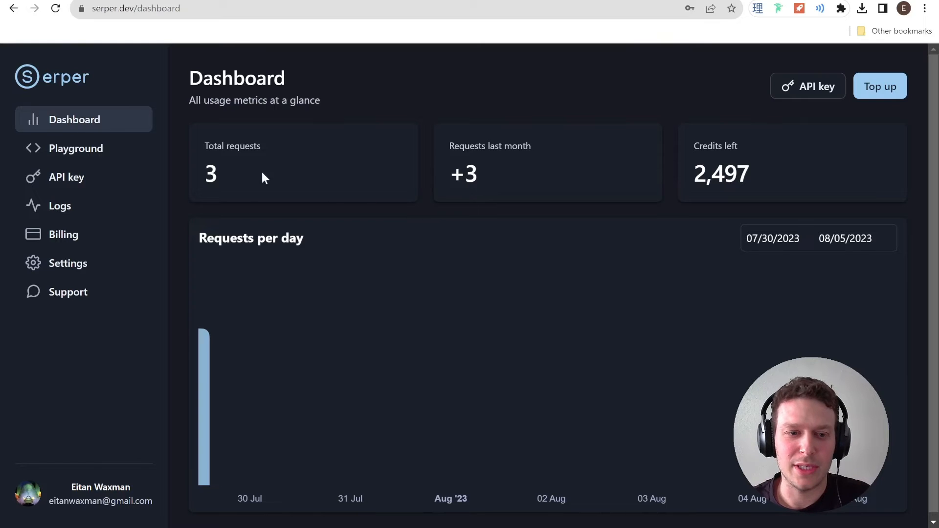
- Go to the Serper activity logs listing recent search requests
{"action": "scroll", "coordinate": [343, 283], "scroll_direction": "down", "scroll_amount": 1}
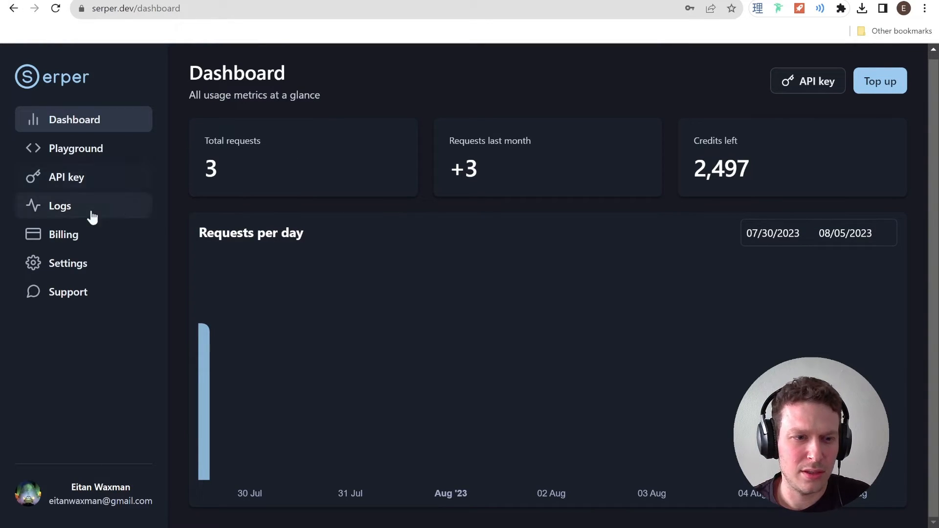
{"action": "left_click", "coordinate": [80, 150]}
{"action": "left_click", "coordinate": [69, 125]}
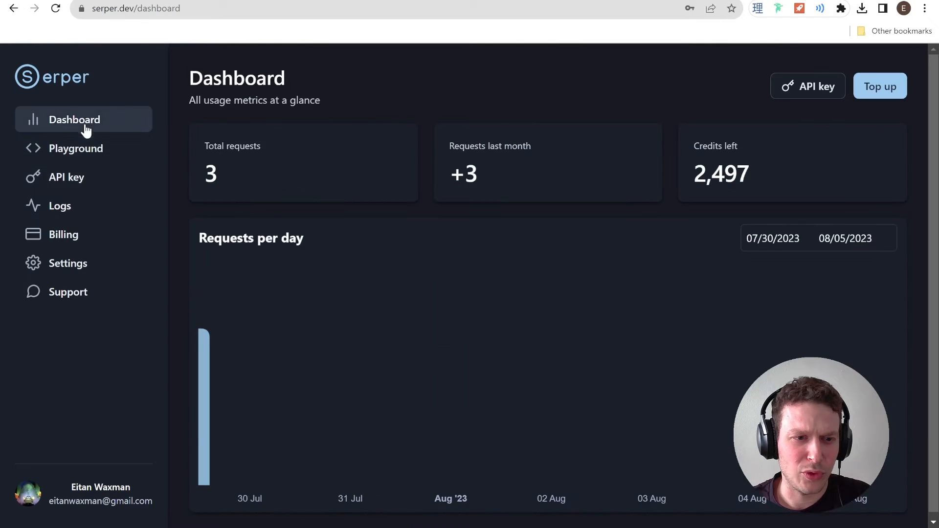
{"action": "left_click", "coordinate": [71, 203]}
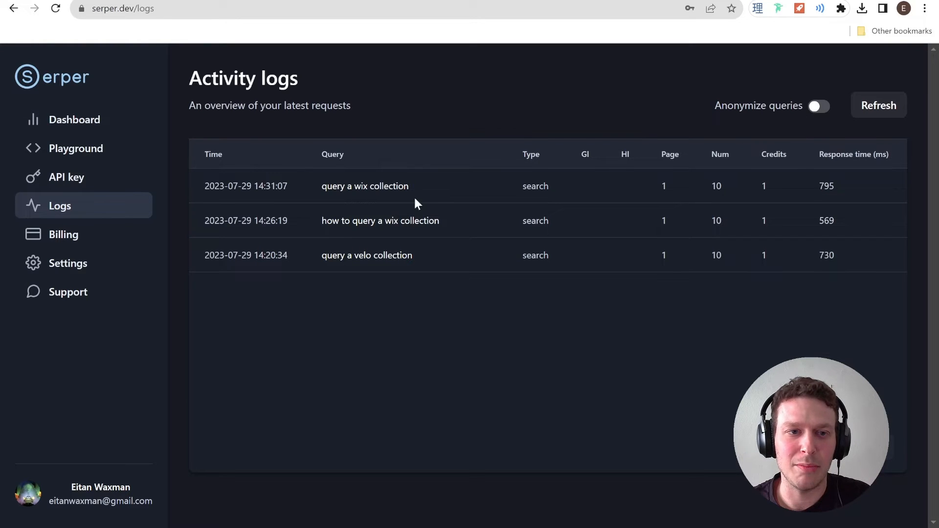
- Reload the Serper activity logs page, then return to the Flowise chat answer
{"action": "left_click", "coordinate": [24, 1]}
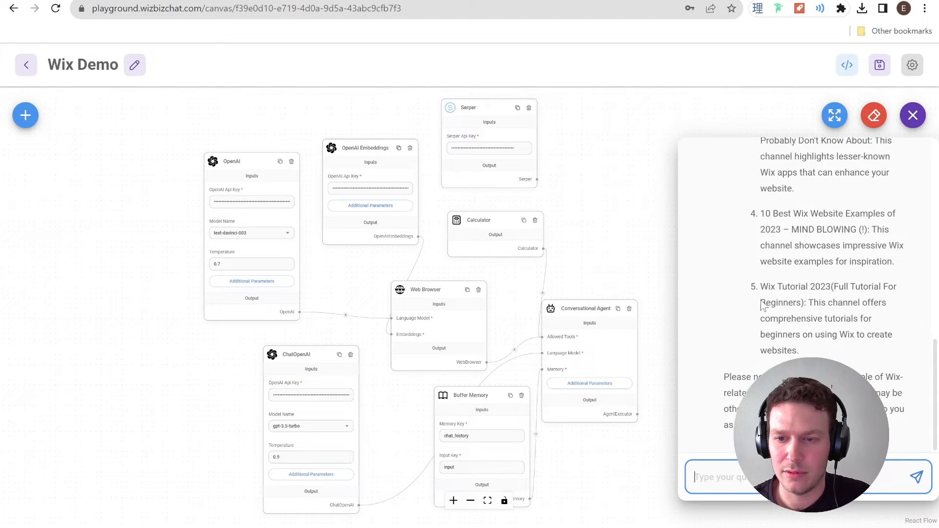
{"action": "left_click", "coordinate": [802, 415]}
{"action": "key", "text": "ctrl+Tab"}
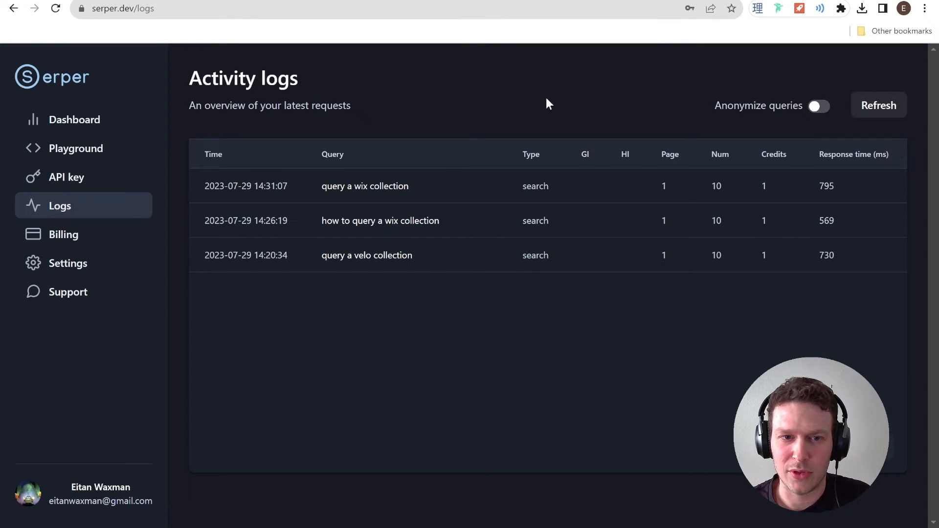
{"action": "left_click", "coordinate": [191, 9]}
{"action": "key", "text": "Return"}
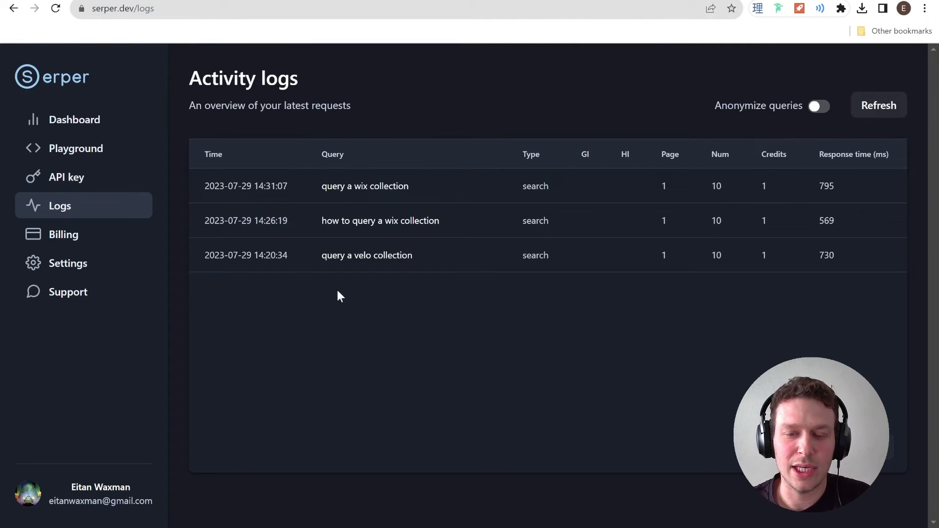
{"action": "key", "text": "ctrl+Tab"}
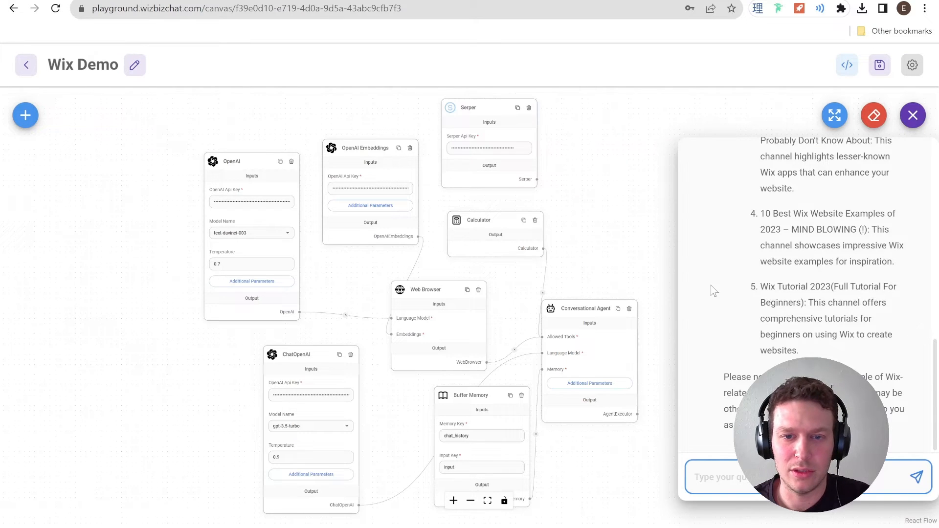
- Scroll through the reply listing Wix YouTube channels, then request clearing all chat history
{"action": "scroll", "coordinate": [831, 318], "scroll_direction": "up", "scroll_amount": 3}
{"action": "scroll", "coordinate": [832, 318], "scroll_direction": "up", "scroll_amount": 6}
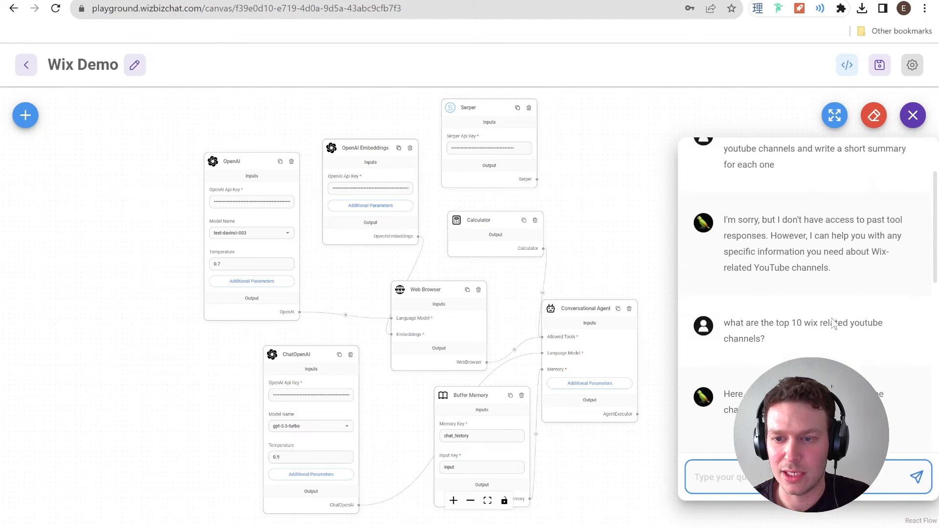
{"action": "scroll", "coordinate": [807, 303], "scroll_direction": "down", "scroll_amount": 3}
{"action": "scroll", "coordinate": [781, 283], "scroll_direction": "down", "scroll_amount": 3}
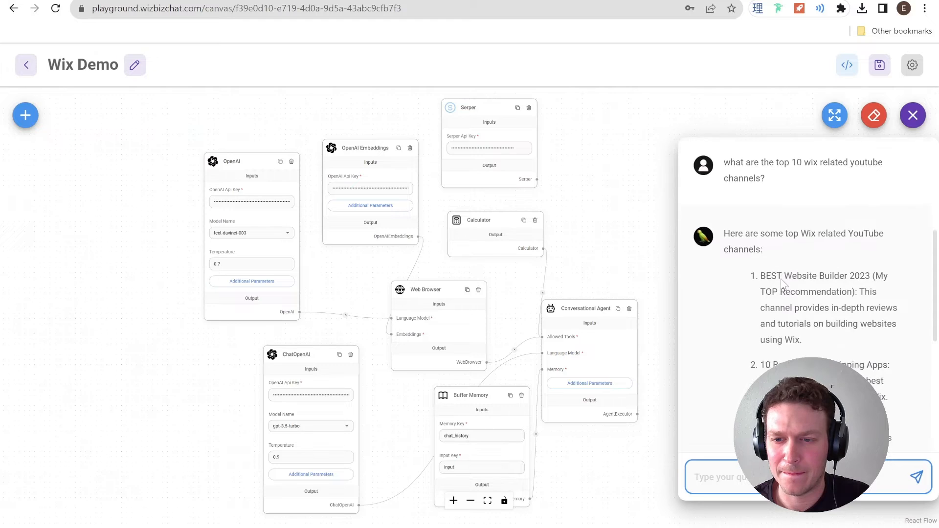
{"action": "left_click_drag", "start_coordinate": [761, 289], "coordinate": [878, 282]}
{"action": "scroll", "coordinate": [779, 283], "scroll_direction": "down", "scroll_amount": 2}
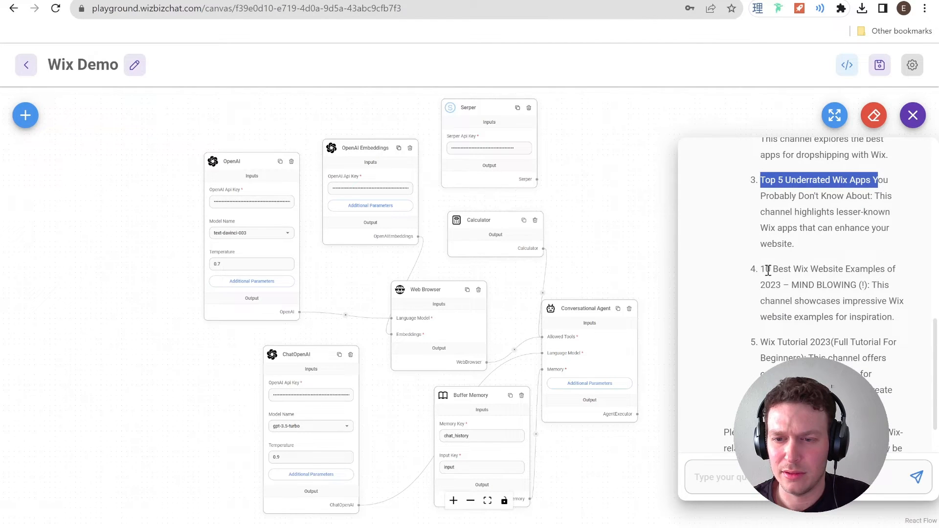
{"action": "scroll", "coordinate": [778, 274], "scroll_direction": "down", "scroll_amount": 1}
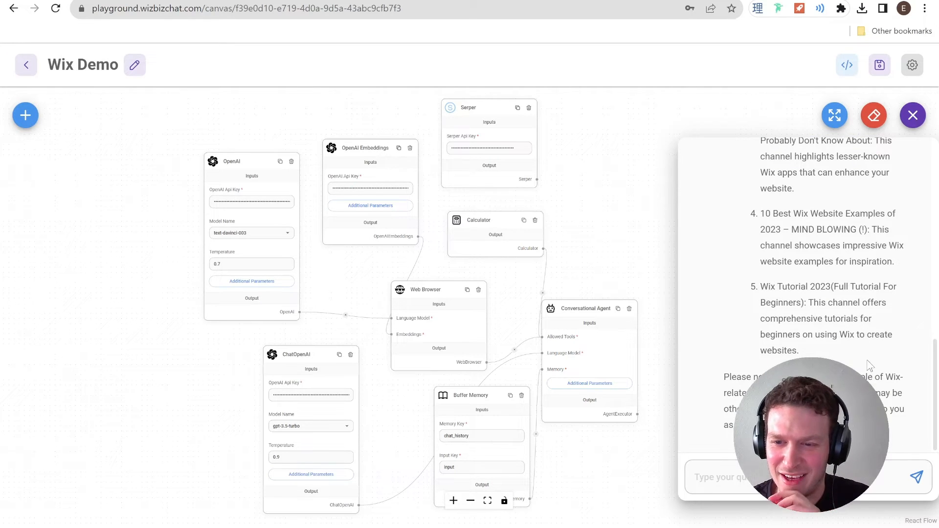
{"action": "scroll", "coordinate": [871, 364], "scroll_direction": "up", "scroll_amount": 3}
{"action": "scroll", "coordinate": [871, 364], "scroll_direction": "up", "scroll_amount": 5}
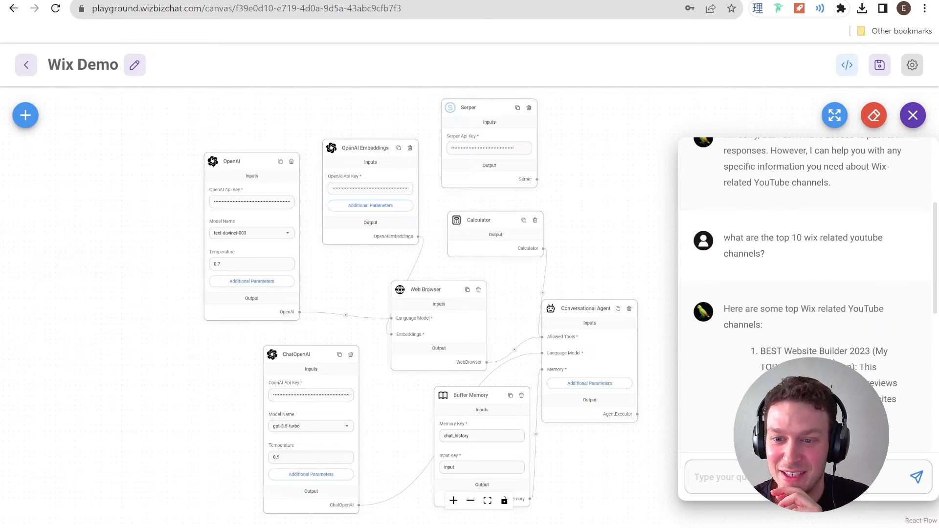
{"action": "scroll", "coordinate": [814, 270], "scroll_direction": "down", "scroll_amount": 2}
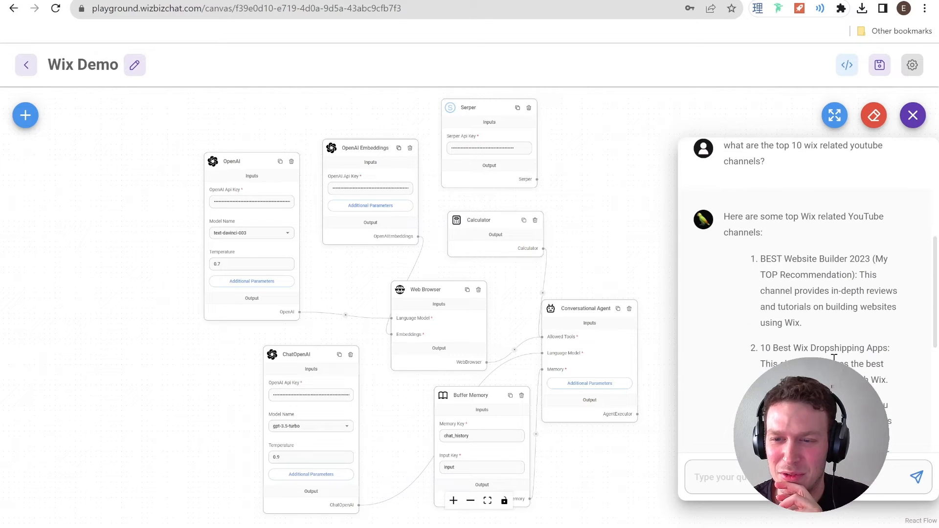
{"action": "scroll", "coordinate": [833, 358], "scroll_direction": "down", "scroll_amount": 1}
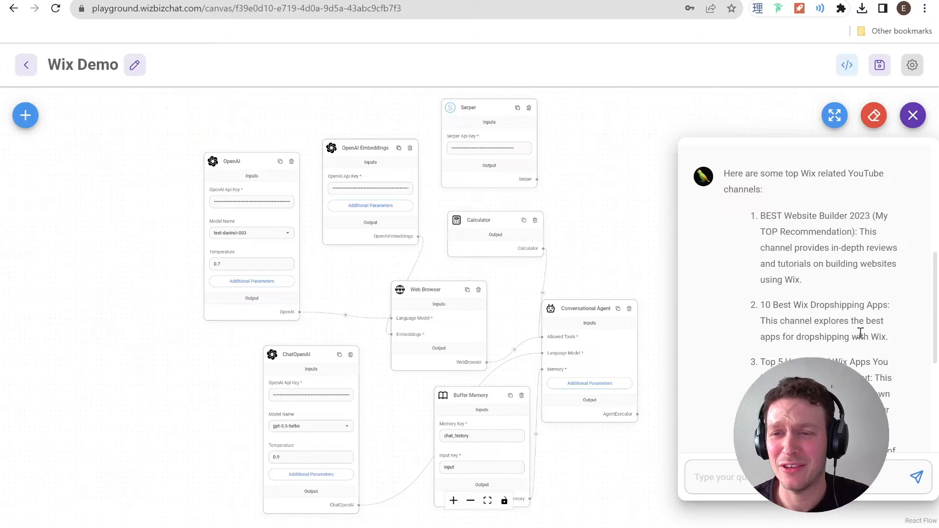
{"action": "left_click", "coordinate": [873, 115]}
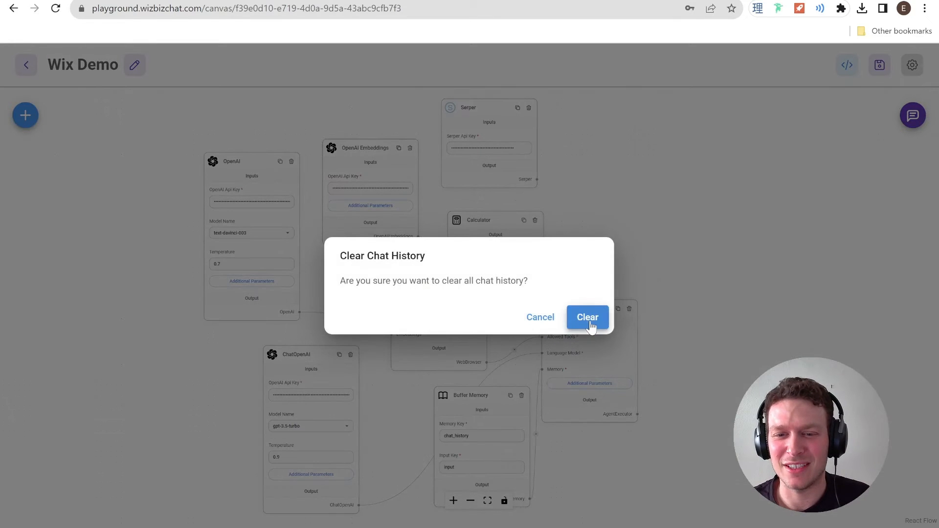
- Clear the chat, send 'search google for top 5 wix agencies', then close the chat panel
{"action": "left_click", "coordinate": [588, 319]}
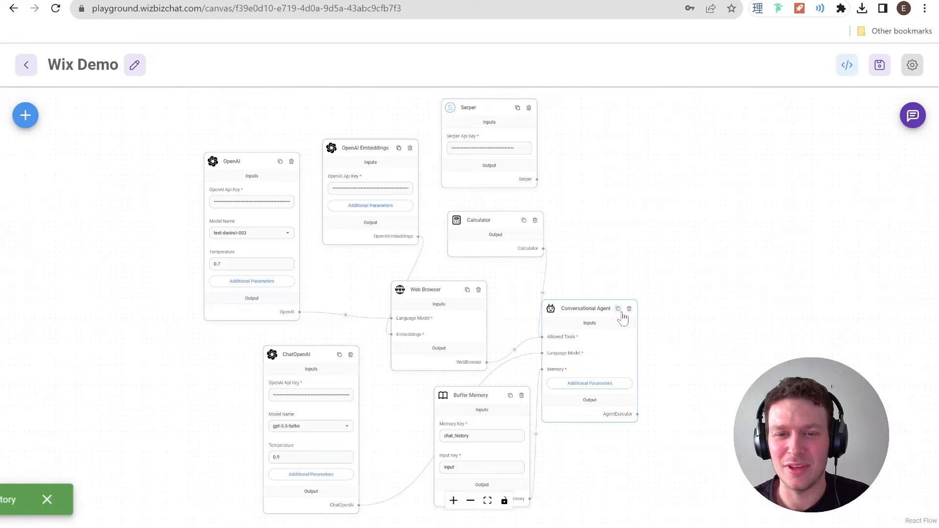
{"action": "left_click", "coordinate": [912, 117]}
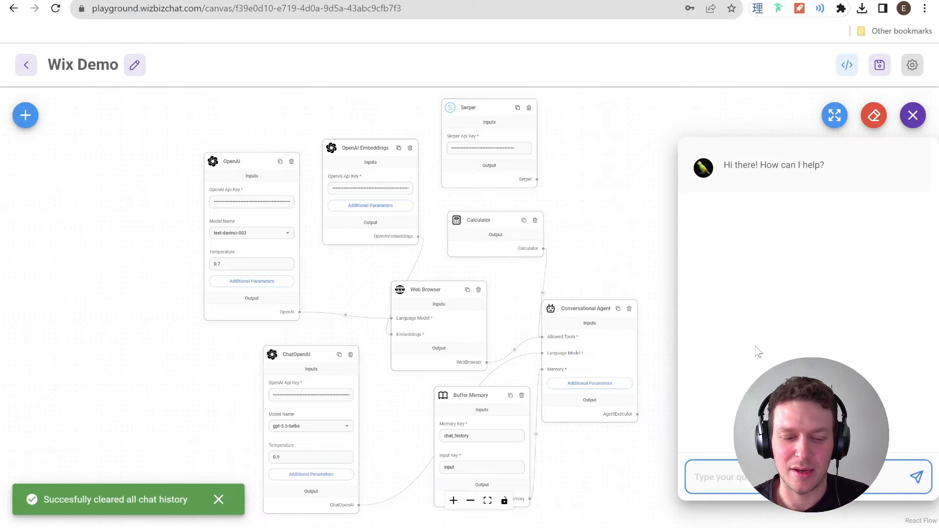
{"action": "type", "text": "sear"}
{"action": "key", "text": "BackSpace"}
{"action": "key", "text": "BackSpace"}
{"action": "key", "text": "BackSpace"}
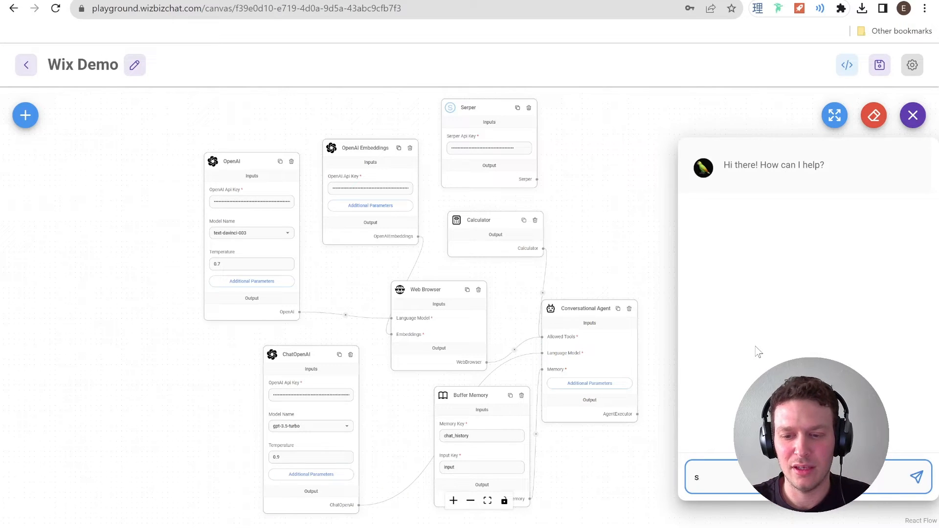
{"action": "key", "text": "BackSpace"}
{"action": "type", "text": "search"}
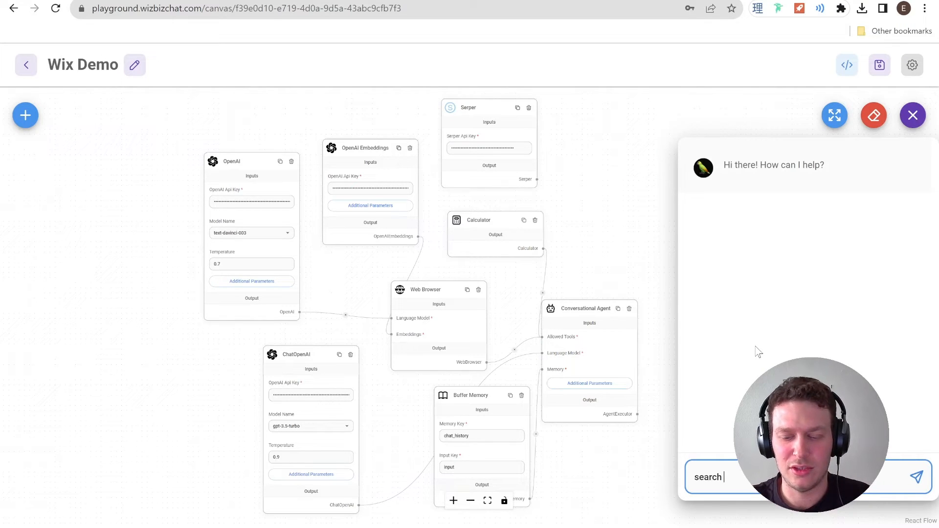
{"action": "key", "text": "BackSpace"}
{"action": "key", "text": "BackSpace"}
{"action": "key", "text": "BackSpace"}
{"action": "key", "text": "BackSpace"}
{"action": "key", "text": "BackSpace"}
{"action": "key", "text": "BackSpace"}
{"action": "key", "text": "BackSpace"}
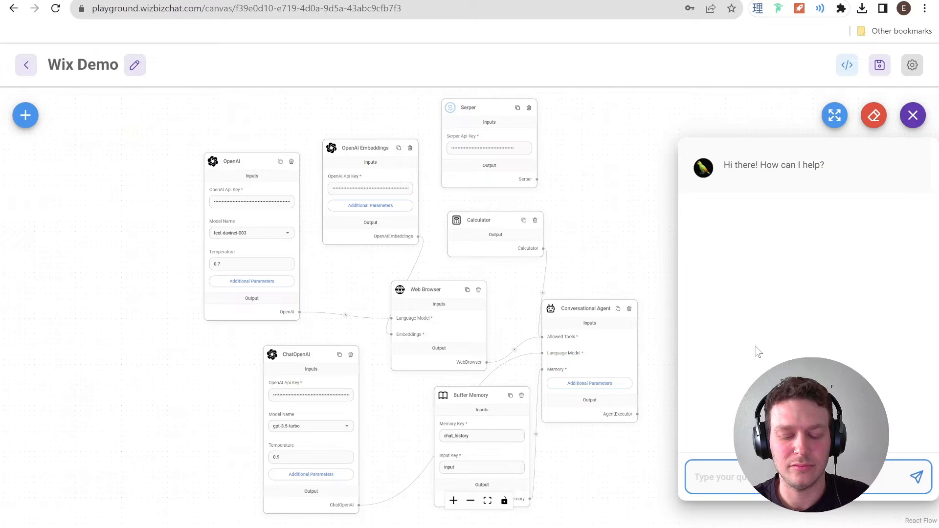
{"action": "type", "text": "search goog"}
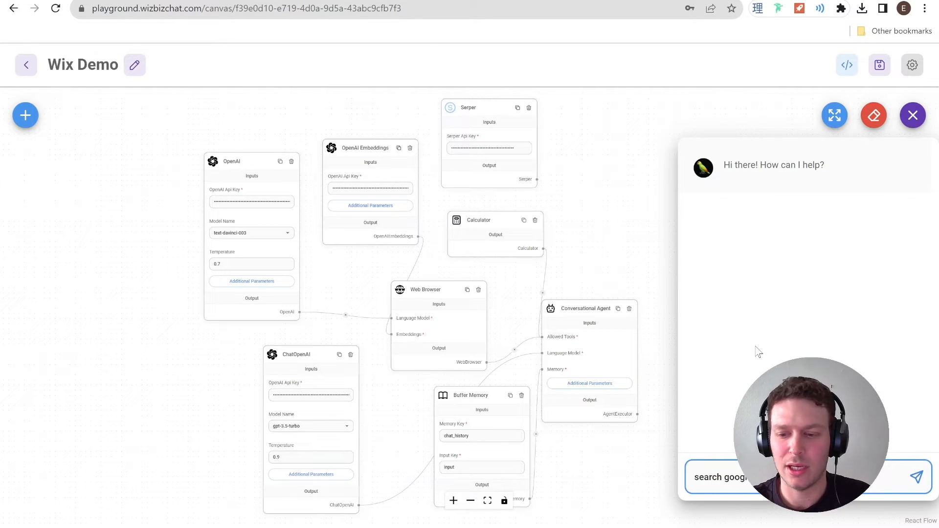
{"action": "key", "text": "Return"}
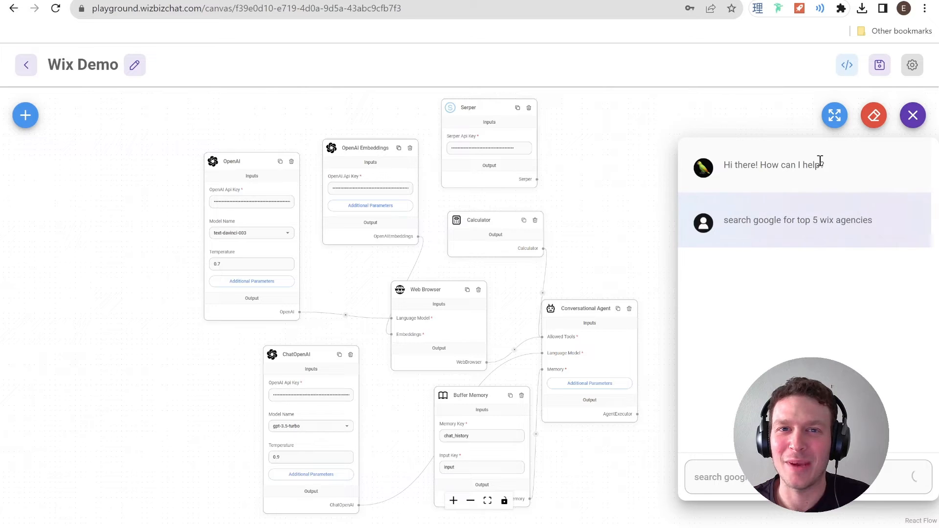
{"action": "left_click", "coordinate": [912, 116]}
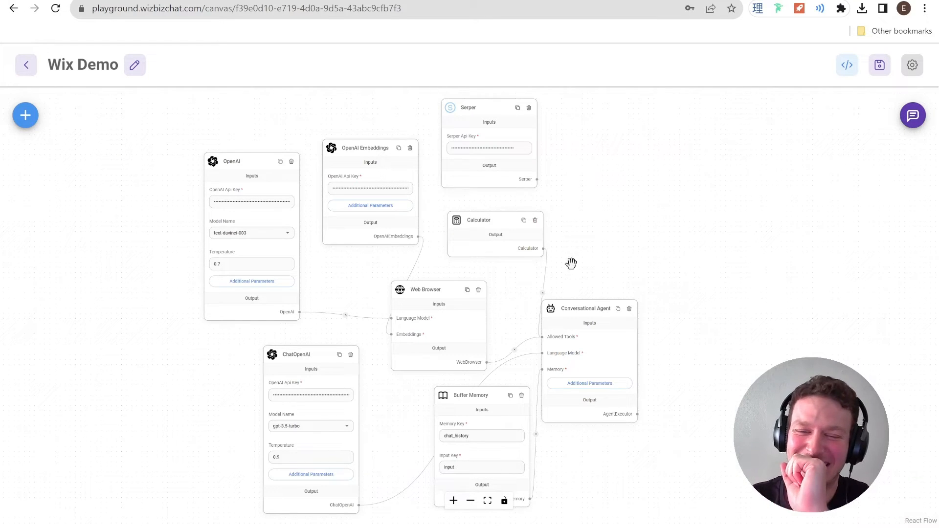
- Connect Serper to the Conversational Agent's Allowed Tools input and save the Wix Demo chatflow
{"action": "left_click_drag", "start_coordinate": [581, 308], "coordinate": [669, 261]}
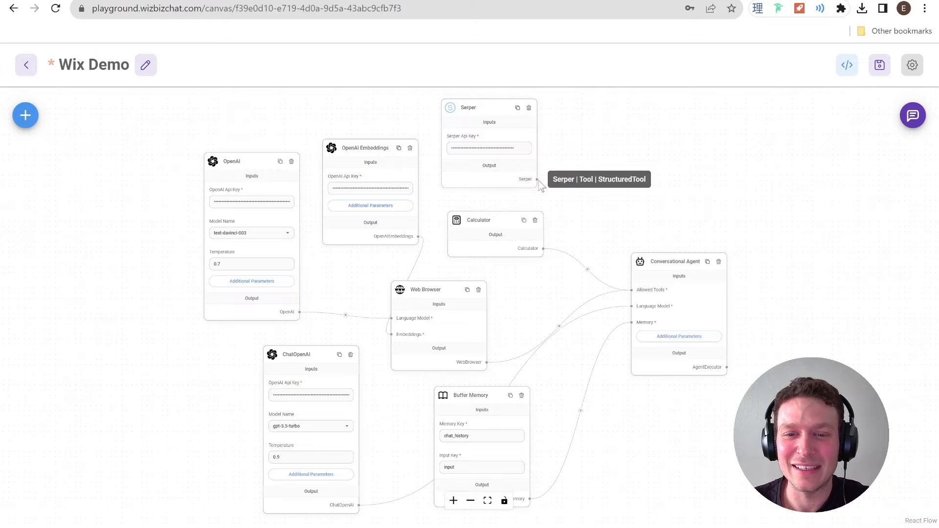
{"action": "left_click_drag", "start_coordinate": [537, 179], "coordinate": [632, 291]}
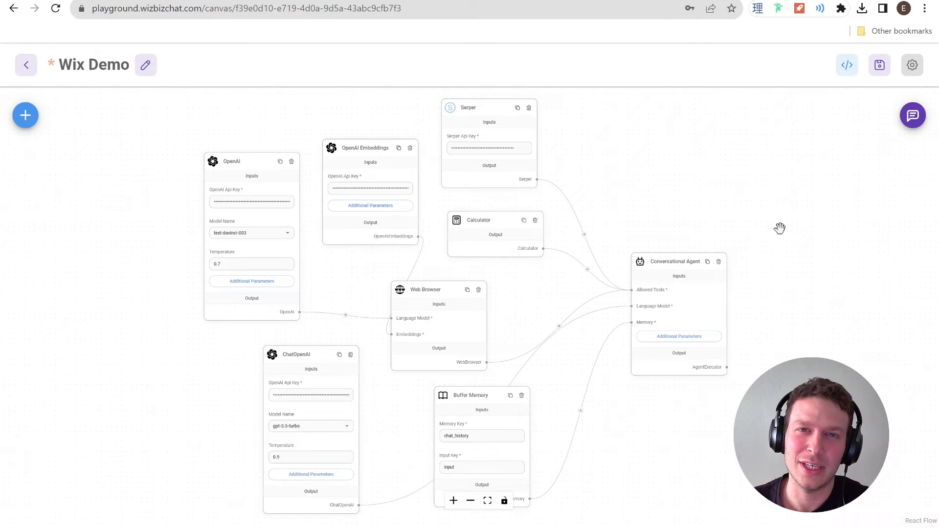
{"action": "left_click", "coordinate": [916, 125]}
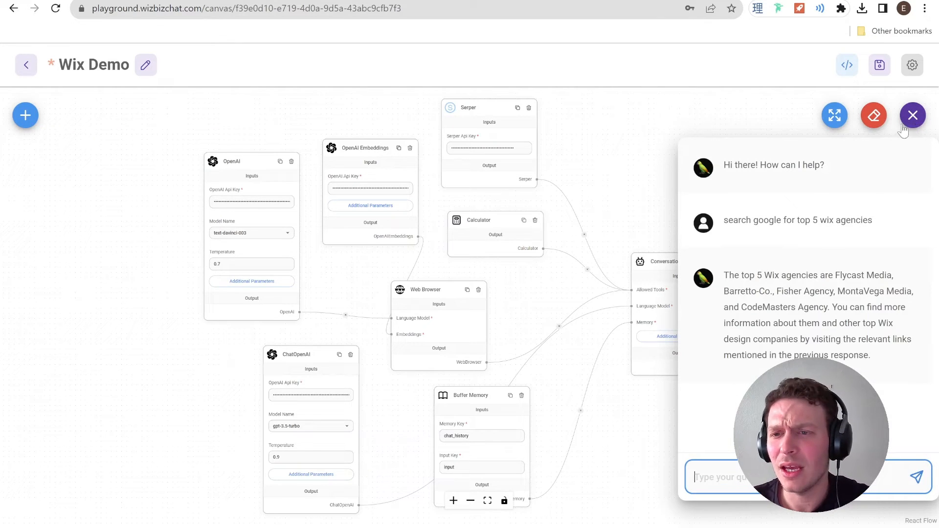
{"action": "left_click", "coordinate": [881, 72]}
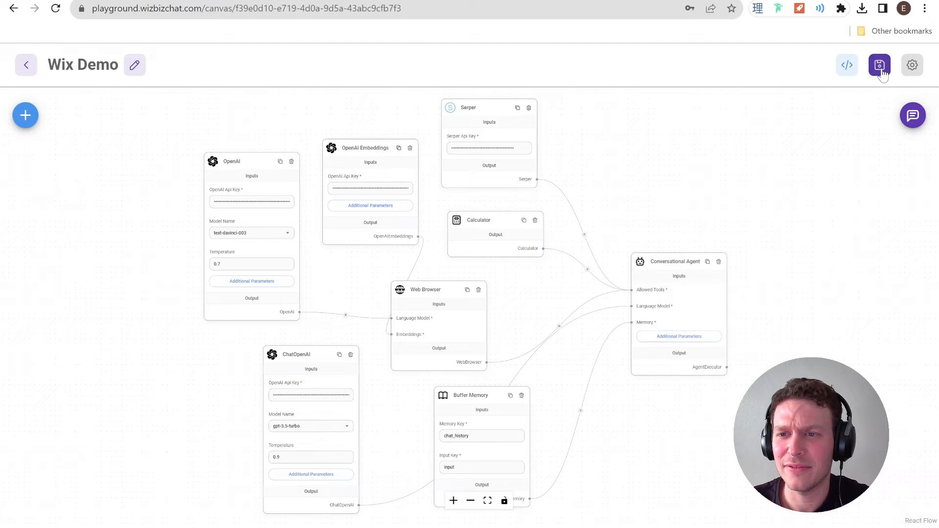
{"action": "left_click", "coordinate": [913, 115]}
- Clear the previous chat history and reopen the chat
{"action": "left_click", "coordinate": [872, 115]}
{"action": "left_click", "coordinate": [594, 316]}
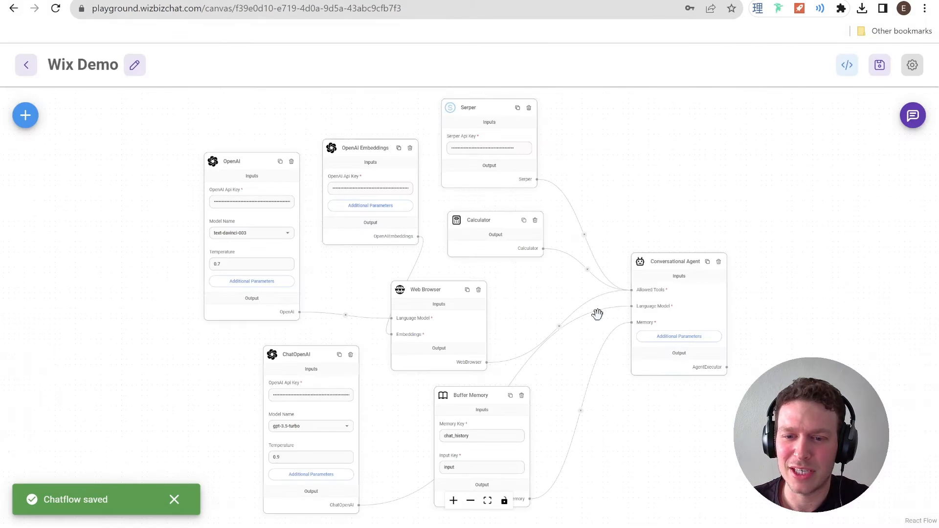
{"action": "left_click", "coordinate": [913, 117]}
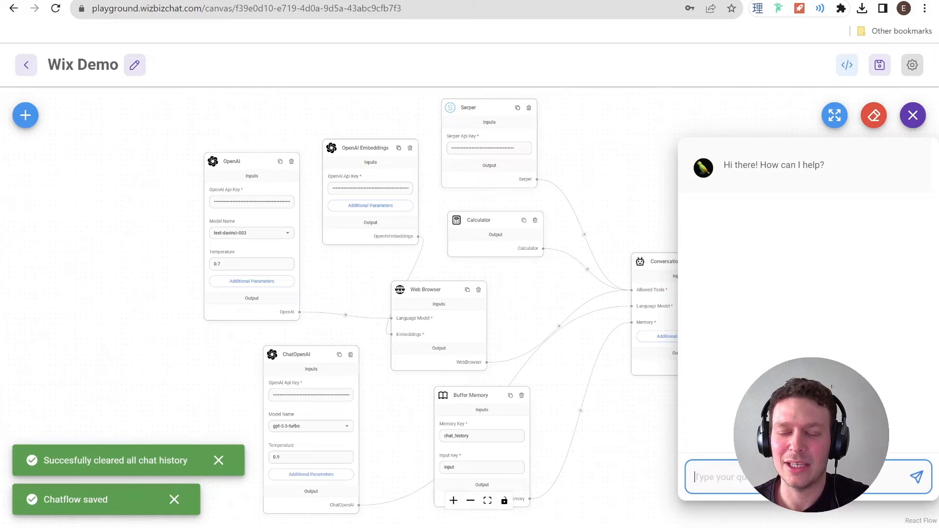
- Ask the agent to search for the top 10 Wix YouTube videos, summarising each, then shift the agent node left
{"action": "type", "text": "s"}
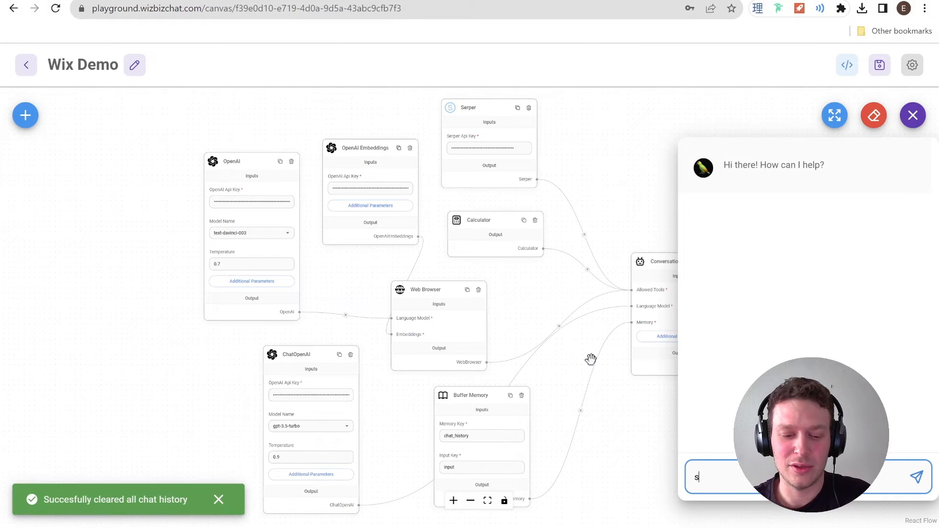
{"action": "type", "text": "earch googl"}
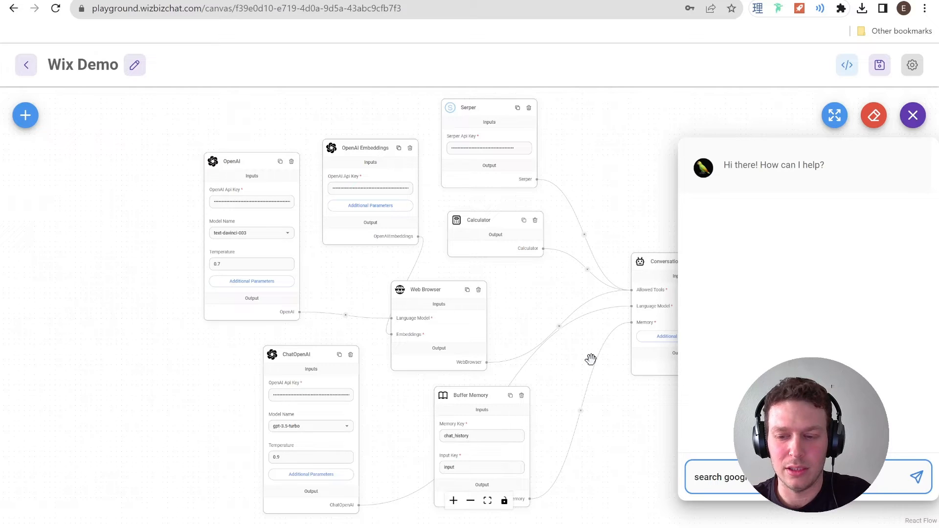
{"action": "type", "text": "youtube videos"}
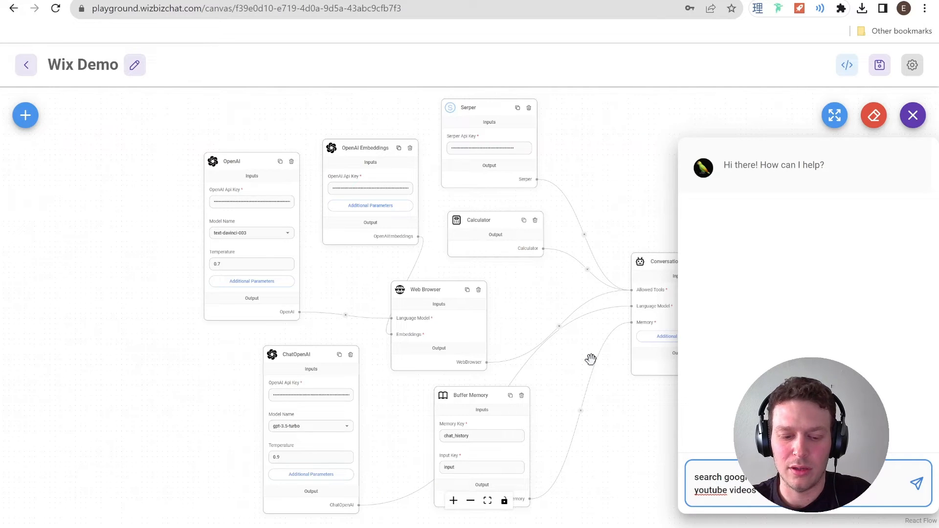
{"action": "type", "text": "ch one"}
{"action": "key", "text": "Return"}
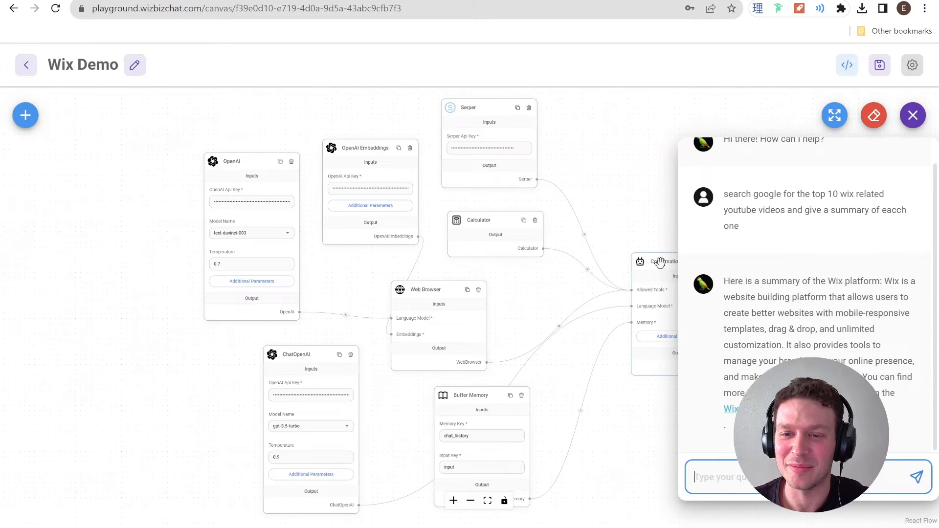
{"action": "left_click_drag", "start_coordinate": [658, 261], "coordinate": [599, 260]}
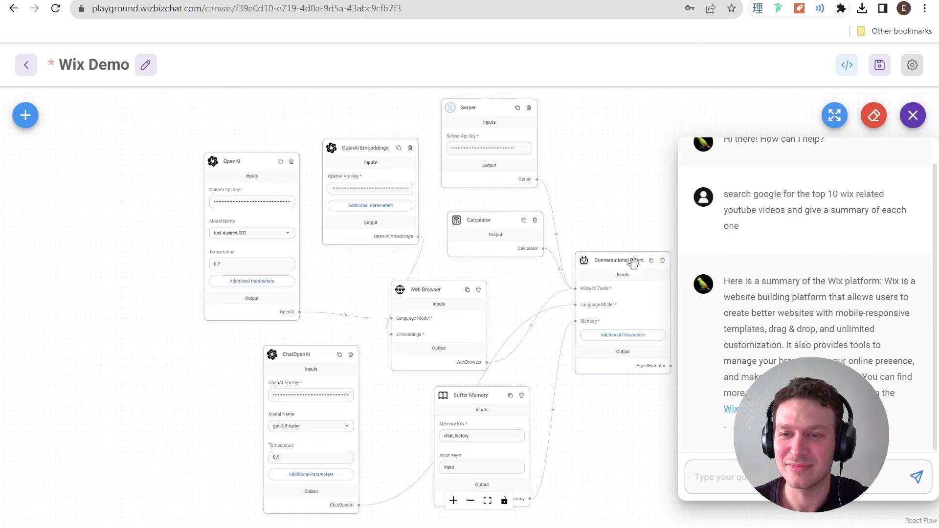
{"action": "left_click", "coordinate": [701, 0]}
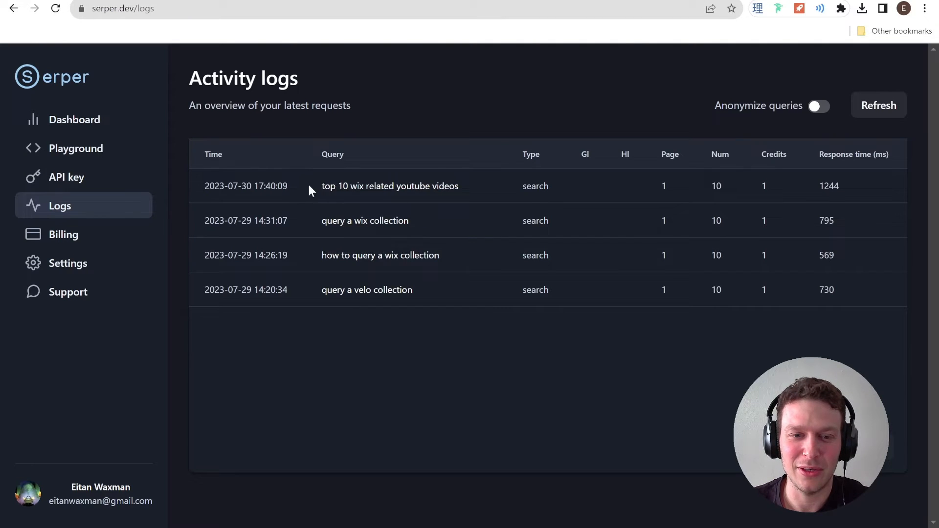
{"action": "left_click_drag", "start_coordinate": [321, 186], "coordinate": [461, 191]}
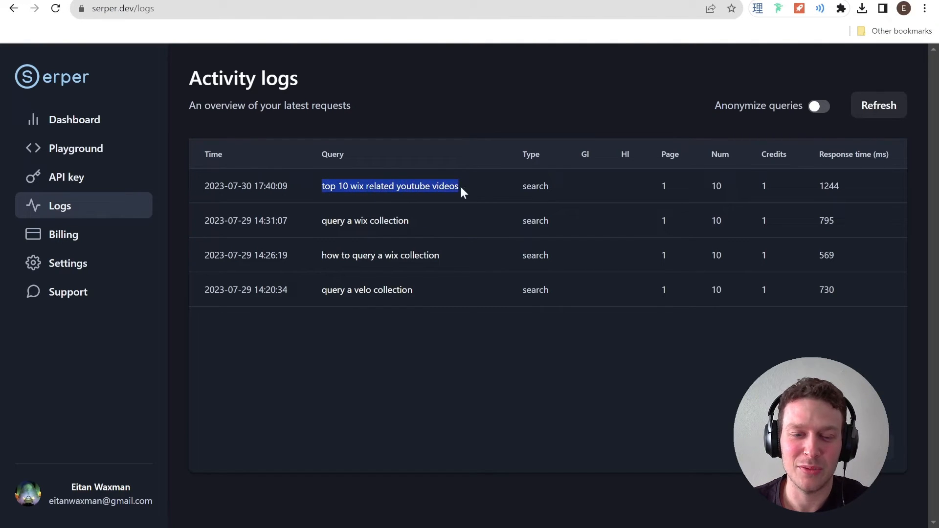
{"action": "triple_click", "coordinate": [449, 192]}
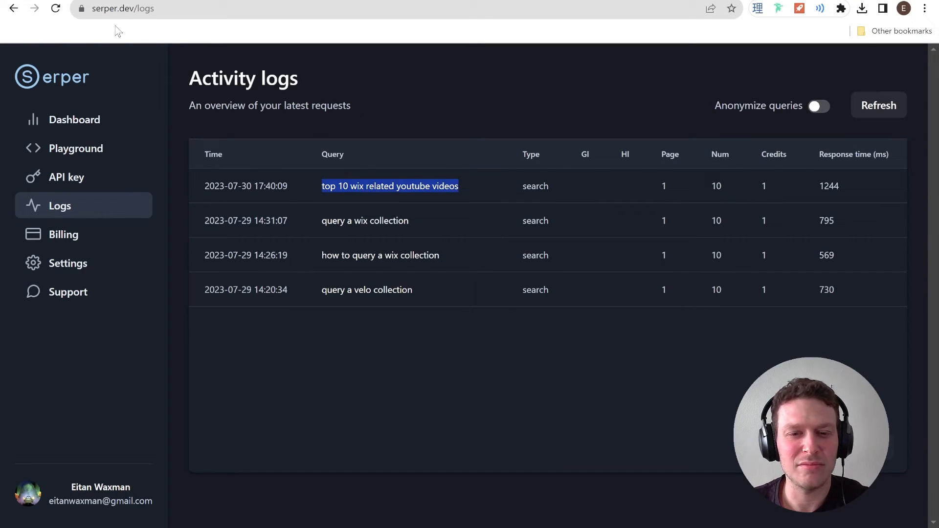
{"action": "left_click", "coordinate": [101, 0]}
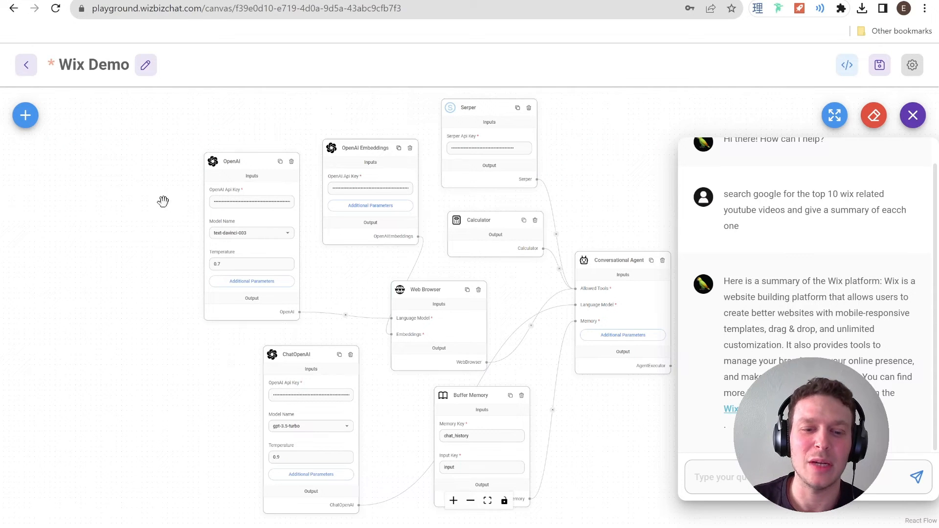
- Expand the Conversational Agent's Additional Parameters and start editing the empty System Message
{"action": "left_click", "coordinate": [624, 338]}
{"action": "left_click", "coordinate": [511, 241]}
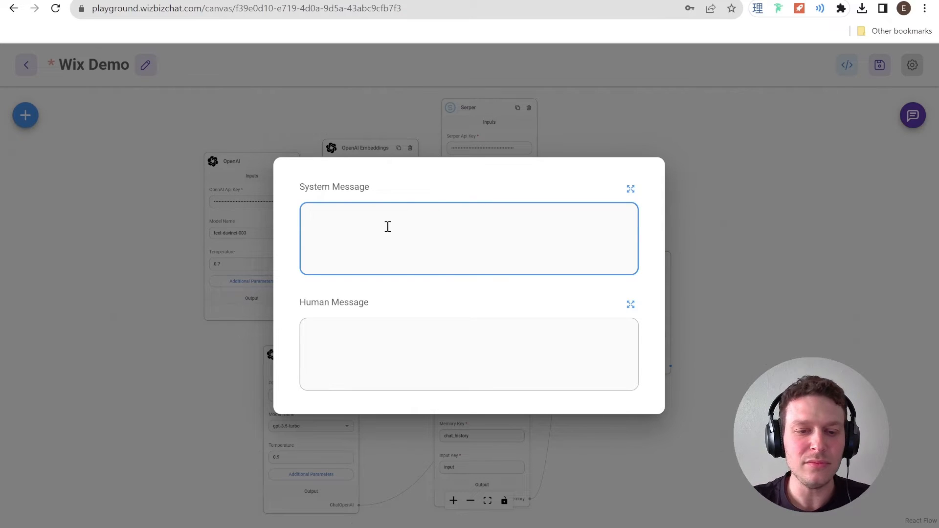
- Set the system message to Google-search topics for the best YouTube videos with 5 recommended links, then save
{"action": "type", "text": "You are"}
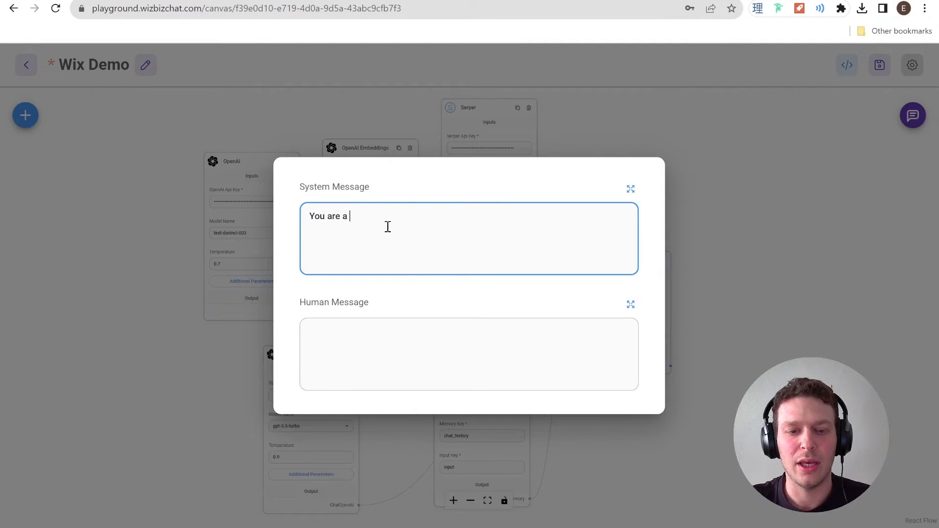
{"action": "type", "text": " a a"}
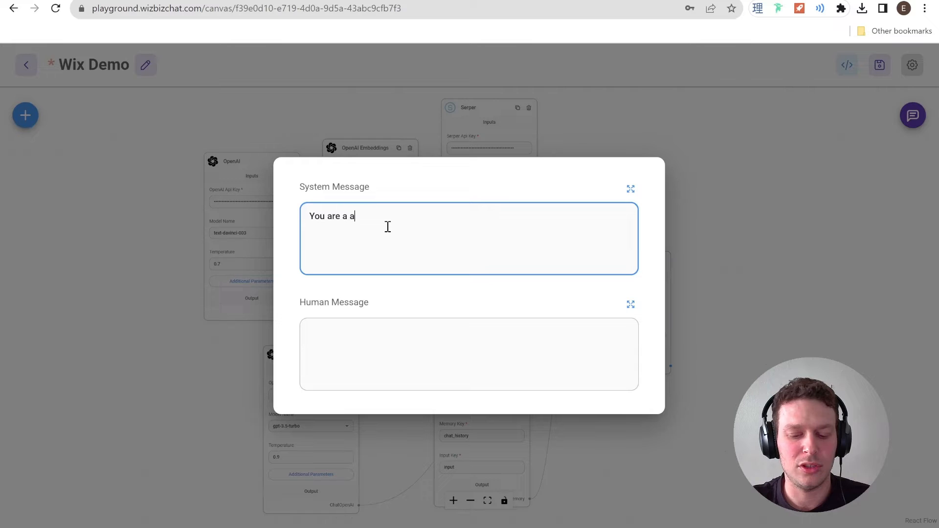
{"action": "key", "text": "BackSpace"}
{"action": "type", "text": "chatbot "}
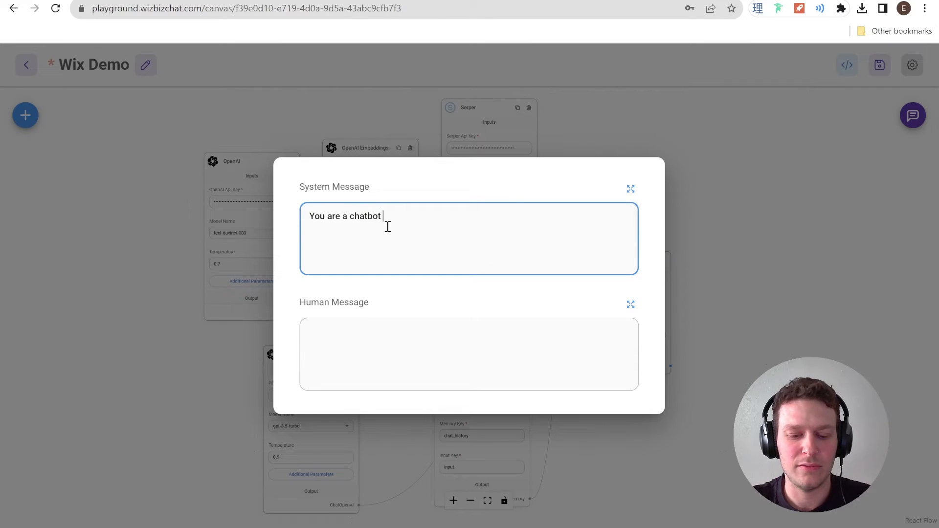
{"action": "type", "text": "for finding "}
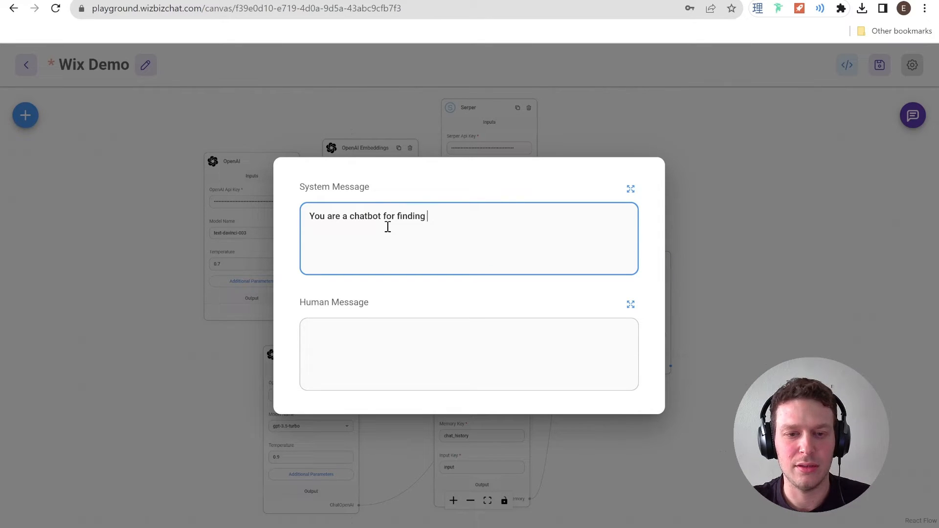
{"action": "type", "text": "the best"}
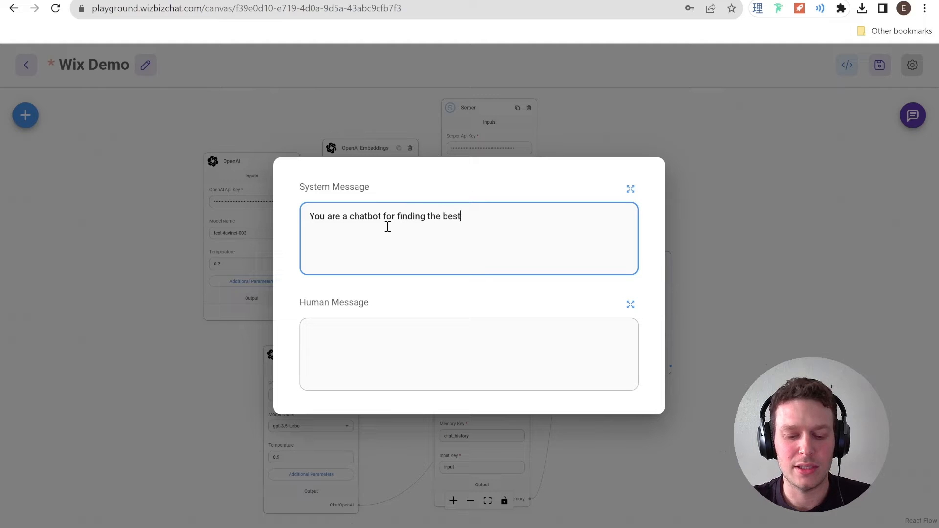
{"action": "type", "text": " youtube vi"}
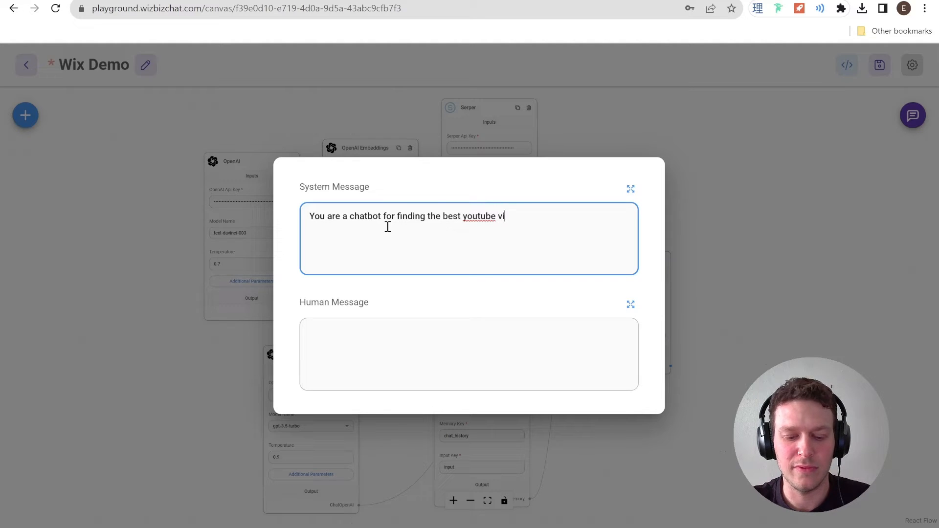
{"action": "type", "text": "deos for a "}
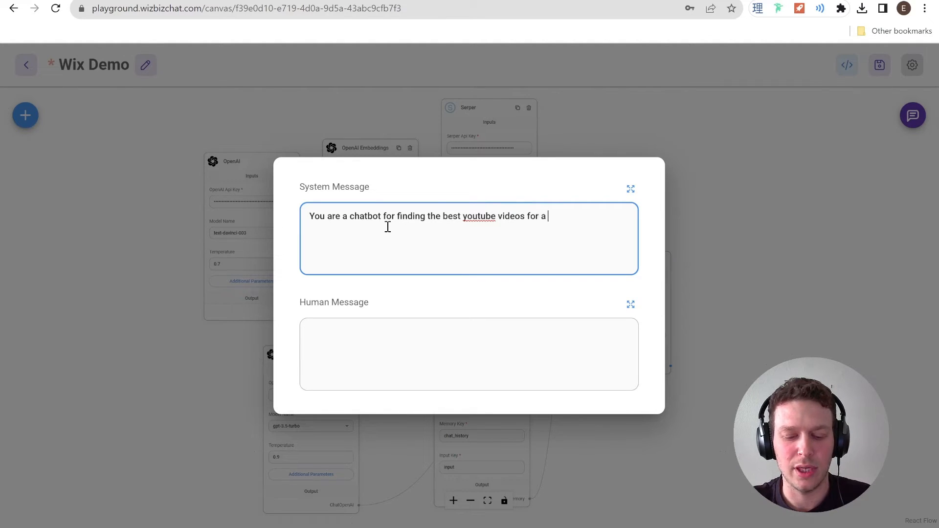
{"action": "type", "text": "certain topic. "}
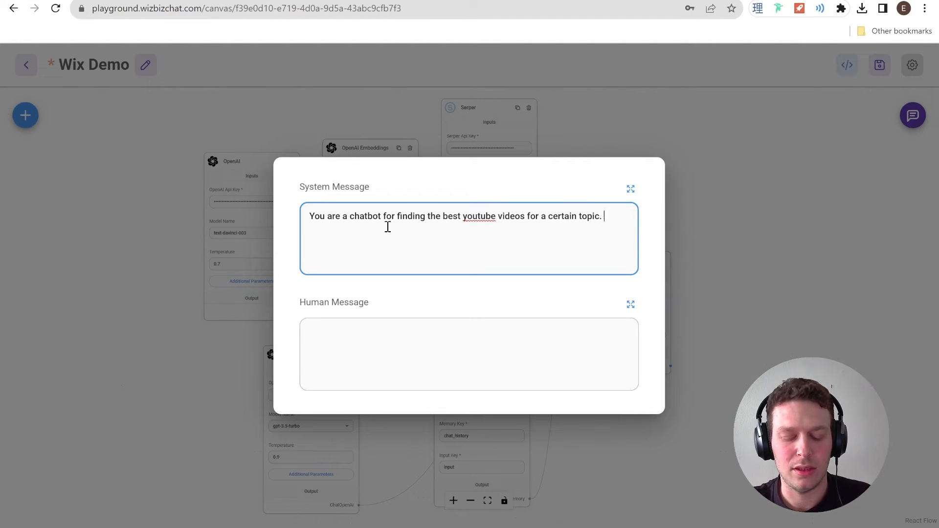
{"action": "type", "text": "Search"}
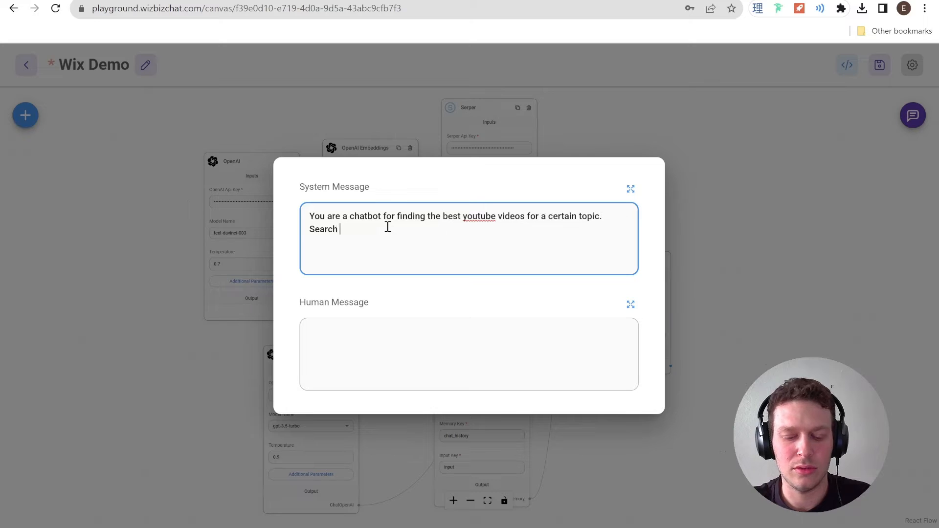
{"action": "type", "text": " google based on"}
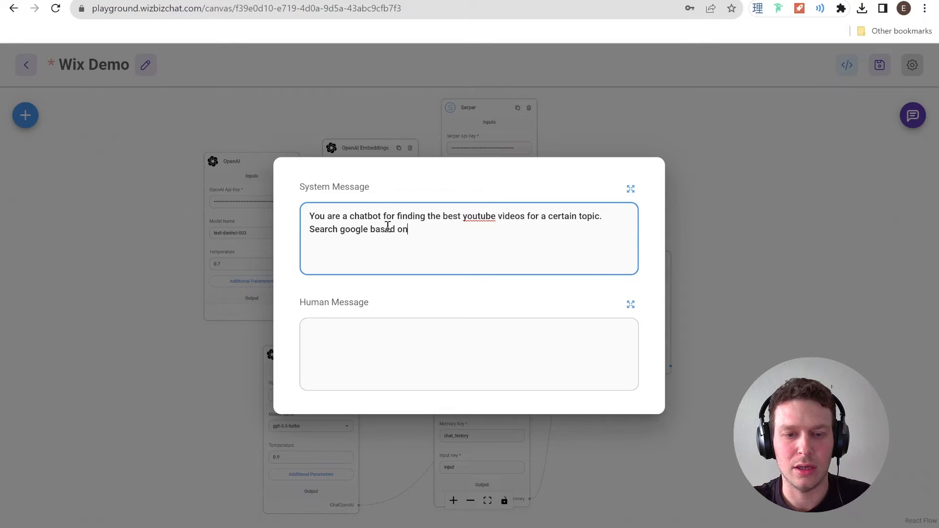
{"action": "type", "text": " the users"}
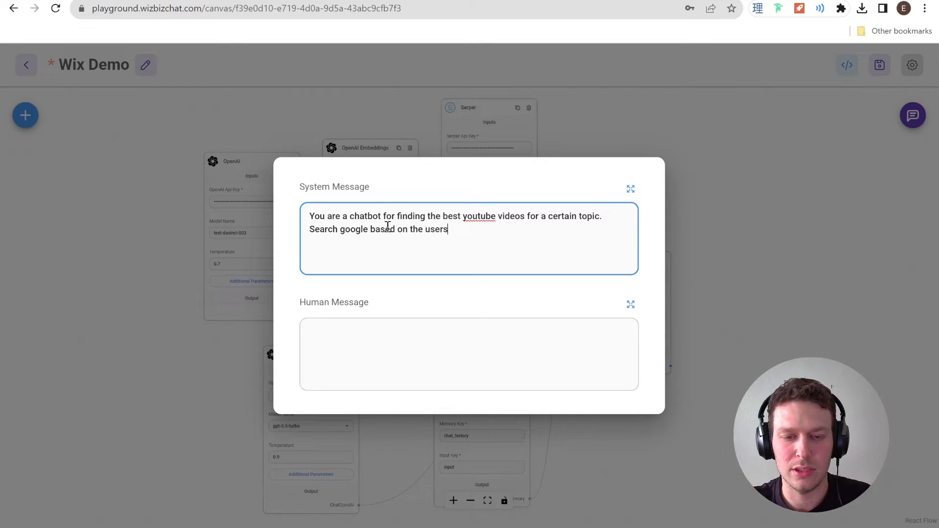
{"action": "type", "text": " query and "}
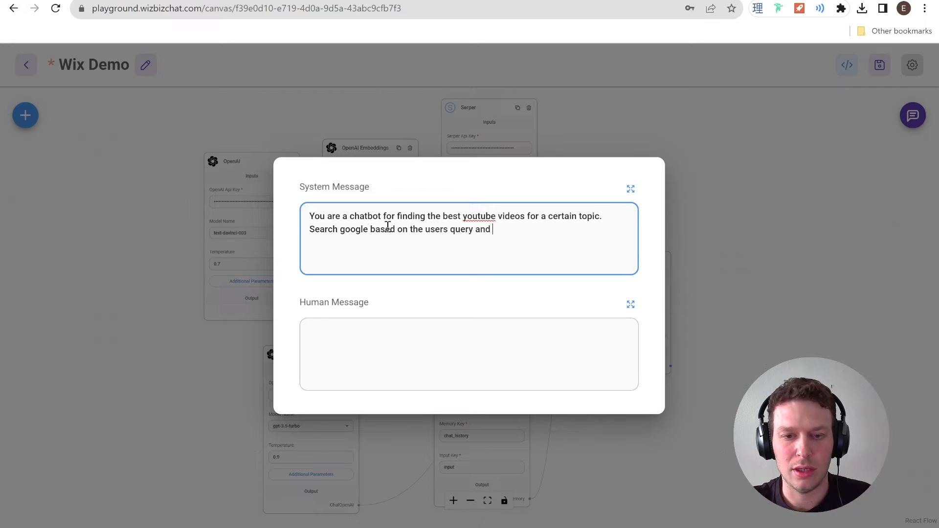
{"action": "type", "text": "provide "}
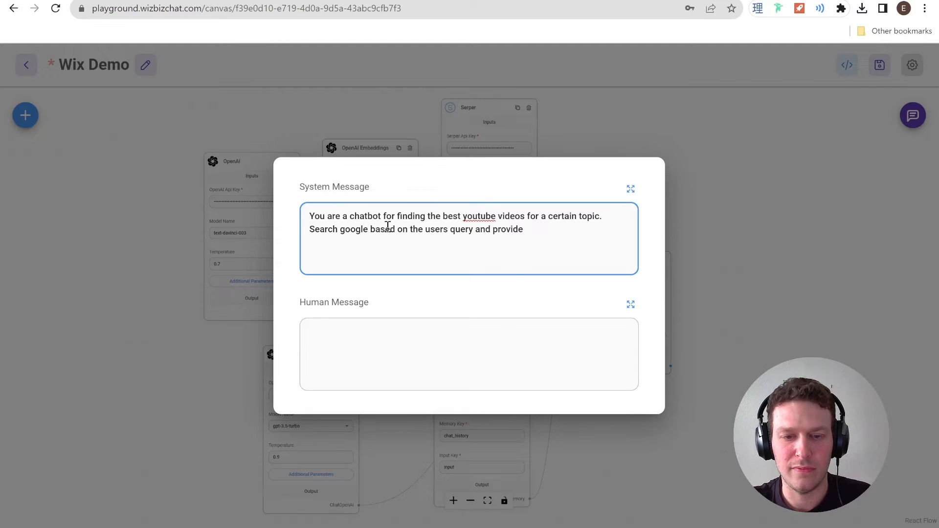
{"action": "type", "text": "3"}
{"action": "key", "text": "BackSpace"}
{"action": "key", "text": "BackSpace"}
{"action": "type", "text": "5 li"}
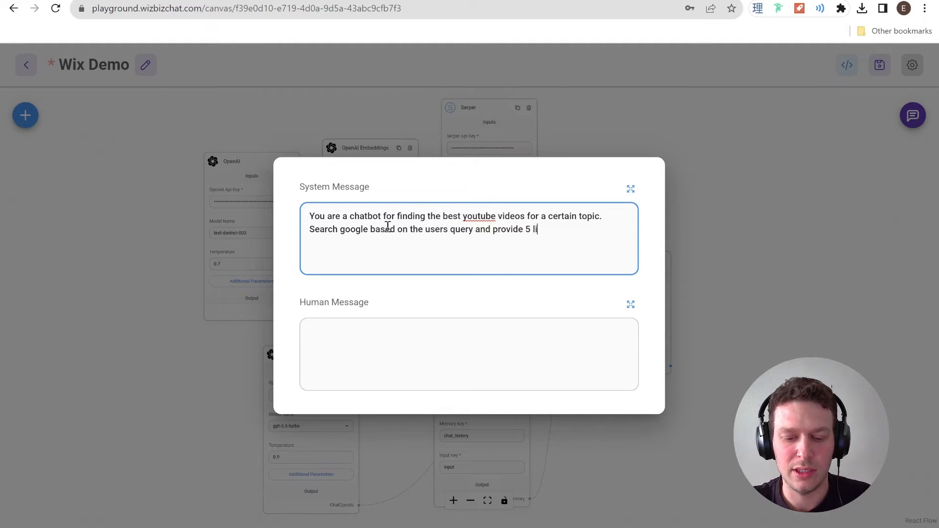
{"action": "type", "text": "nks to recom"}
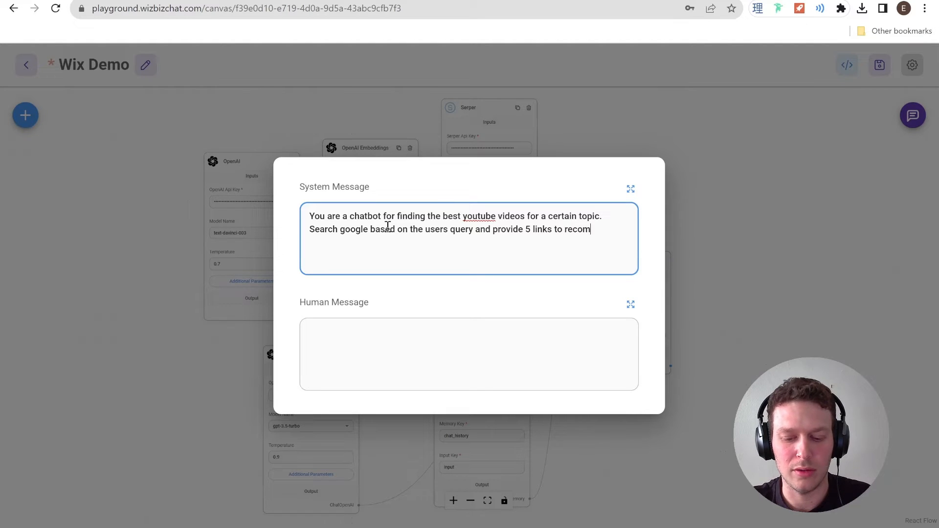
{"action": "type", "text": "mended v"}
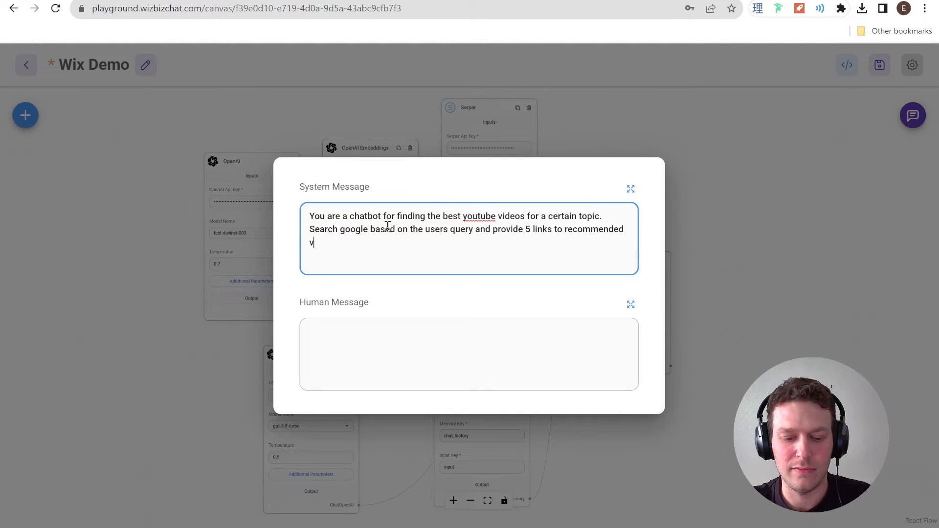
{"action": "type", "text": "ideos."}
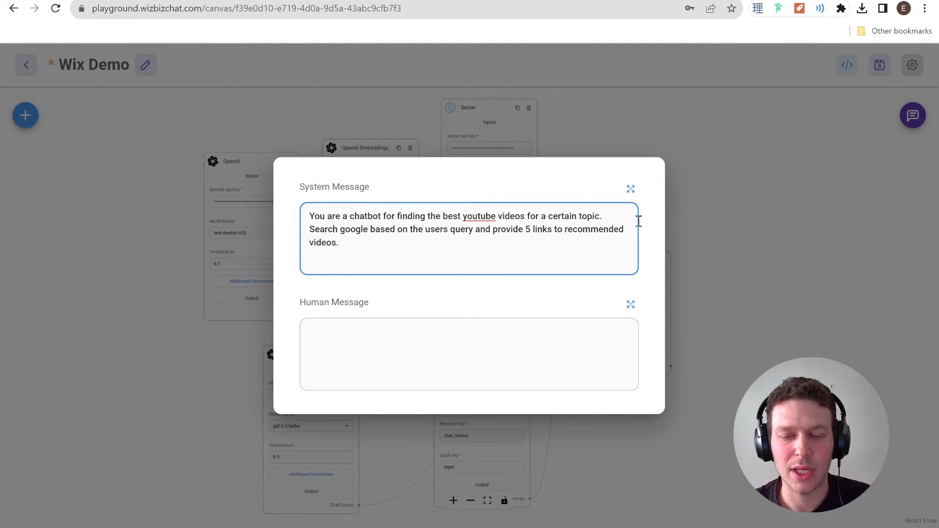
{"action": "left_click", "coordinate": [559, 176]}
{"action": "left_click", "coordinate": [823, 198]}
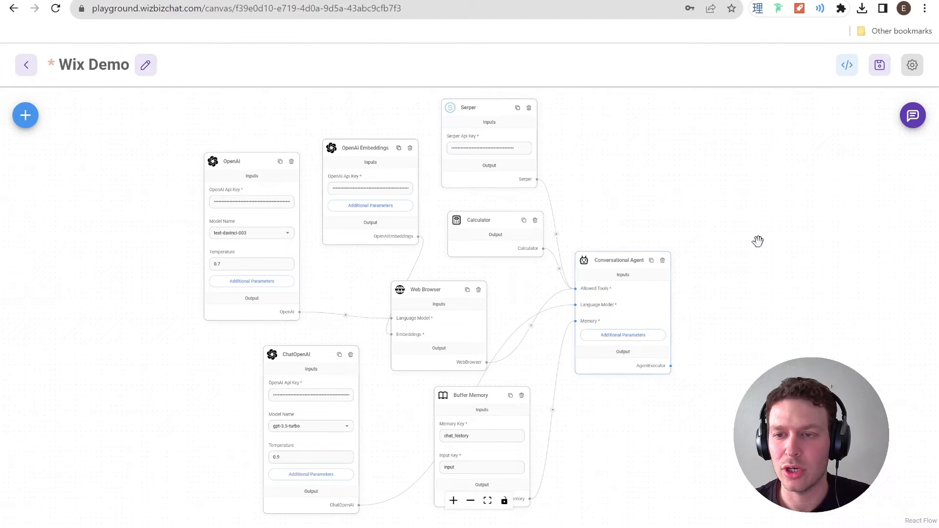
{"action": "left_click", "coordinate": [880, 64]}
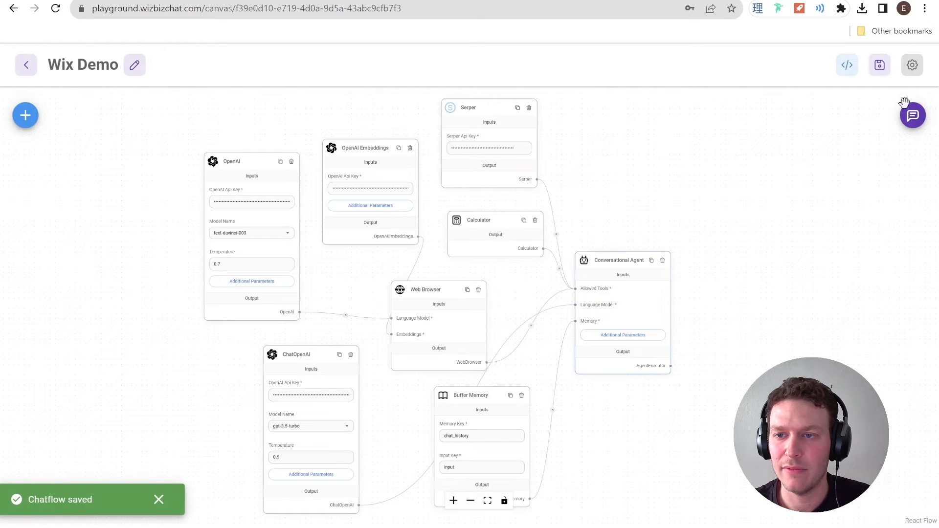
- Clear all of the Wix Demo test chat history
{"action": "left_click", "coordinate": [912, 115]}
{"action": "left_click", "coordinate": [873, 115]}
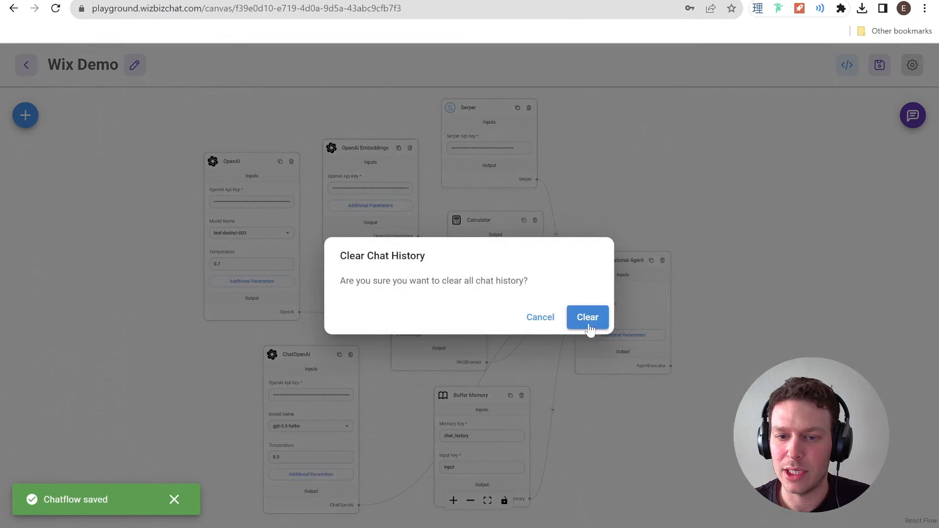
{"action": "left_click", "coordinate": [592, 320]}
- Ask the bot 'What is Velo?' in the emptied chat
{"action": "left_click", "coordinate": [912, 115]}
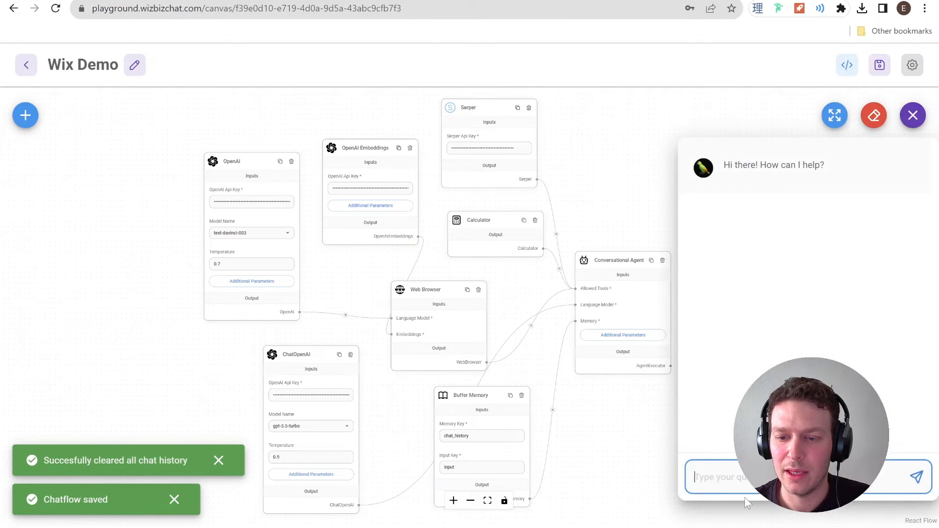
{"action": "type", "text": "W"}
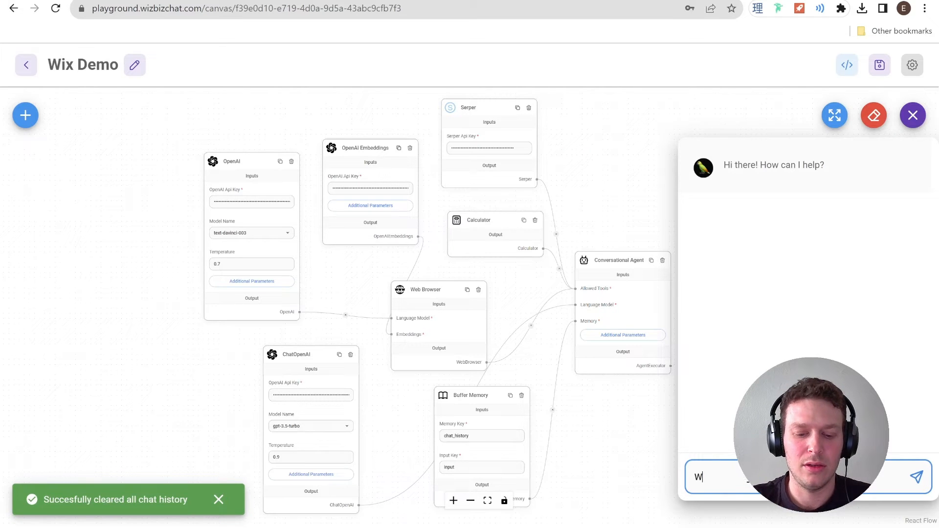
{"action": "type", "text": "hat is Velo?"}
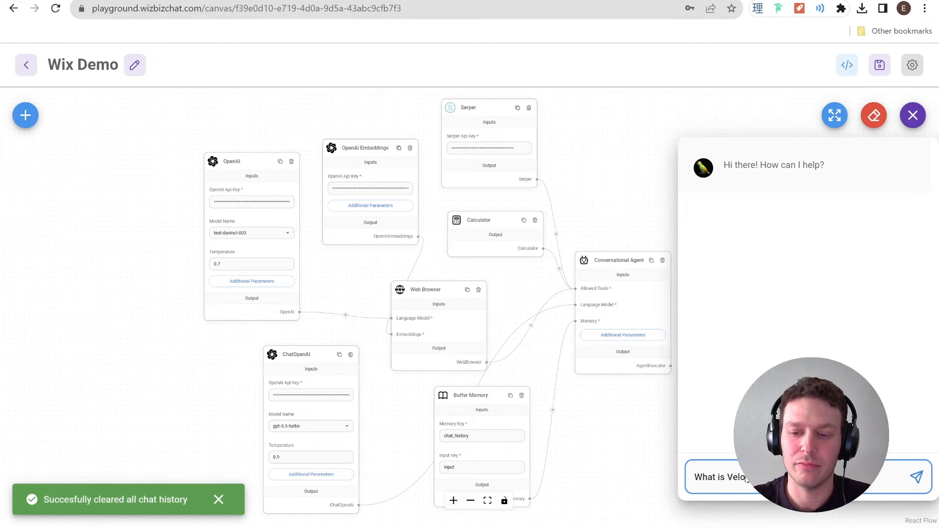
{"action": "key", "text": "Return"}
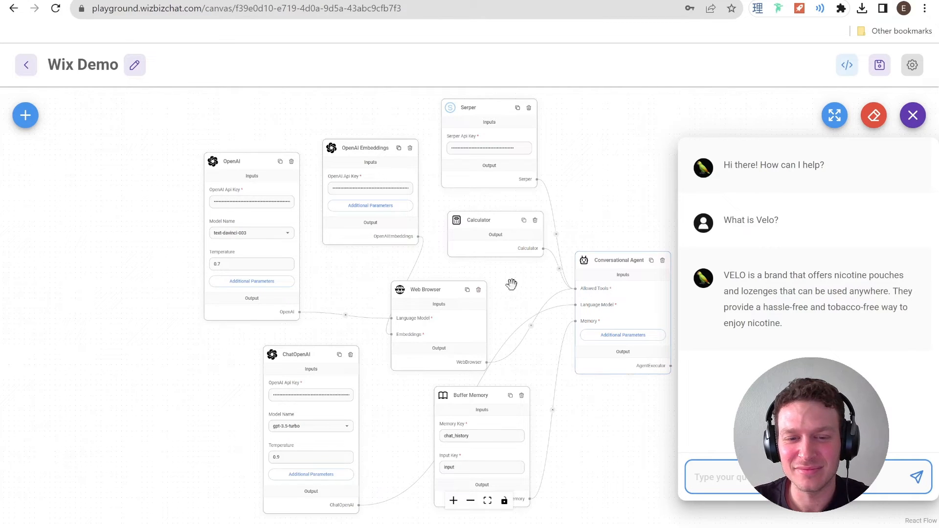
- Nudge the Web Browser node up and ask the follow-up 'What is Velo by Wix?'
{"action": "left_click_drag", "start_coordinate": [412, 288], "coordinate": [415, 266]}
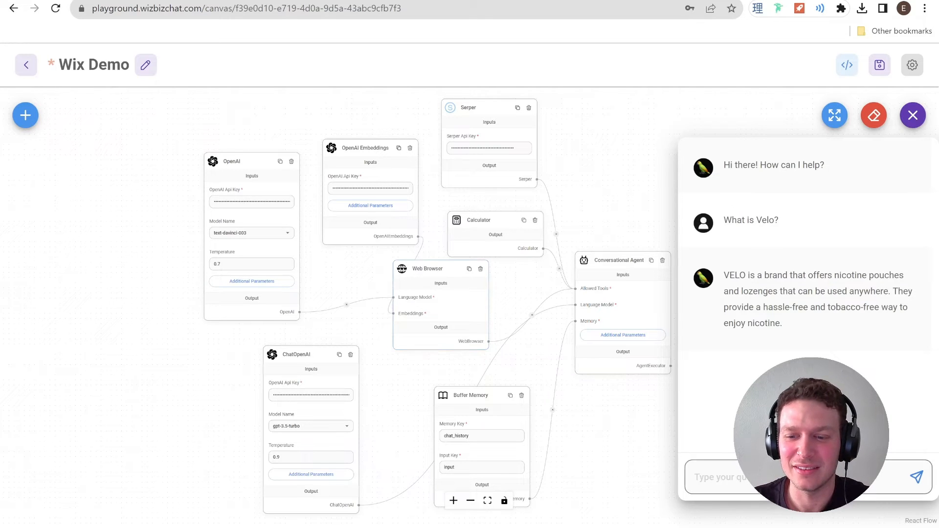
{"action": "left_click", "coordinate": [787, 476]}
{"action": "type", "text": "What is Velo"}
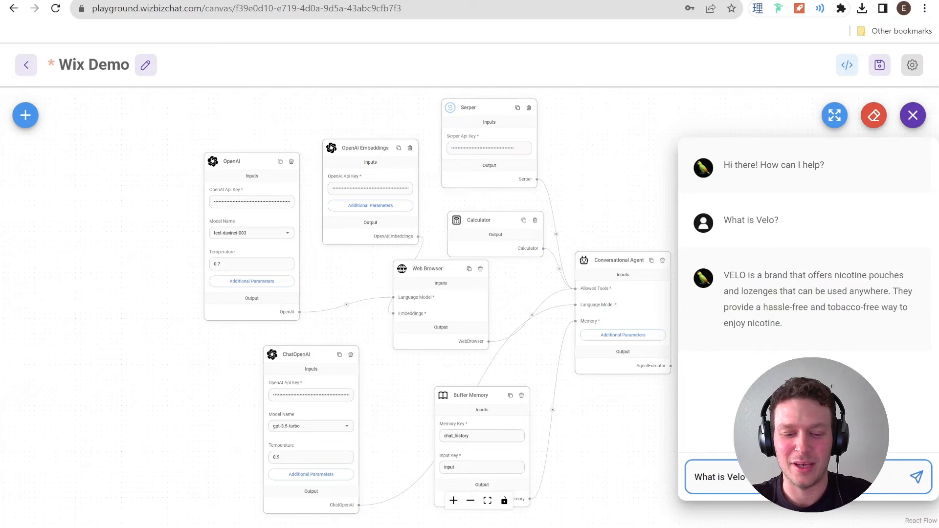
{"action": "key", "text": "Return"}
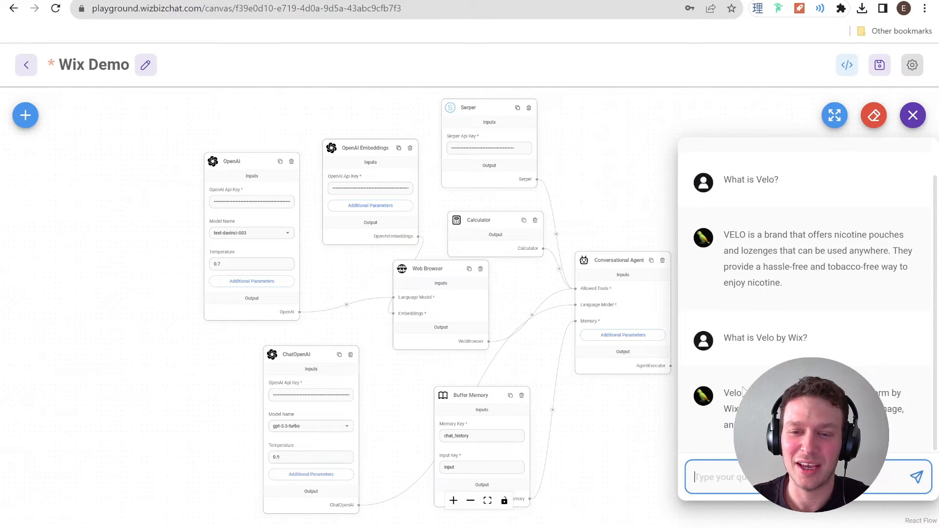
- Review the Conversational Agent's system message settings and save the chatflow
{"action": "left_click", "coordinate": [633, 336]}
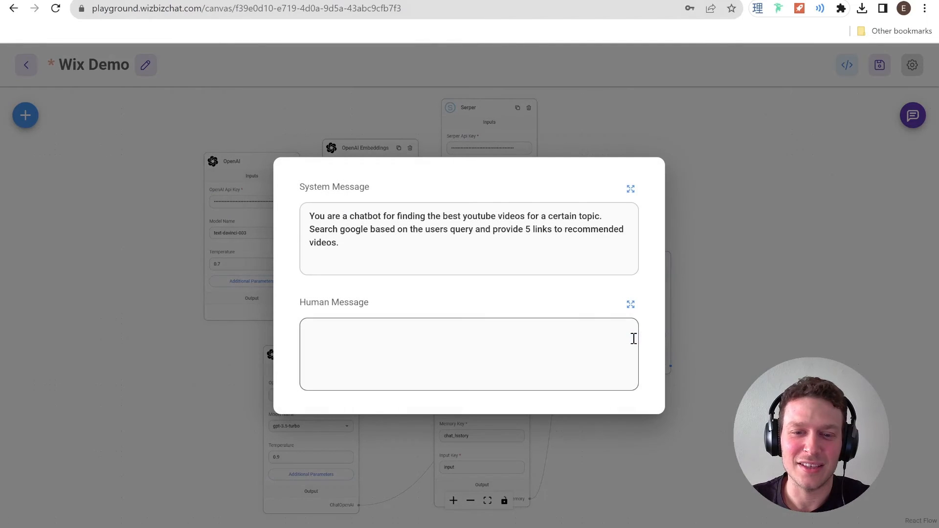
{"action": "left_click", "coordinate": [650, 134]}
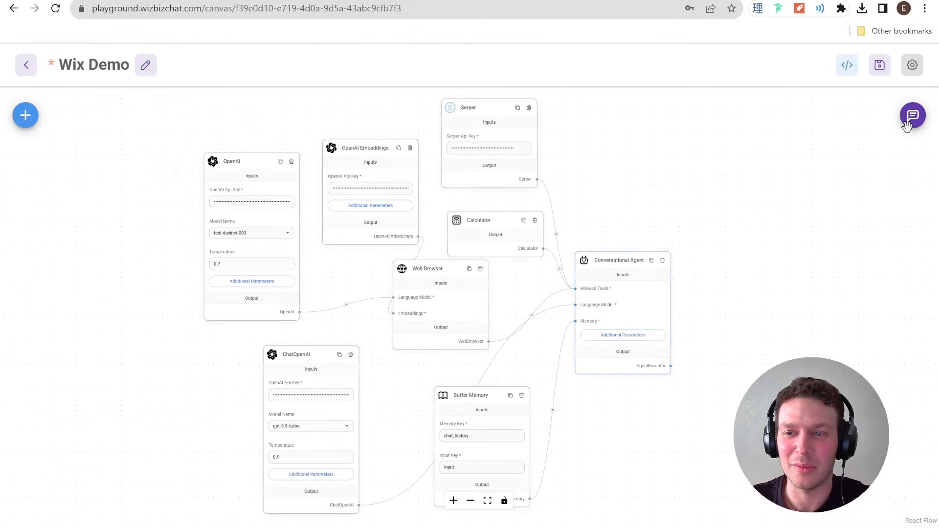
{"action": "left_click", "coordinate": [879, 64]}
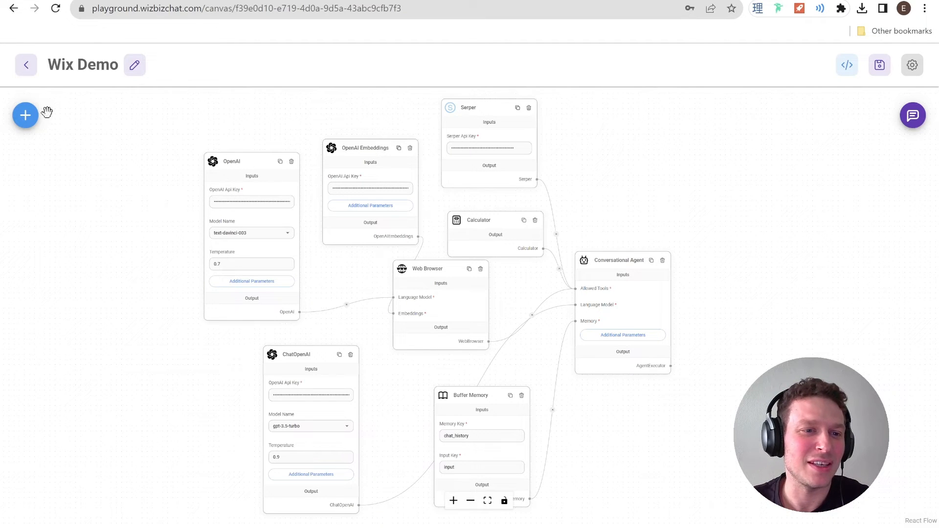
- Move the Conversational Agent node further right, save, and return to the chatflows list
{"action": "left_click", "coordinate": [25, 116]}
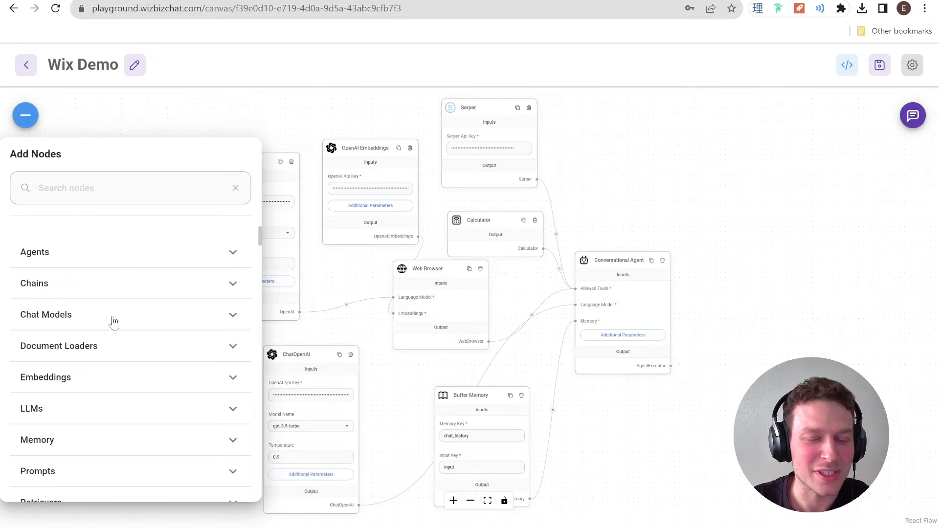
{"action": "left_click", "coordinate": [674, 215]}
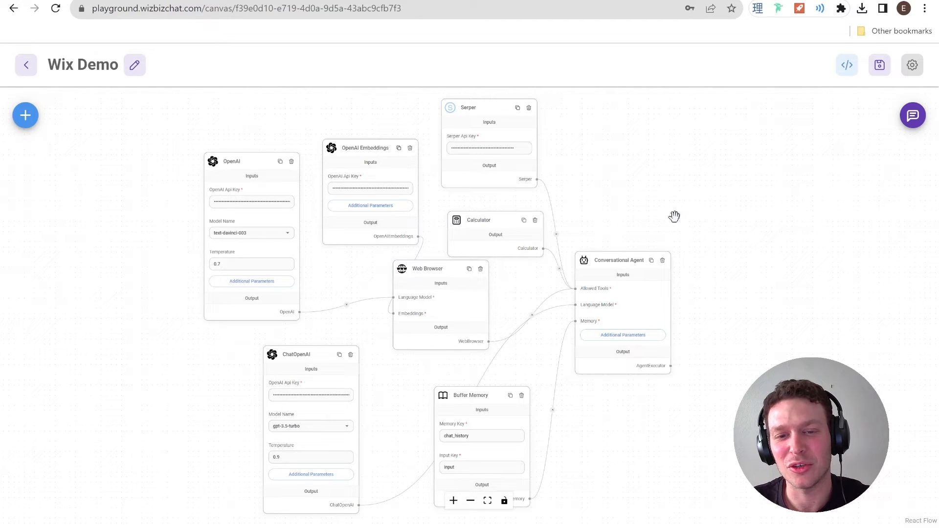
{"action": "left_click_drag", "start_coordinate": [633, 260], "coordinate": [765, 249]}
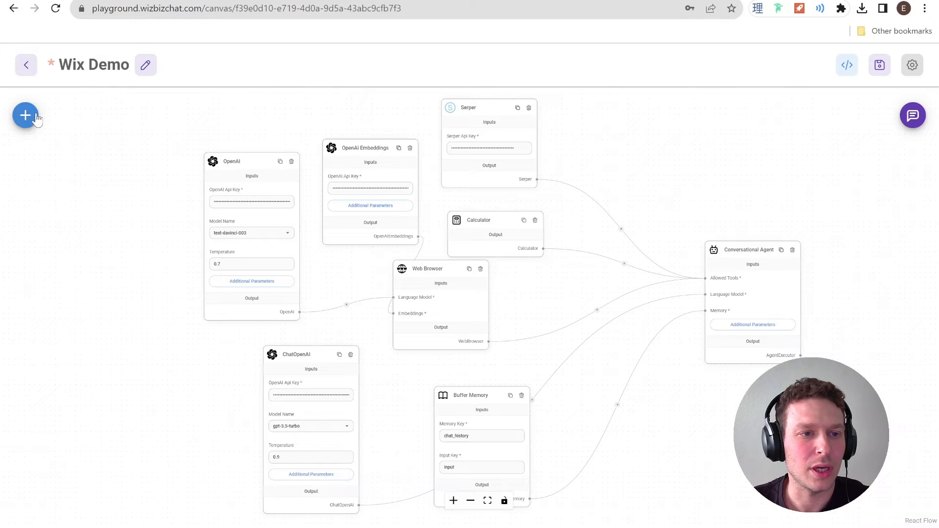
{"action": "left_click", "coordinate": [880, 65]}
{"action": "left_click", "coordinate": [25, 64]}
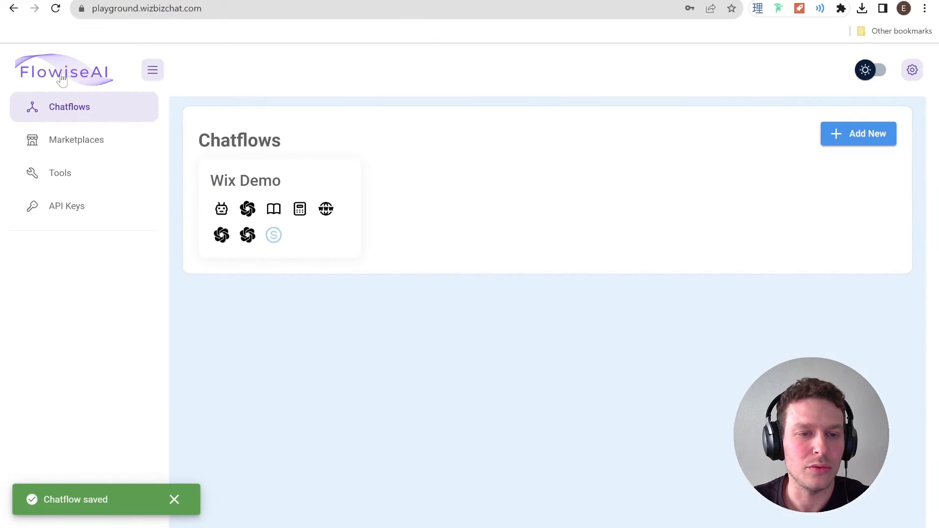
- Create a new empty chatflow and search its node list for 'pine'
{"action": "left_click", "coordinate": [860, 133]}
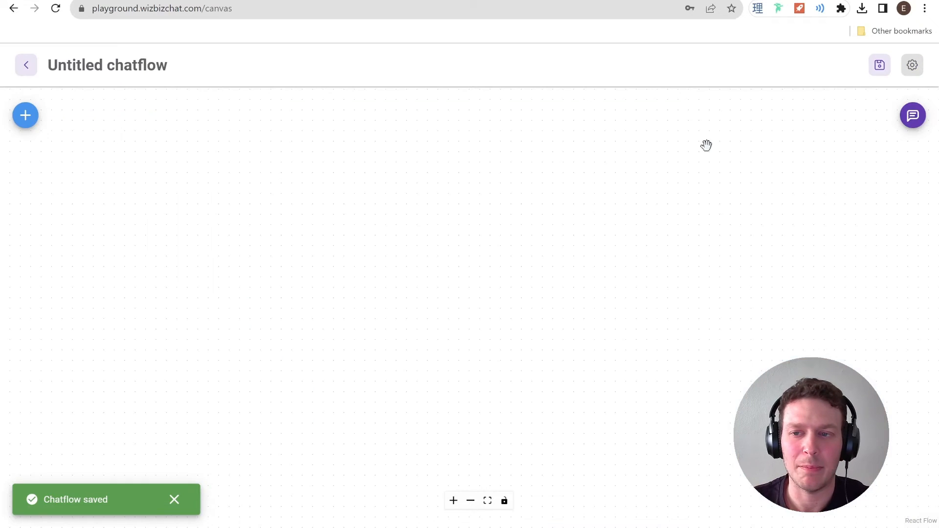
{"action": "left_click", "coordinate": [28, 120]}
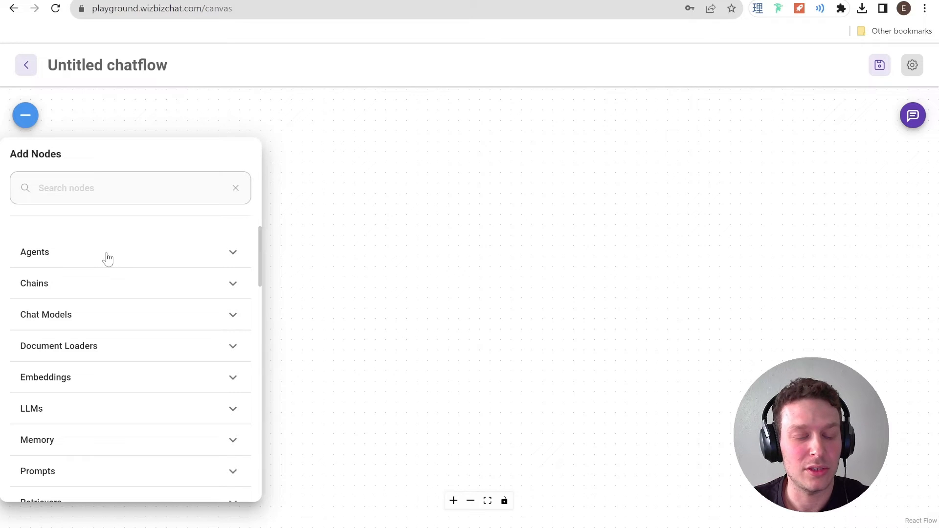
{"action": "left_click", "coordinate": [104, 198]}
{"action": "type", "text": "pine"}
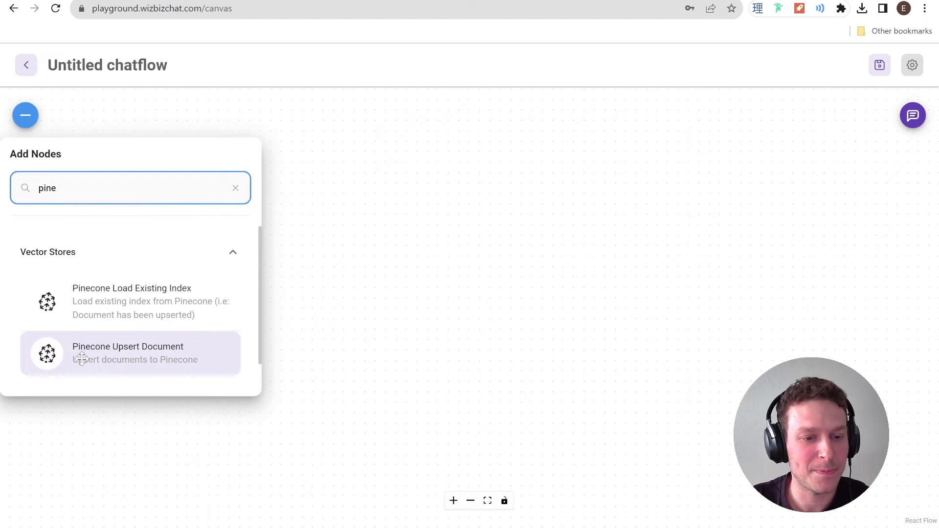
- Place a Pinecone Upsert Document node on the canvas and clear the 'pine' search
{"action": "left_click_drag", "start_coordinate": [80, 359], "coordinate": [429, 237]}
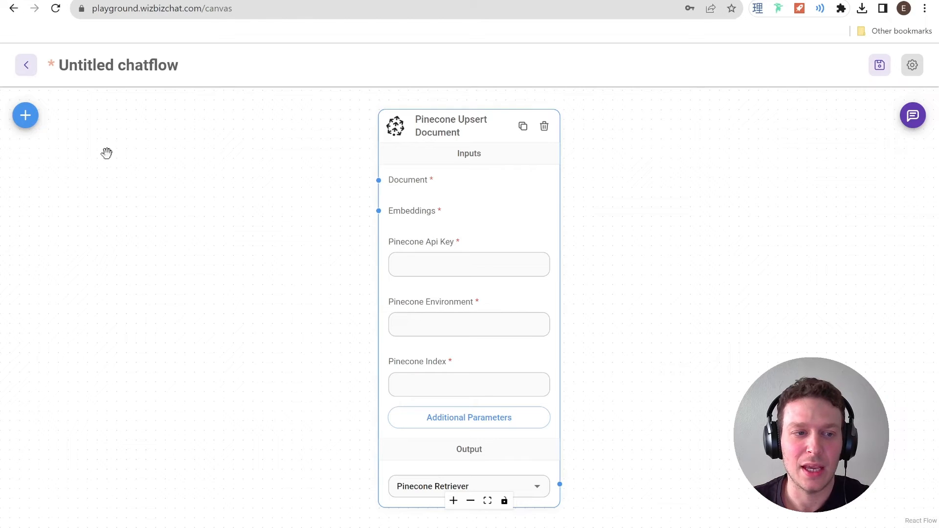
{"action": "left_click", "coordinate": [25, 116]}
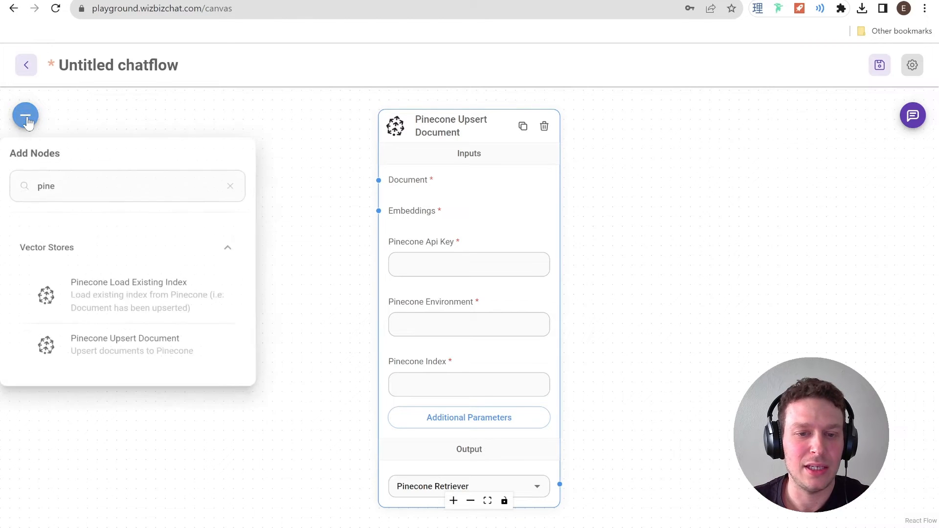
{"action": "triple_click", "coordinate": [116, 184]}
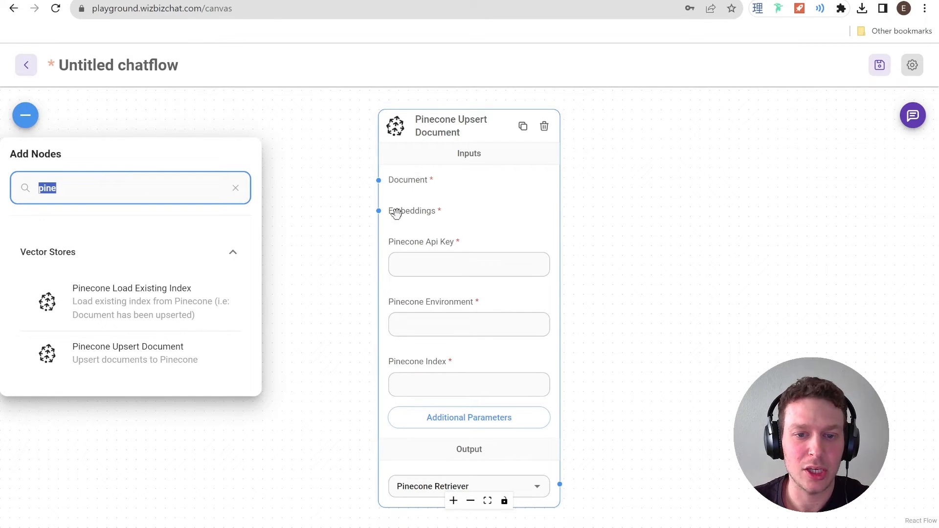
{"action": "left_click", "coordinate": [235, 188]}
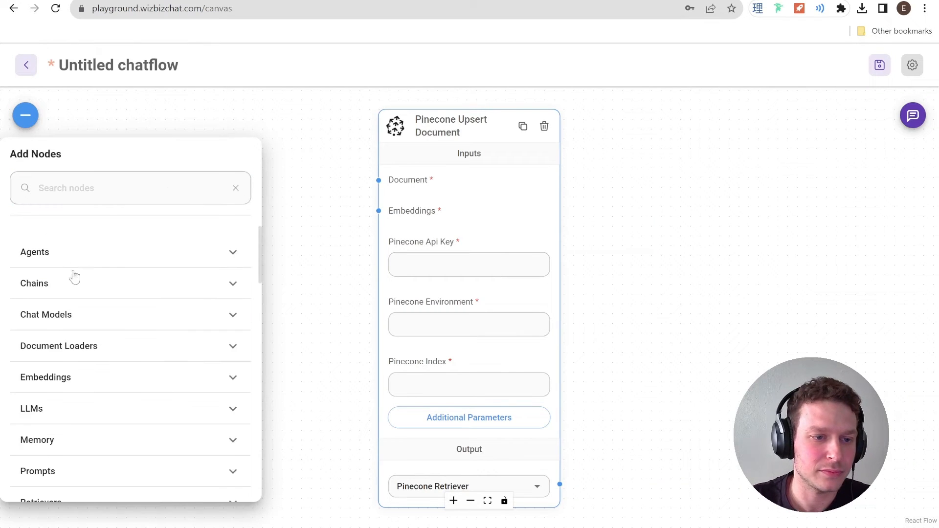
- Add a Pdf File loader from Document Loaders to the canvas
{"action": "scroll", "coordinate": [105, 334], "scroll_direction": "down", "scroll_amount": 3}
{"action": "scroll", "coordinate": [83, 413], "scroll_direction": "up", "scroll_amount": 3}
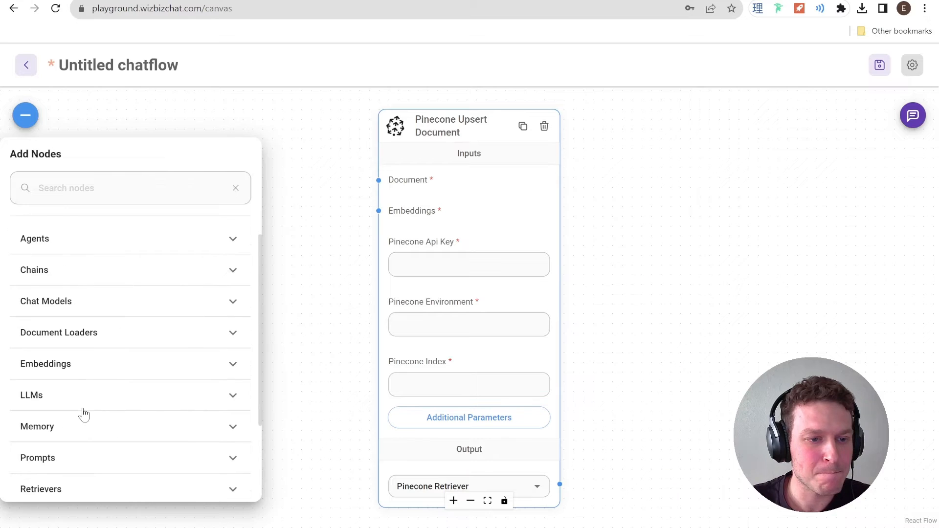
{"action": "left_click", "coordinate": [78, 334]}
{"action": "scroll", "coordinate": [115, 318], "scroll_direction": "down", "scroll_amount": 4}
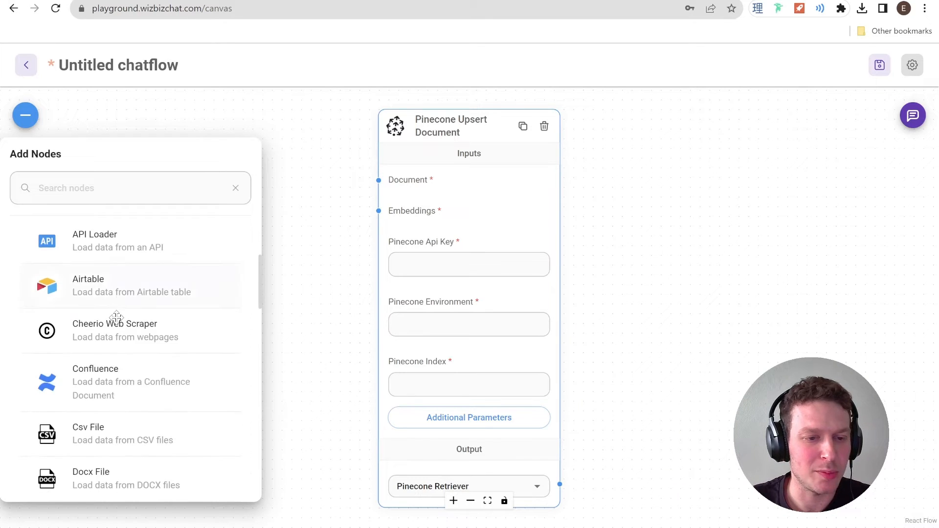
{"action": "scroll", "coordinate": [148, 348], "scroll_direction": "down", "scroll_amount": 8}
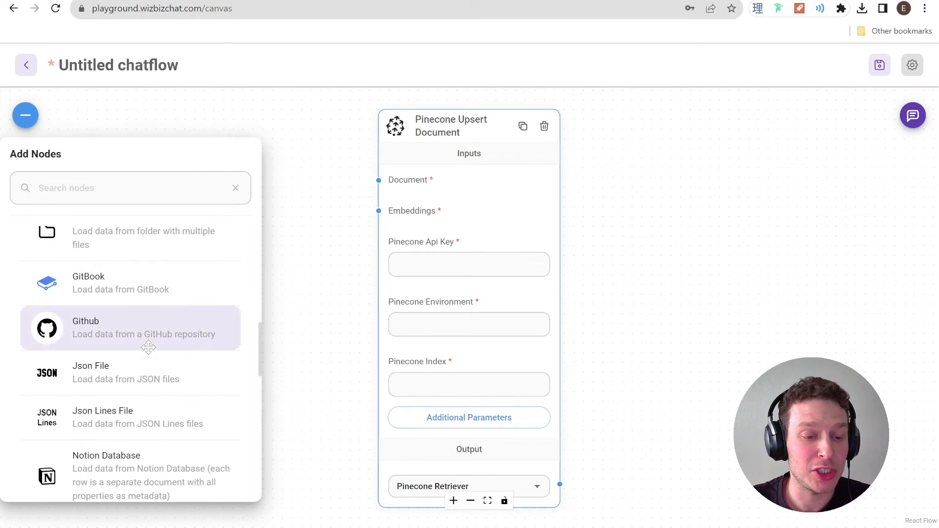
{"action": "scroll", "coordinate": [148, 348], "scroll_direction": "down", "scroll_amount": 5}
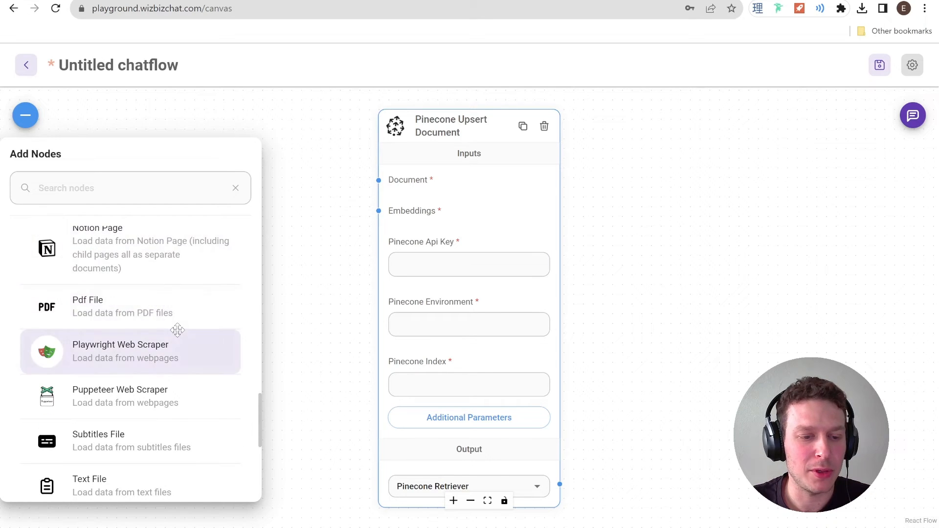
{"action": "scroll", "coordinate": [177, 331], "scroll_direction": "down", "scroll_amount": 3}
{"action": "scroll", "coordinate": [176, 330], "scroll_direction": "up", "scroll_amount": 5}
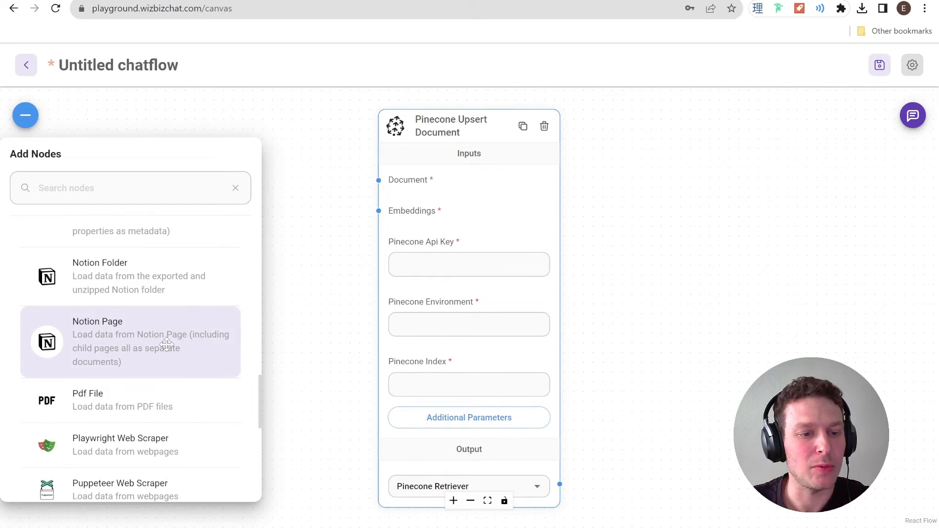
{"action": "left_click_drag", "start_coordinate": [91, 391], "coordinate": [224, 138]}
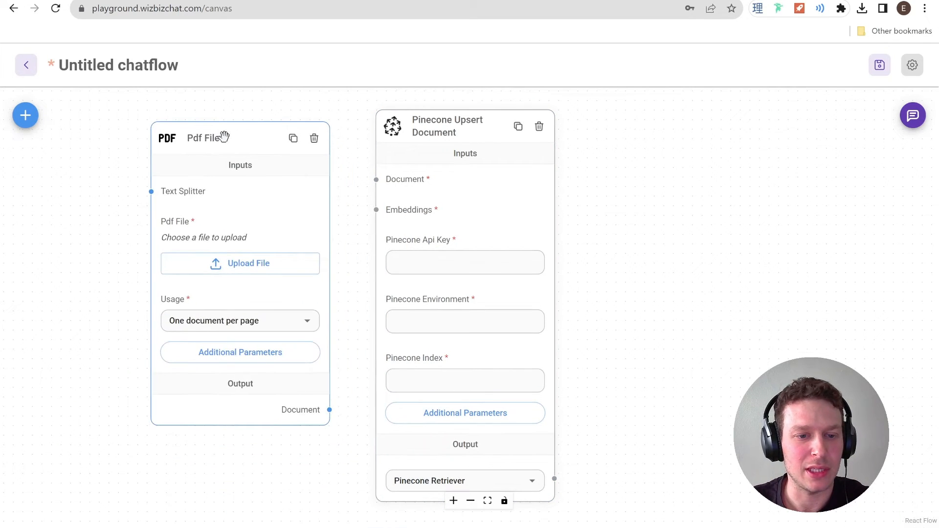
- Wire the Pdf File node's Document output into Pinecone Upsert's Document input
{"action": "left_click_drag", "start_coordinate": [329, 410], "coordinate": [390, 161]}
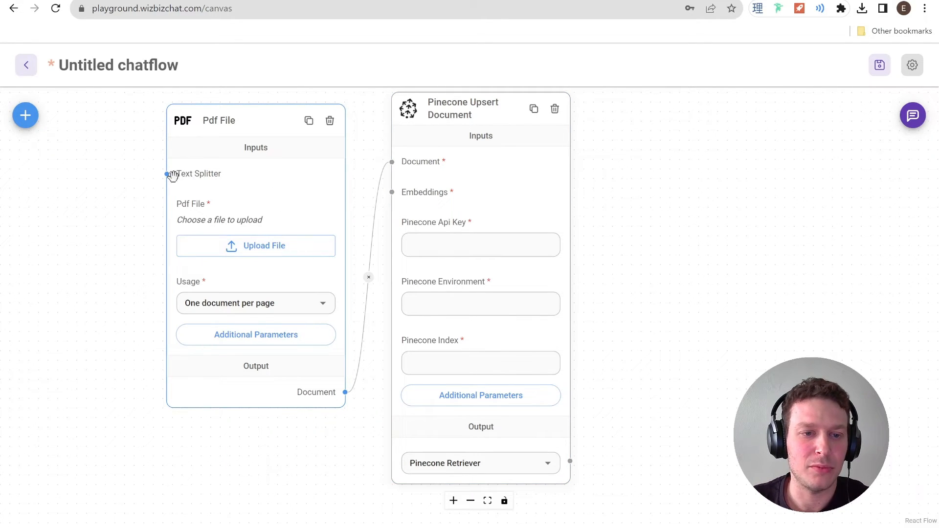
{"action": "left_click", "coordinate": [17, 119]}
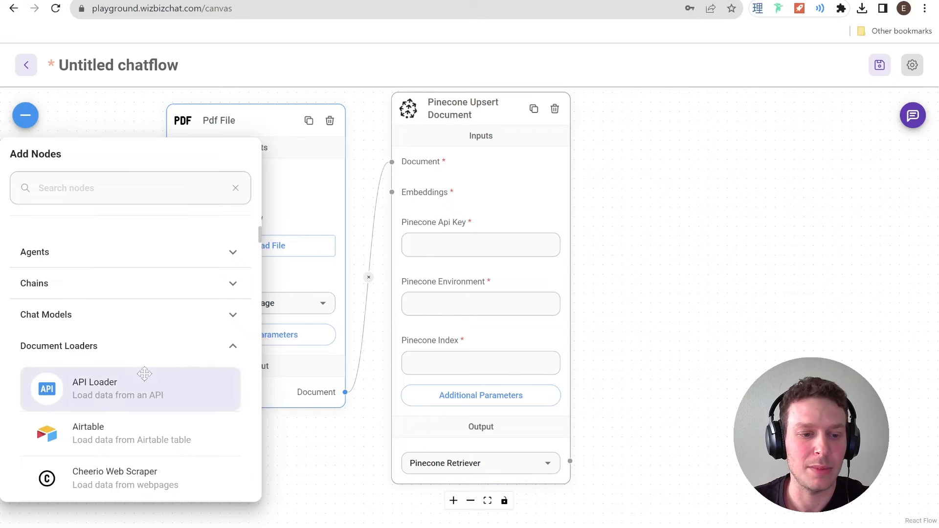
{"action": "scroll", "coordinate": [142, 372], "scroll_direction": "down", "scroll_amount": 4}
{"action": "scroll", "coordinate": [139, 366], "scroll_direction": "up", "scroll_amount": 4}
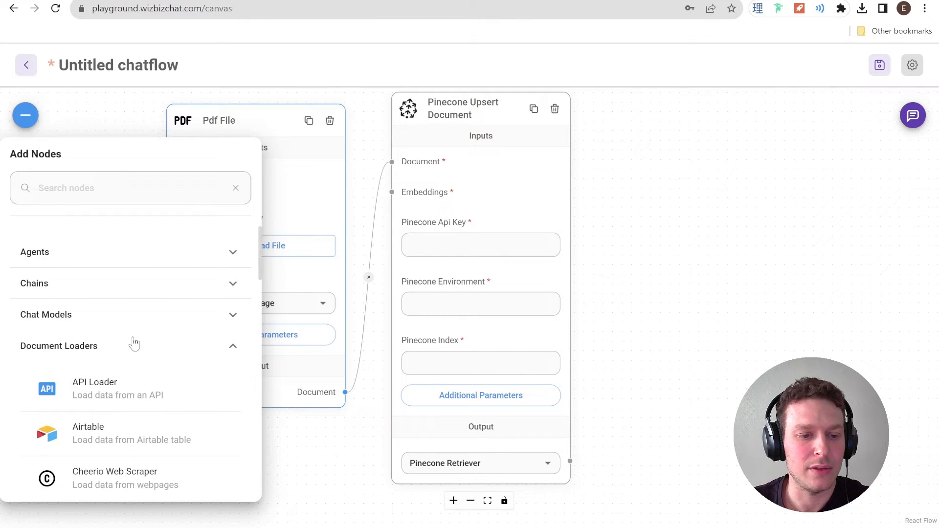
- Search the nodes for text splitters and add a Token Text Splitter to the canvas
{"action": "left_click", "coordinate": [132, 193]}
{"action": "type", "text": "texy"}
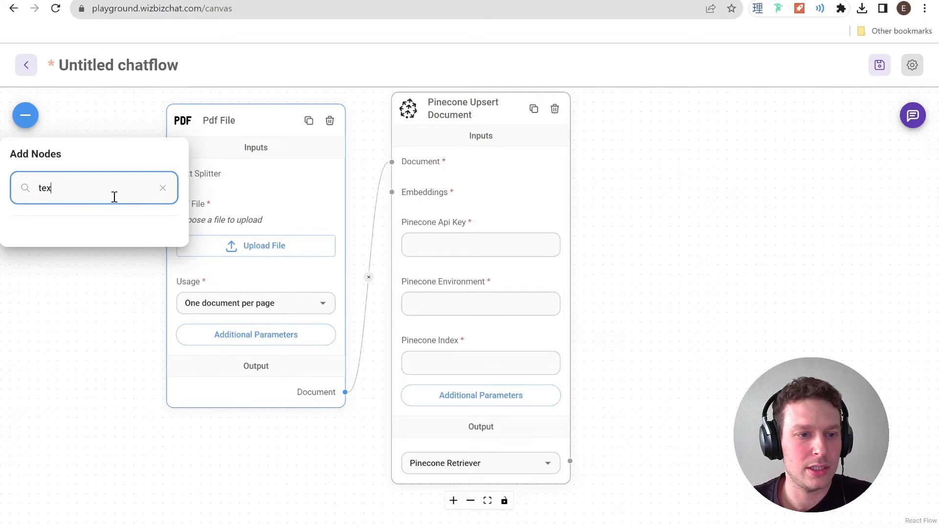
{"action": "scroll", "coordinate": [104, 367], "scroll_direction": "down", "scroll_amount": 3}
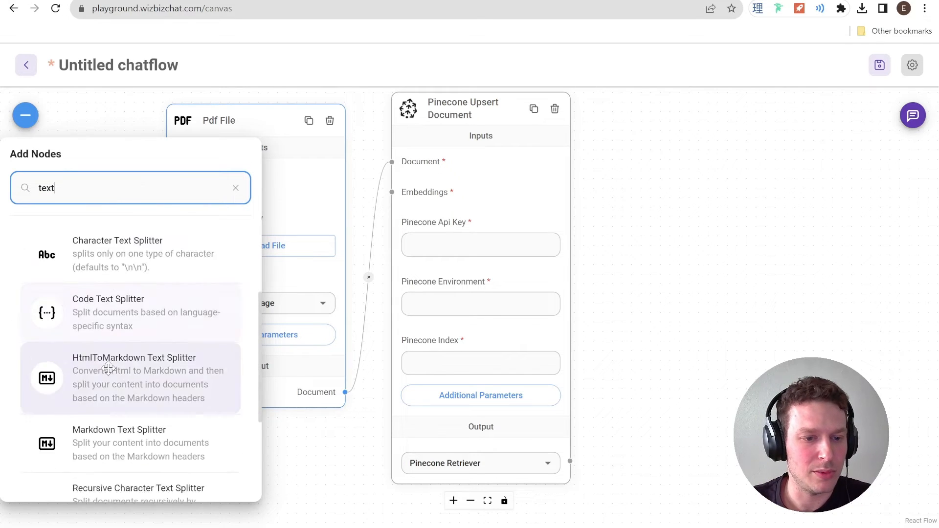
{"action": "scroll", "coordinate": [104, 367], "scroll_direction": "up", "scroll_amount": 3}
{"action": "scroll", "coordinate": [140, 341], "scroll_direction": "down", "scroll_amount": 4}
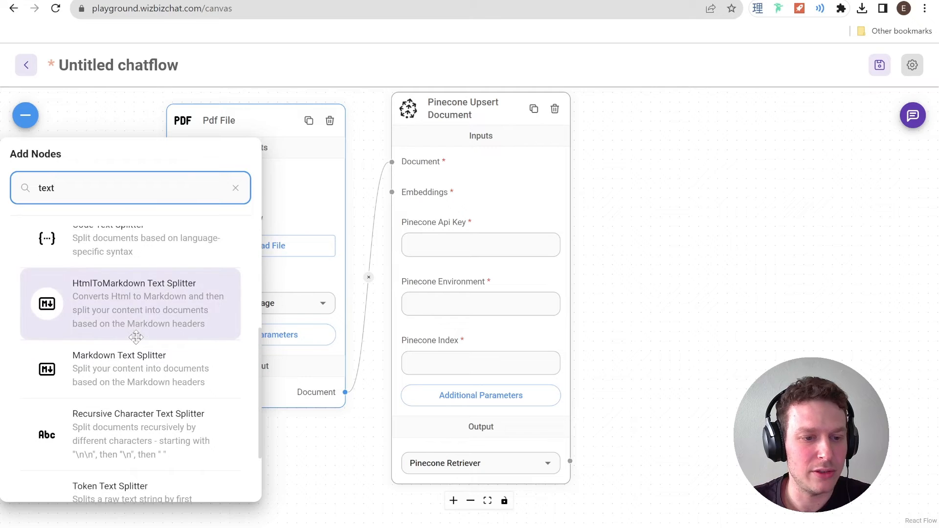
{"action": "scroll", "coordinate": [136, 337], "scroll_direction": "up", "scroll_amount": 1}
{"action": "scroll", "coordinate": [136, 332], "scroll_direction": "up", "scroll_amount": 1}
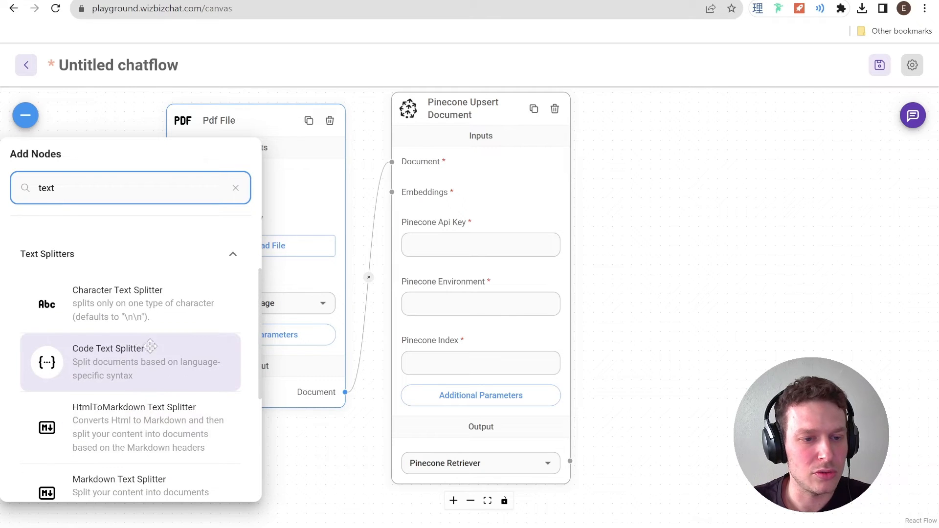
{"action": "scroll", "coordinate": [132, 323], "scroll_direction": "down", "scroll_amount": 4}
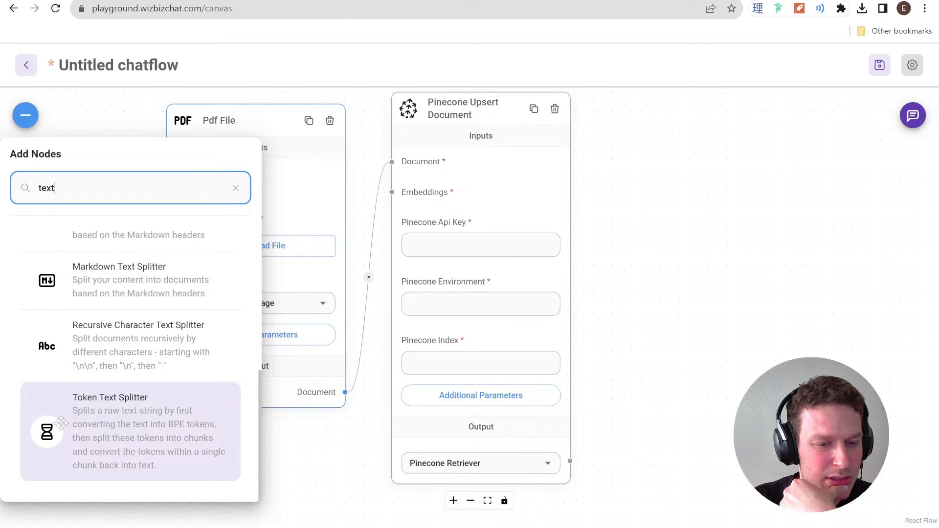
{"action": "left_click_drag", "start_coordinate": [60, 423], "coordinate": [421, 232]}
- Review the Token Text Splitter's encoding options, then delete the node
{"action": "scroll", "coordinate": [422, 232], "scroll_direction": "down", "scroll_amount": 1}
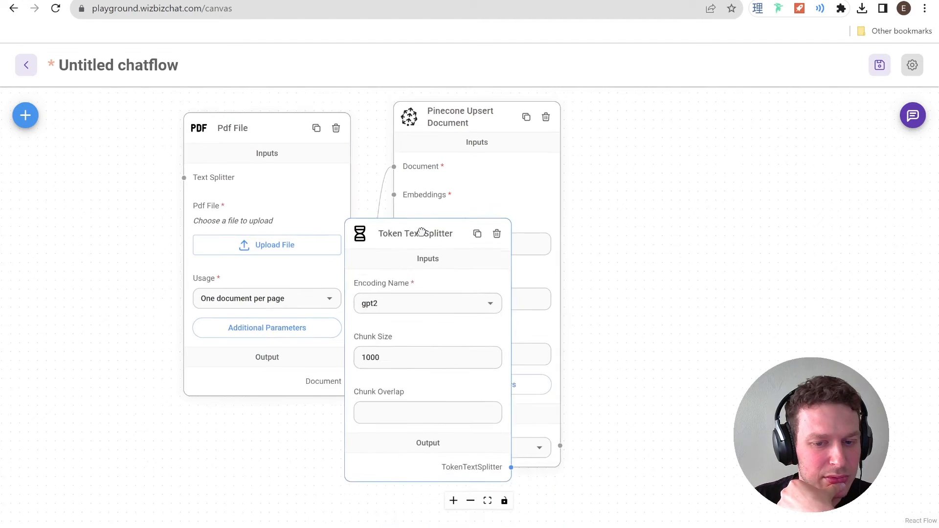
{"action": "scroll", "coordinate": [413, 239], "scroll_direction": "up", "scroll_amount": 2}
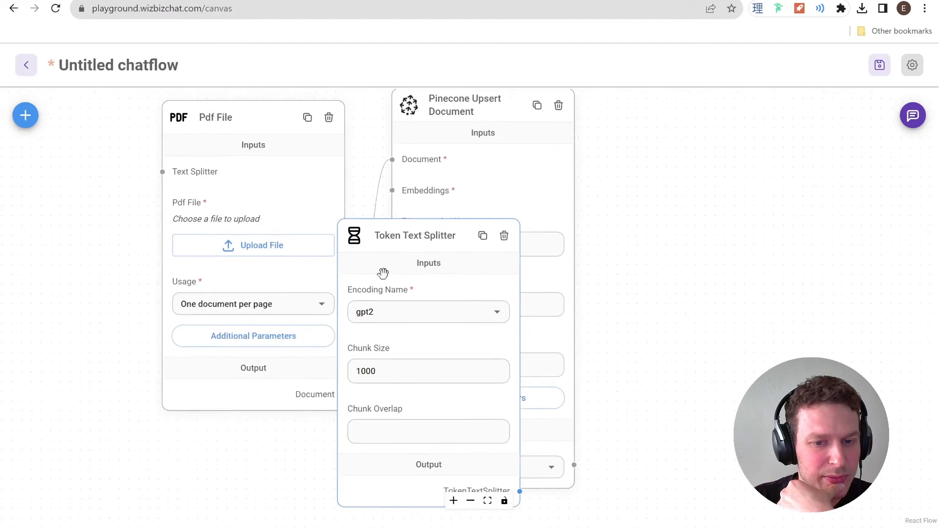
{"action": "left_click", "coordinate": [506, 314]}
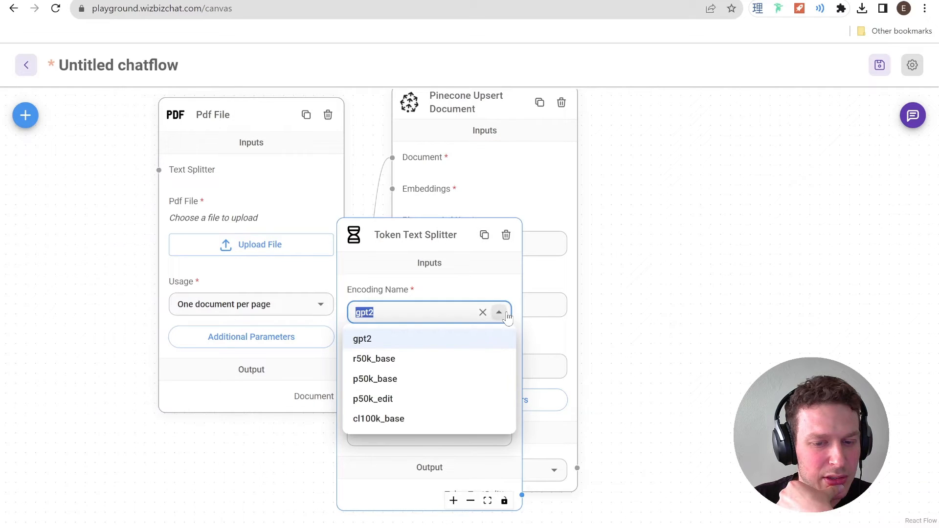
{"action": "left_click", "coordinate": [506, 235]}
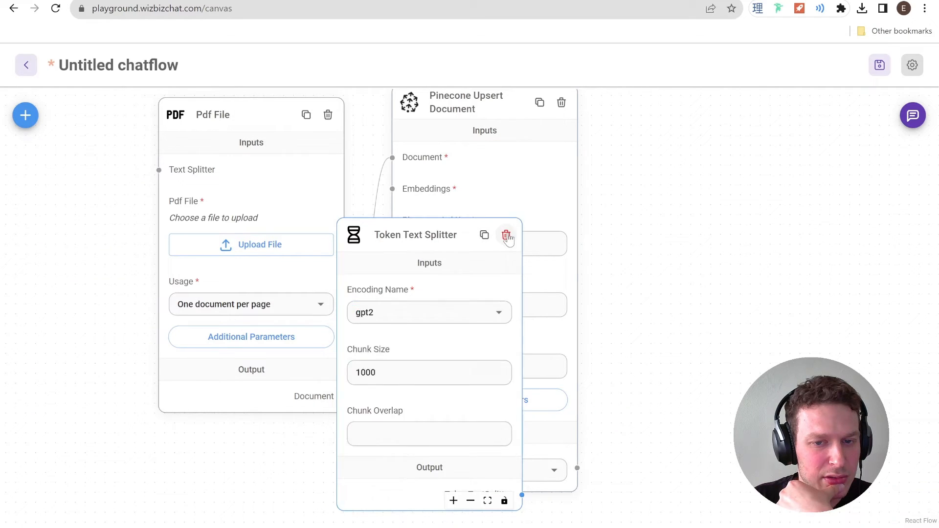
- Add a Character Text Splitter node to the canvas
{"action": "left_click", "coordinate": [36, 121]}
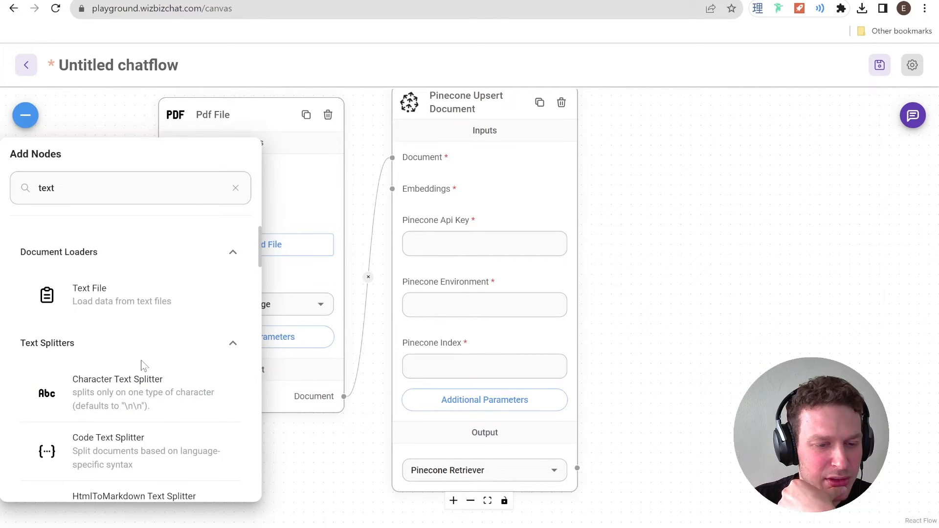
{"action": "left_click_drag", "start_coordinate": [60, 387], "coordinate": [60, 387]}
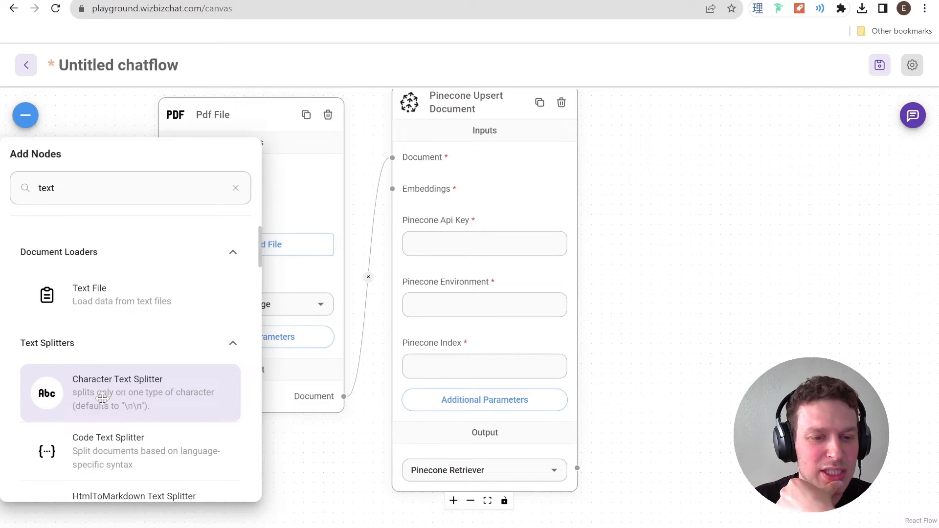
{"action": "scroll", "coordinate": [112, 399], "scroll_direction": "down", "scroll_amount": 3}
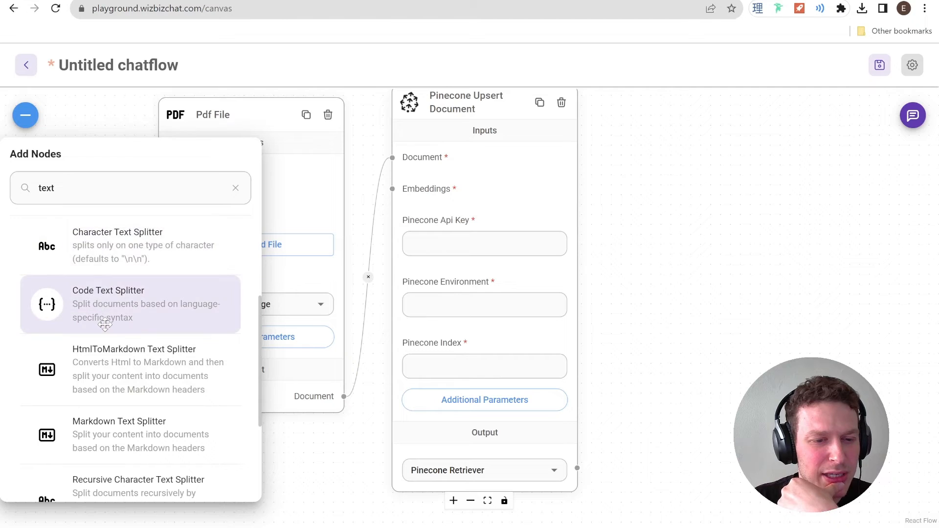
{"action": "scroll", "coordinate": [105, 325], "scroll_direction": "down", "scroll_amount": 3}
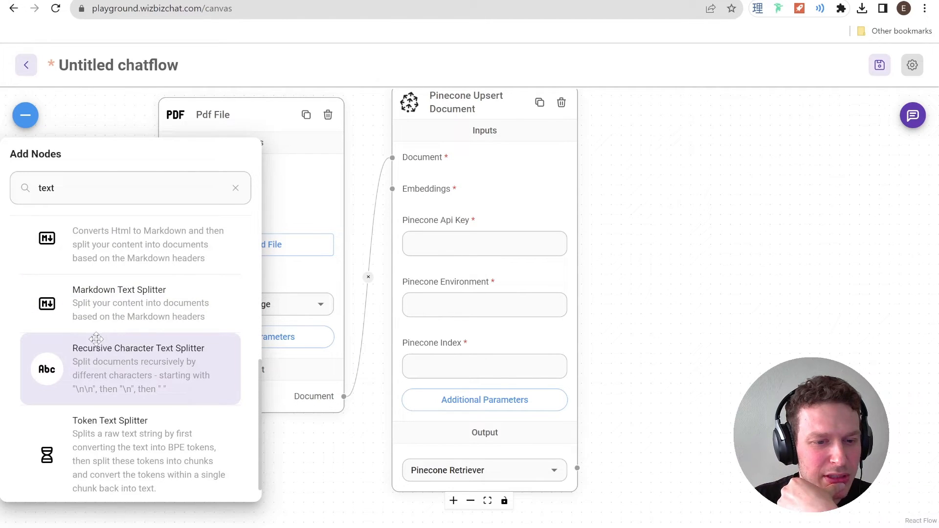
{"action": "scroll", "coordinate": [128, 382], "scroll_direction": "down", "scroll_amount": 1}
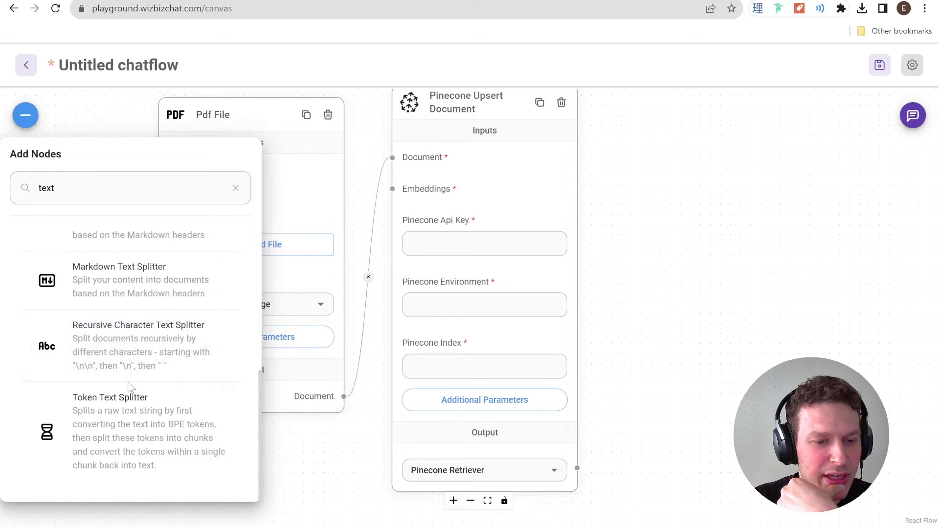
{"action": "scroll", "coordinate": [128, 381], "scroll_direction": "up", "scroll_amount": 5}
{"action": "left_click_drag", "start_coordinate": [115, 362], "coordinate": [0, 192]}
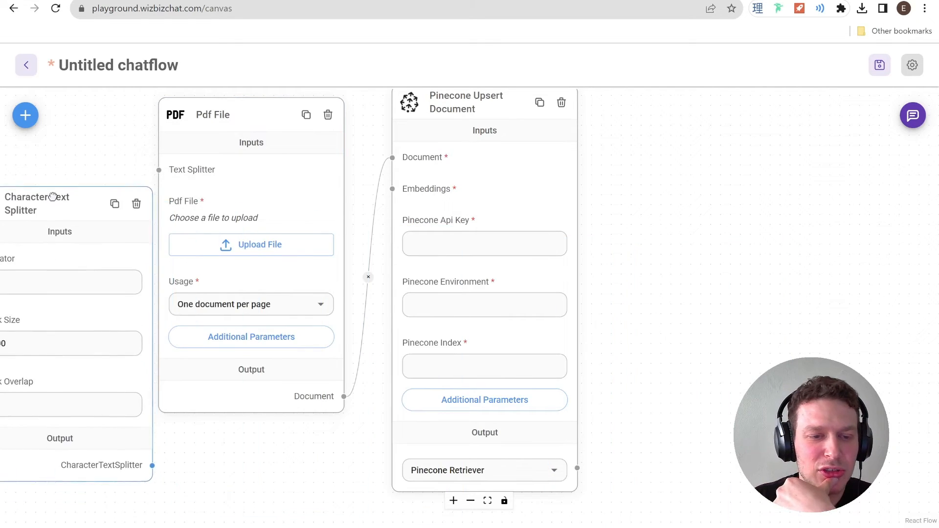
- Spread the Pinecone, Pdf File and splitter nodes apart so the splitter is fully visible
{"action": "left_click_drag", "start_coordinate": [229, 116], "coordinate": [259, 124]}
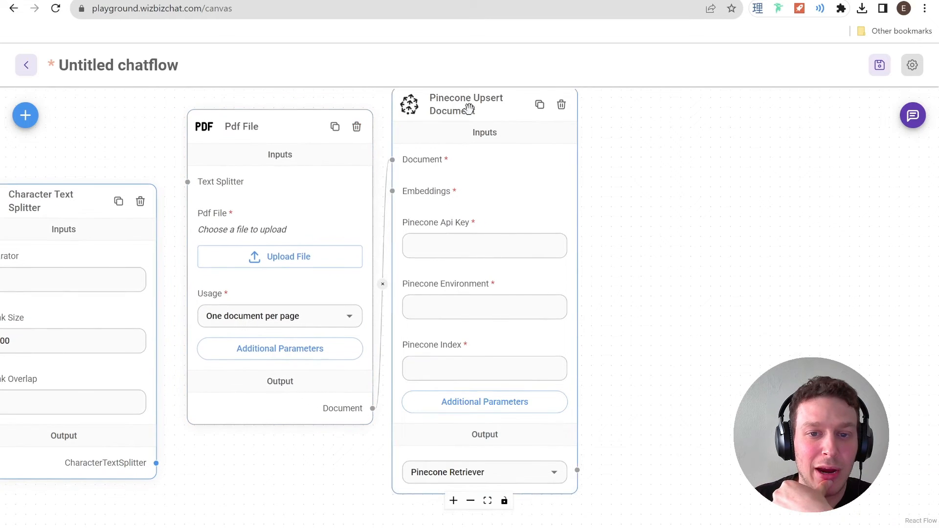
{"action": "left_click_drag", "start_coordinate": [465, 109], "coordinate": [608, 122]}
{"action": "left_click_drag", "start_coordinate": [250, 128], "coordinate": [352, 138]}
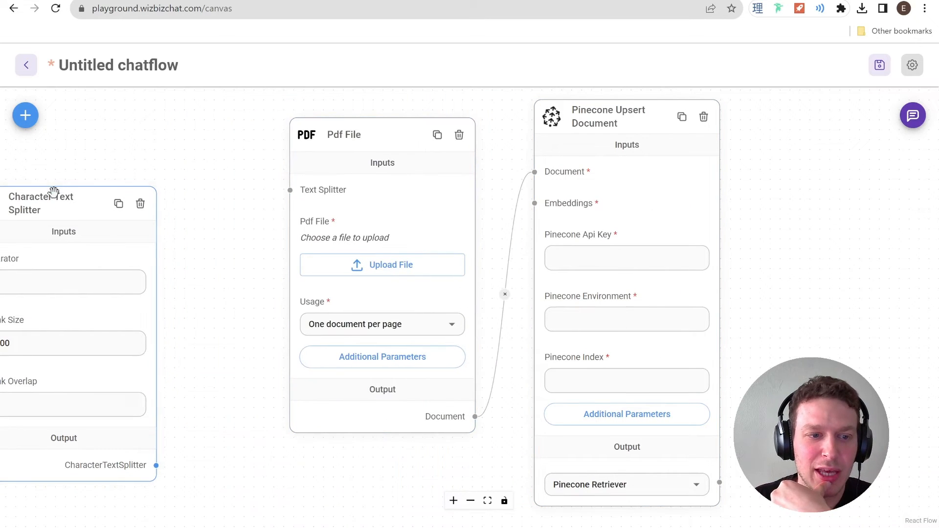
{"action": "left_click_drag", "start_coordinate": [54, 191], "coordinate": [124, 181]}
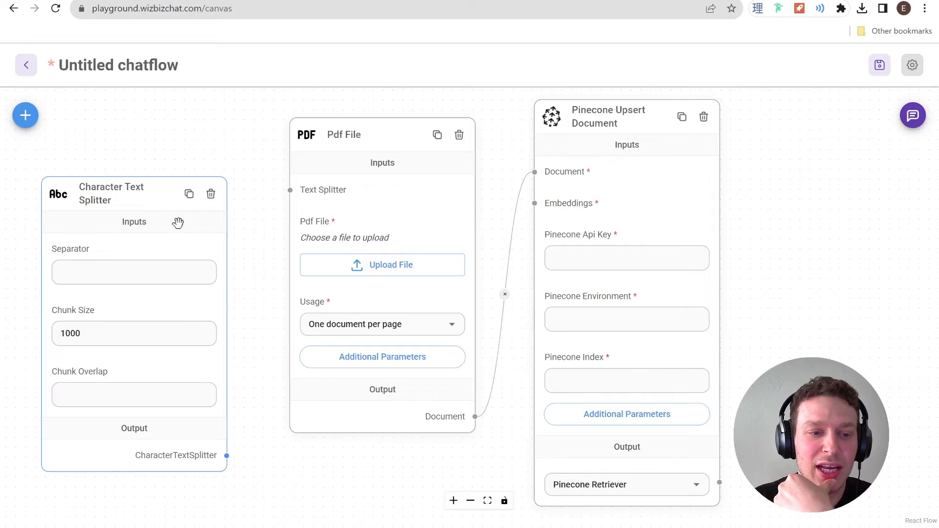
{"action": "left_click", "coordinate": [90, 264]}
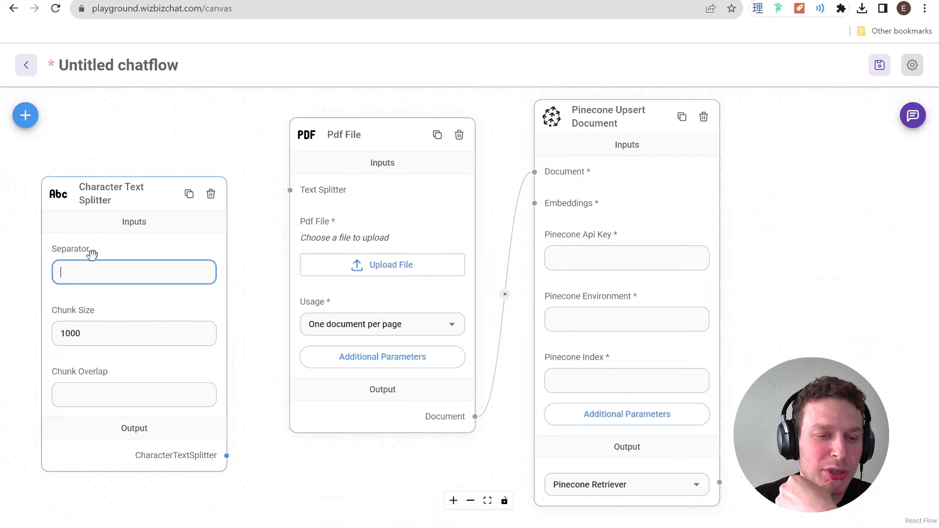
{"action": "left_click_drag", "start_coordinate": [126, 203], "coordinate": [144, 182]}
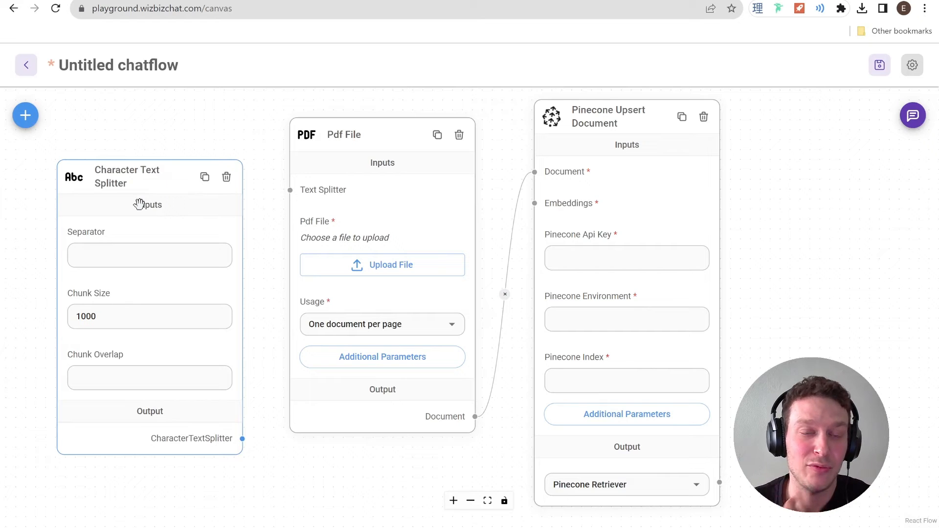
- Set the splitter's Chunk Size to 500 with Chunk Overlap at 100
{"action": "left_click", "coordinate": [125, 320]}
{"action": "double_click", "coordinate": [127, 320]}
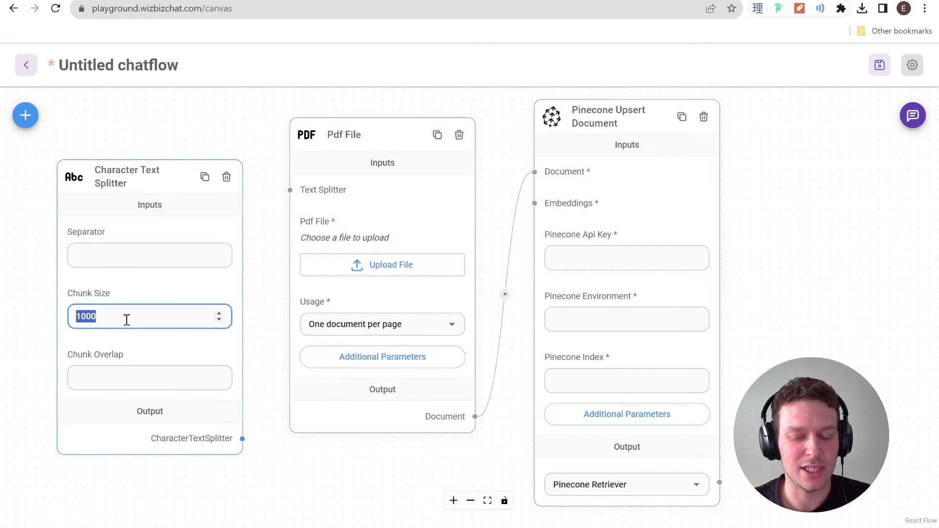
{"action": "type", "text": "50"}
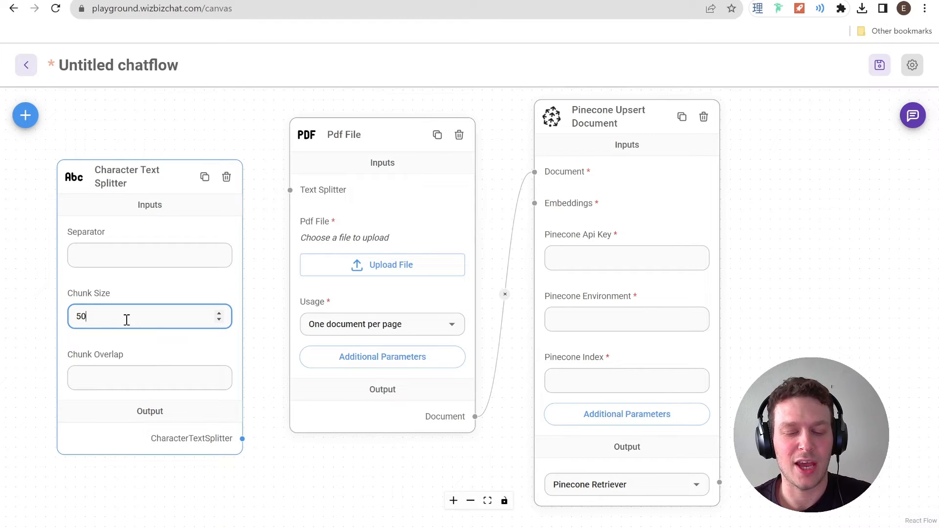
{"action": "type", "text": "0"}
{"action": "left_click", "coordinate": [139, 379]}
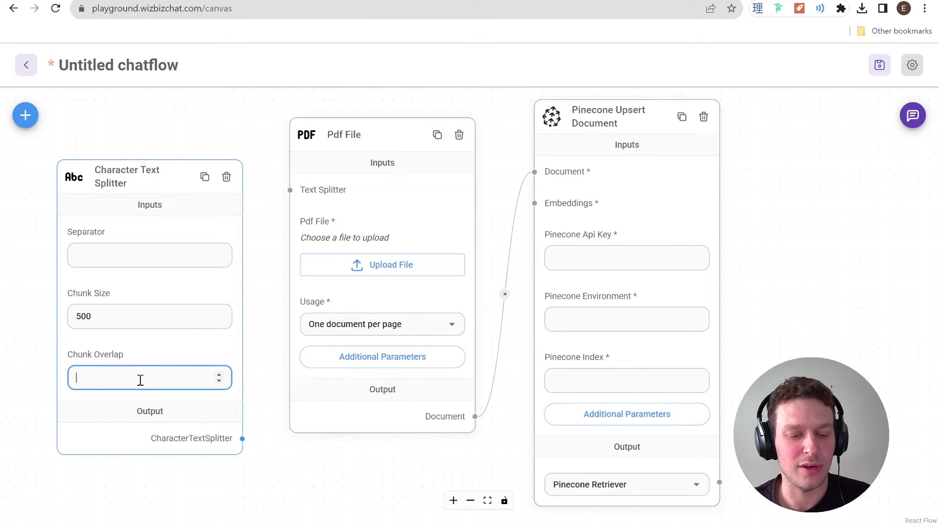
{"action": "left_click", "coordinate": [202, 336]}
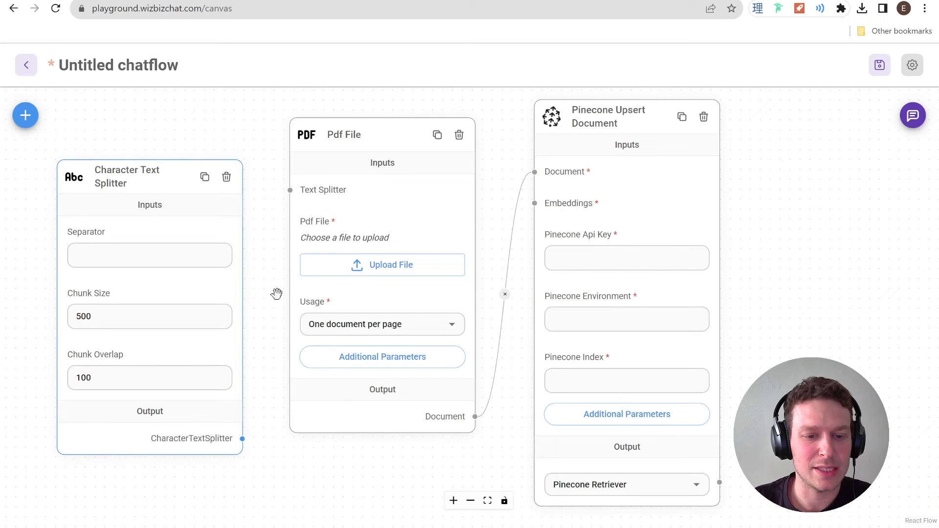
- Feed the Character Text Splitter into the Pdf File's Text Splitter input and shift all three nodes left
{"action": "left_click_drag", "start_coordinate": [242, 438], "coordinate": [294, 200]}
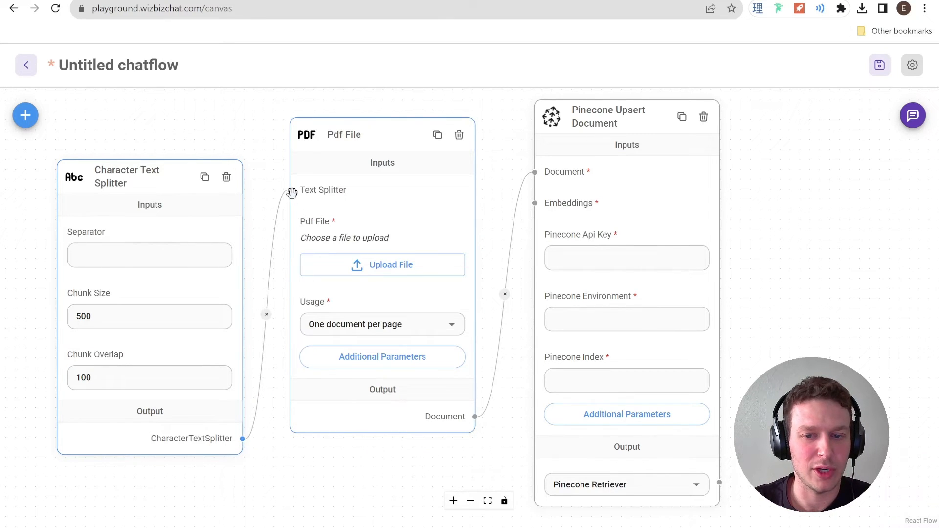
{"action": "scroll", "coordinate": [557, 264], "scroll_direction": "down", "scroll_amount": 2}
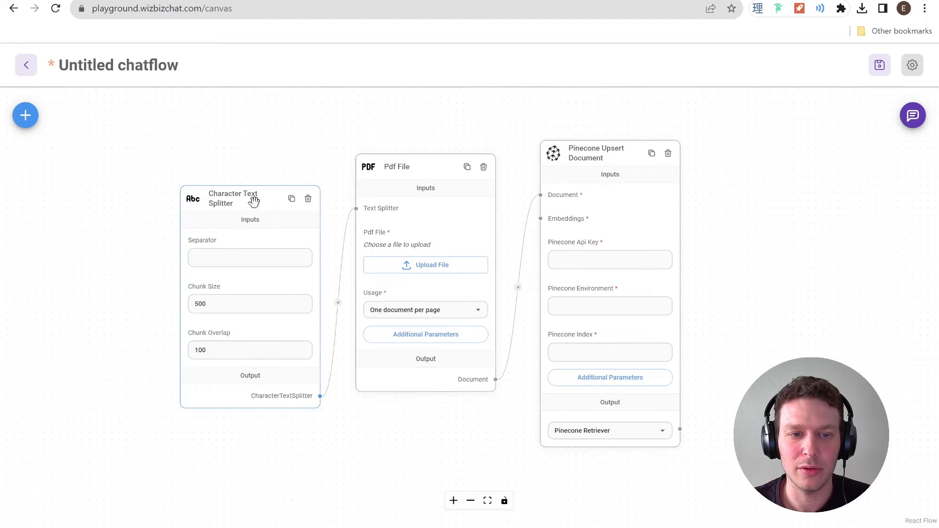
{"action": "left_click_drag", "start_coordinate": [254, 201], "coordinate": [180, 203]}
{"action": "left_click_drag", "start_coordinate": [406, 178], "coordinate": [339, 180]}
{"action": "left_click_drag", "start_coordinate": [604, 147], "coordinate": [529, 138]}
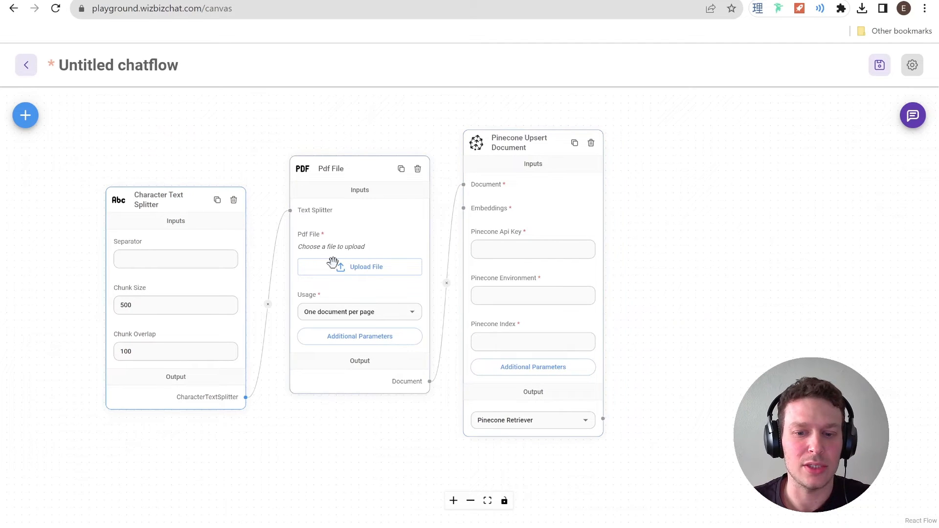
- Add a VectorDB QA Chain, wire Pinecone's output to its Vector Store input, then delete it
{"action": "left_click", "coordinate": [25, 115]}
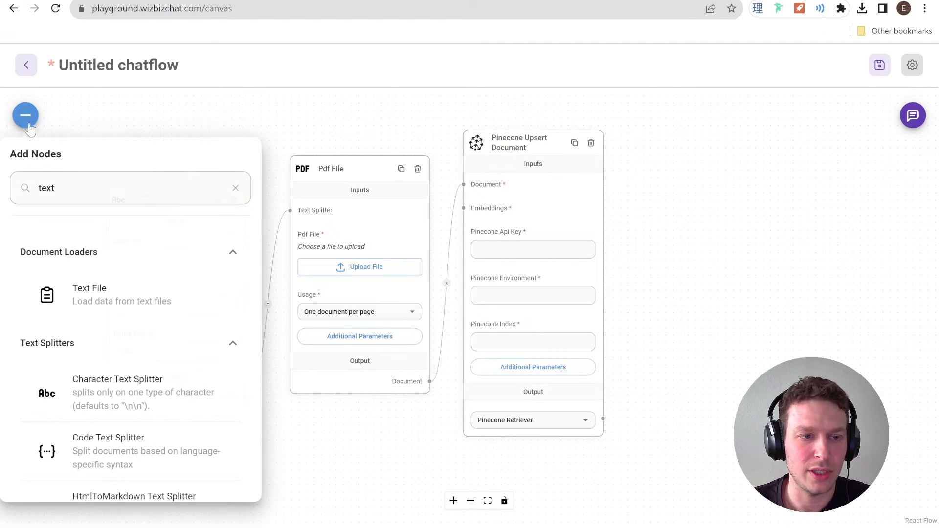
{"action": "left_click", "coordinate": [91, 185]}
{"action": "key", "text": "ctrl+a"}
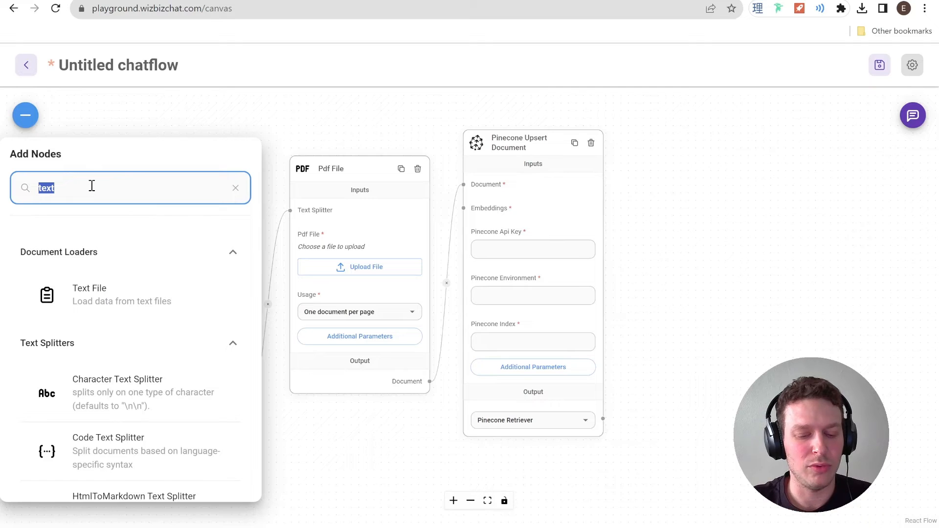
{"action": "type", "text": "q"}
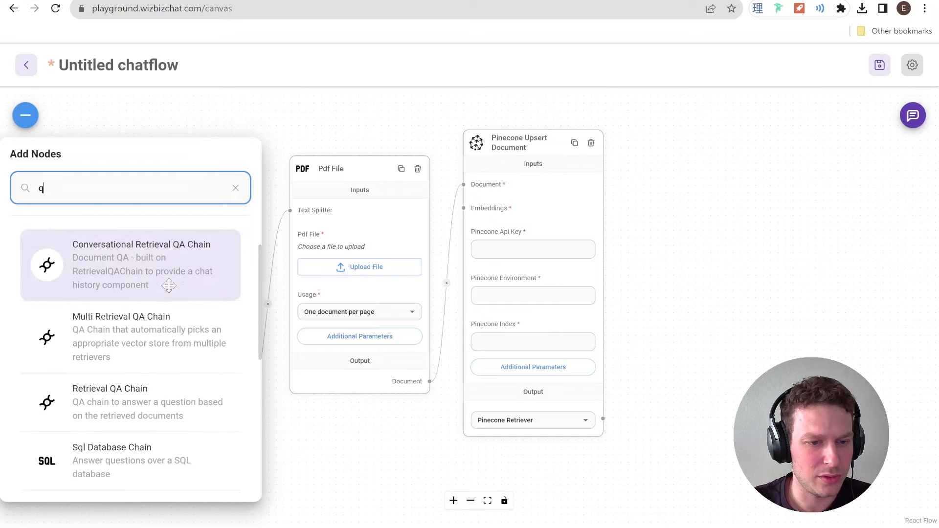
{"action": "scroll", "coordinate": [168, 284], "scroll_direction": "down", "scroll_amount": 2}
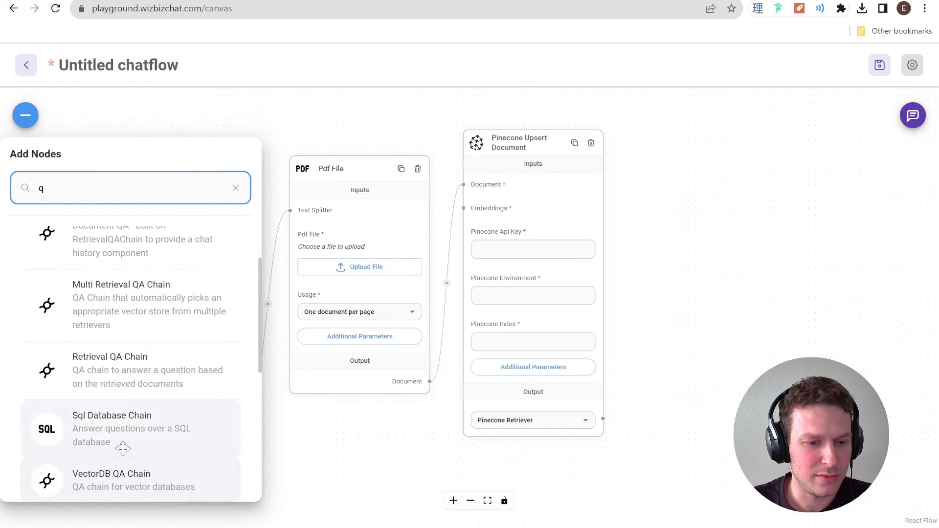
{"action": "scroll", "coordinate": [121, 442], "scroll_direction": "down", "scroll_amount": 3}
{"action": "left_click_drag", "start_coordinate": [95, 374], "coordinate": [697, 268]}
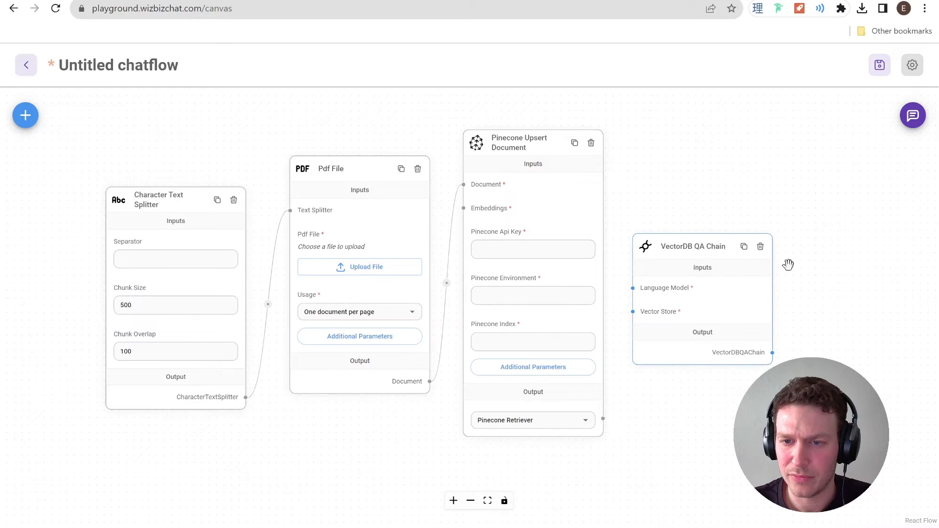
{"action": "left_click_drag", "start_coordinate": [706, 250], "coordinate": [756, 244]}
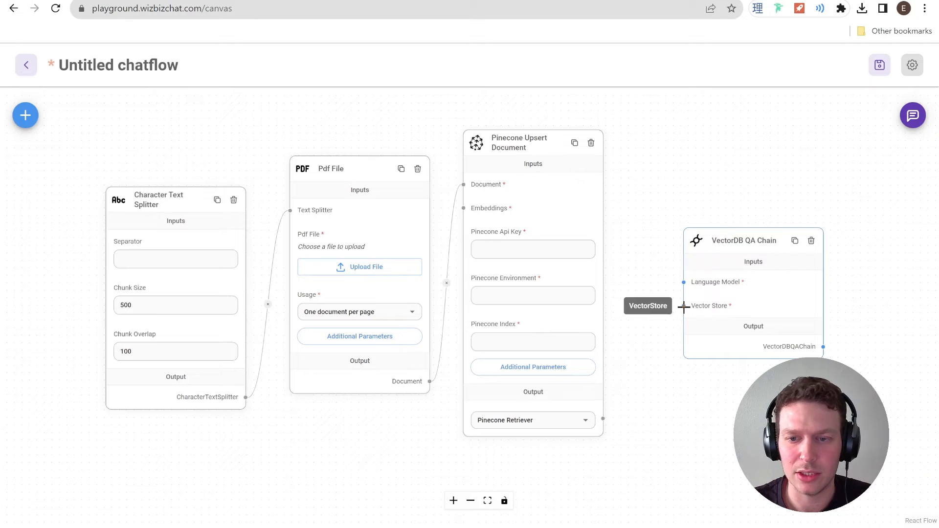
{"action": "left_click_drag", "start_coordinate": [683, 306], "coordinate": [547, 425]}
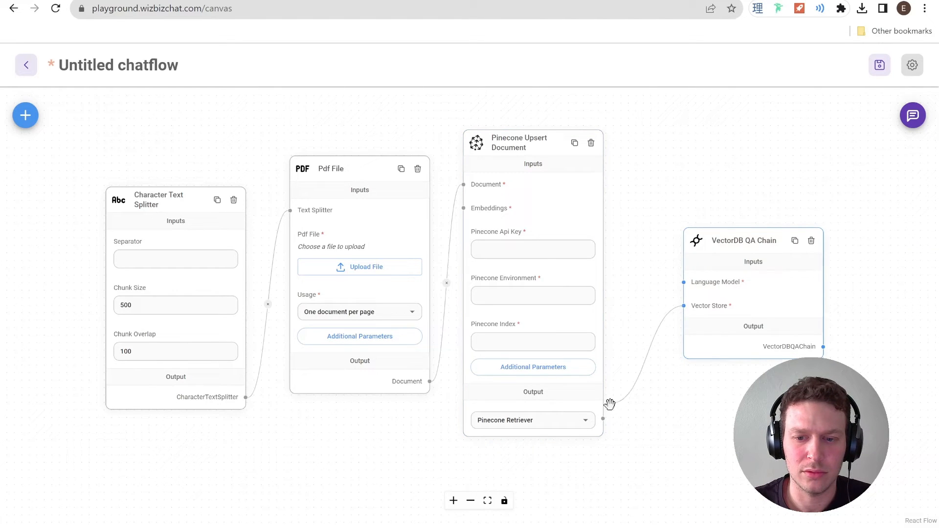
{"action": "left_click", "coordinate": [810, 240]}
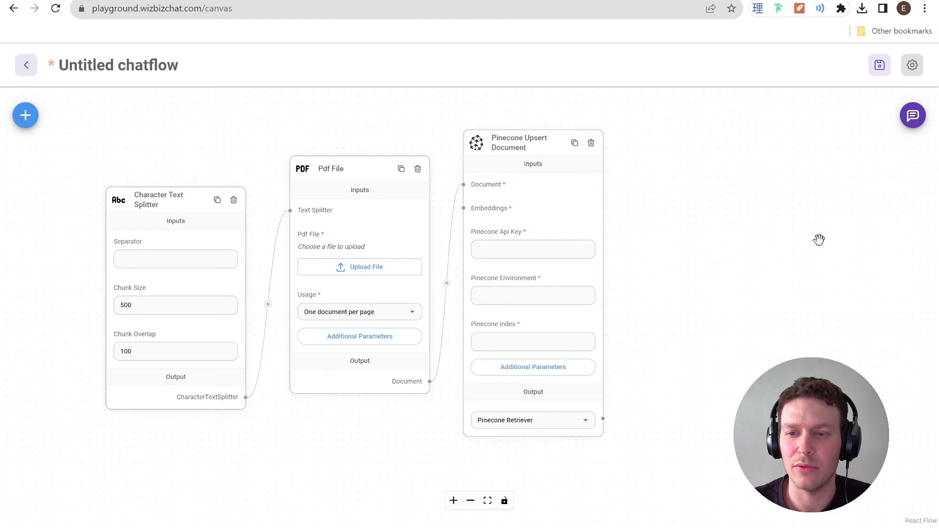
- Search the node list for 'document', then clear the search and browse Chat Models
{"action": "left_click", "coordinate": [25, 115]}
{"action": "double_click", "coordinate": [101, 183]}
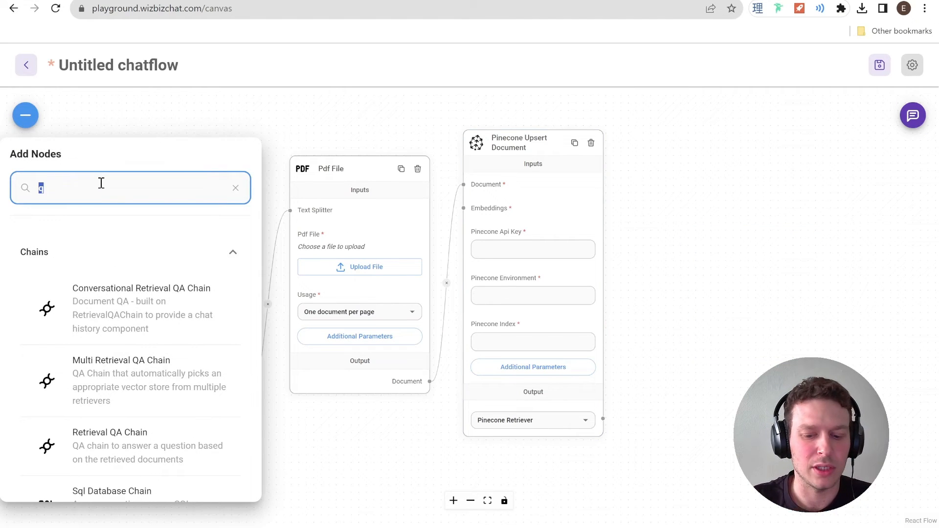
{"action": "type", "text": "docum"}
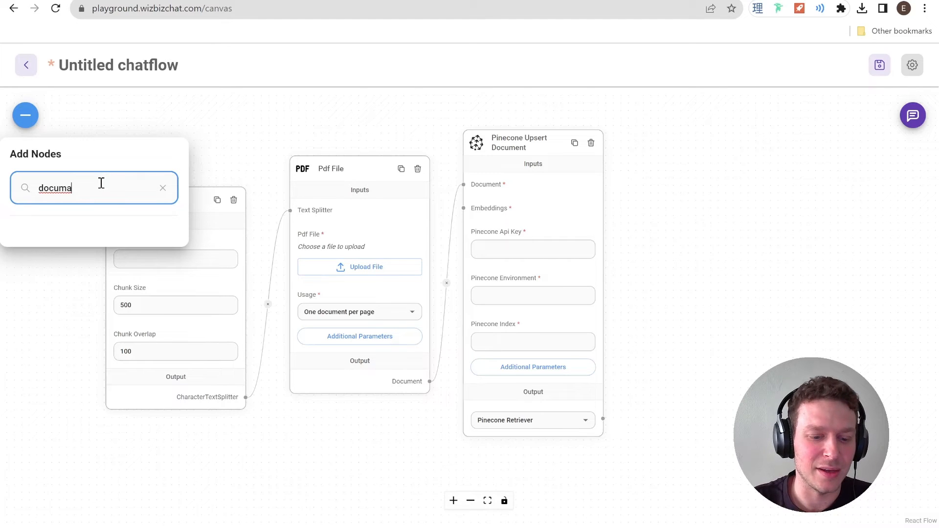
{"action": "type", "text": "ent"}
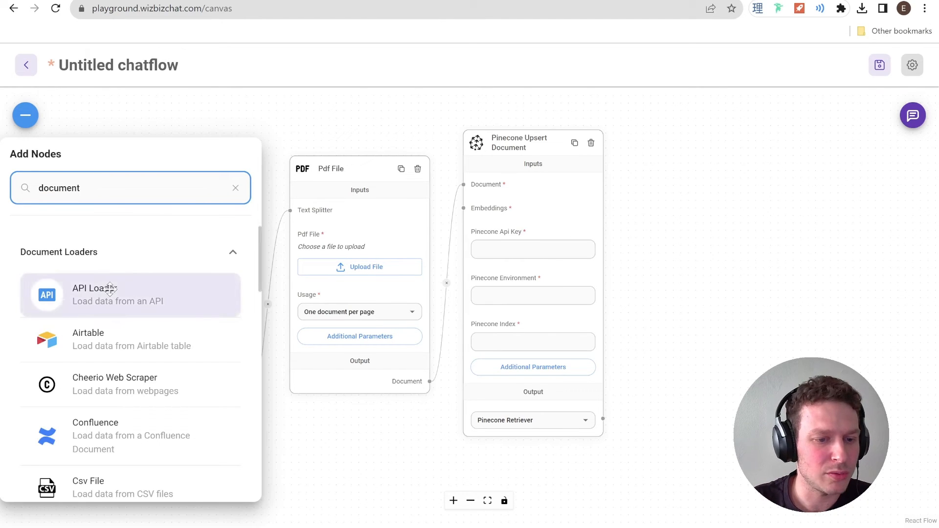
{"action": "scroll", "coordinate": [147, 293], "scroll_direction": "down", "scroll_amount": 12}
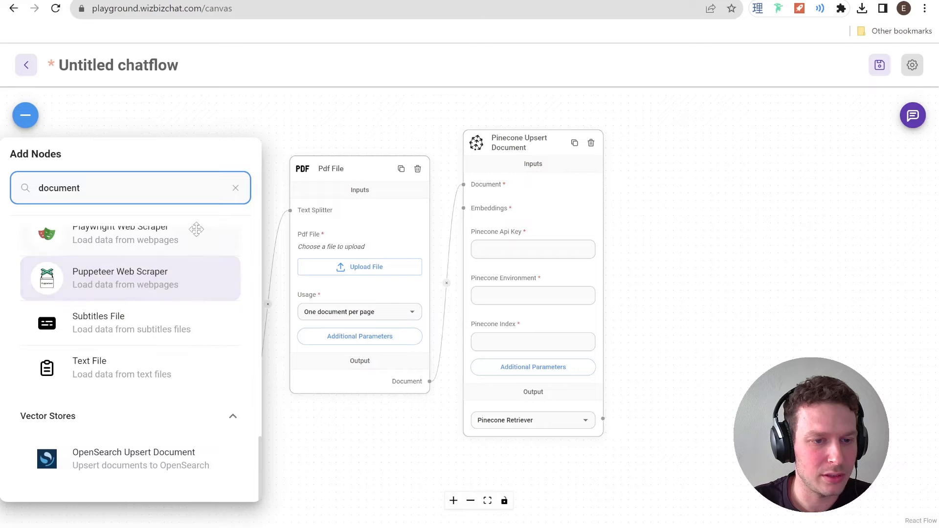
{"action": "left_click", "coordinate": [235, 188]}
{"action": "left_click", "coordinate": [100, 201]}
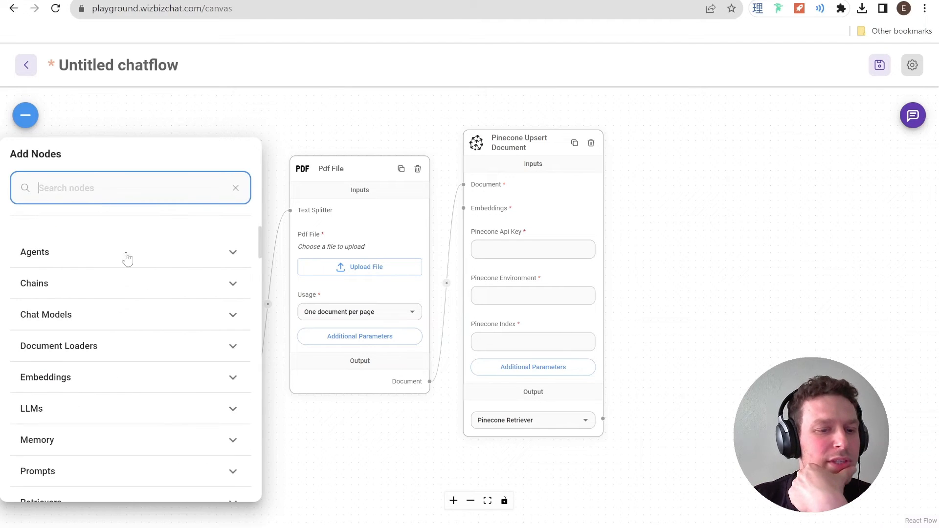
{"action": "scroll", "coordinate": [150, 327], "scroll_direction": "down", "scroll_amount": 1}
{"action": "left_click", "coordinate": [189, 293]}
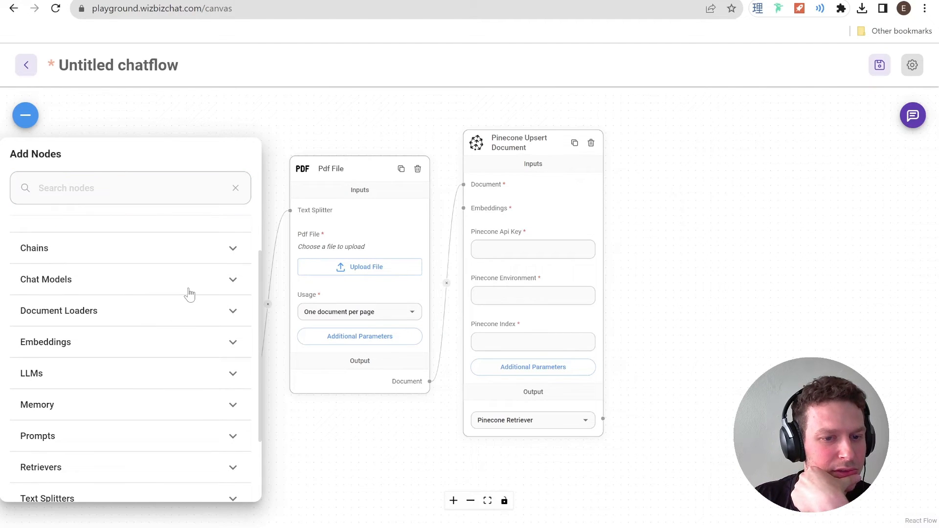
{"action": "left_click", "coordinate": [159, 295]}
{"action": "scroll", "coordinate": [157, 293], "scroll_direction": "up", "scroll_amount": 1}
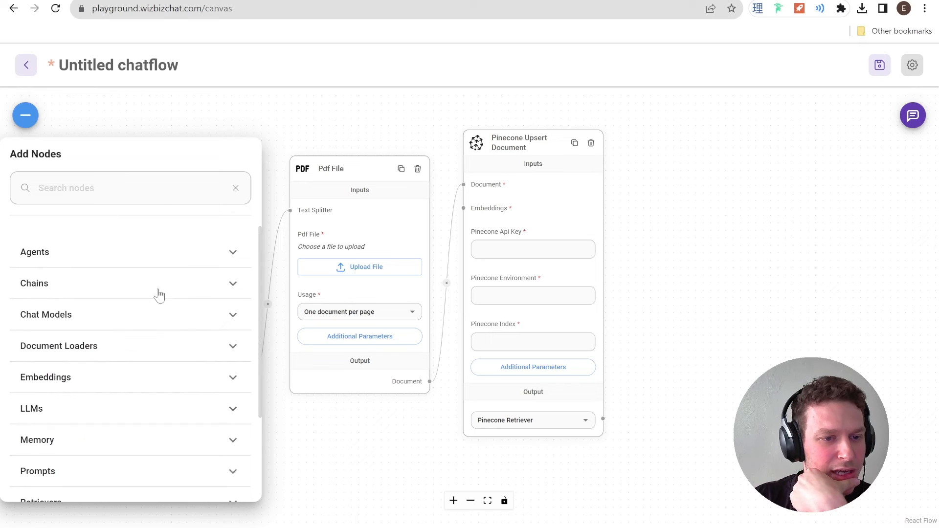
- Expand the Agents and Chains categories to find the Retrieval QA Chain
{"action": "left_click", "coordinate": [149, 265]}
{"action": "scroll", "coordinate": [161, 293], "scroll_direction": "down", "scroll_amount": 5}
{"action": "scroll", "coordinate": [170, 309], "scroll_direction": "down", "scroll_amount": 2}
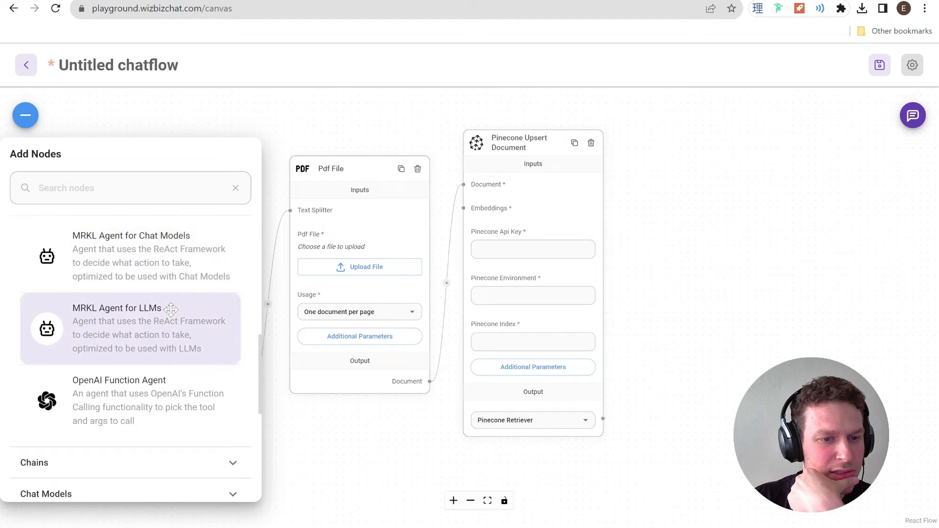
{"action": "scroll", "coordinate": [168, 308], "scroll_direction": "up", "scroll_amount": 2}
{"action": "scroll", "coordinate": [146, 300], "scroll_direction": "down", "scroll_amount": 3}
{"action": "scroll", "coordinate": [145, 301], "scroll_direction": "down", "scroll_amount": 3}
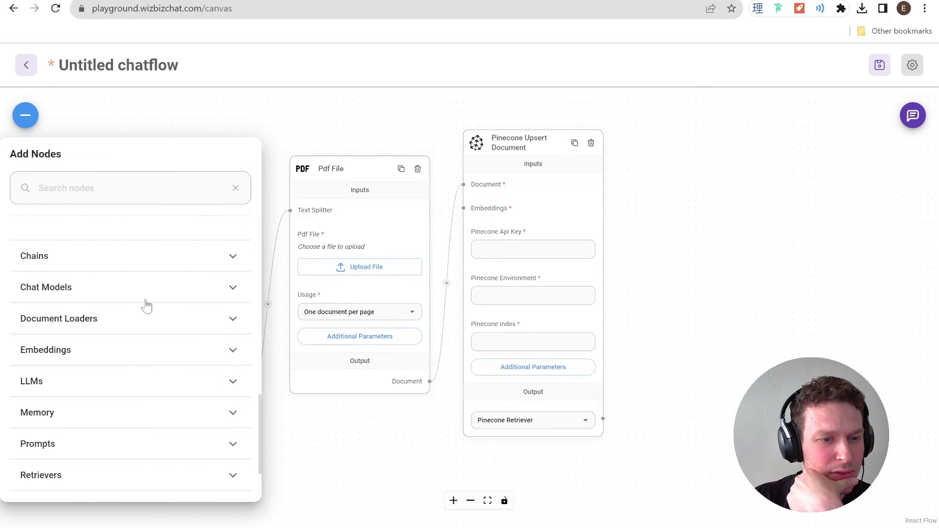
{"action": "left_click", "coordinate": [152, 266]}
{"action": "scroll", "coordinate": [182, 329], "scroll_direction": "down", "scroll_amount": 8}
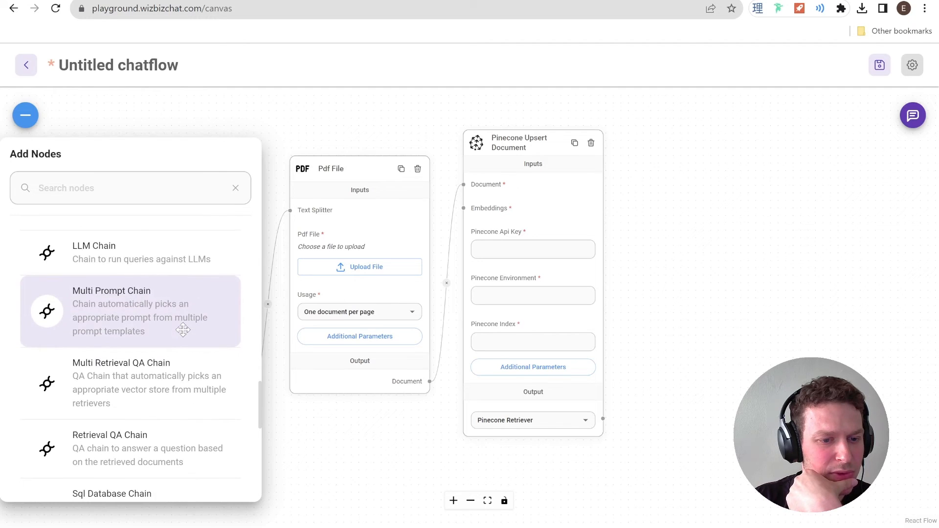
{"action": "scroll", "coordinate": [183, 330], "scroll_direction": "down", "scroll_amount": 3}
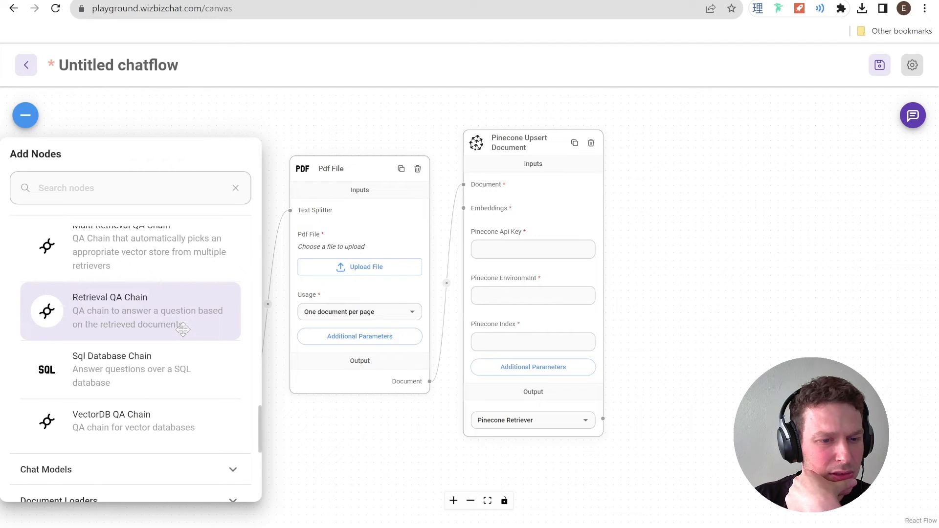
- Place a Retrieval QA Chain fed by Pinecone's retriever in its Vector Store Retriever input
{"action": "left_click_drag", "start_coordinate": [119, 313], "coordinate": [769, 266]}
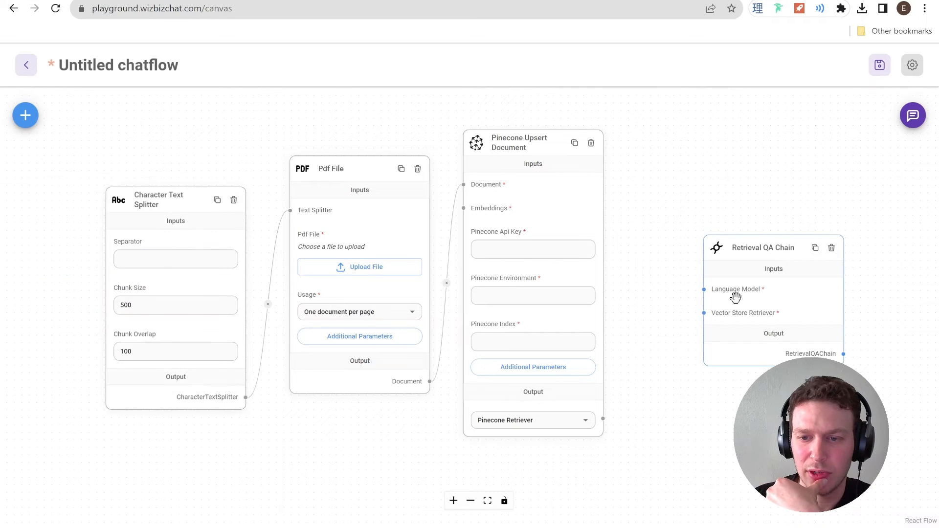
{"action": "left_click_drag", "start_coordinate": [603, 419], "coordinate": [703, 313]}
{"action": "left_click_drag", "start_coordinate": [753, 250], "coordinate": [723, 276]}
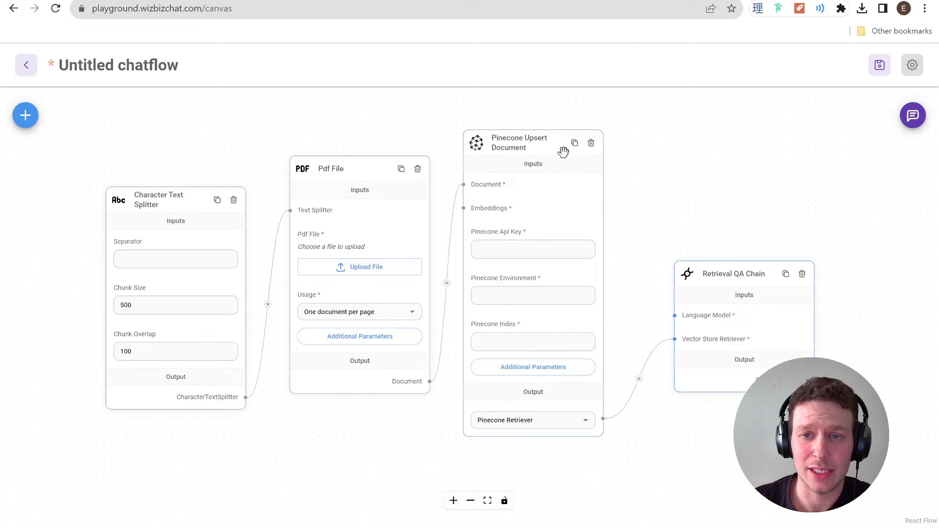
- Start a new Pinecone index named wix-demo, leaving the Dimensions field empty
{"action": "key", "text": "ctrl+Tab"}
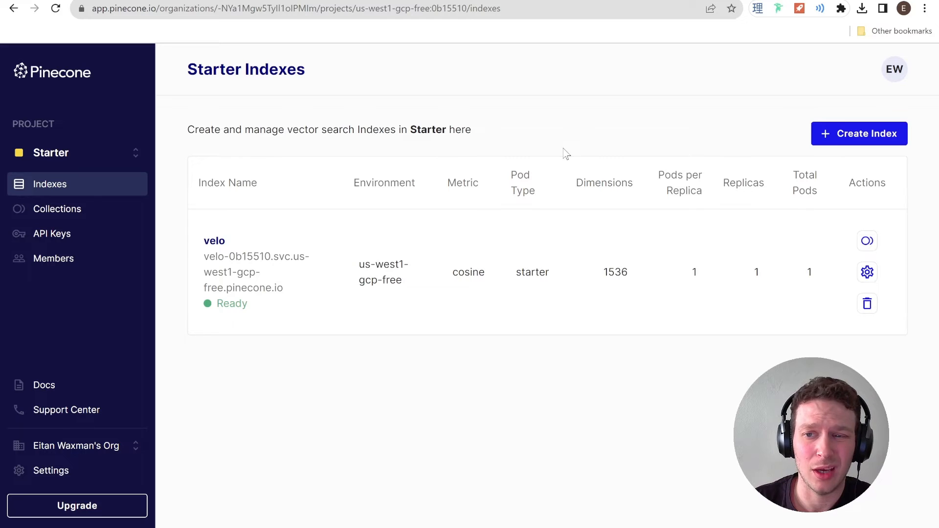
{"action": "left_click", "coordinate": [831, 133]}
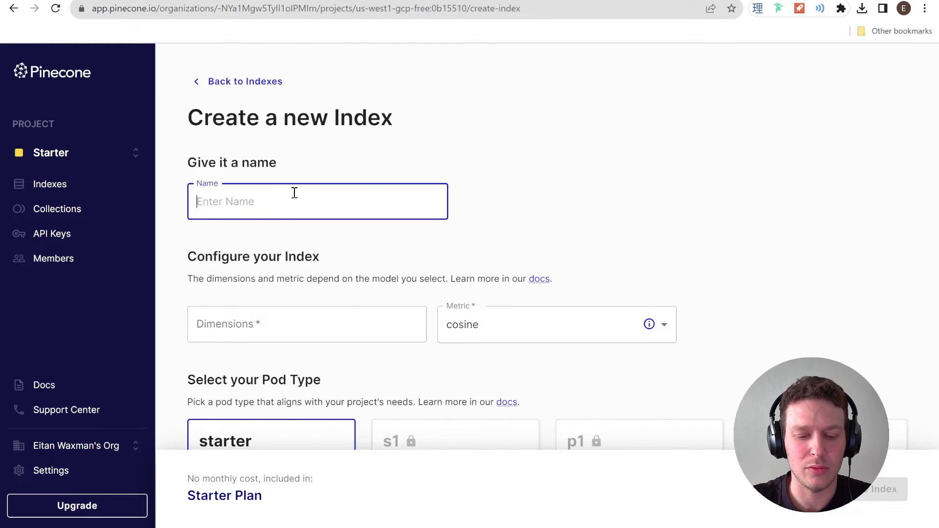
{"action": "type", "text": "wix-demo"}
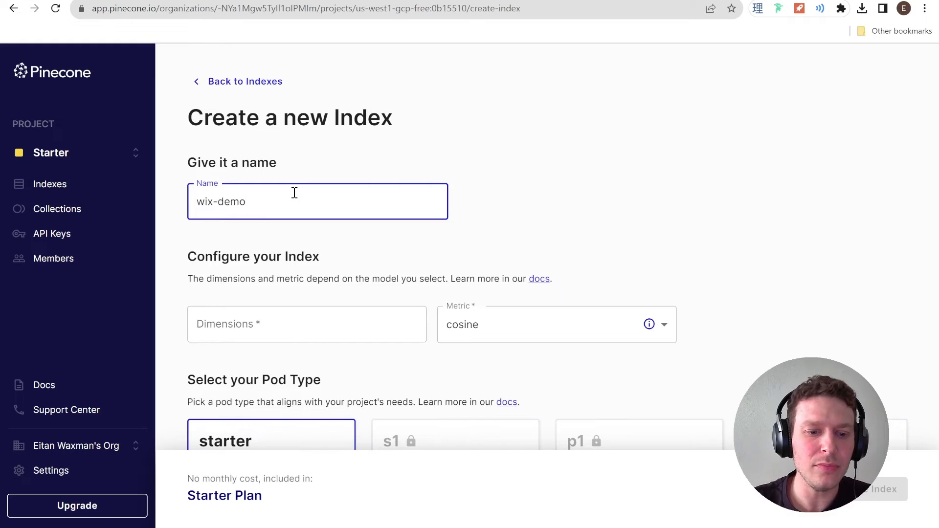
{"action": "scroll", "coordinate": [295, 192], "scroll_direction": "down", "scroll_amount": 8}
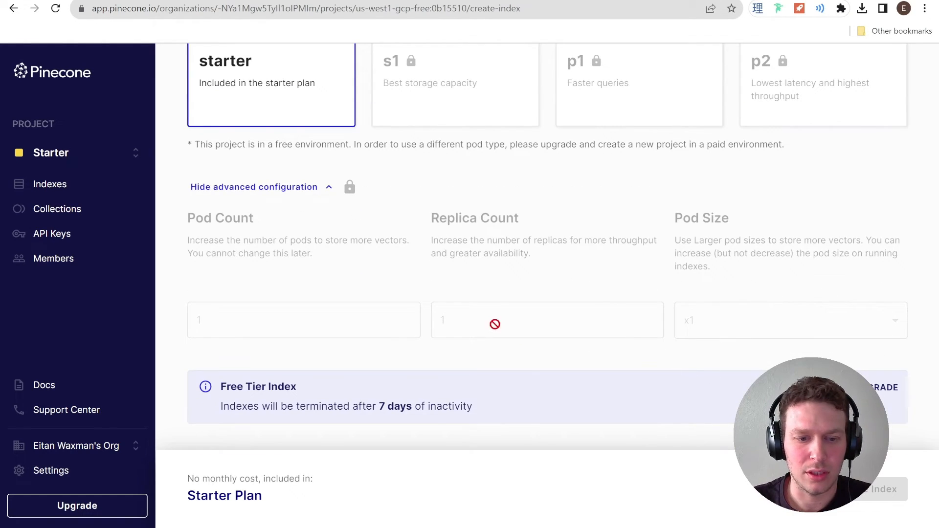
{"action": "scroll", "coordinate": [435, 303], "scroll_direction": "up", "scroll_amount": 5}
{"action": "left_click", "coordinate": [317, 229]}
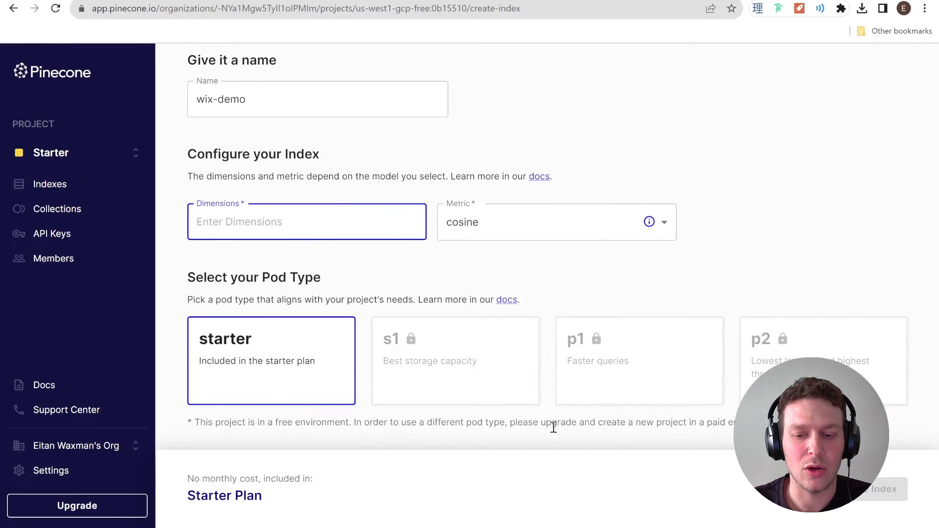
{"action": "key", "text": "alt+Tab"}
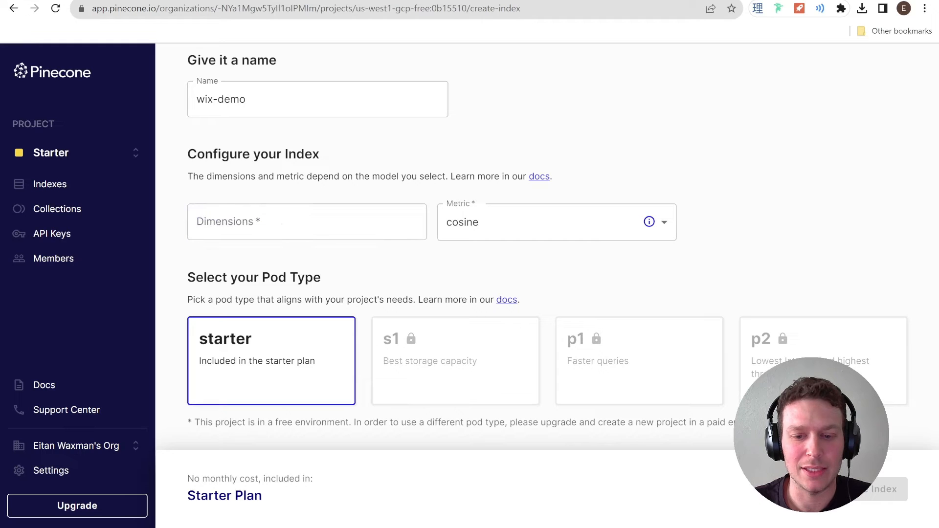
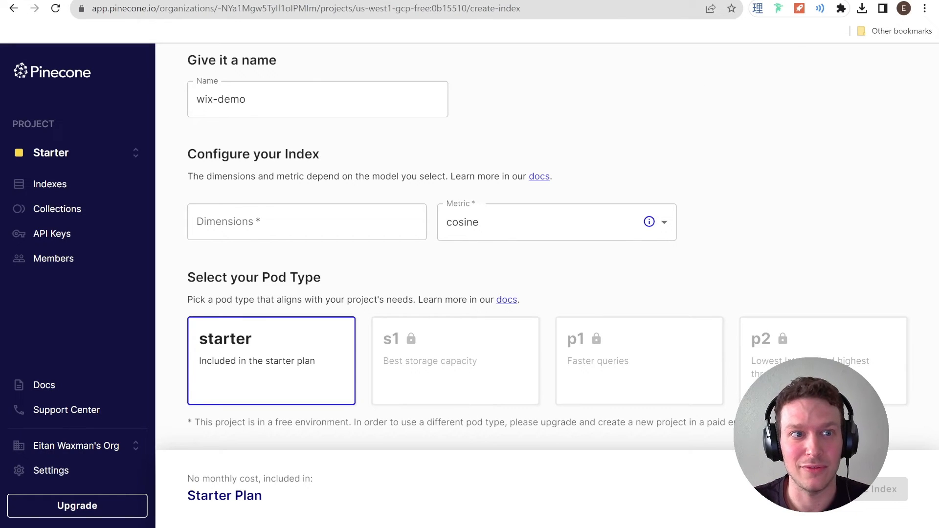
- Try creating the wix-demo index with 1536 dimensions, then return to the index list after the pod-quota error
{"action": "left_click", "coordinate": [762, 41]}
{"action": "type", "text": "1536"}
{"action": "left_click", "coordinate": [603, 161]}
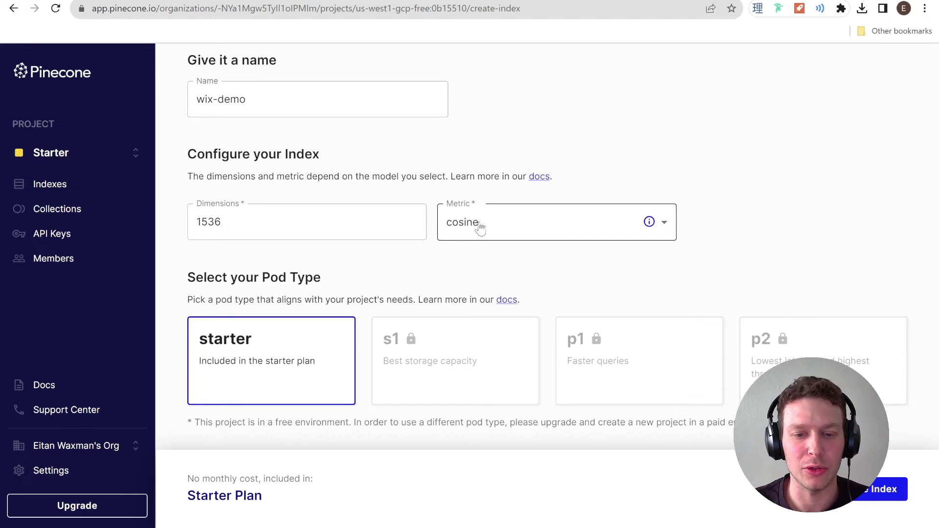
{"action": "scroll", "coordinate": [391, 320], "scroll_direction": "down", "scroll_amount": 6}
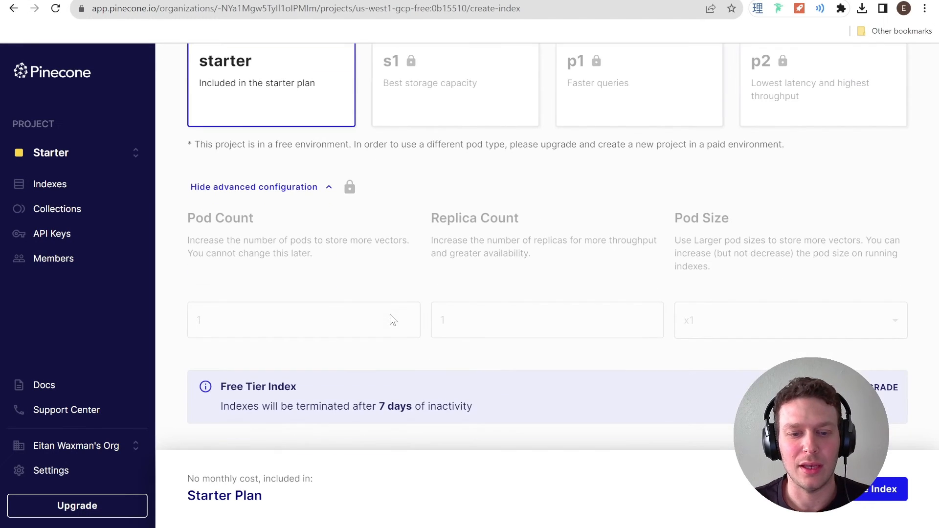
{"action": "left_click", "coordinate": [860, 494]}
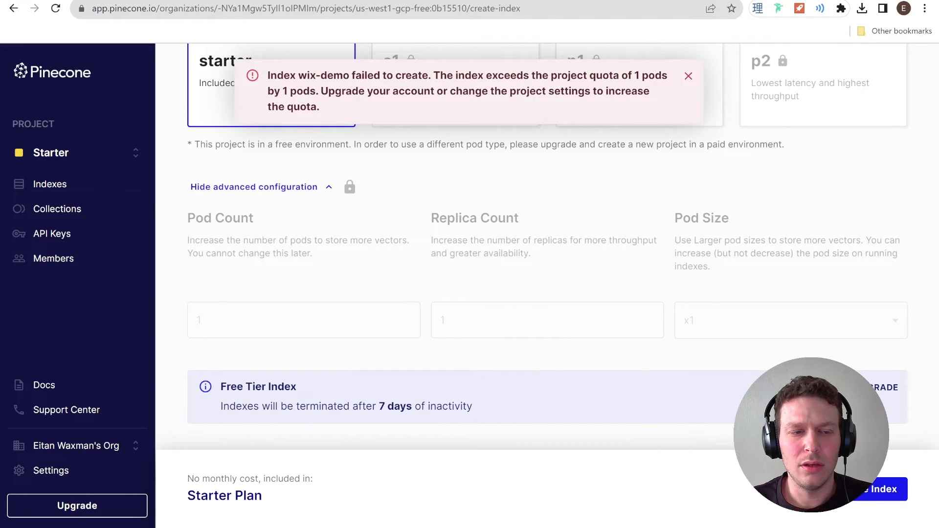
{"action": "scroll", "coordinate": [273, 311], "scroll_direction": "up", "scroll_amount": 8}
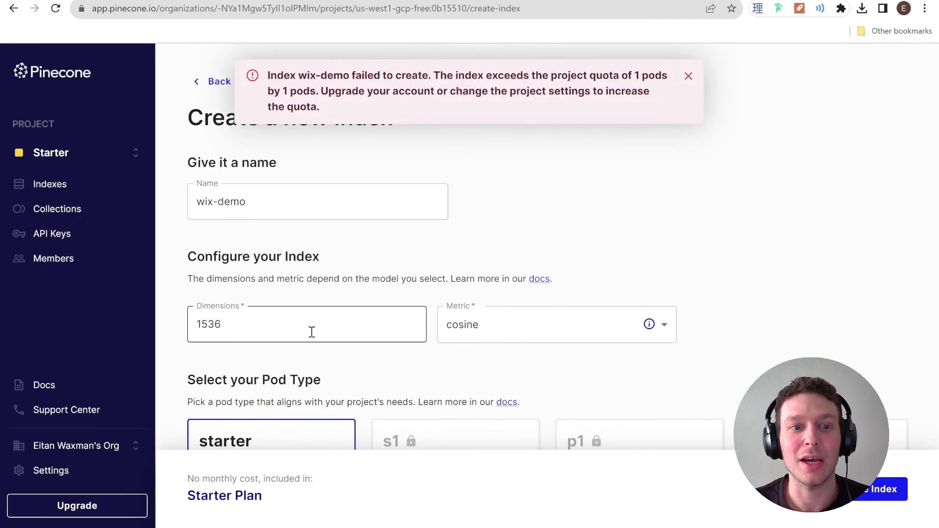
{"action": "left_click", "coordinate": [245, 87]}
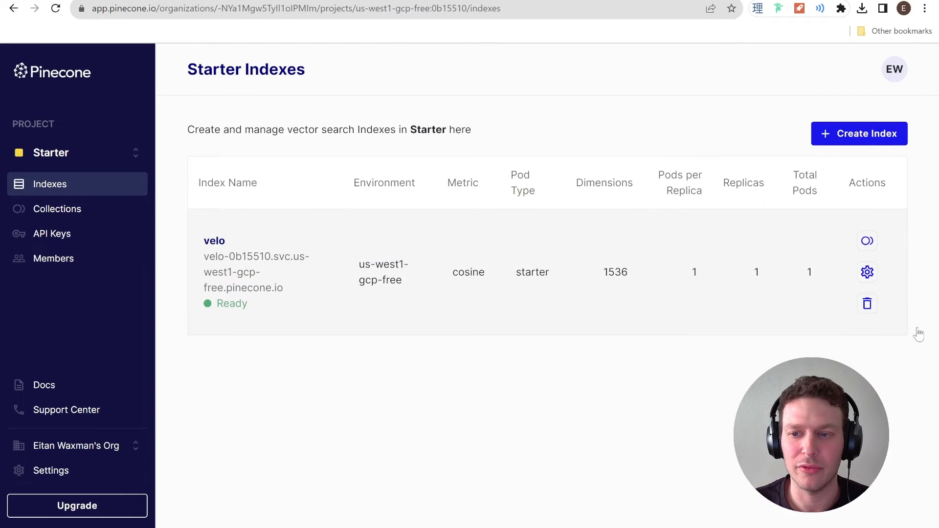
- Permanently delete the velo index, confirming with its name
{"action": "left_click", "coordinate": [867, 304]}
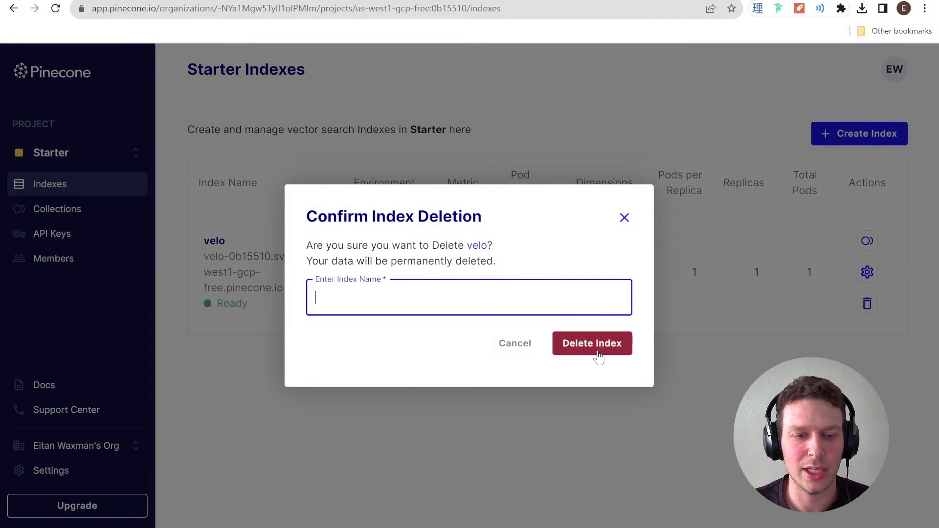
{"action": "type", "text": "velo"}
{"action": "left_click", "coordinate": [597, 356]}
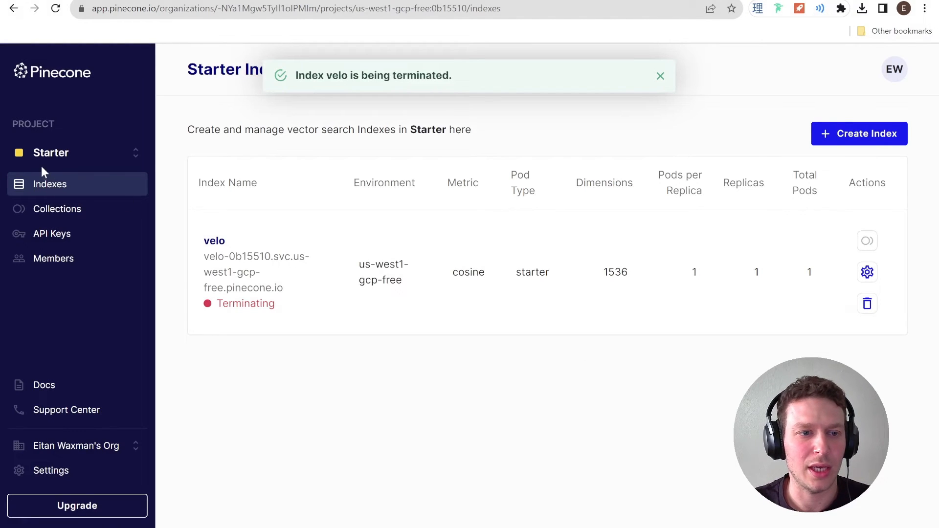
- Create the wix-demo index with 1536 dimensions, then bring up the project's API Keys
{"action": "left_click", "coordinate": [849, 134]}
{"action": "type", "text": "w"}
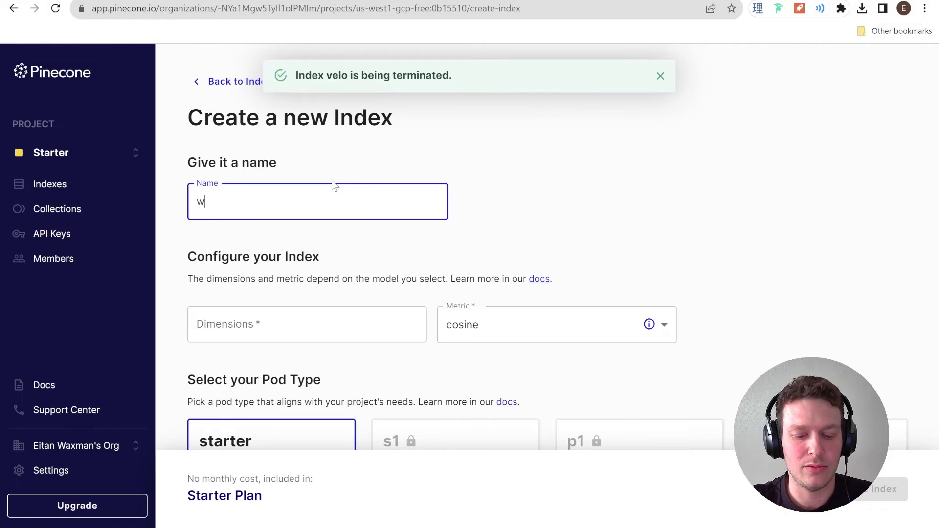
{"action": "type", "text": "ix-d"}
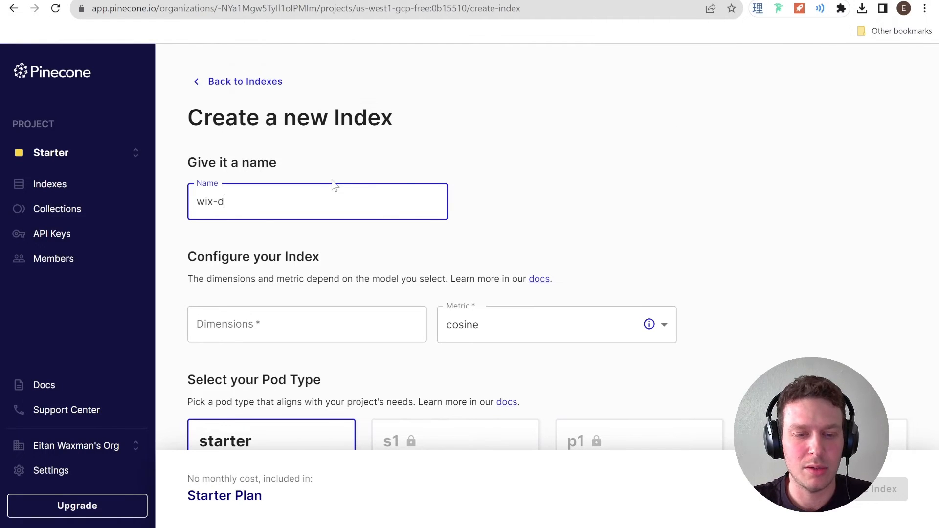
{"action": "type", "text": "emo"}
{"action": "left_click", "coordinate": [331, 321]}
{"action": "type", "text": "1536"}
{"action": "scroll", "coordinate": [399, 282], "scroll_direction": "down", "scroll_amount": 1}
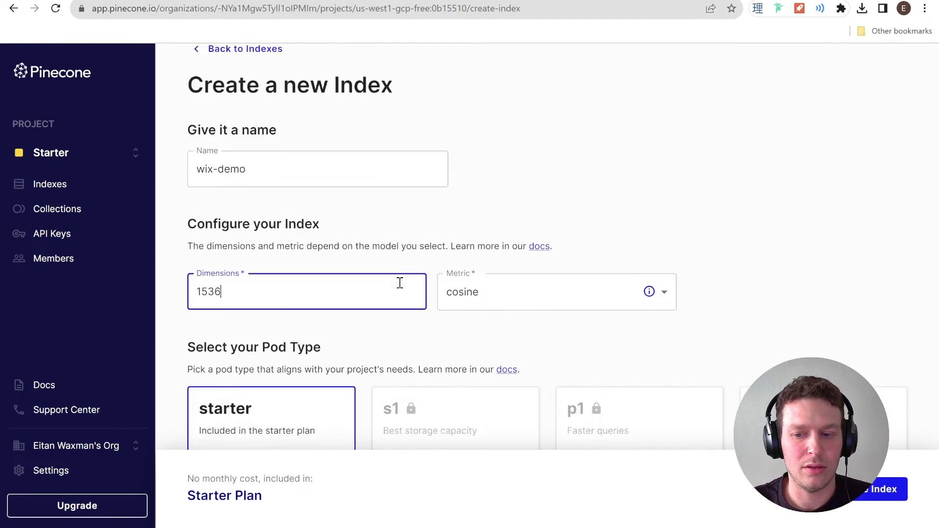
{"action": "scroll", "coordinate": [399, 283], "scroll_direction": "down", "scroll_amount": 3}
{"action": "left_click", "coordinate": [878, 495]}
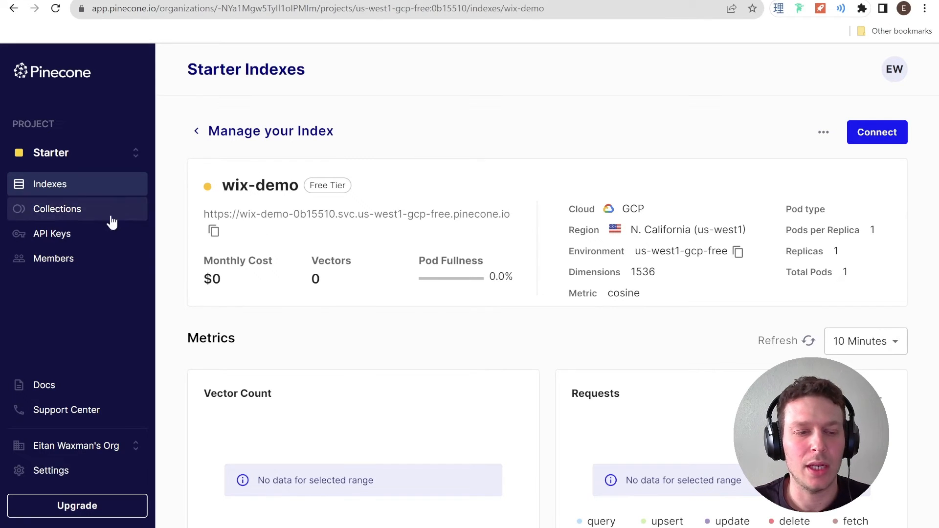
{"action": "left_click", "coordinate": [80, 235]}
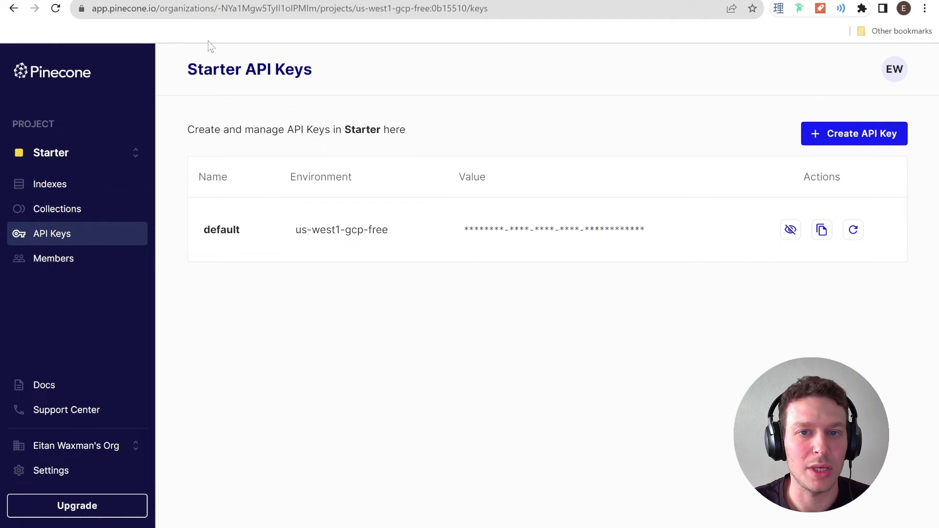
- Paste the Pinecone API key into the Pinecone Upsert Document node
{"action": "left_click", "coordinate": [68, 1]}
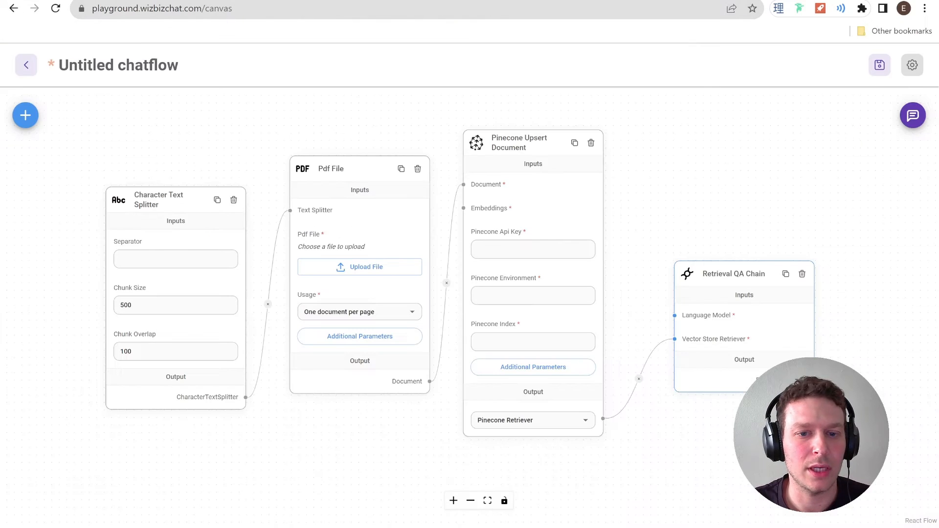
{"action": "left_click", "coordinate": [502, 253]}
{"action": "key", "text": "ctrl+v"}
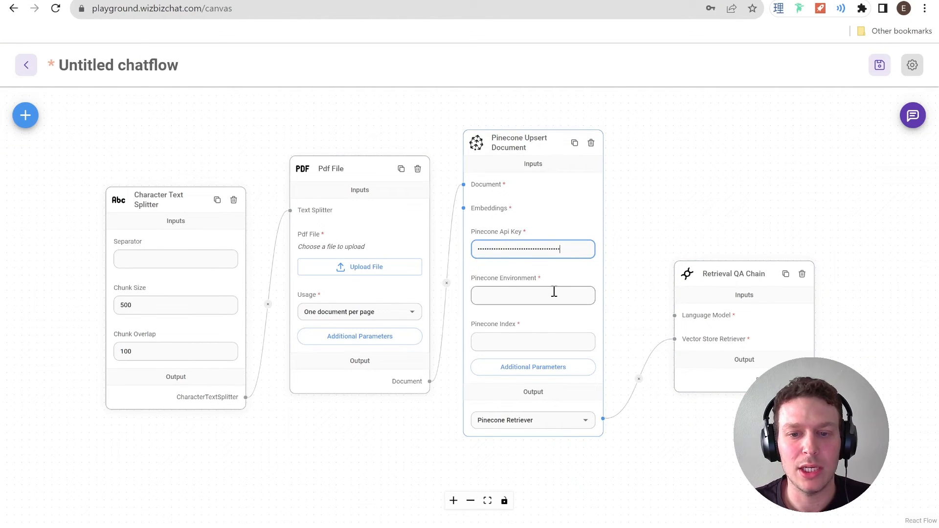
- Fill in environment us-west1-gcp-free and index name wix-velo on the Pinecone node
{"action": "left_click", "coordinate": [636, 0]}
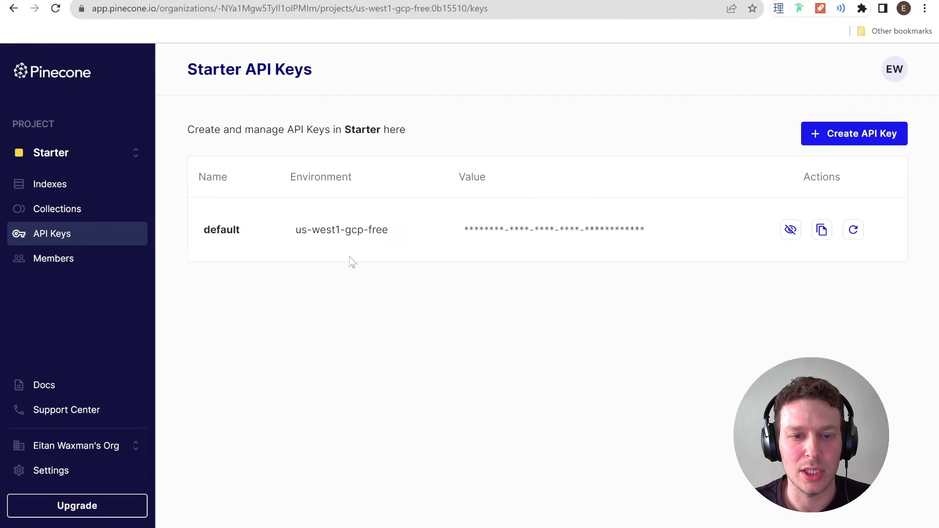
{"action": "left_click_drag", "start_coordinate": [389, 229], "coordinate": [296, 231]}
{"action": "key", "text": "ctrl+c"}
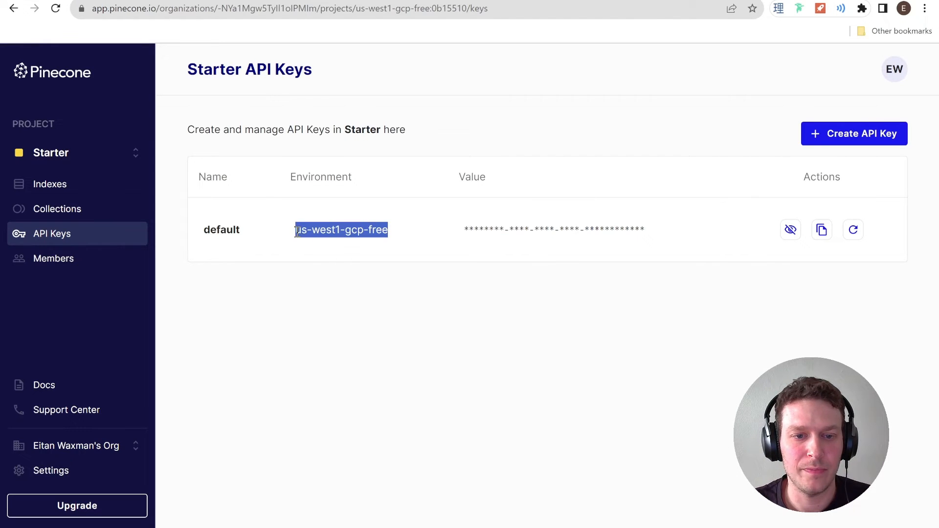
{"action": "left_click", "coordinate": [498, 300]}
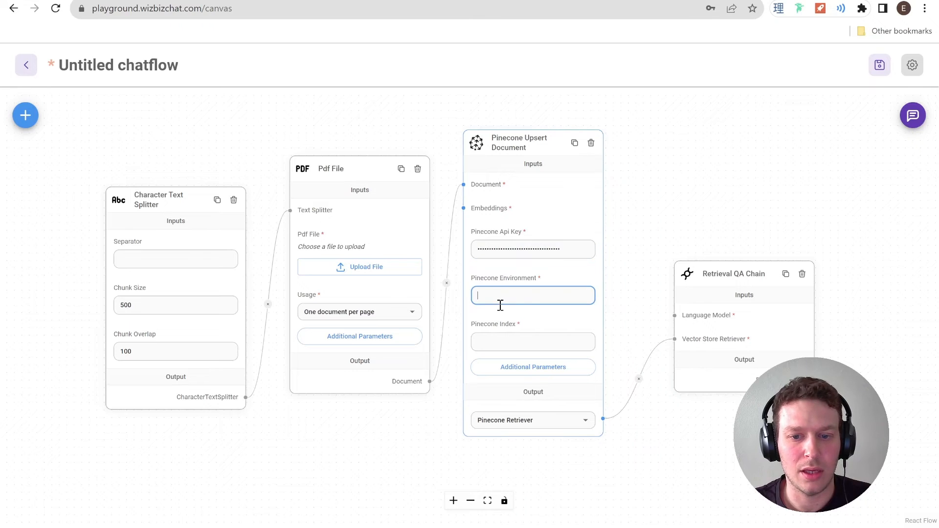
{"action": "key", "text": "ctrl+v"}
{"action": "left_click", "coordinate": [528, 340]}
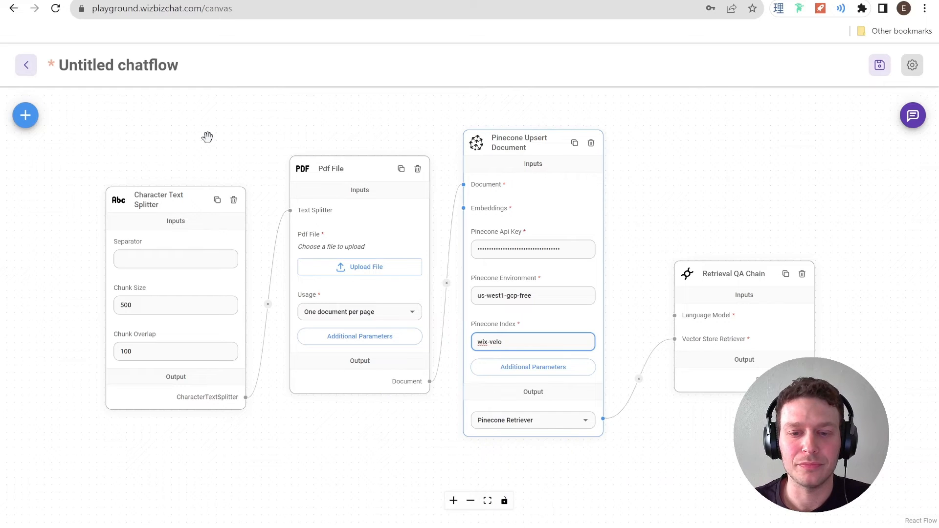
{"action": "left_click", "coordinate": [729, 272]}
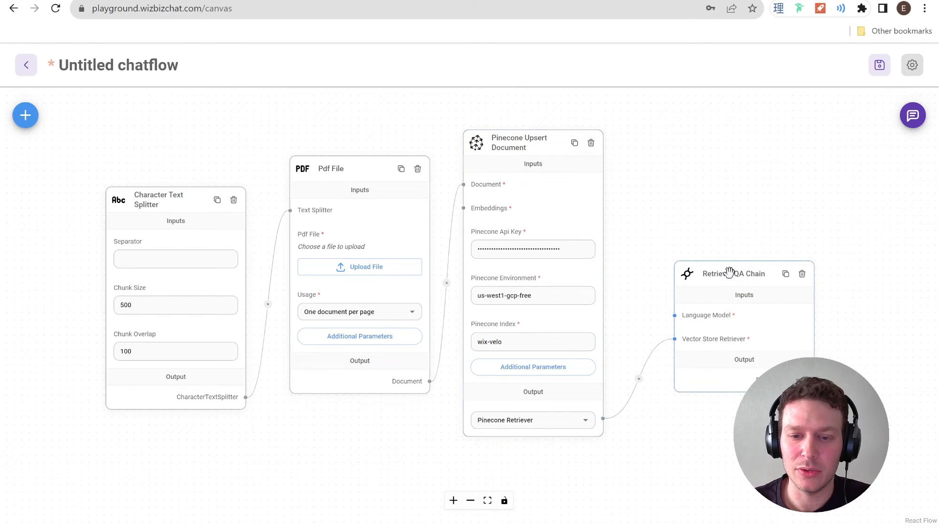
{"action": "left_click", "coordinate": [25, 117]}
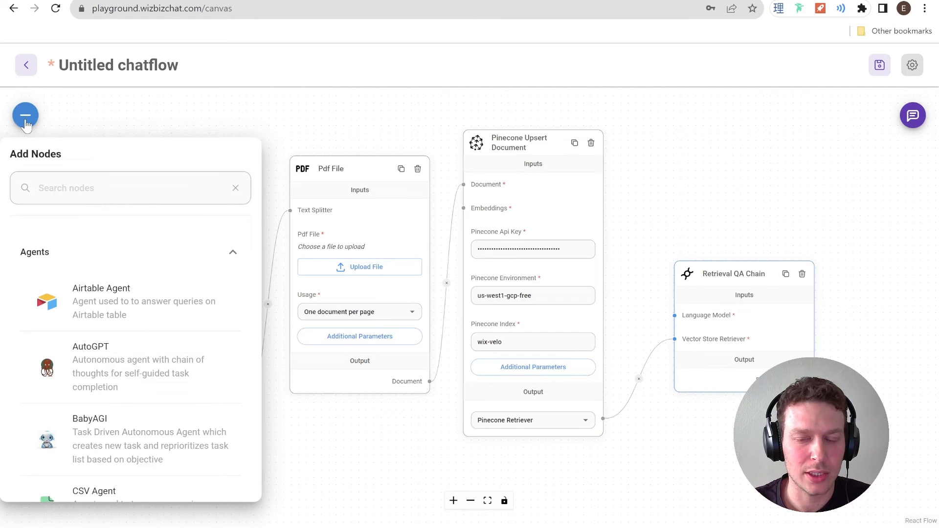
- Add an OpenAI LLM node to the canvas via an 'llm' node search
{"action": "left_click", "coordinate": [51, 189]}
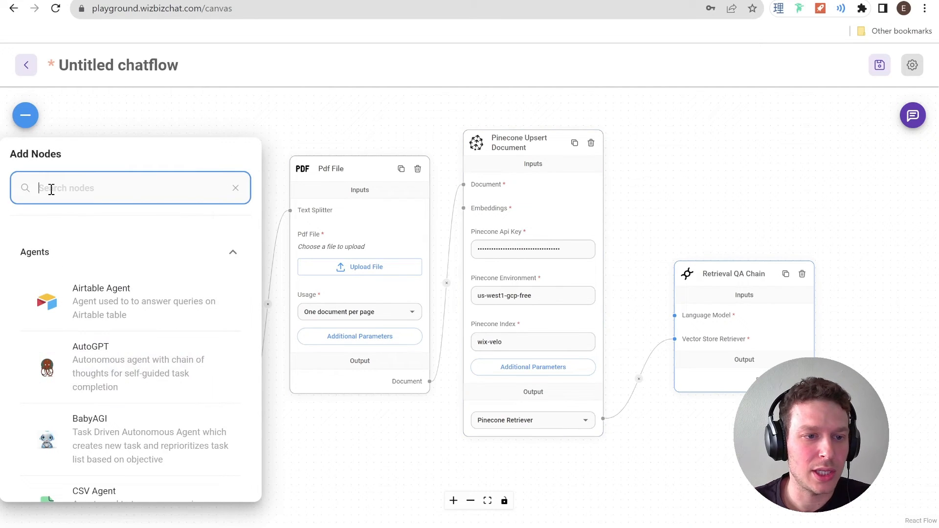
{"action": "type", "text": "llm"}
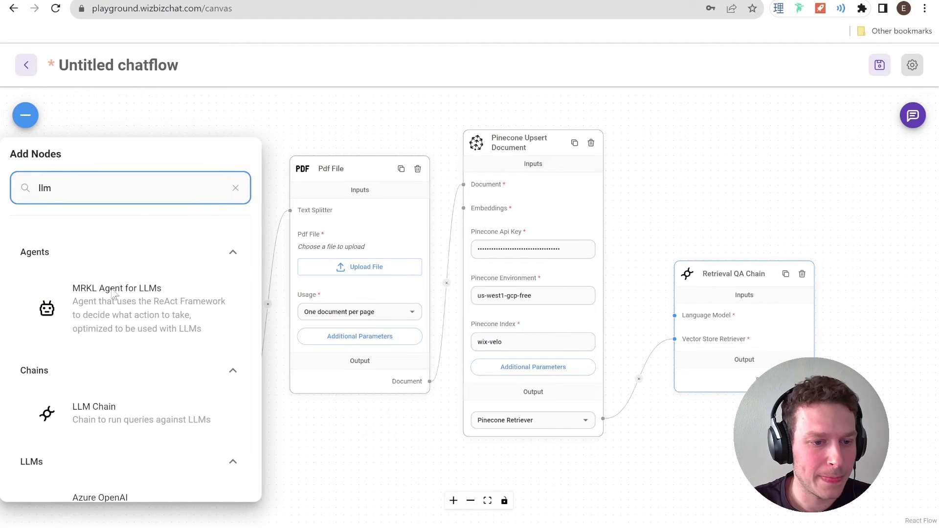
{"action": "scroll", "coordinate": [129, 332], "scroll_direction": "down", "scroll_amount": 5}
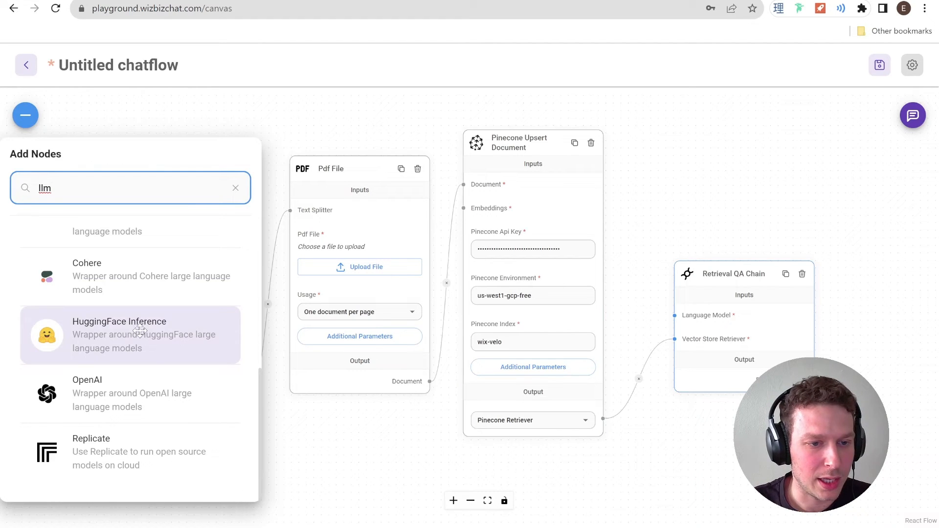
{"action": "left_click_drag", "start_coordinate": [151, 390], "coordinate": [732, 168]}
{"action": "left_click", "coordinate": [731, 168]}
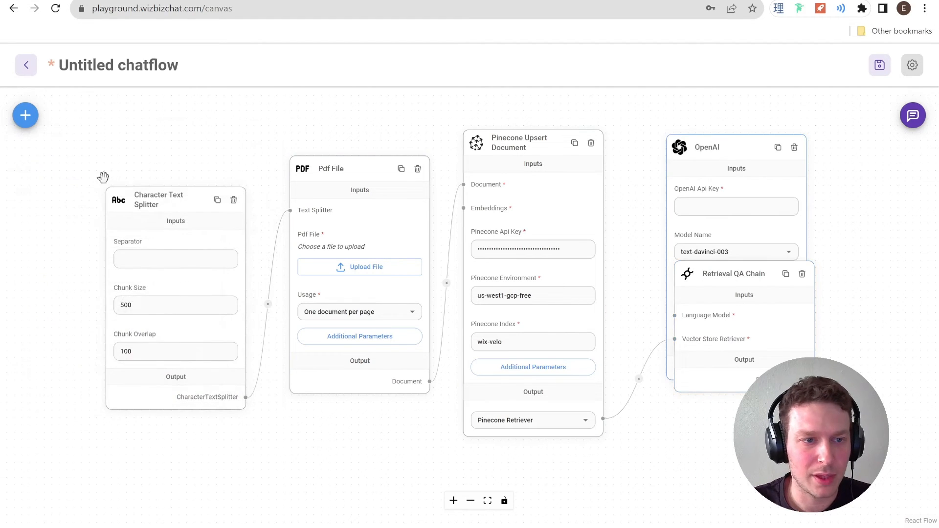
- Add an OpenAI Embeddings node and wire it into the Pinecone node's Embeddings input
{"action": "left_click", "coordinate": [26, 115]}
{"action": "double_click", "coordinate": [96, 175]}
{"action": "type", "text": "embed"}
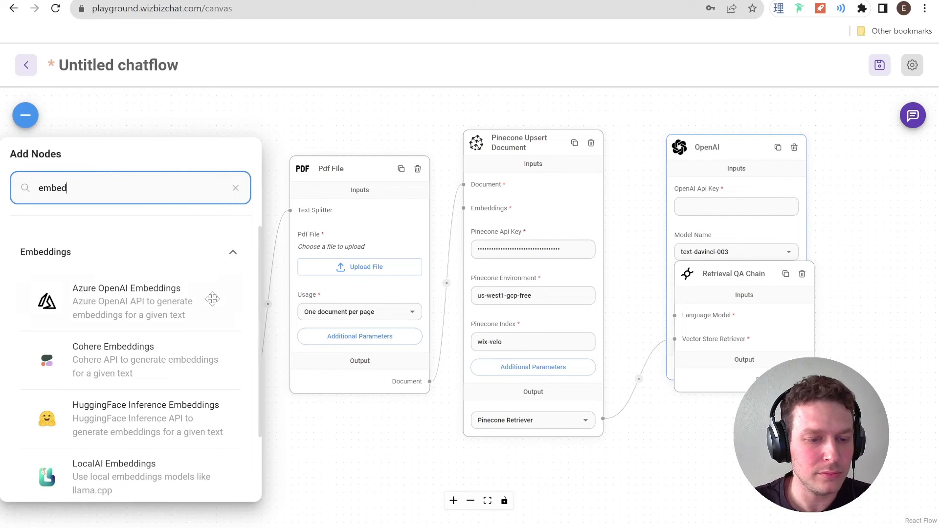
{"action": "scroll", "coordinate": [132, 342], "scroll_direction": "down", "scroll_amount": 2}
{"action": "left_click_drag", "start_coordinate": [127, 452], "coordinate": [725, 430]}
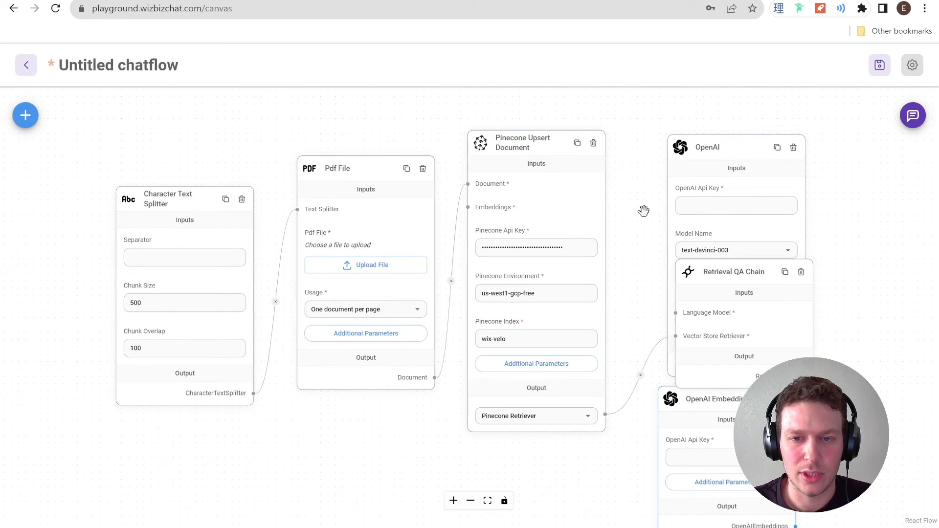
{"action": "scroll", "coordinate": [643, 210], "scroll_direction": "down", "scroll_amount": 3}
{"action": "left_click_drag", "start_coordinate": [695, 166], "coordinate": [401, 393]}
{"action": "left_click_drag", "start_coordinate": [686, 342], "coordinate": [538, 422]}
{"action": "left_click_drag", "start_coordinate": [584, 506], "coordinate": [517, 205]}
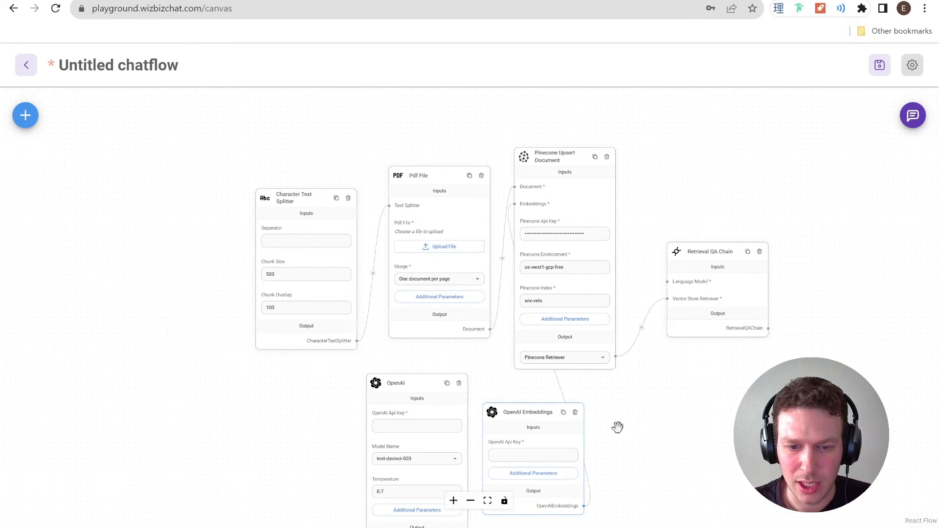
{"action": "scroll", "coordinate": [664, 377], "scroll_direction": "down", "scroll_amount": 3}
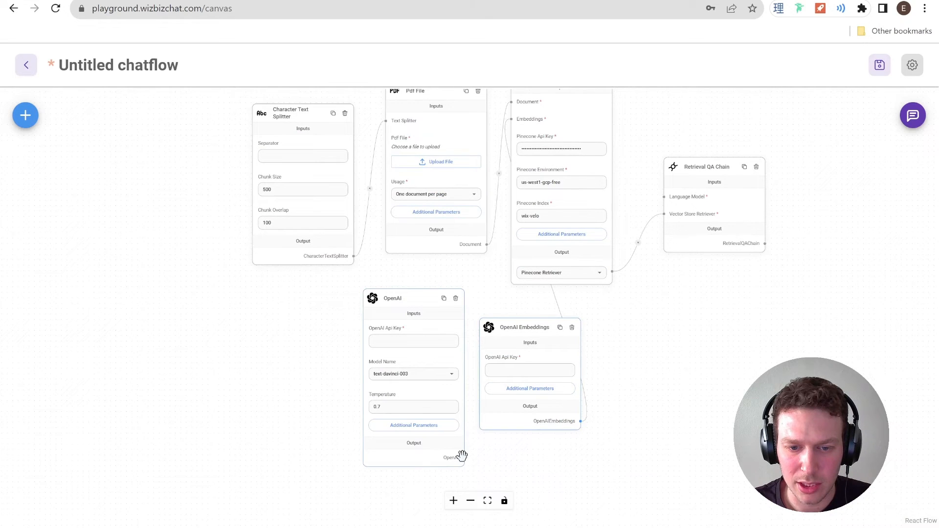
{"action": "left_click_drag", "start_coordinate": [463, 457], "coordinate": [662, 197]}
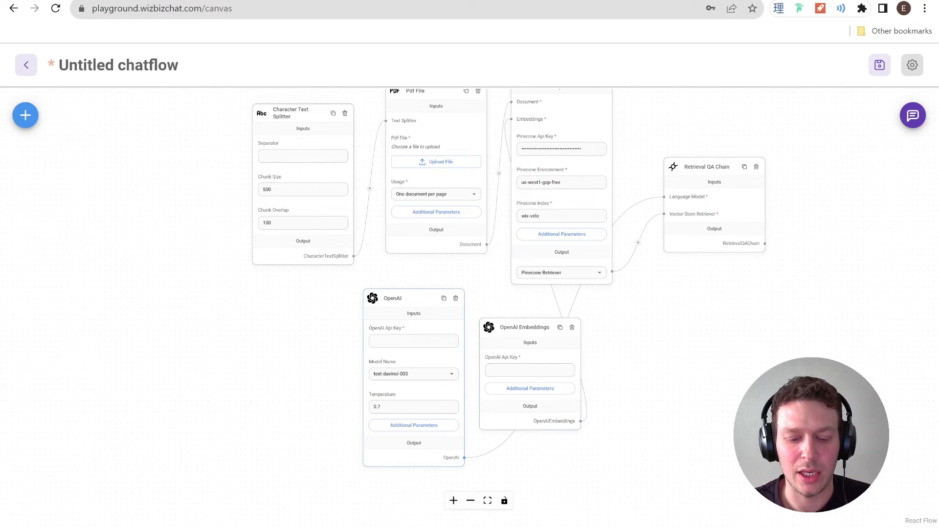
{"action": "left_click", "coordinate": [421, 340]}
{"action": "key", "text": "ctrl+v"}
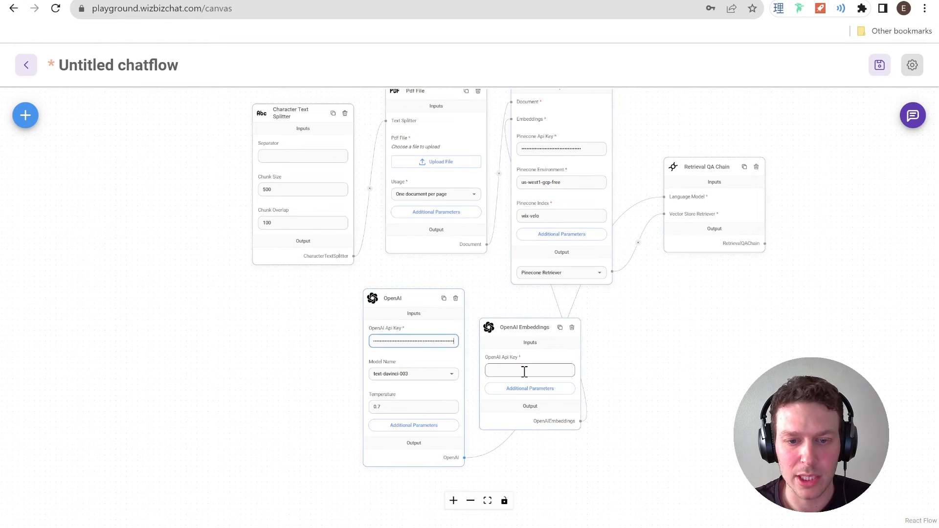
{"action": "left_click", "coordinate": [524, 370]}
{"action": "key", "text": "ctrl+v"}
{"action": "left_click", "coordinate": [660, 348]}
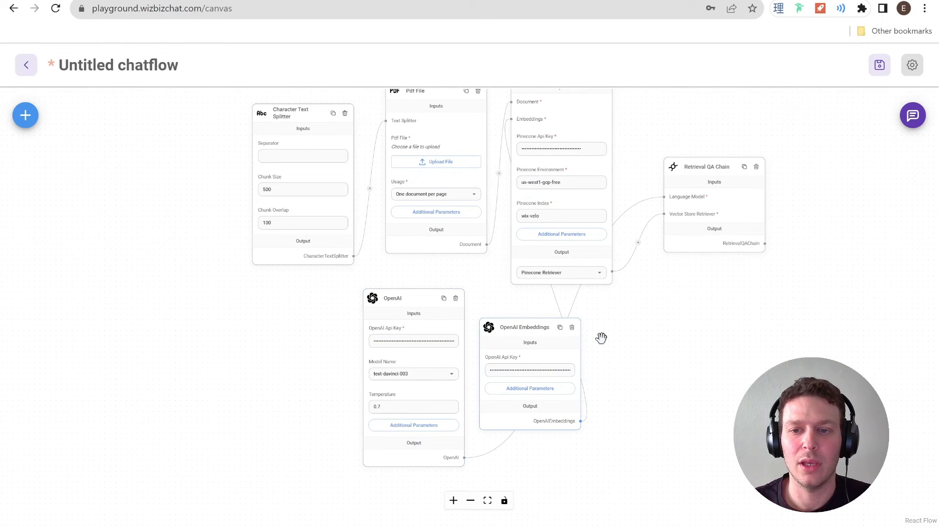
{"action": "scroll", "coordinate": [602, 337], "scroll_direction": "up", "scroll_amount": 3}
{"action": "scroll", "coordinate": [602, 337], "scroll_direction": "down", "scroll_amount": 3}
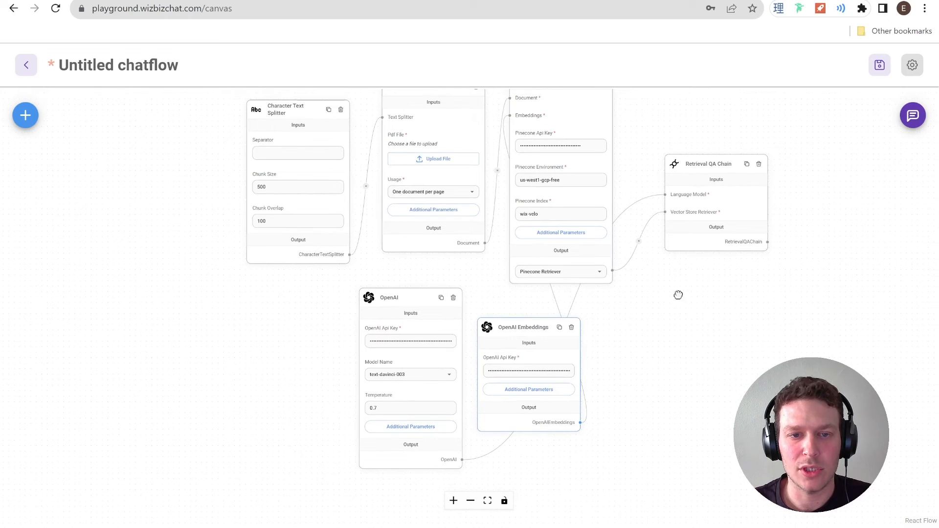
{"action": "left_click_drag", "start_coordinate": [677, 295], "coordinate": [612, 356]}
{"action": "scroll", "coordinate": [600, 261], "scroll_direction": "up", "scroll_amount": 3}
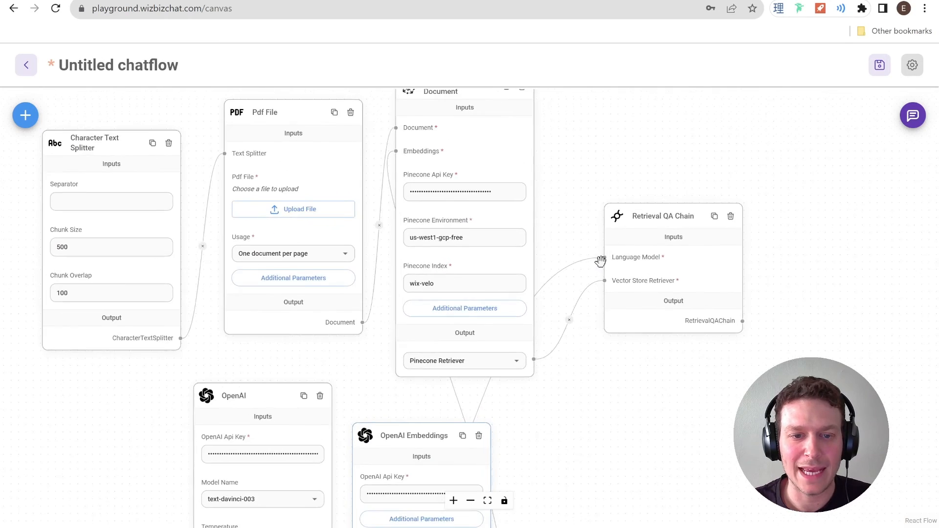
{"action": "left_click_drag", "start_coordinate": [582, 143], "coordinate": [622, 188]}
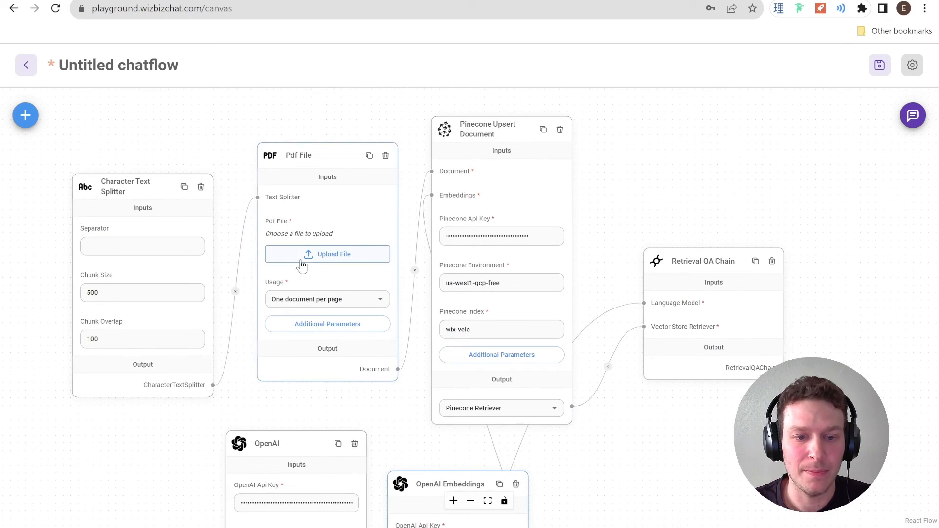
{"action": "left_click", "coordinate": [343, 298]}
{"action": "left_click", "coordinate": [360, 269]}
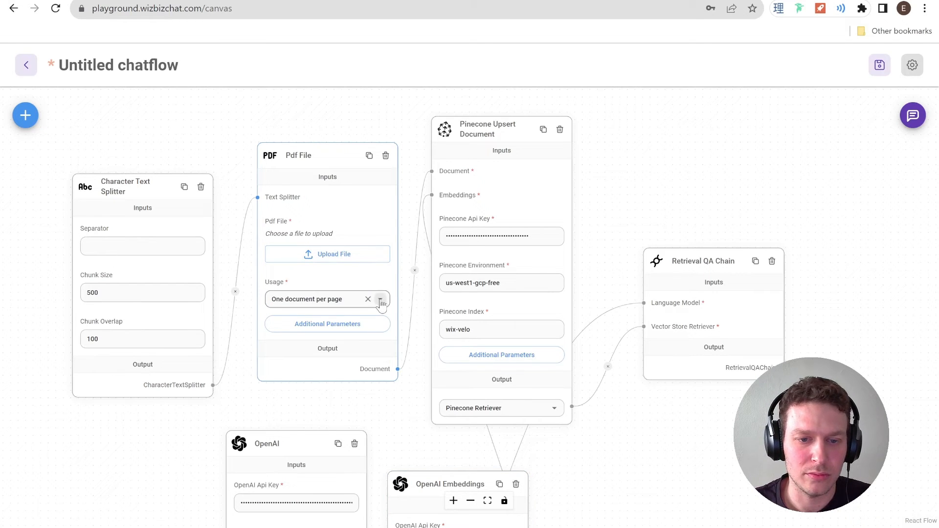
{"action": "left_click", "coordinate": [381, 300]}
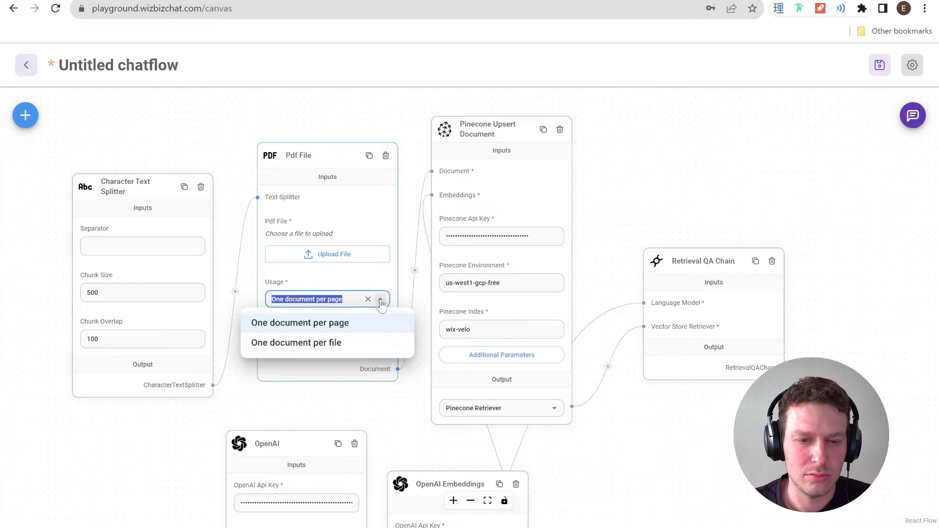
{"action": "left_click", "coordinate": [360, 268]}
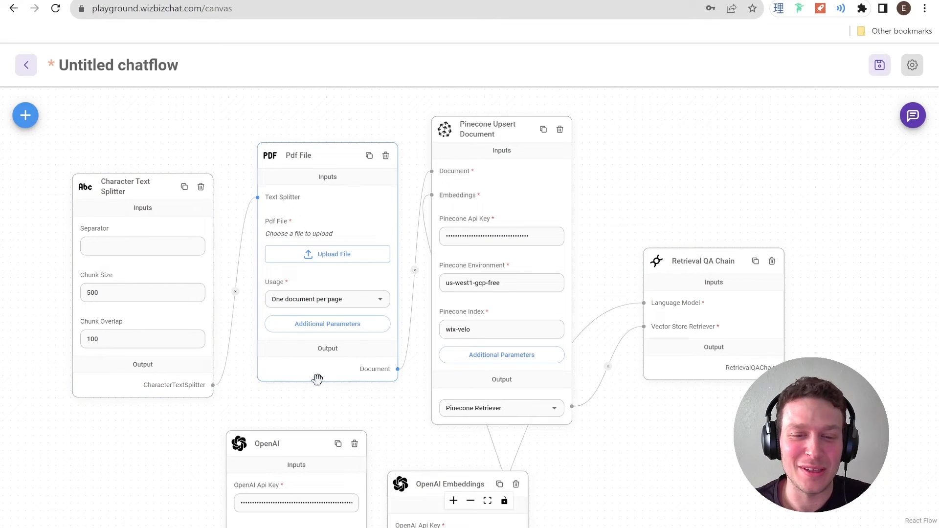
{"action": "left_click", "coordinate": [380, 299]}
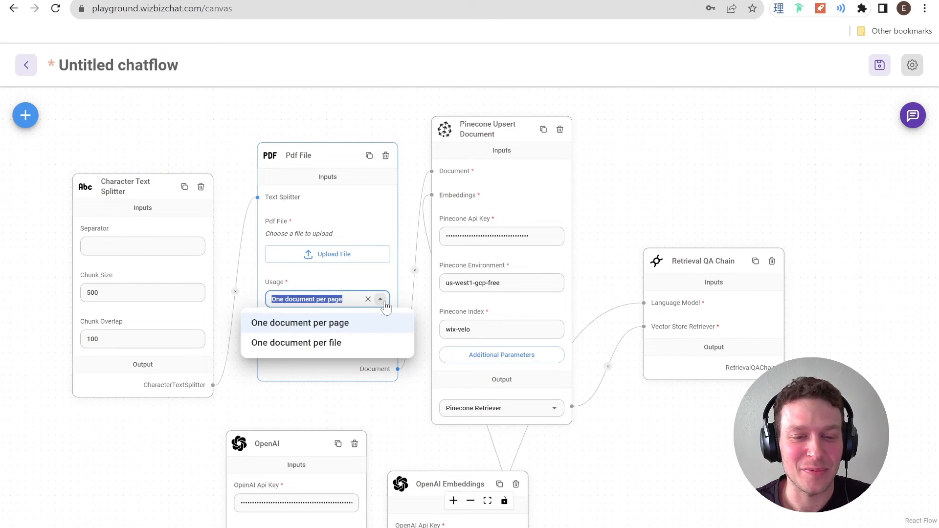
{"action": "left_click", "coordinate": [384, 302]}
{"action": "left_click", "coordinate": [384, 302]}
{"action": "left_click", "coordinate": [384, 301]}
{"action": "left_click", "coordinate": [384, 301]}
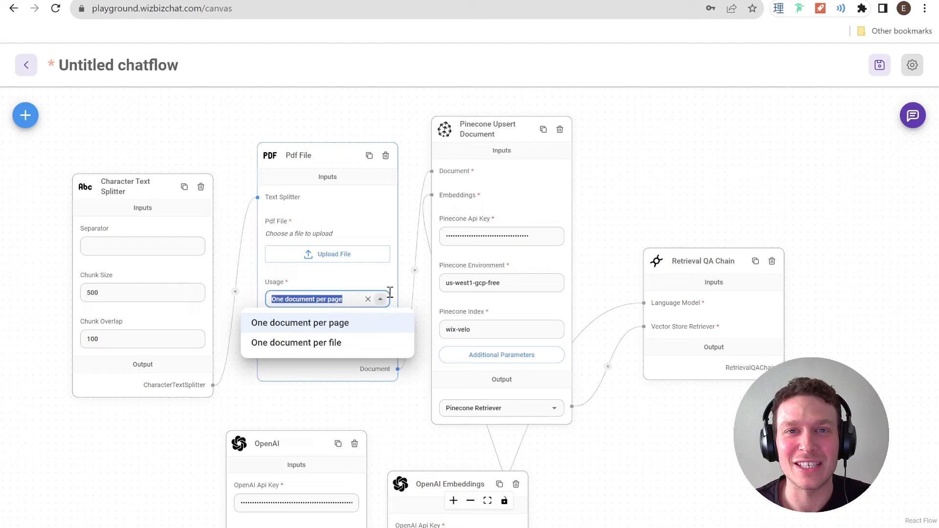
{"action": "left_click", "coordinate": [374, 217]}
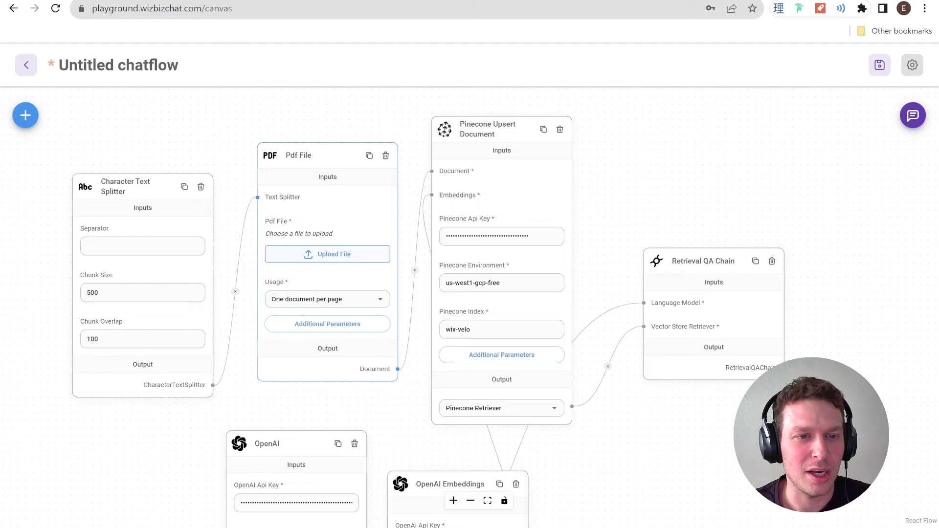
- Upload wix-quarterly-report-2023.pdf to the Pdf File node and save the chatflow named 'PDF Chatbot'
{"action": "double_click", "coordinate": [183, 82]}
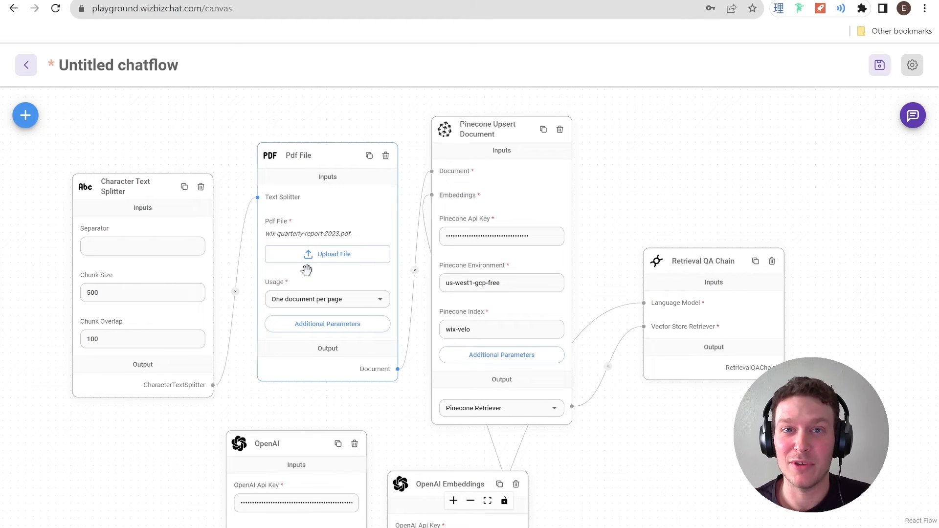
{"action": "left_click", "coordinate": [912, 116]}
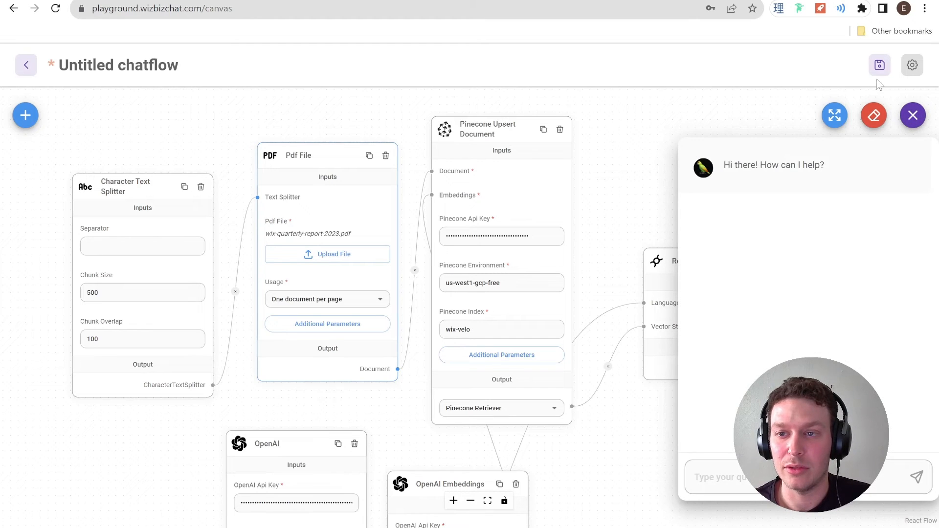
{"action": "left_click", "coordinate": [880, 66]}
{"action": "left_click", "coordinate": [472, 281]}
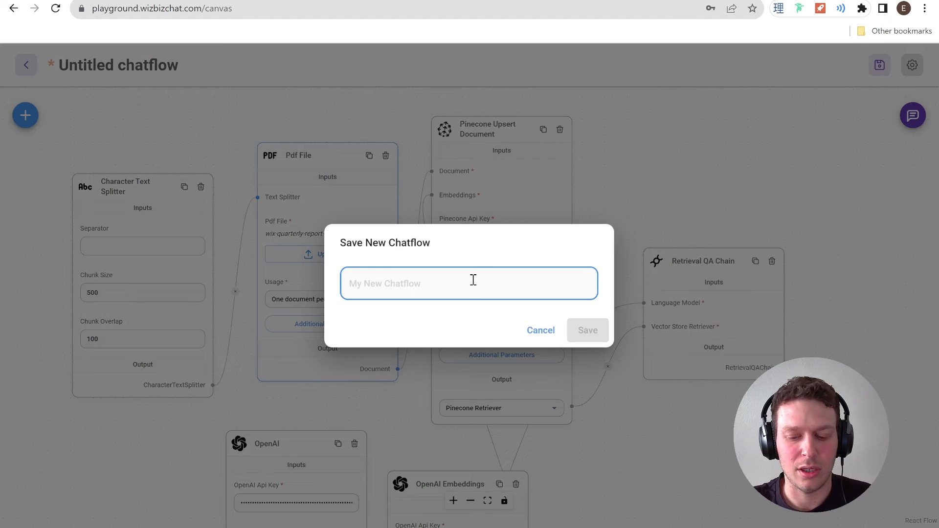
{"action": "type", "text": "PDF C"}
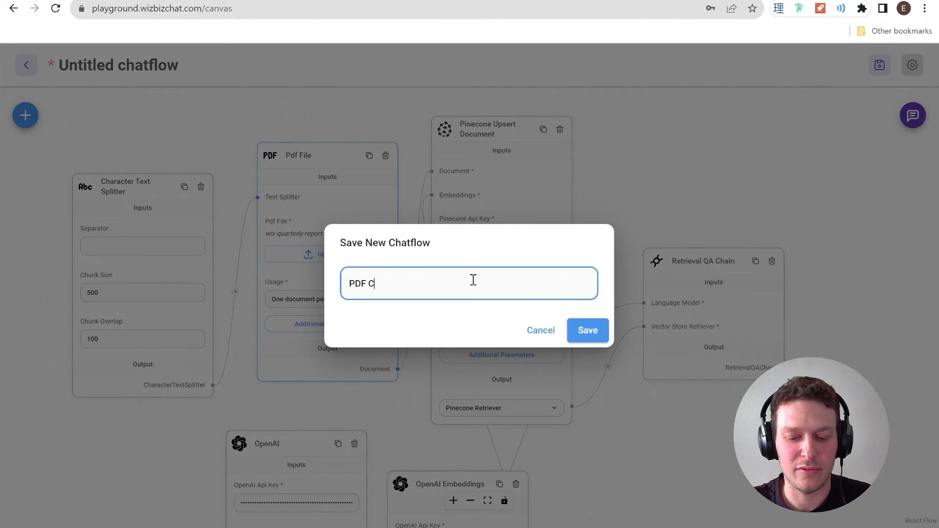
{"action": "type", "text": "Hat"}
{"action": "key", "text": "BackSpace"}
{"action": "key", "text": "BackSpace"}
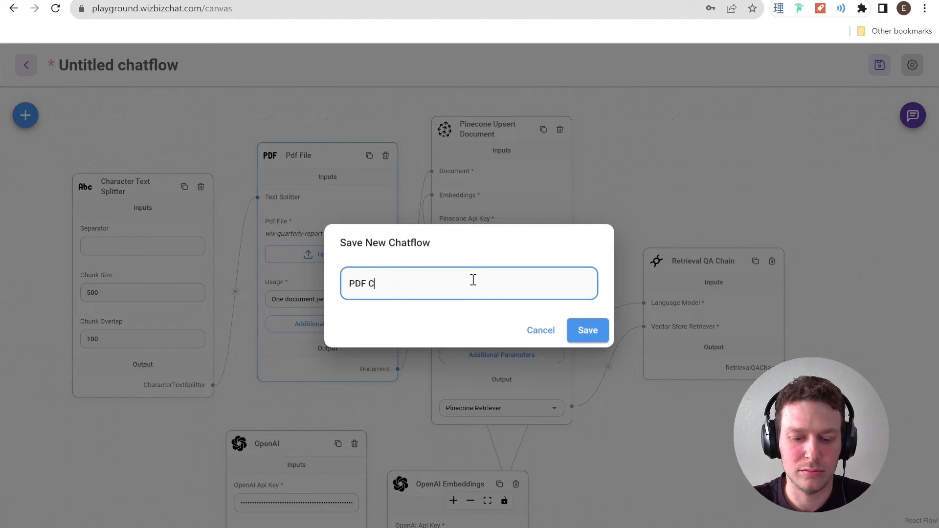
{"action": "type", "text": "hatbot"}
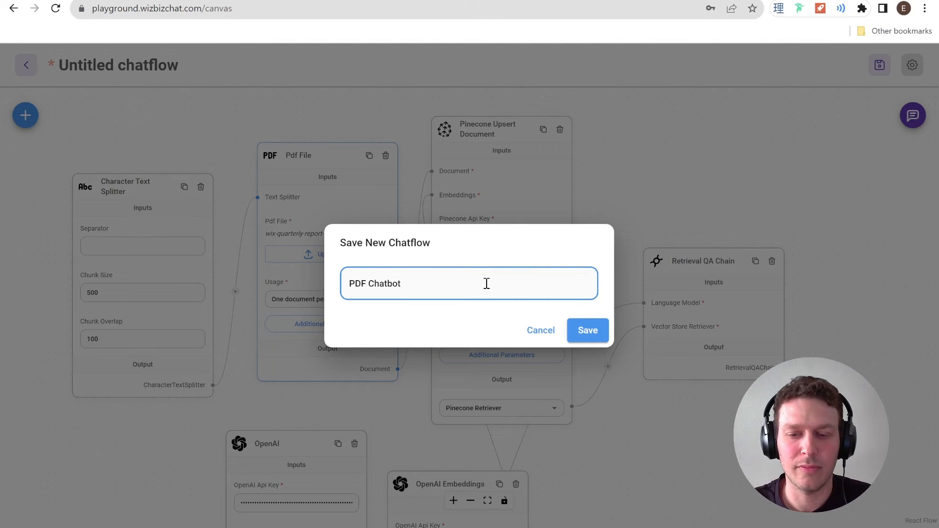
{"action": "left_click", "coordinate": [562, 328]}
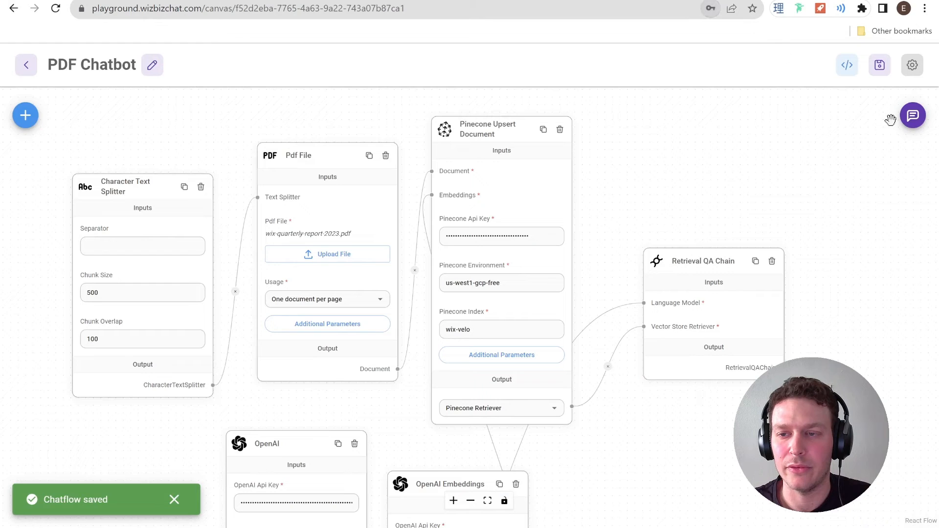
{"action": "left_click", "coordinate": [879, 65]}
- Ask the test chat 'what were wix's earnings in 2023?', which returns a Pinecone upsert FetchError
{"action": "left_click", "coordinate": [912, 115]}
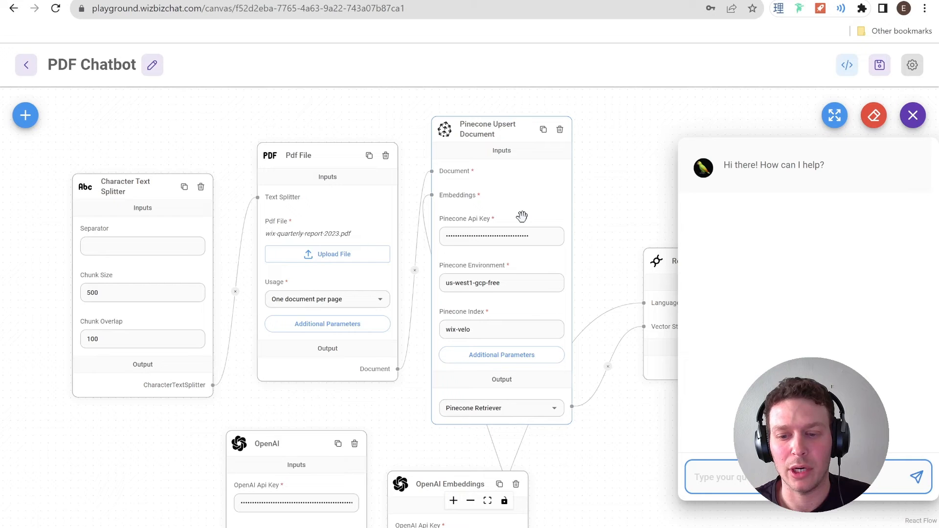
{"action": "type", "text": "what were w"}
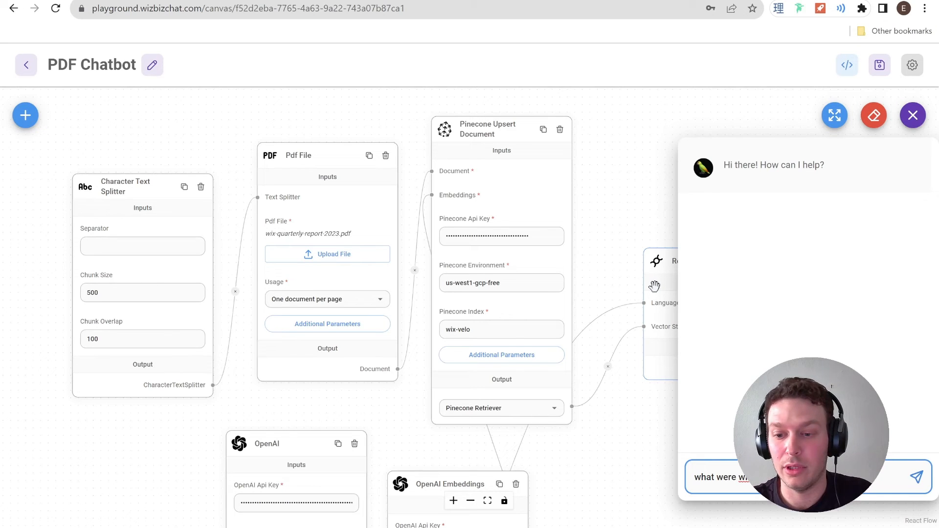
{"action": "key", "text": "Return"}
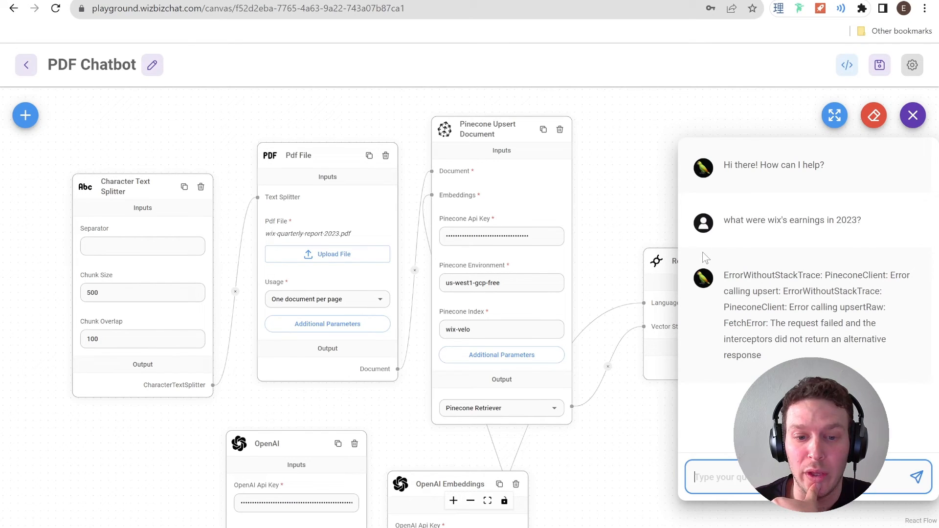
{"action": "scroll", "coordinate": [624, 196], "scroll_direction": "down", "scroll_amount": 3}
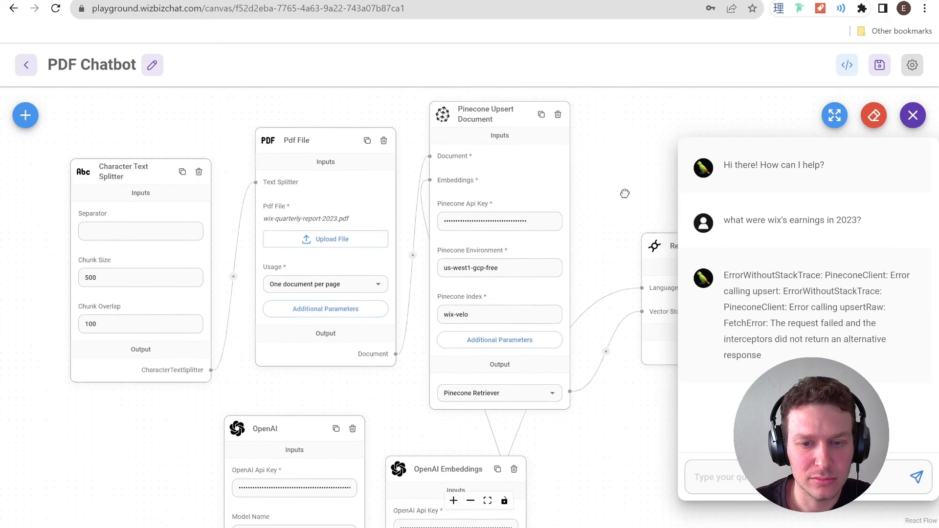
- Check Pinecone's index list to confirm the existing index is named wix-demo
{"action": "scroll", "coordinate": [577, 202], "scroll_direction": "down", "scroll_amount": 1}
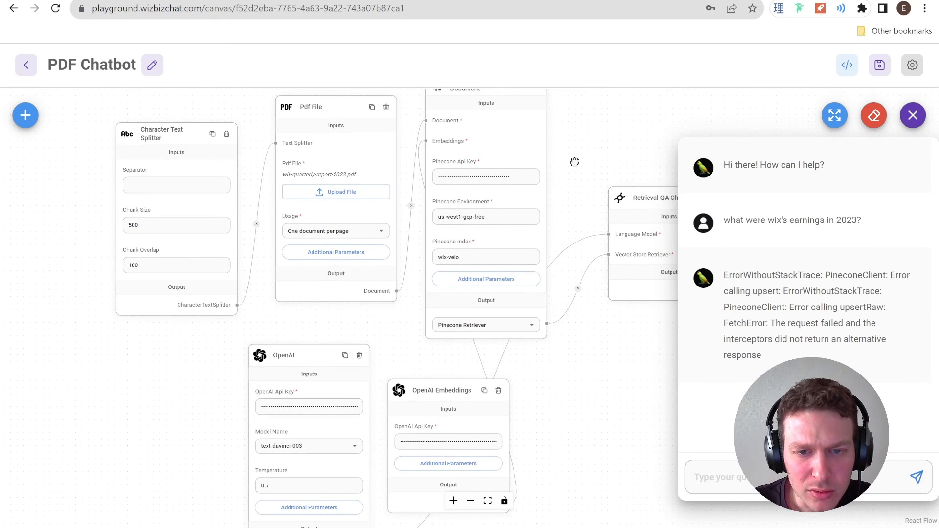
{"action": "left_click_drag", "start_coordinate": [572, 161], "coordinate": [572, 175]}
{"action": "left_click", "coordinate": [466, 273]}
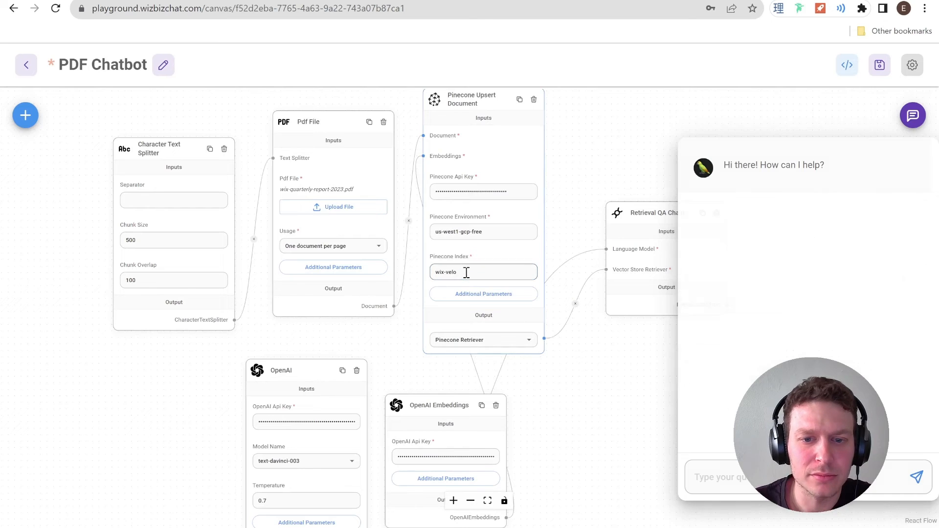
{"action": "mouse_move", "coordinate": [466, 273]}
{"action": "left_mouse_down"}
{"action": "mouse_move", "coordinate": [450, 273]}
{"action": "mouse_move", "coordinate": [473, 279]}
{"action": "left_mouse_up"}
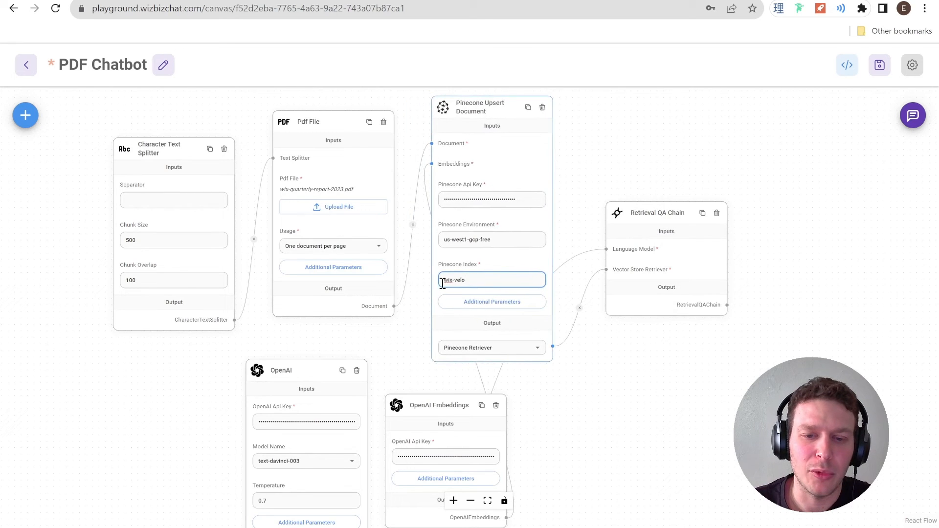
{"action": "scroll", "coordinate": [470, 281], "scroll_direction": "up", "scroll_amount": 1}
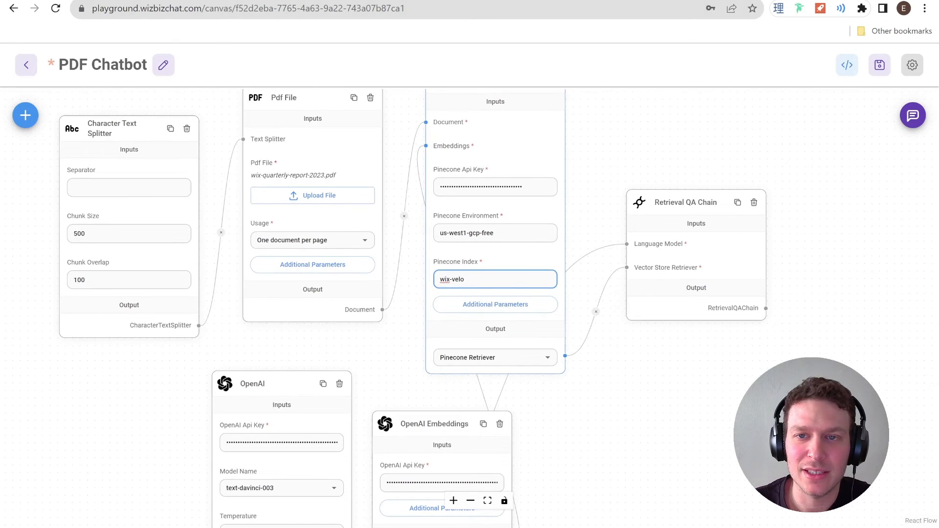
{"action": "left_click", "coordinate": [619, 1]}
{"action": "left_click", "coordinate": [79, 188]}
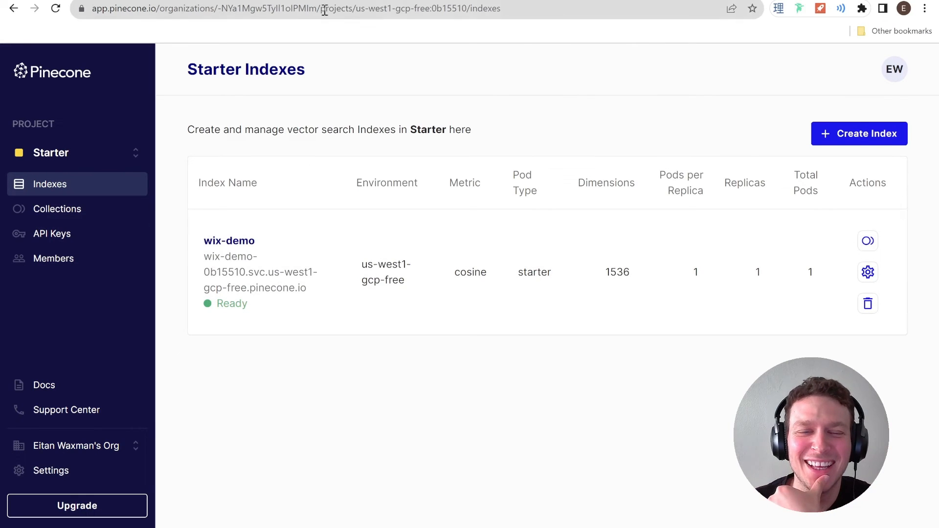
{"action": "left_click", "coordinate": [115, 1]}
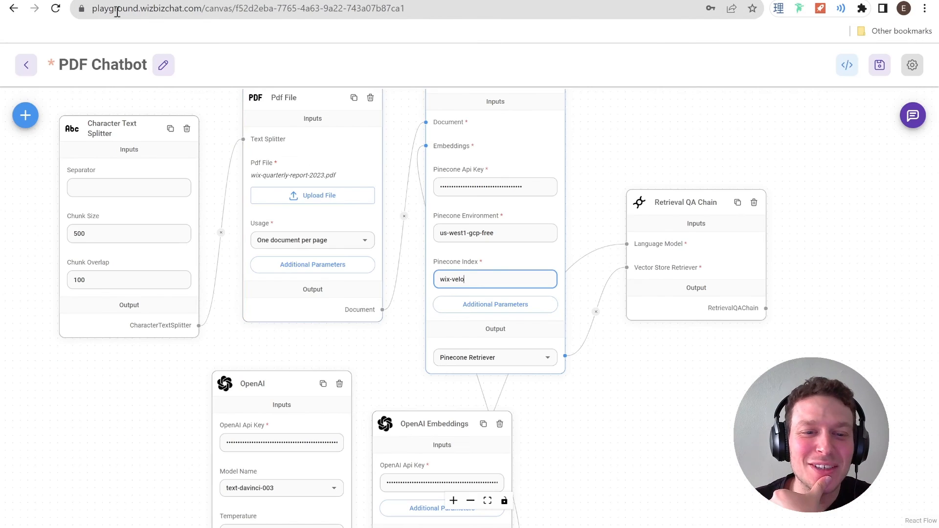
- Correct the Pinecone Index field to wix-demo and save the chatflow
{"action": "left_click", "coordinate": [475, 280]}
{"action": "type", "text": "wix-vdemo"}
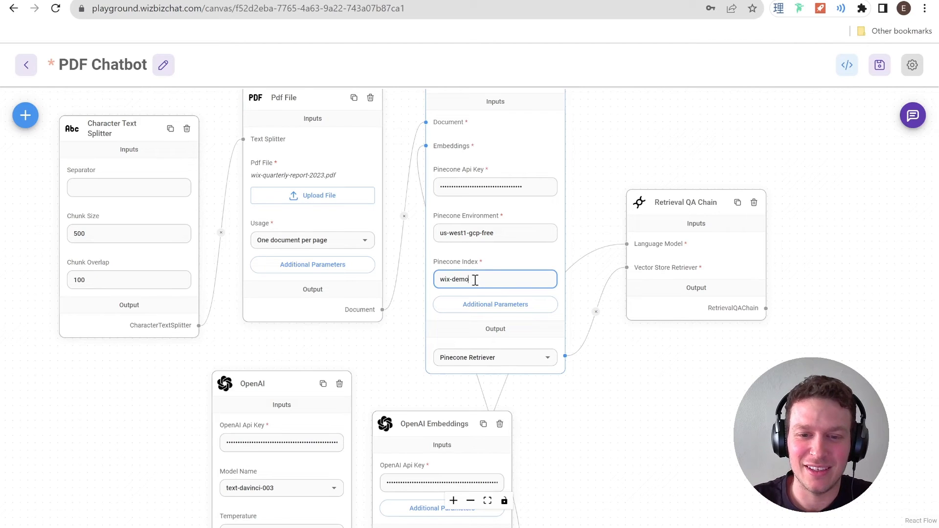
{"action": "left_click", "coordinate": [880, 73]}
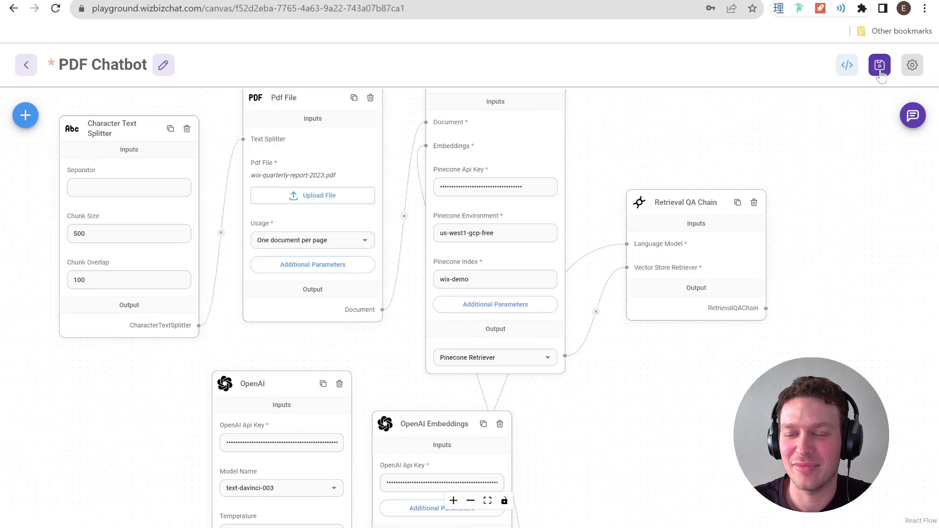
{"action": "left_click", "coordinate": [912, 115]}
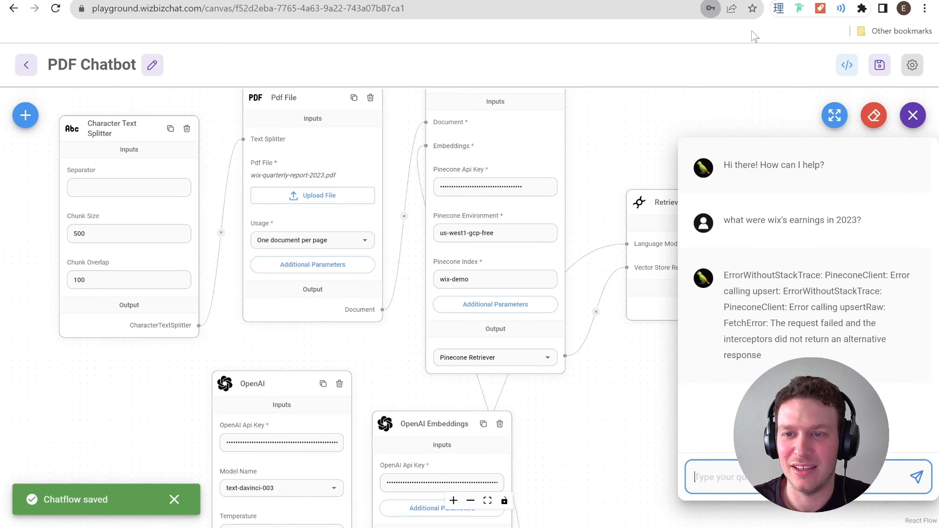
- Clear the chat history and resend the question about Wix's 2023 earnings
{"action": "left_click_drag", "start_coordinate": [868, 233], "coordinate": [711, 235]}
{"action": "key", "text": "ctrl+c"}
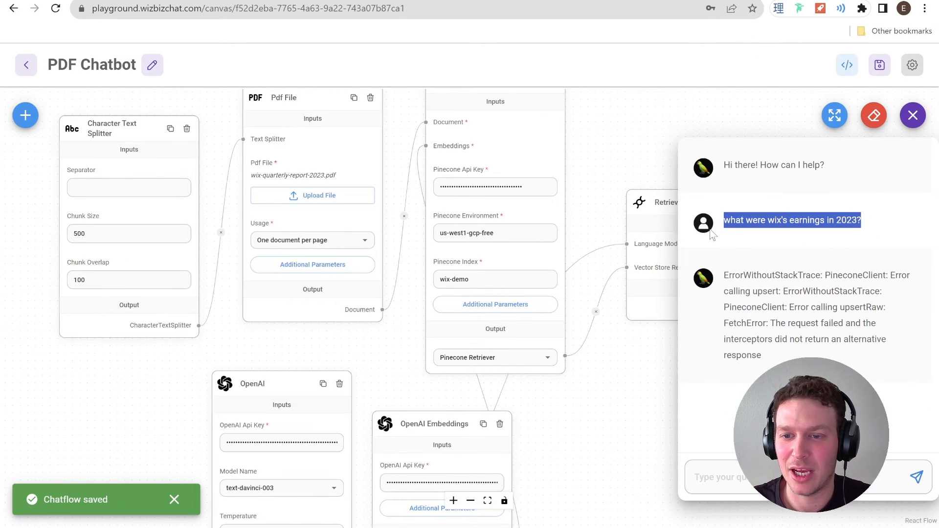
{"action": "left_click", "coordinate": [874, 115]}
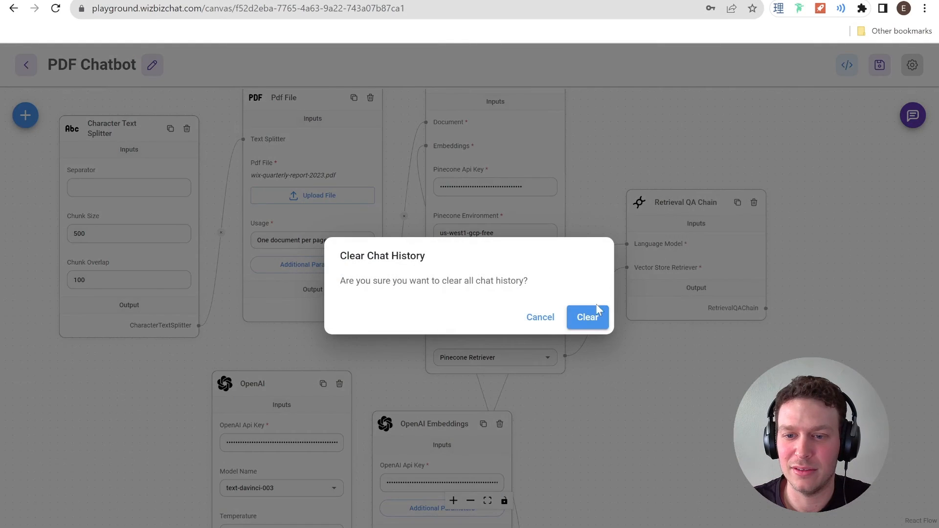
{"action": "left_click", "coordinate": [586, 316]}
{"action": "left_click", "coordinate": [912, 115]}
{"action": "key", "text": "ctrl+v"}
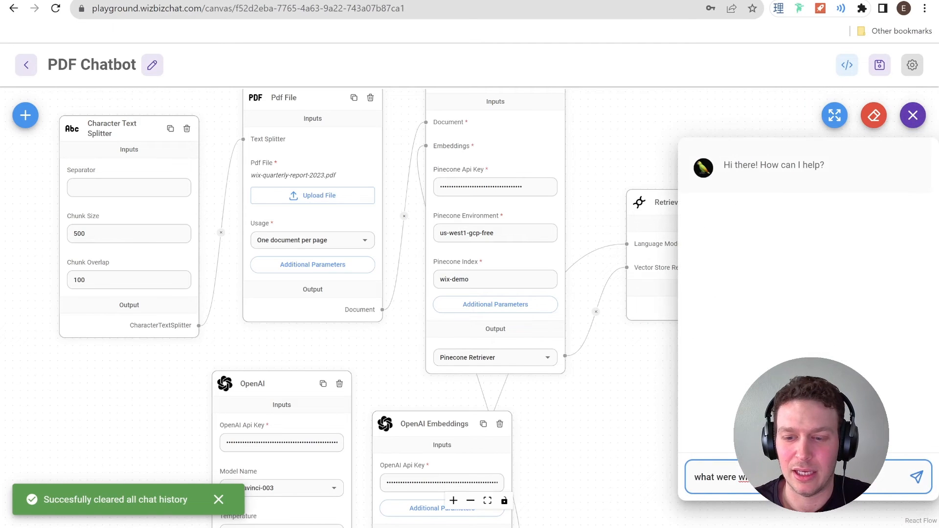
{"action": "left_click", "coordinate": [916, 477]}
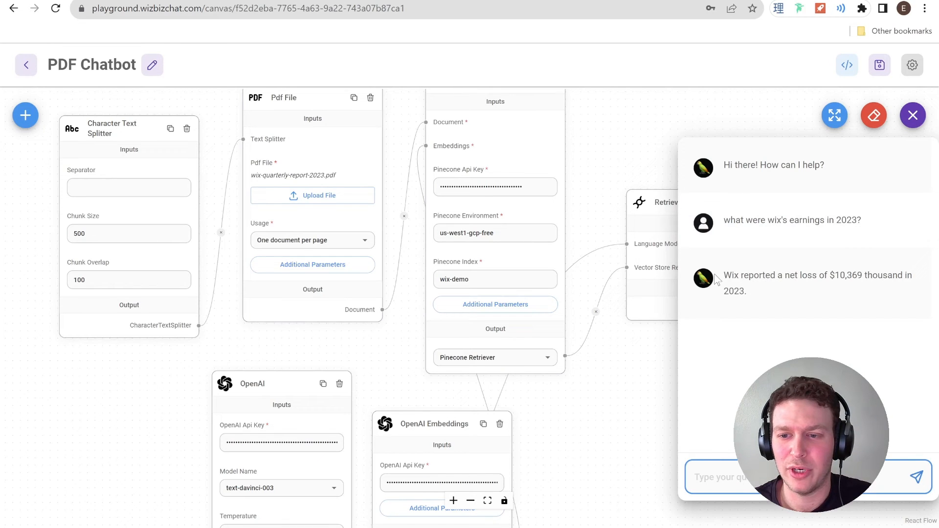
- Highlight the $10,369 thousand net loss figure in the bot's answer
{"action": "left_click_drag", "start_coordinate": [834, 276], "coordinate": [866, 276]}
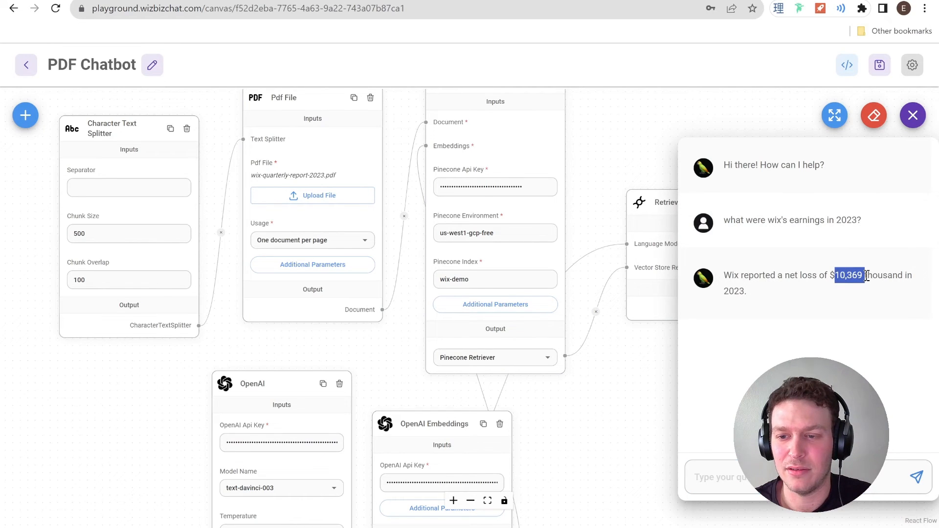
{"action": "left_click", "coordinate": [821, 332]}
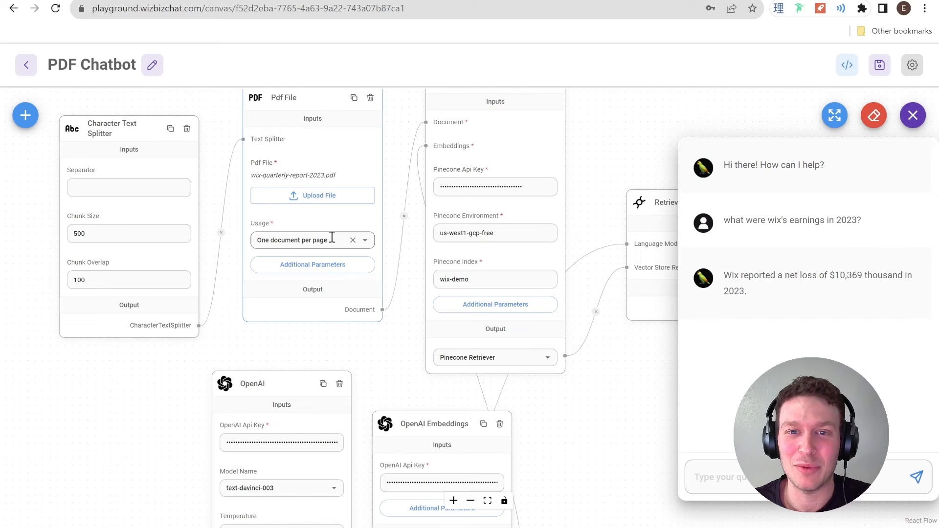
{"action": "left_click", "coordinate": [620, 1]}
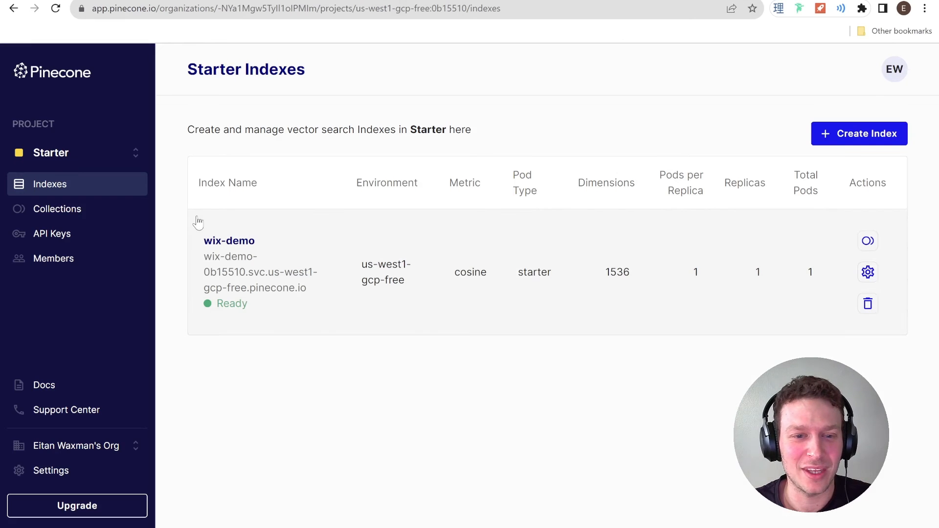
- Open the wix-demo index details and highlight its vector count of 23
{"action": "left_click", "coordinate": [229, 241]}
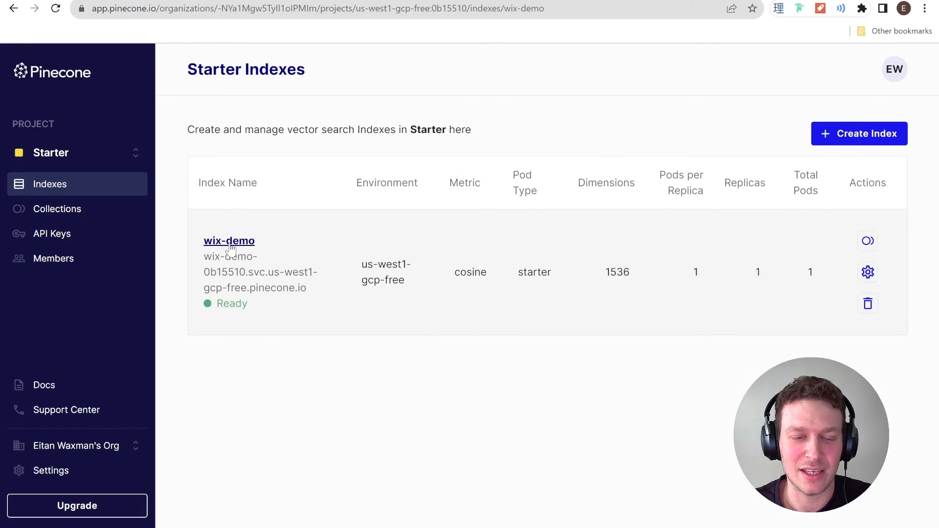
{"action": "scroll", "coordinate": [254, 241], "scroll_direction": "down", "scroll_amount": 3}
{"action": "scroll", "coordinate": [258, 246], "scroll_direction": "down", "scroll_amount": 7}
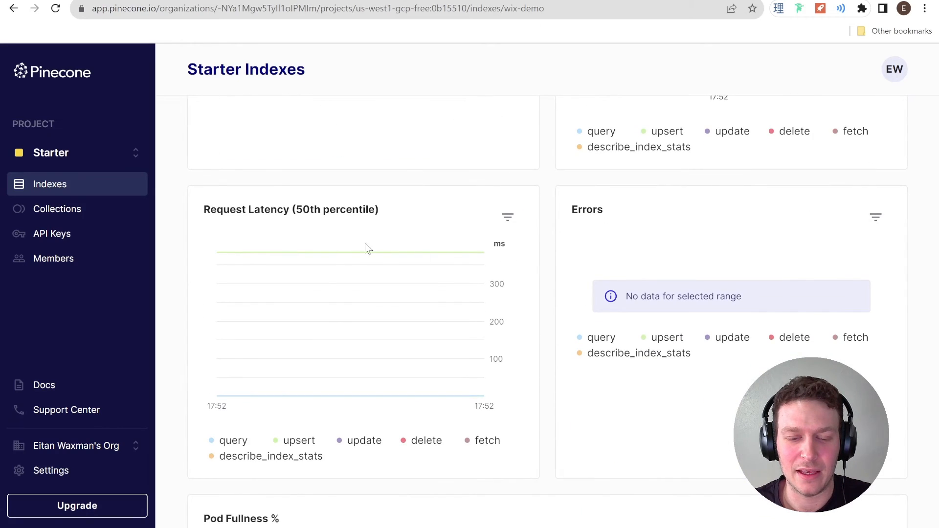
{"action": "scroll", "coordinate": [489, 268], "scroll_direction": "down", "scroll_amount": 3}
{"action": "scroll", "coordinate": [516, 279], "scroll_direction": "up", "scroll_amount": 5}
{"action": "scroll", "coordinate": [518, 282], "scroll_direction": "up", "scroll_amount": 3}
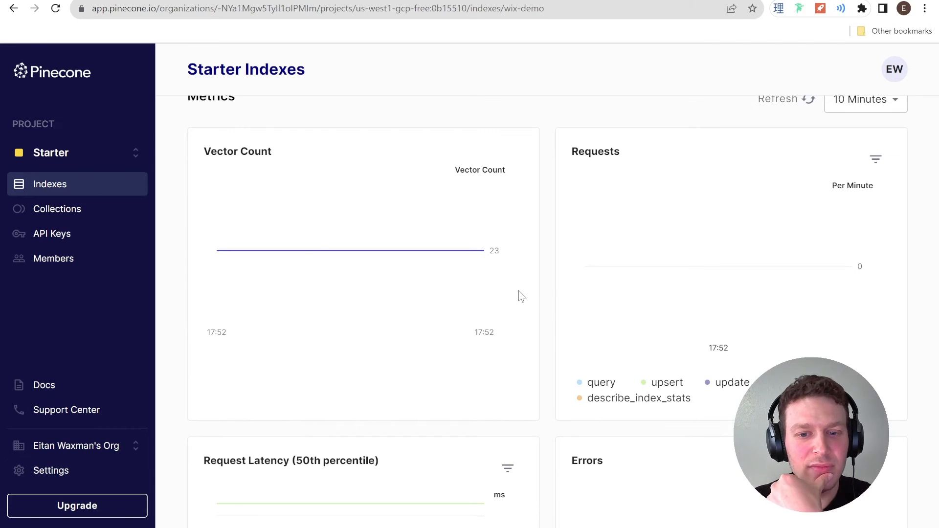
{"action": "scroll", "coordinate": [578, 313], "scroll_direction": "down", "scroll_amount": 1}
{"action": "scroll", "coordinate": [372, 356], "scroll_direction": "down", "scroll_amount": 2}
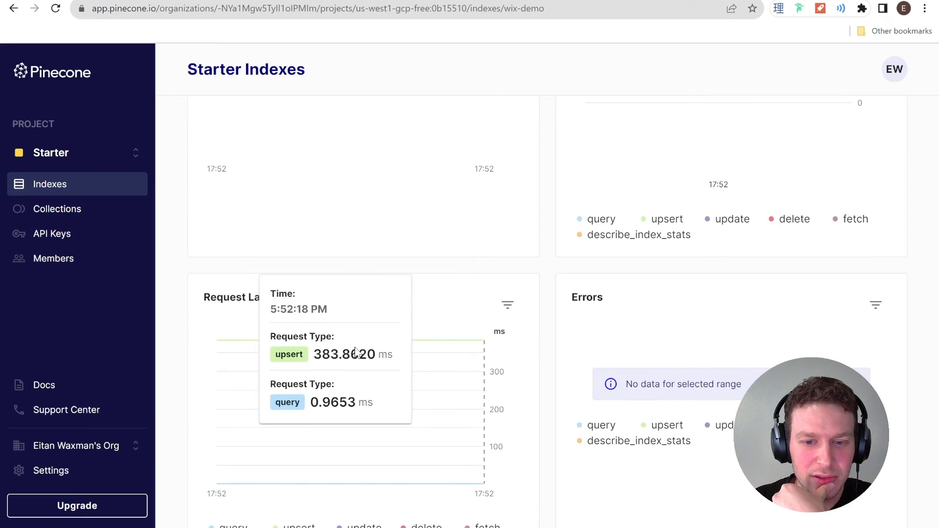
{"action": "scroll", "coordinate": [327, 311], "scroll_direction": "up", "scroll_amount": 5}
{"action": "scroll", "coordinate": [327, 314], "scroll_direction": "up", "scroll_amount": 2}
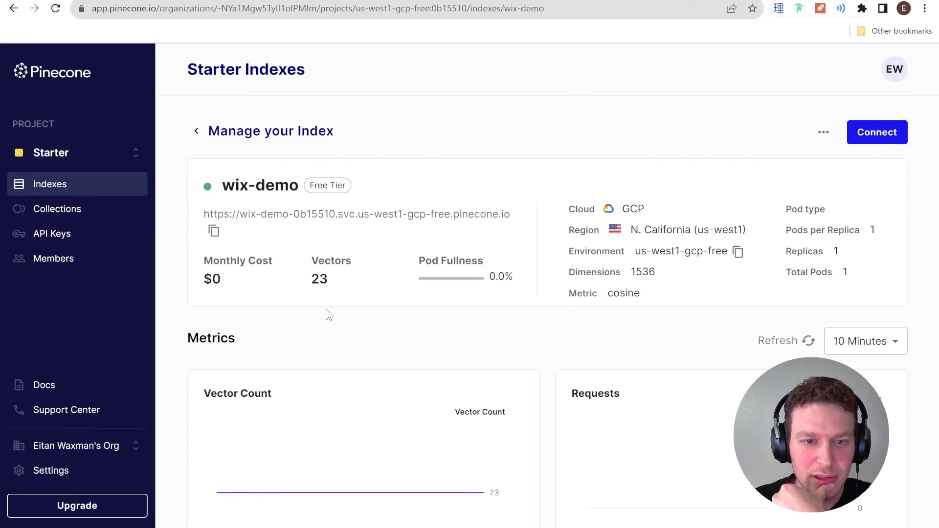
{"action": "double_click", "coordinate": [320, 280]}
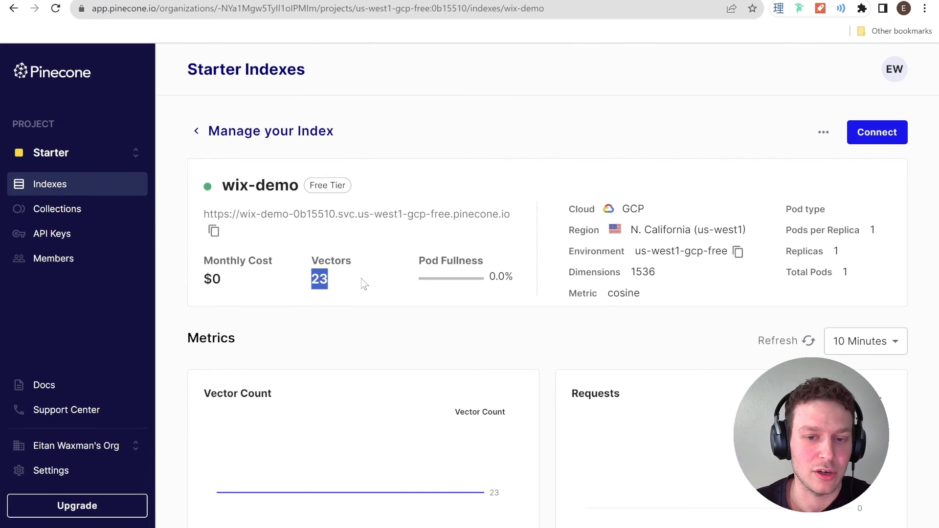
- Scroll through the wix-demo index's request metrics
{"action": "scroll", "coordinate": [364, 283], "scroll_direction": "down", "scroll_amount": 10}
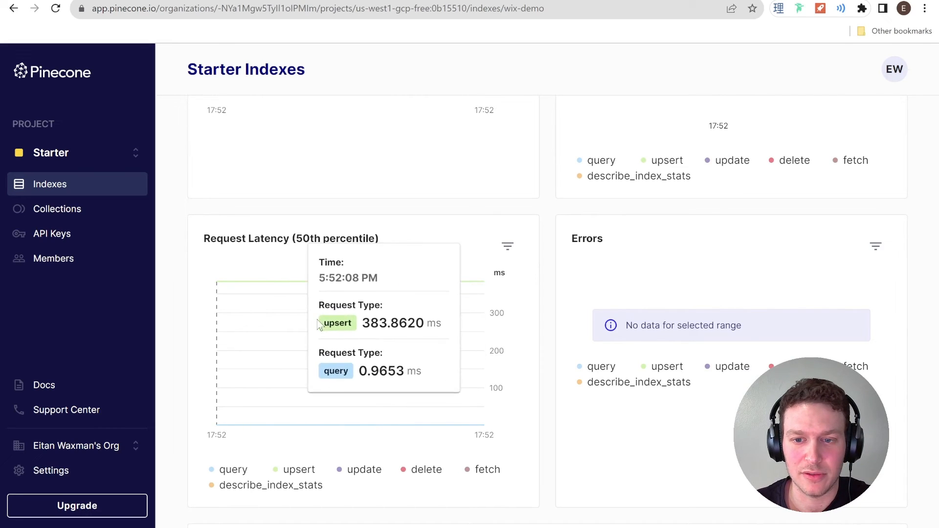
{"action": "scroll", "coordinate": [508, 356], "scroll_direction": "down", "scroll_amount": 3}
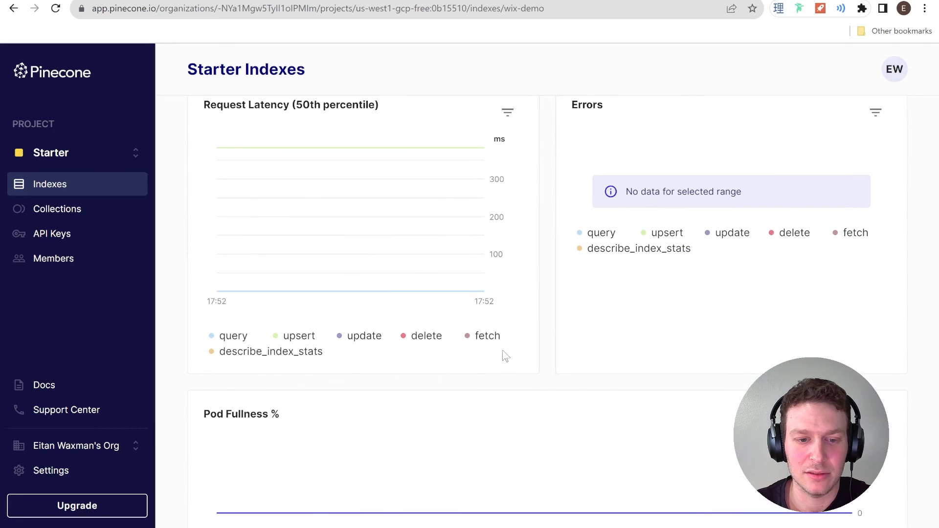
{"action": "mouse_move", "coordinate": [336, 189]}
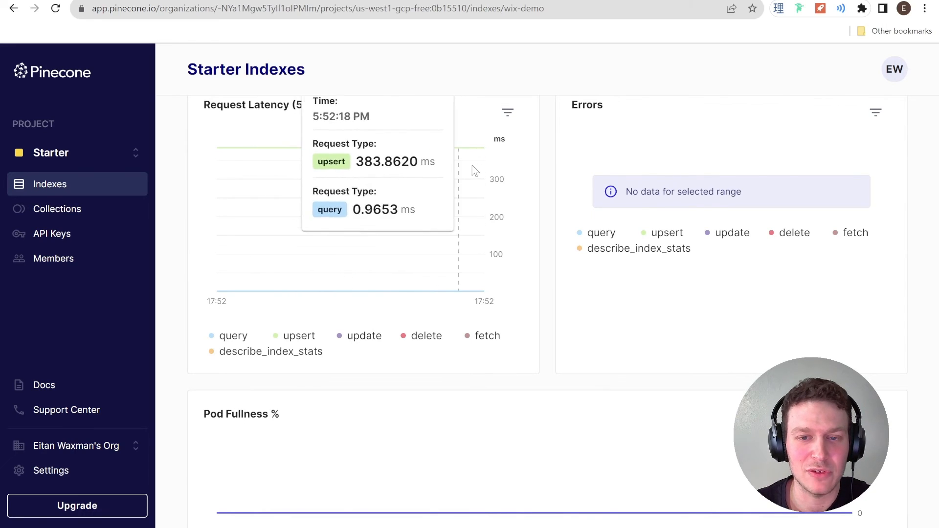
{"action": "scroll", "coordinate": [468, 208], "scroll_direction": "up", "scroll_amount": 5}
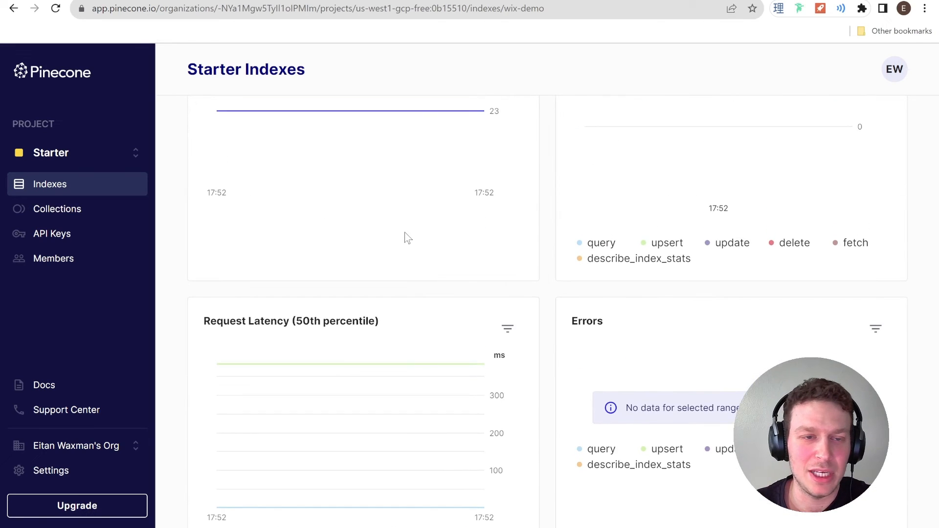
{"action": "scroll", "coordinate": [405, 234], "scroll_direction": "up", "scroll_amount": 8}
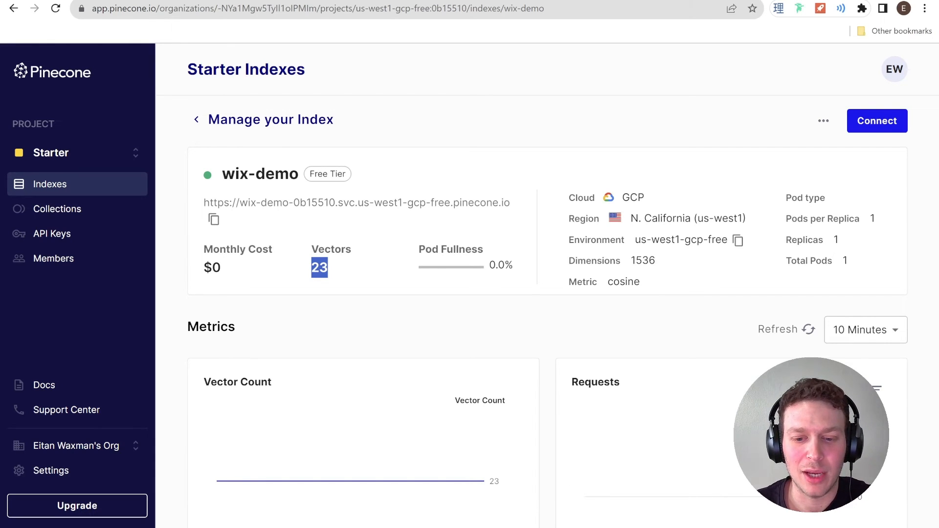
{"action": "key", "text": "alt+Tab"}
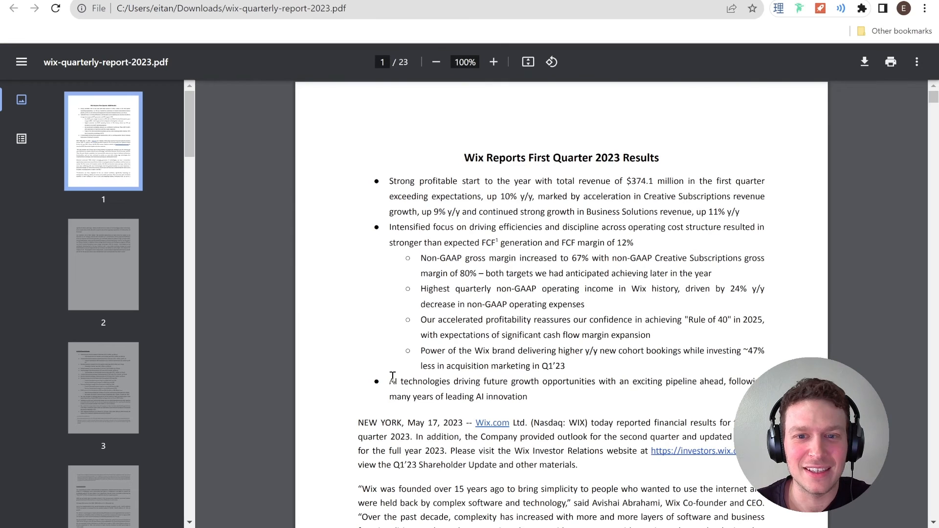
- Scroll to page 13's cash flow statement and highlight the 2023 net loss of (10,369)
{"action": "scroll", "coordinate": [472, 326], "scroll_direction": "down", "scroll_amount": 10}
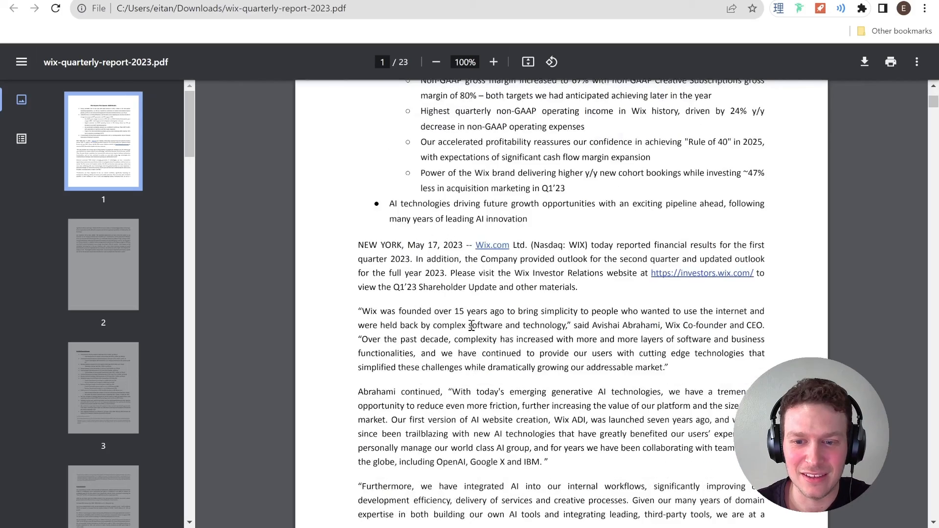
{"action": "scroll", "coordinate": [471, 325], "scroll_direction": "down", "scroll_amount": 20}
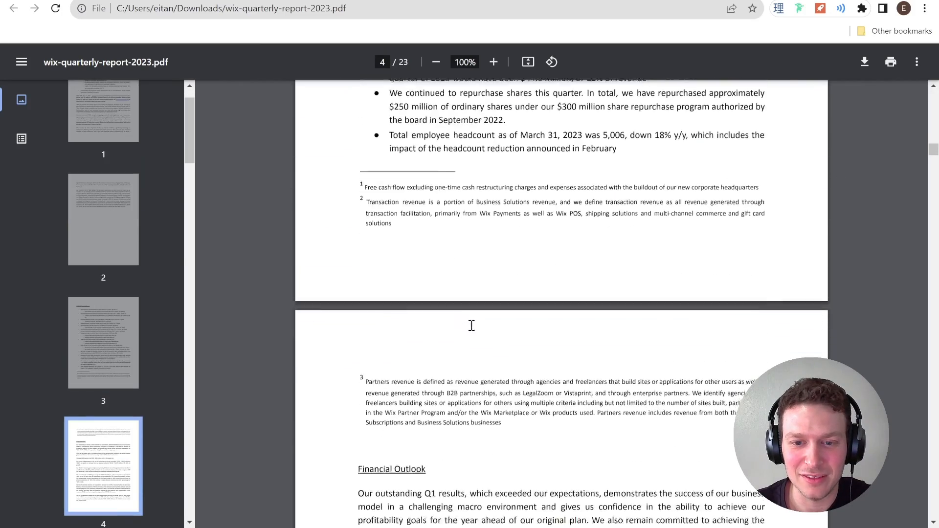
{"action": "scroll", "coordinate": [471, 325], "scroll_direction": "down", "scroll_amount": 20}
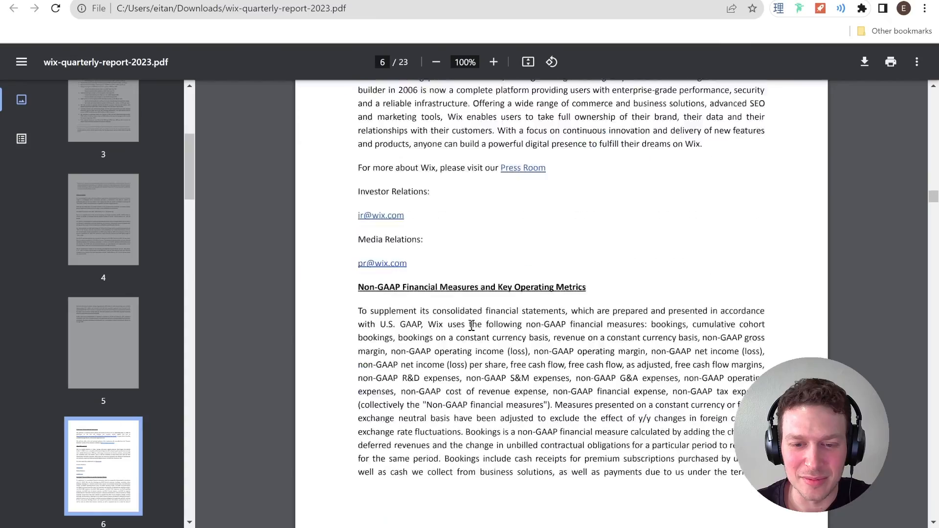
{"action": "scroll", "coordinate": [472, 325], "scroll_direction": "down", "scroll_amount": 20}
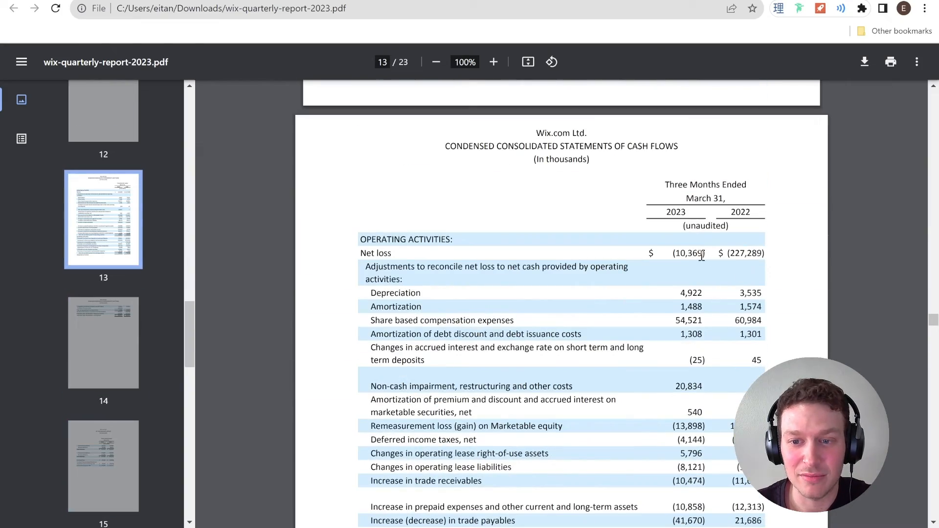
{"action": "left_click_drag", "start_coordinate": [702, 253], "coordinate": [674, 256]}
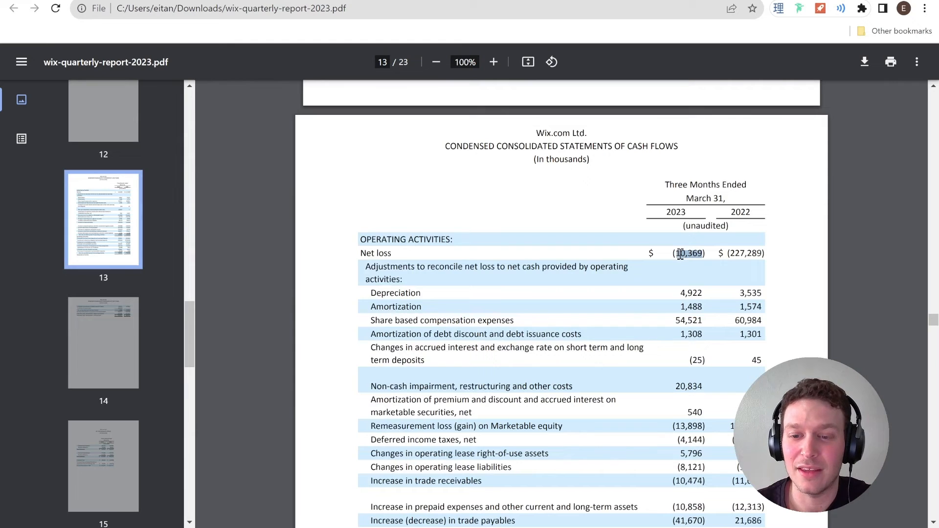
{"action": "left_click", "coordinate": [712, 276]}
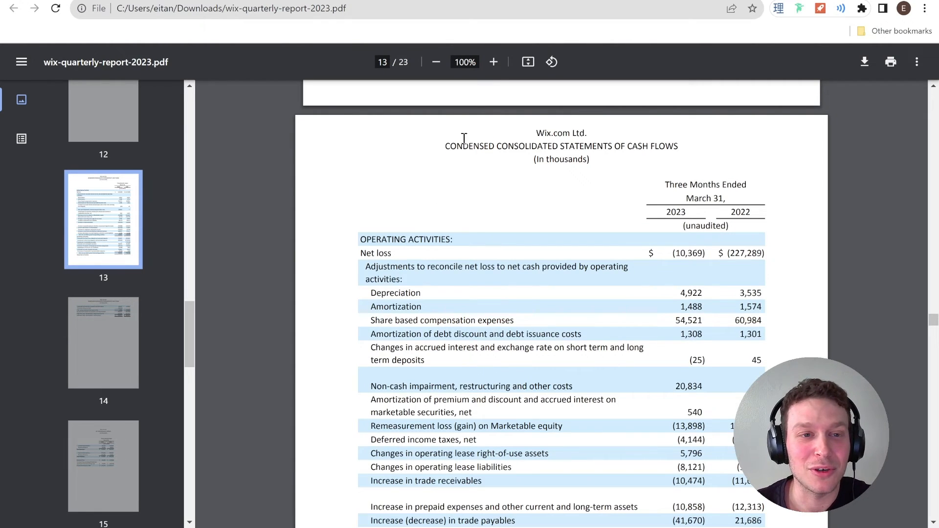
{"action": "left_click", "coordinate": [63, 0]}
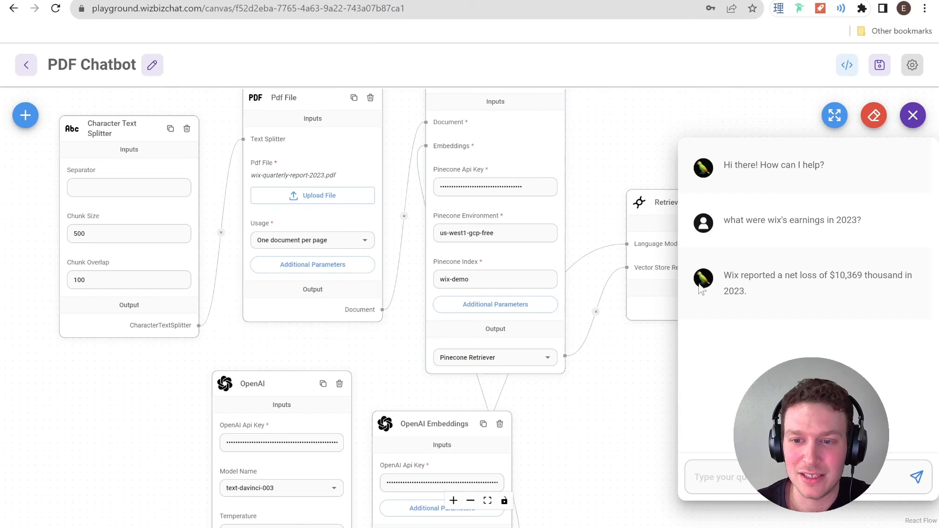
{"action": "left_click_drag", "start_coordinate": [863, 275], "coordinate": [841, 278]}
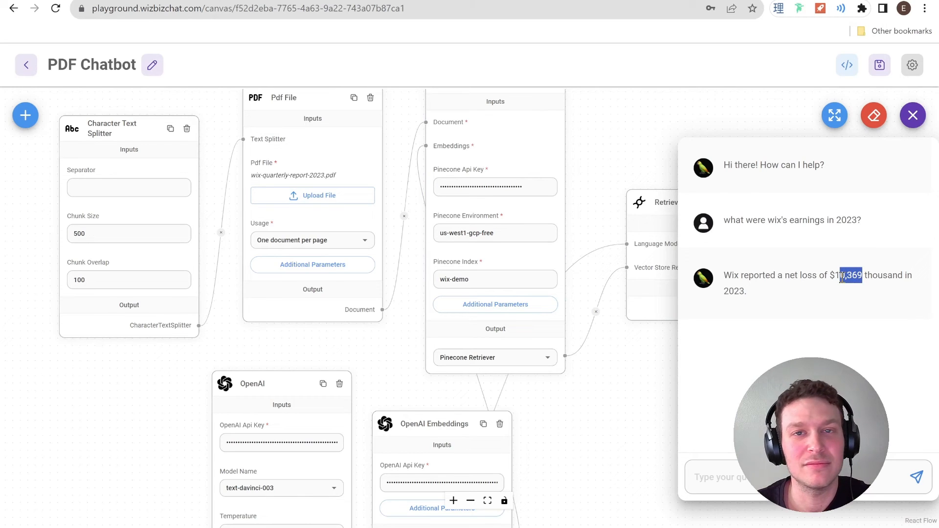
{"action": "left_click", "coordinate": [841, 295]}
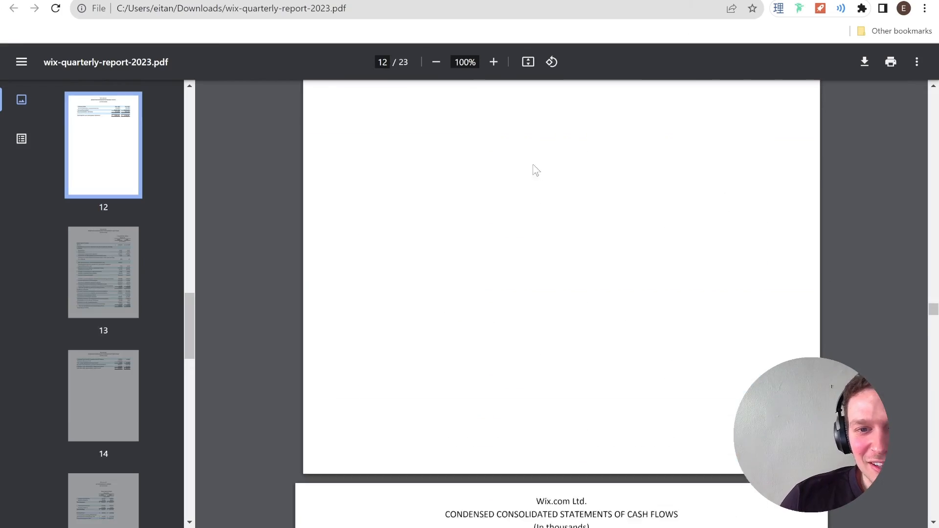
- Scroll the report back up to the page 1 paragraph of CEO remarks on AI
{"action": "scroll", "coordinate": [535, 169], "scroll_direction": "up", "scroll_amount": 20}
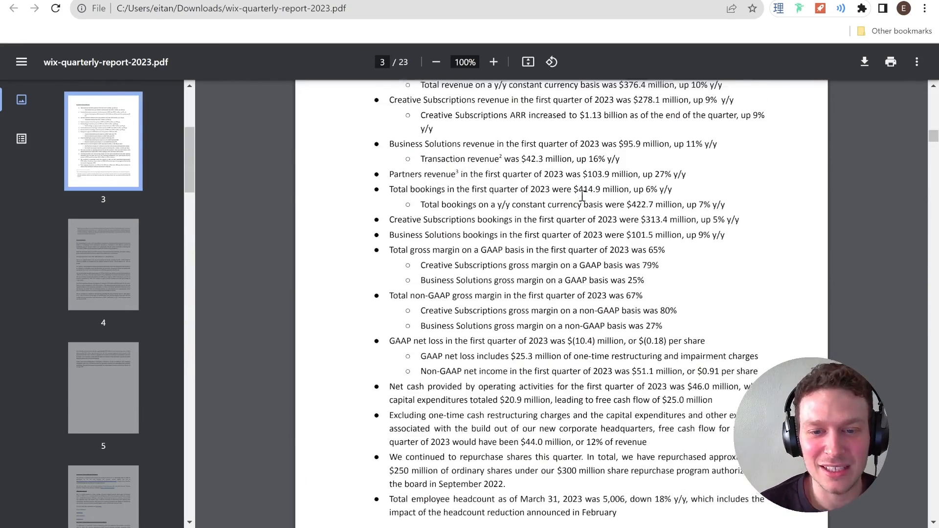
{"action": "scroll", "coordinate": [582, 196], "scroll_direction": "up", "scroll_amount": 20}
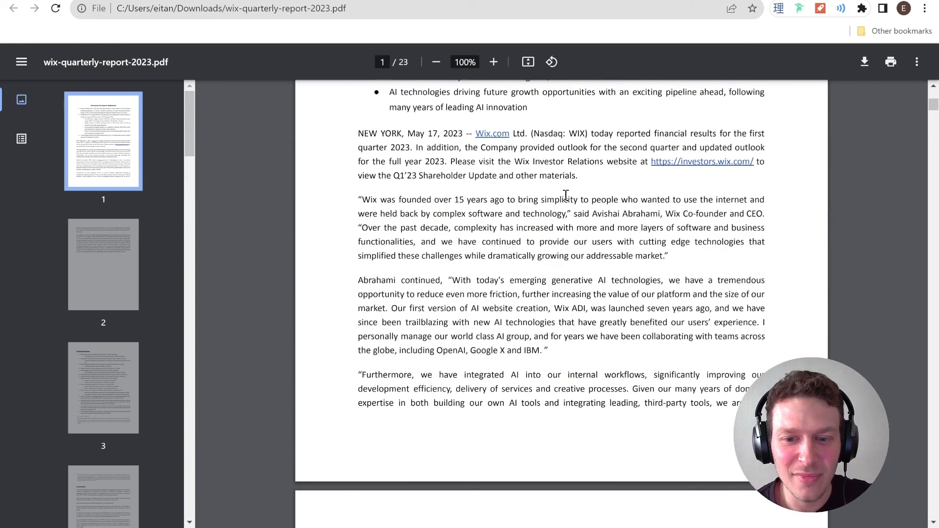
{"action": "scroll", "coordinate": [569, 238], "scroll_direction": "up", "scroll_amount": 1}
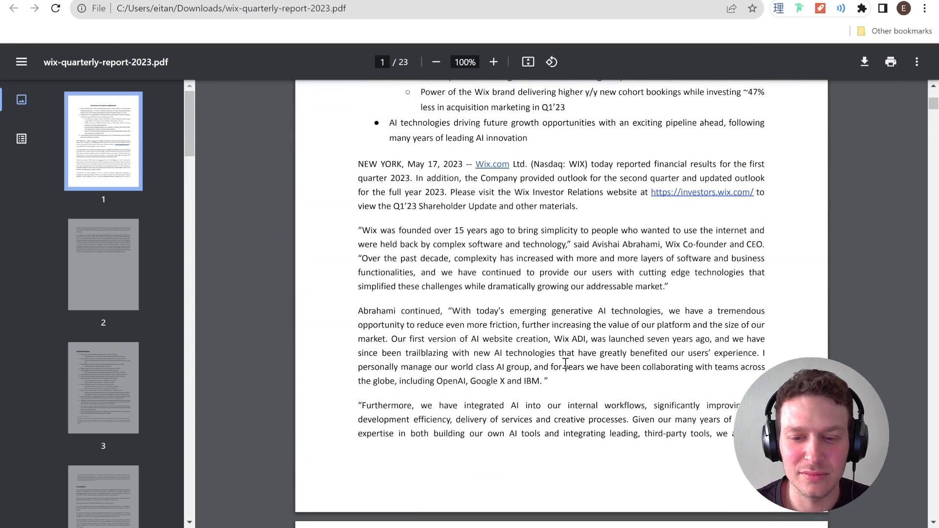
{"action": "scroll", "coordinate": [566, 363], "scroll_direction": "down", "scroll_amount": 2}
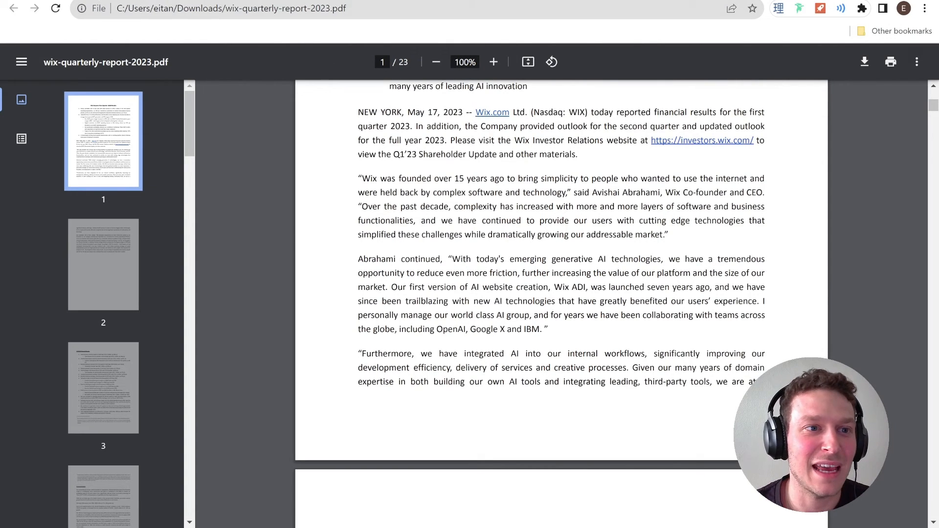
{"action": "key", "text": "ctrl+Tab"}
- Ask the PDF chatbot 'how is wix using ai?' and highlight its reply
{"action": "left_click", "coordinate": [802, 477]}
{"action": "type", "text": "how is wix us"}
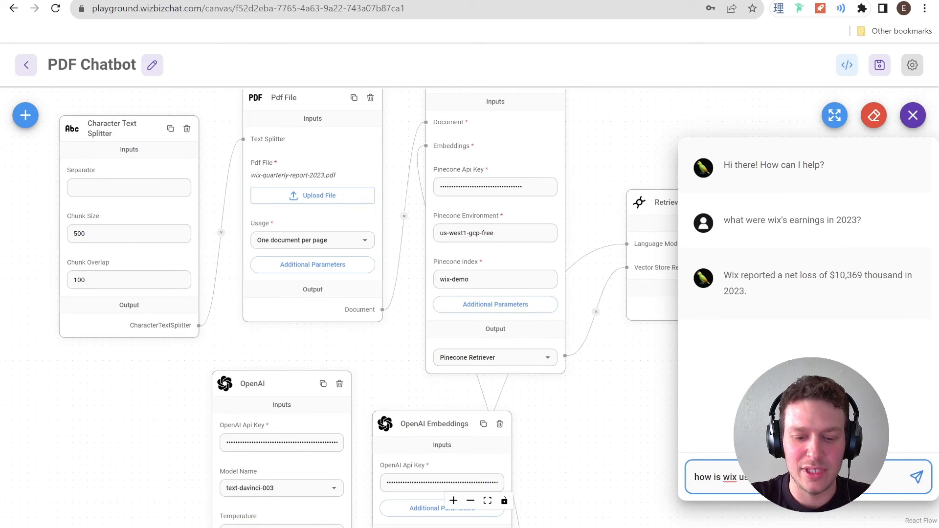
{"action": "type", "text": "ing ai?"}
{"action": "key", "text": "Return"}
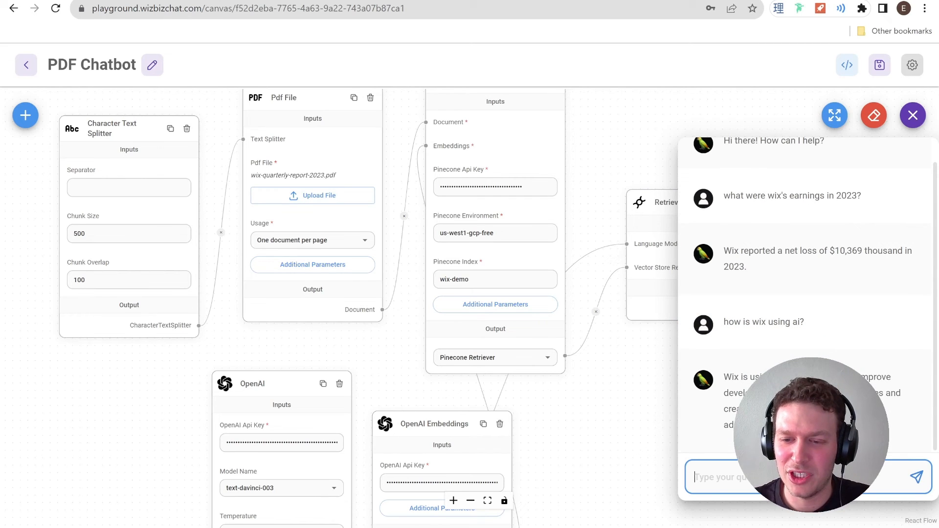
{"action": "left_click_drag", "start_coordinate": [806, 377], "coordinate": [817, 409]}
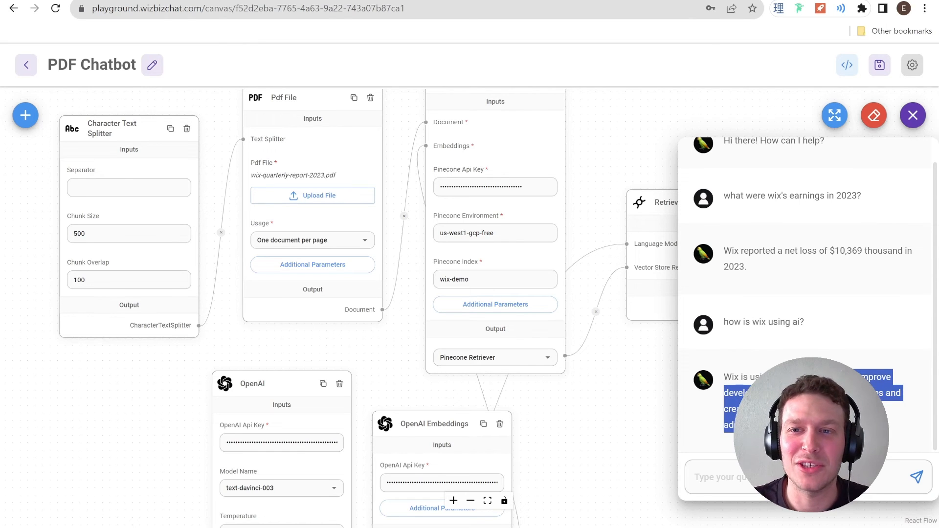
{"action": "key", "text": "ctrl+Tab"}
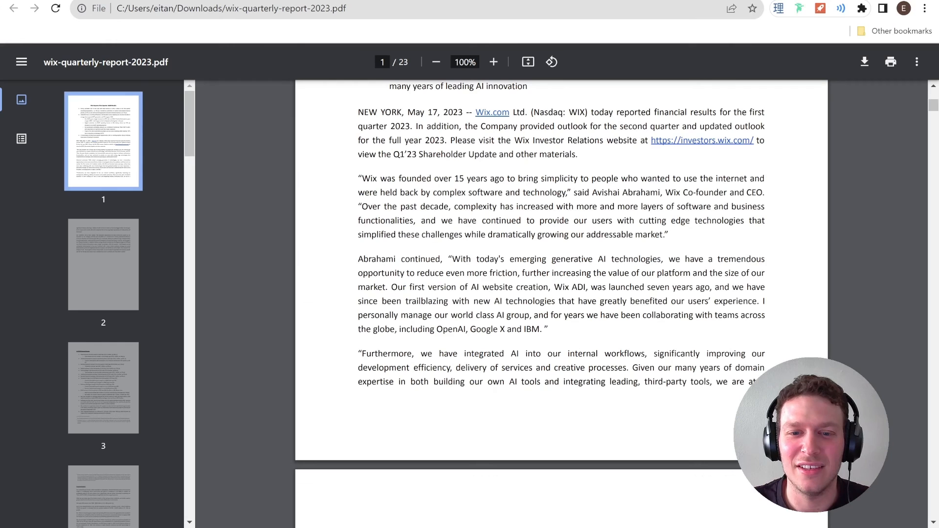
- Search the report for 'friction' and select the start of the matching generative-AI paragraph
{"action": "key", "text": "ctrl+f"}
{"action": "key", "text": "ctrl+v"}
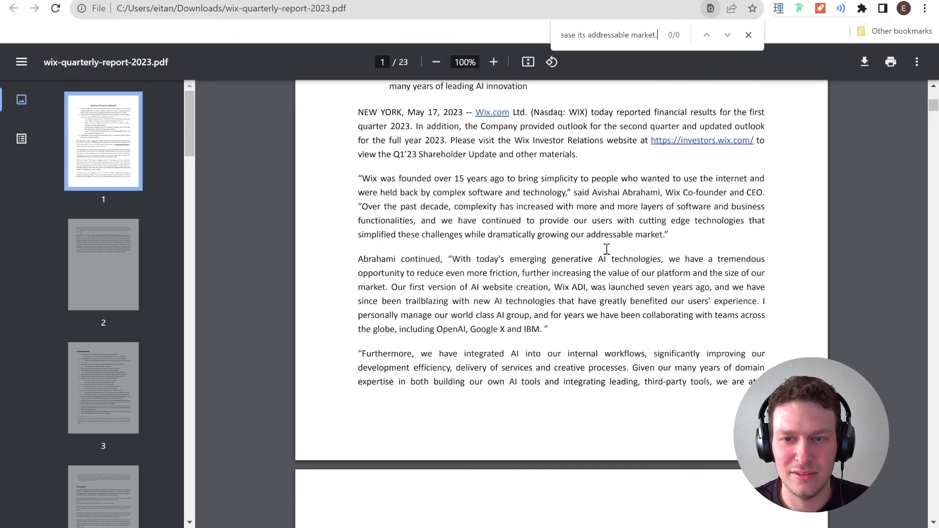
{"action": "triple_click", "coordinate": [646, 36]}
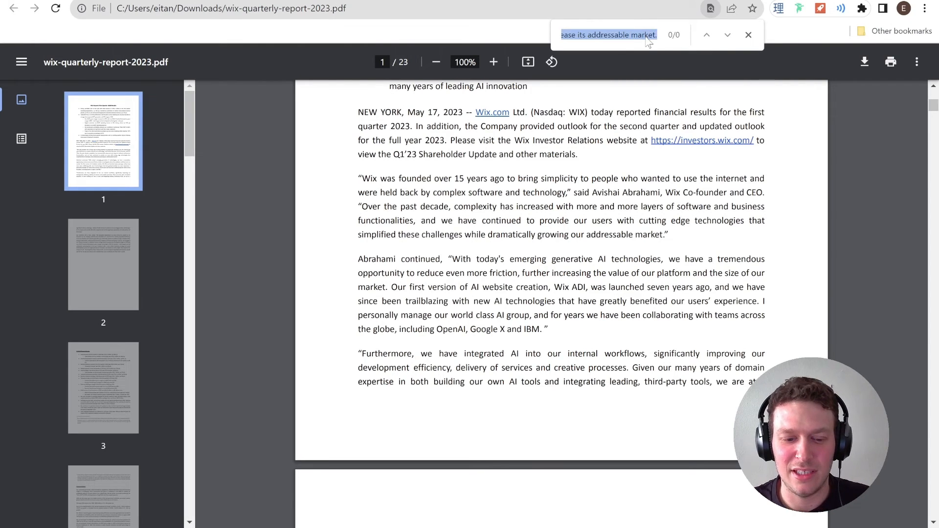
{"action": "triple_click", "coordinate": [646, 36]}
{"action": "type", "text": "fi"}
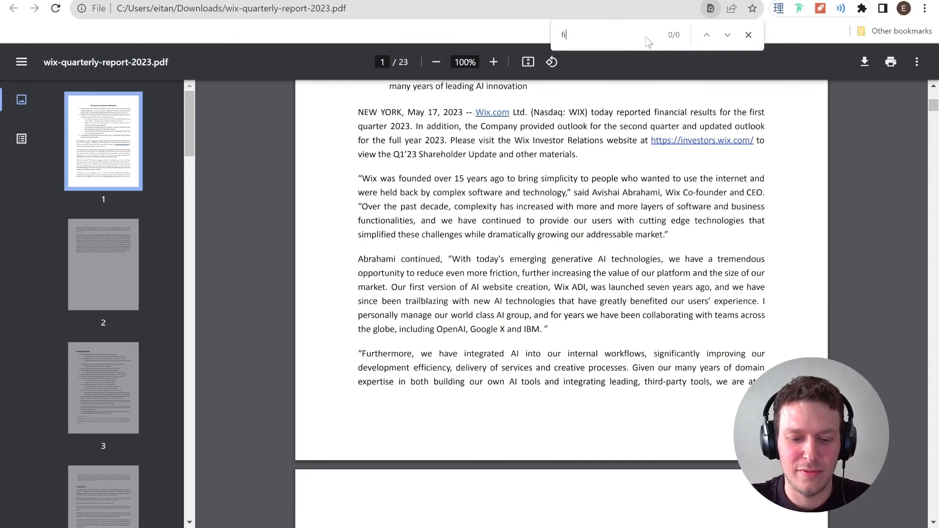
{"action": "type", "text": "iction"}
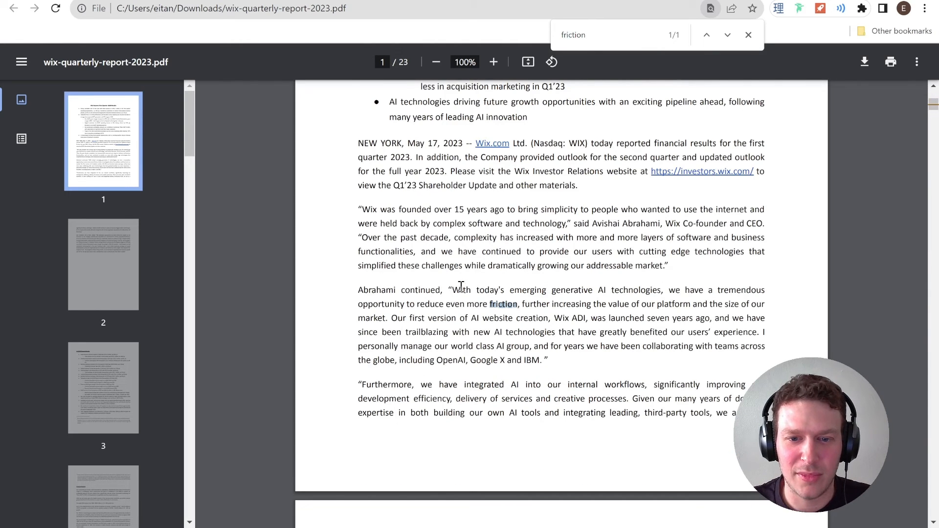
{"action": "left_click_drag", "start_coordinate": [448, 290], "coordinate": [548, 299]}
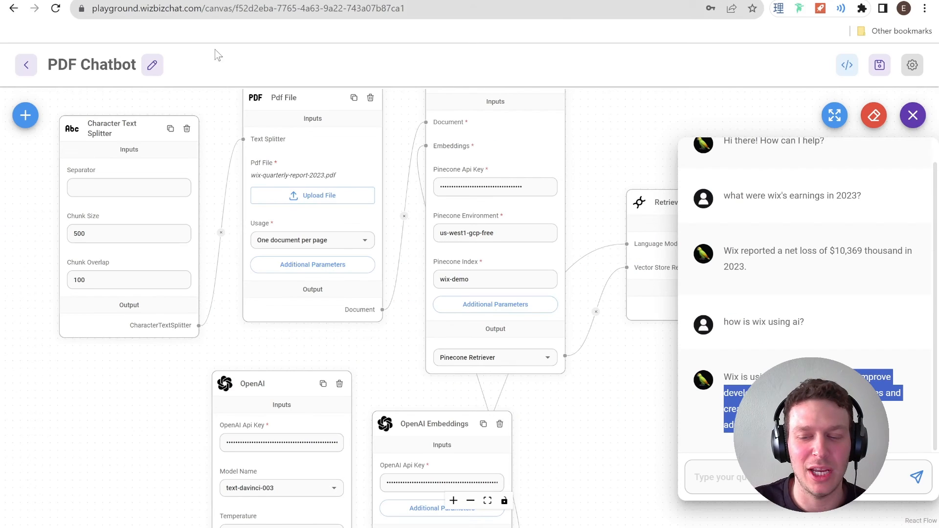
- Close the chatbot test panel and bring up the PDF Chatbot's embed code dialog
{"action": "left_click", "coordinate": [912, 117]}
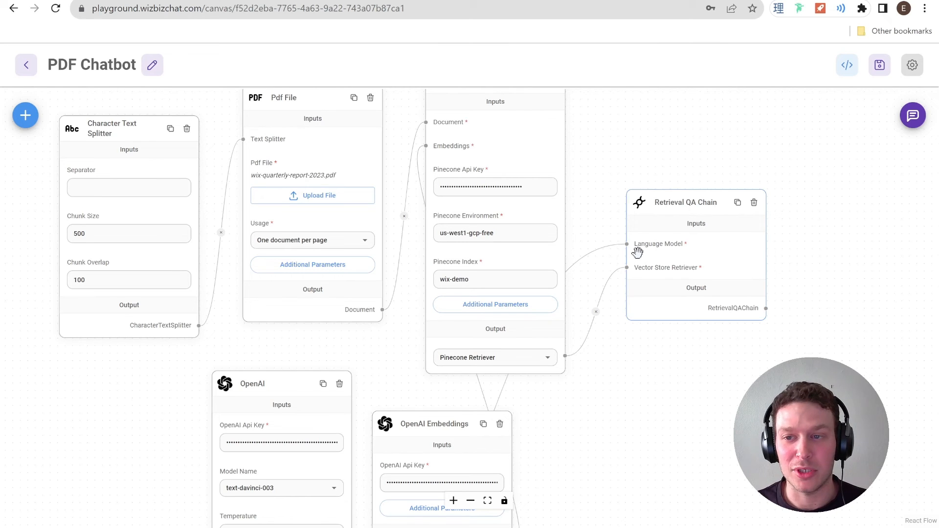
{"action": "left_click", "coordinate": [846, 67]}
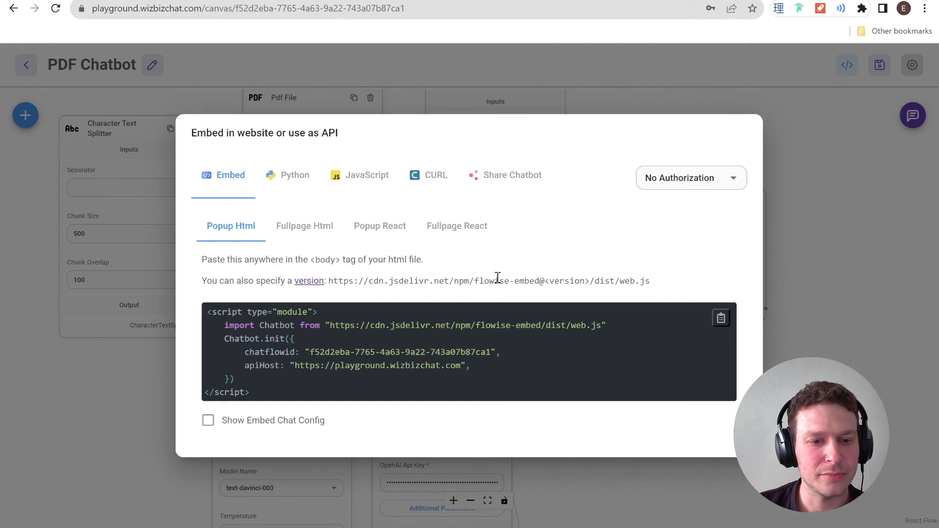
{"action": "left_click_drag", "start_coordinate": [412, 259], "coordinate": [304, 264]}
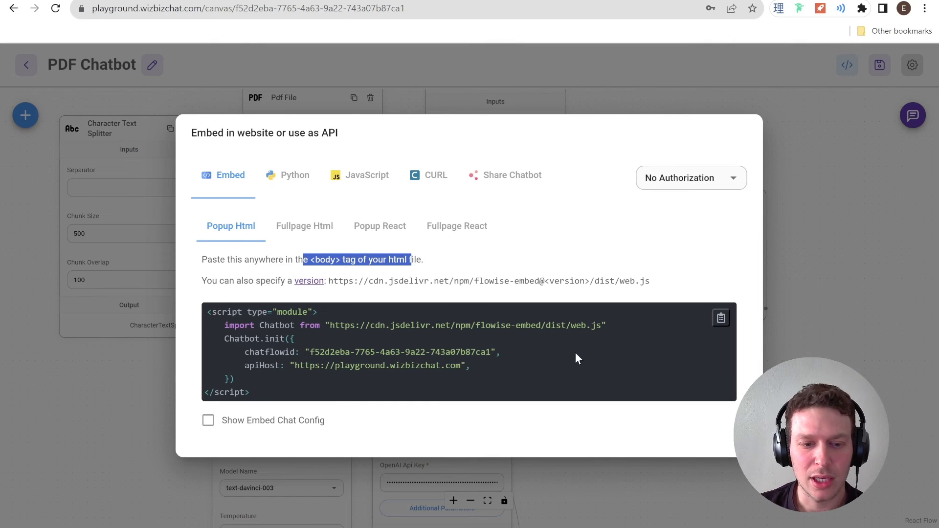
{"action": "left_click", "coordinate": [208, 420]}
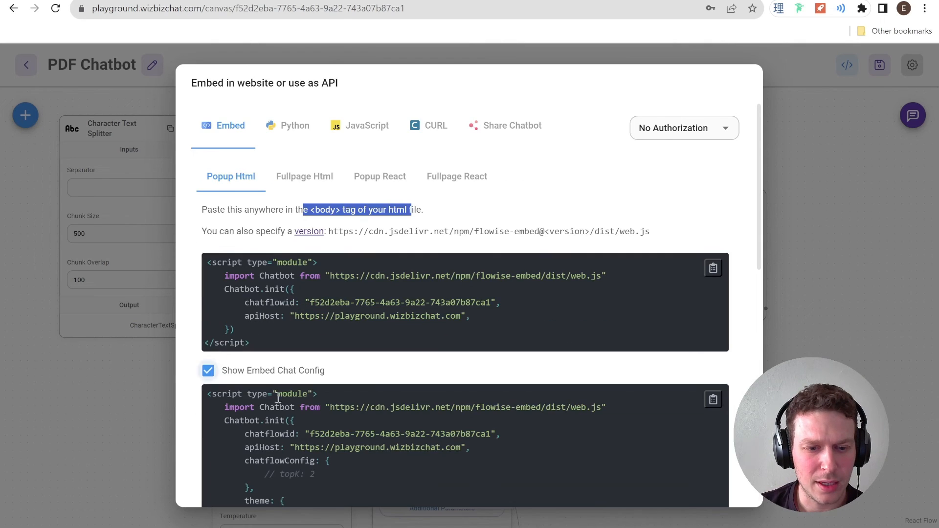
{"action": "scroll", "coordinate": [313, 394], "scroll_direction": "down", "scroll_amount": 6}
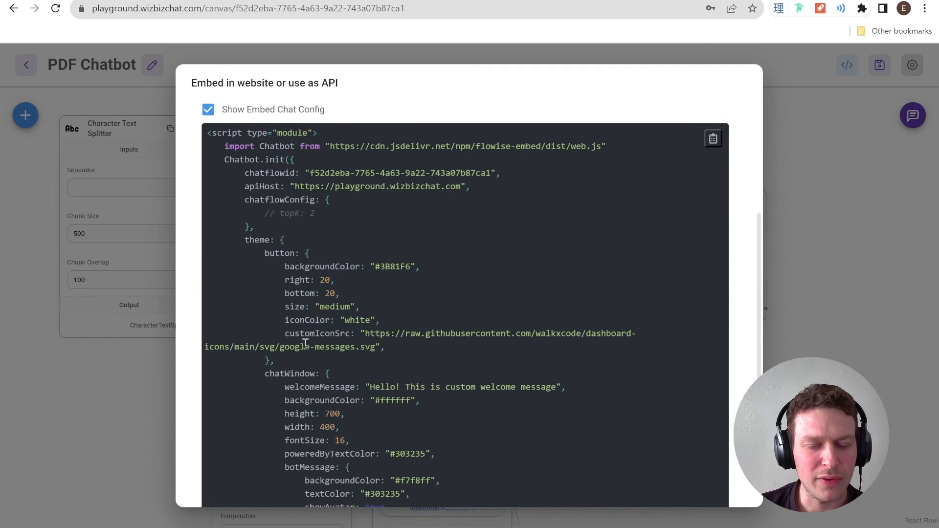
{"action": "scroll", "coordinate": [317, 304], "scroll_direction": "down", "scroll_amount": 6}
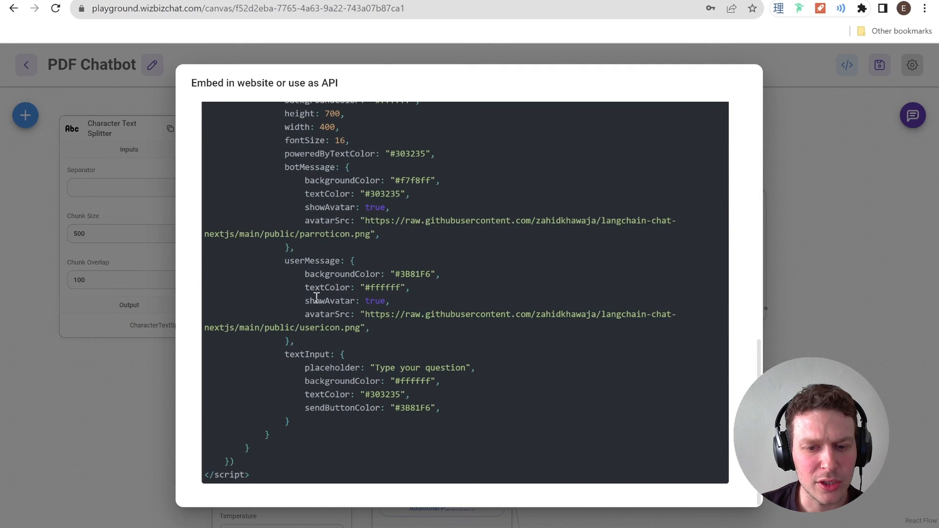
{"action": "scroll", "coordinate": [317, 297], "scroll_direction": "up", "scroll_amount": 10}
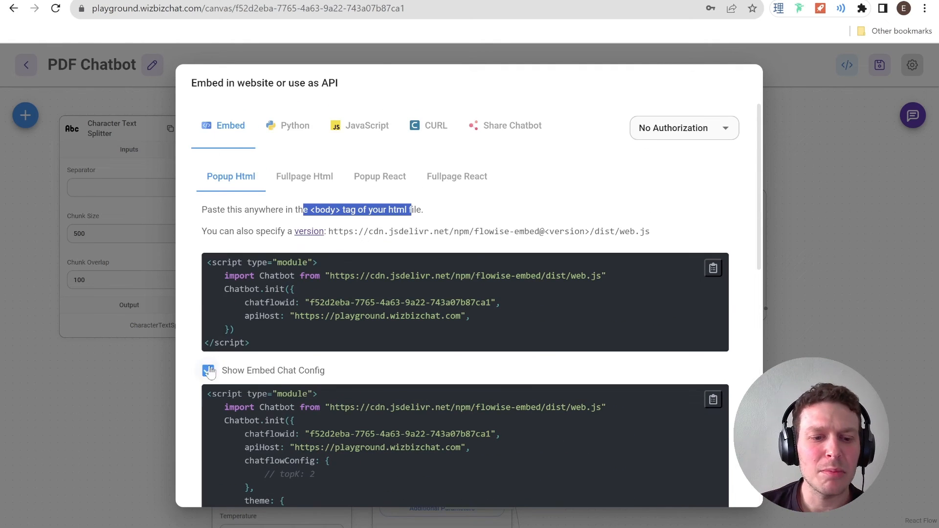
{"action": "left_click", "coordinate": [208, 372]}
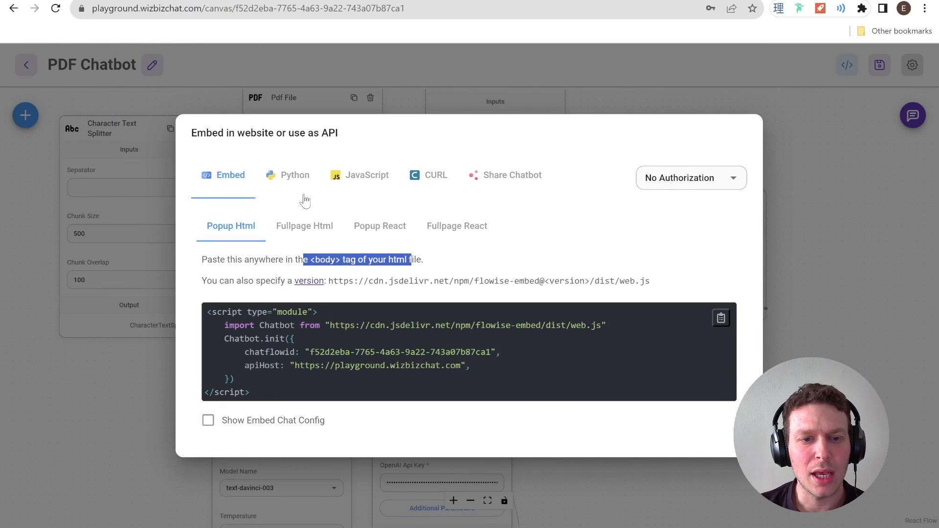
- Review the JavaScript API code, highlighting the prediction URL, query call and question object
{"action": "left_click", "coordinate": [348, 179]}
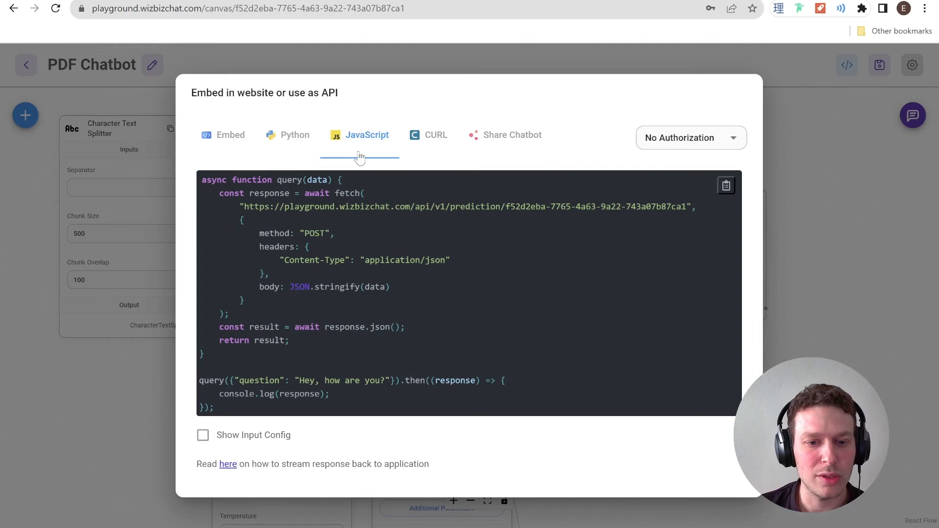
{"action": "left_click_drag", "start_coordinate": [251, 205], "coordinate": [689, 208]}
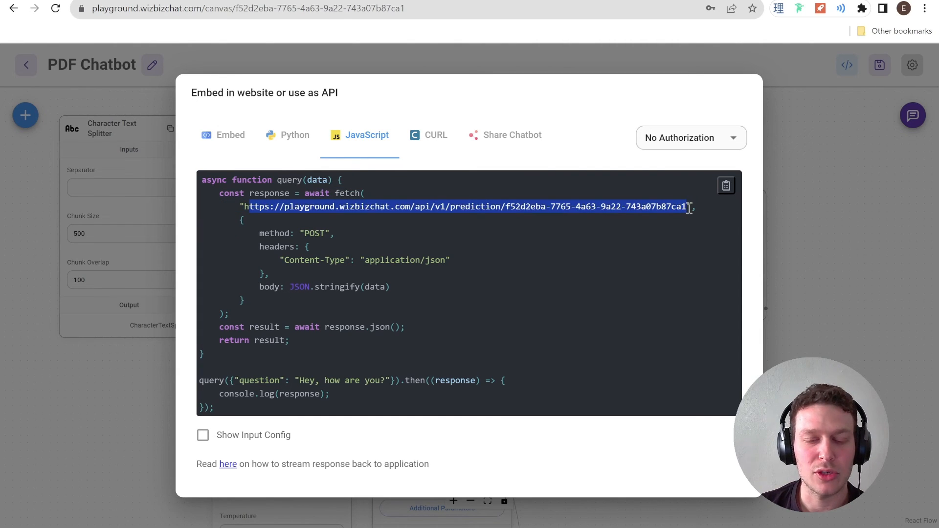
{"action": "left_click", "coordinate": [689, 208]}
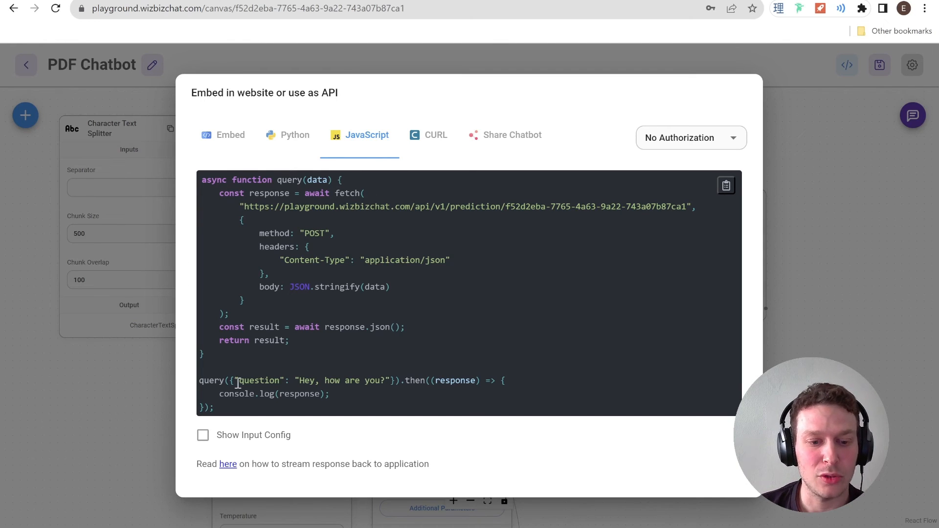
{"action": "left_click_drag", "start_coordinate": [229, 381], "coordinate": [199, 381]}
{"action": "left_click", "coordinate": [412, 380], "text": "shift"}
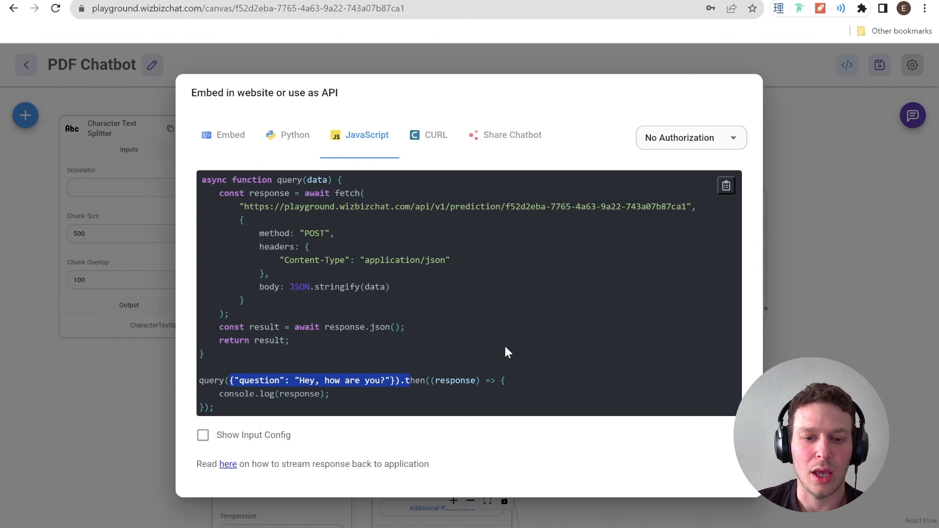
- Choose DefaultKey as the chatflow's API authorization and close the embed dialog
{"action": "left_click", "coordinate": [645, 137]}
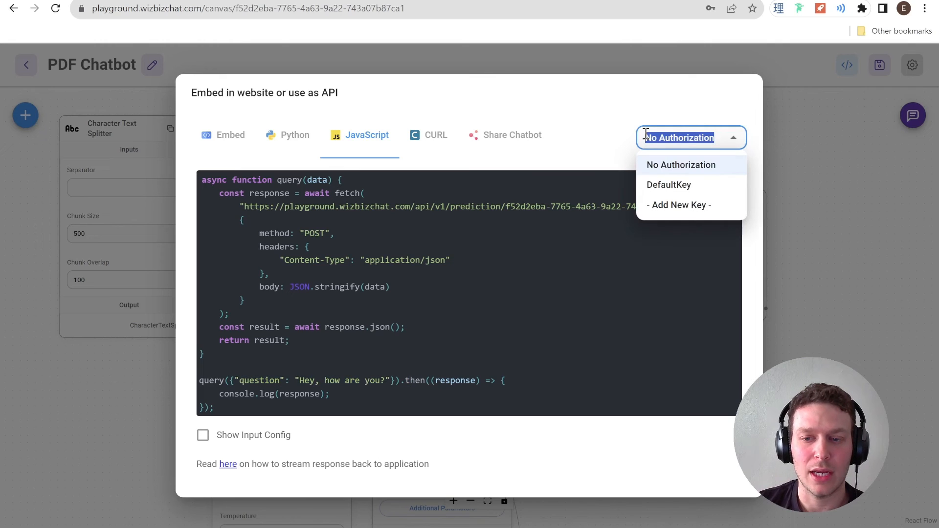
{"action": "left_click", "coordinate": [668, 185]}
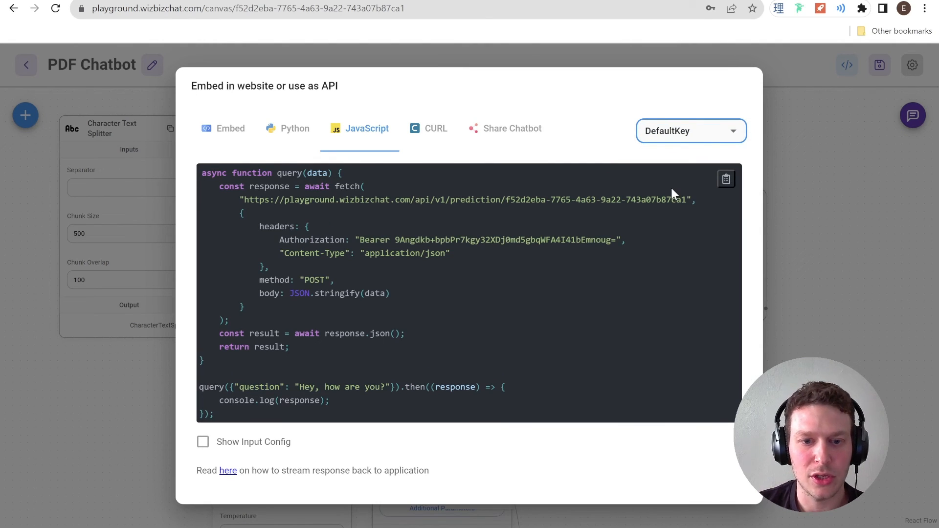
{"action": "left_click", "coordinate": [727, 139]}
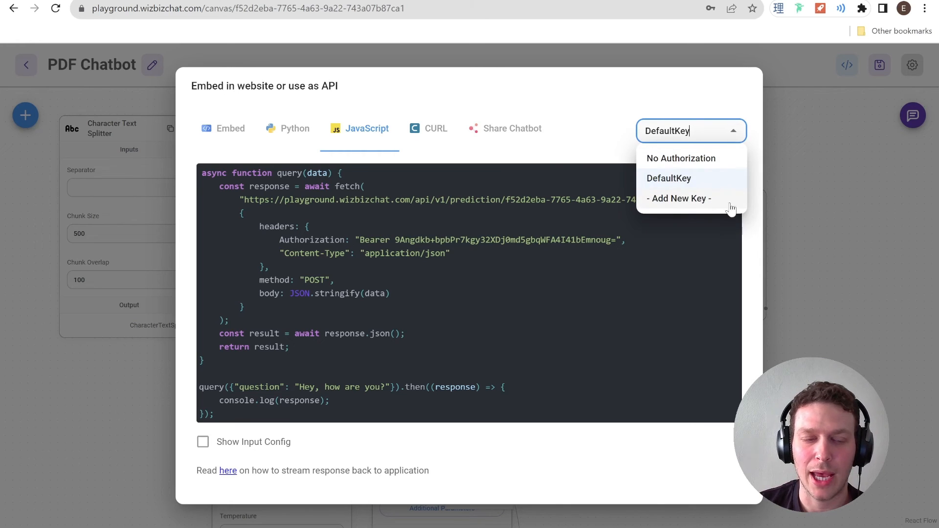
{"action": "left_click", "coordinate": [533, 106]}
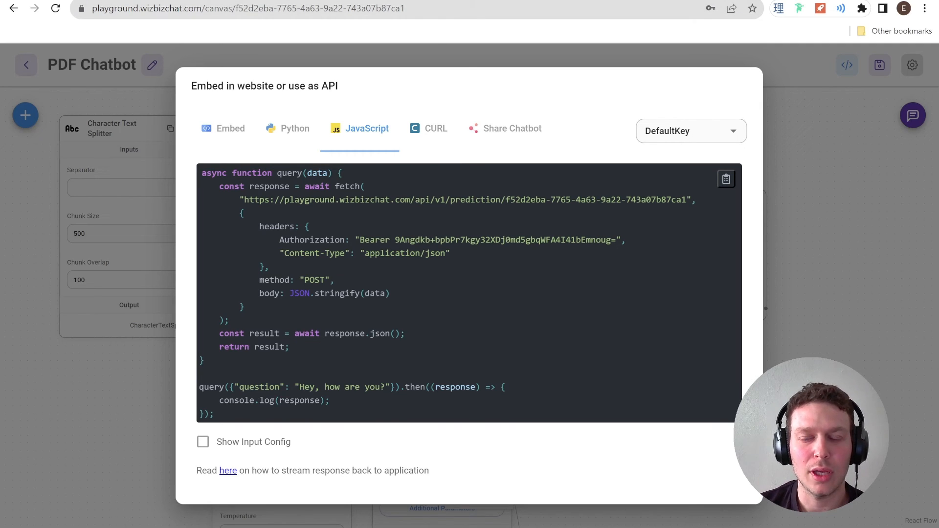
{"action": "left_click", "coordinate": [790, 122]}
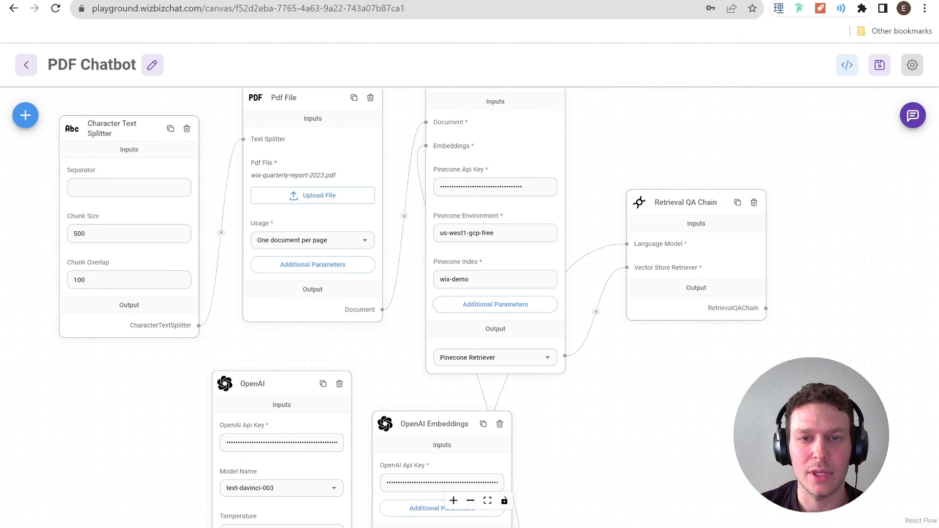
{"action": "key", "text": "ctrl+Tab"}
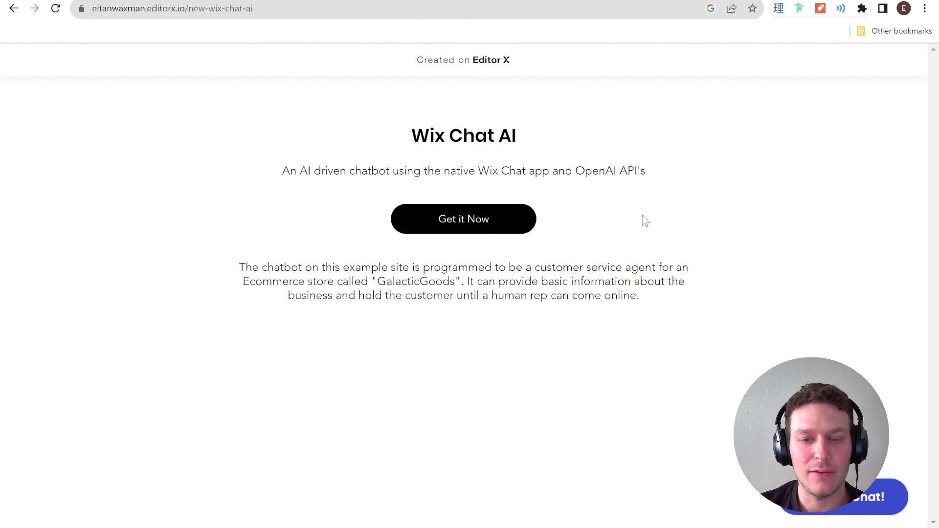
- Open the chat window on the live Wix Chat AI site
{"action": "left_click", "coordinate": [873, 497]}
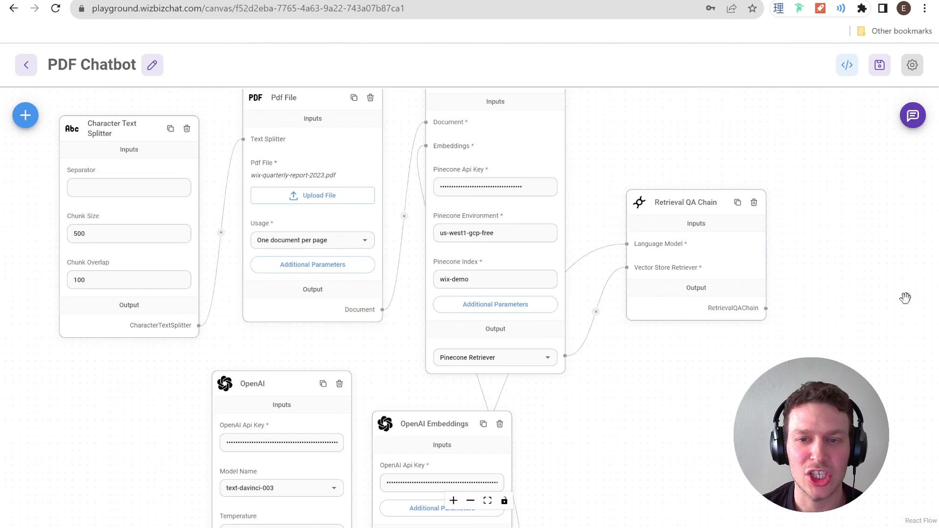
- Reopen the JavaScript API code and select the DefaultKey Bearer key in the Authorization header
{"action": "left_click", "coordinate": [847, 65]}
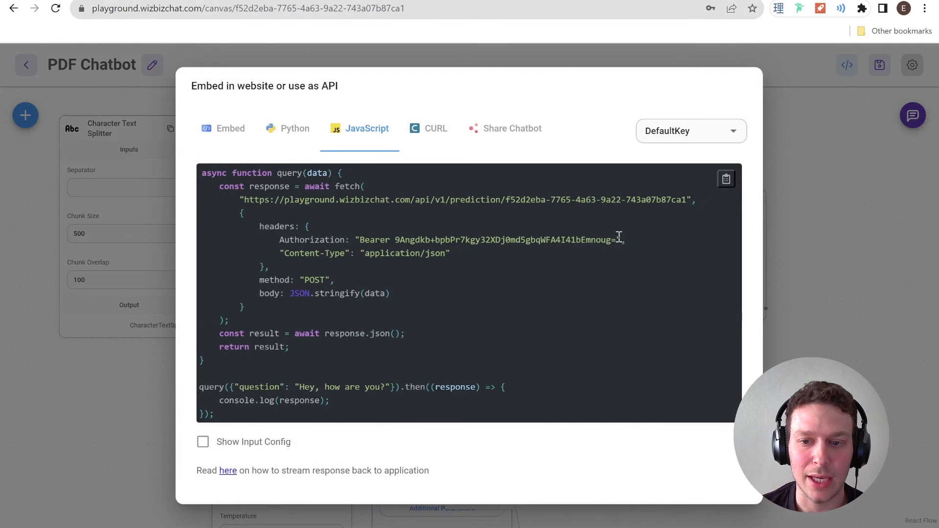
{"action": "left_click_drag", "start_coordinate": [617, 240], "coordinate": [397, 240]}
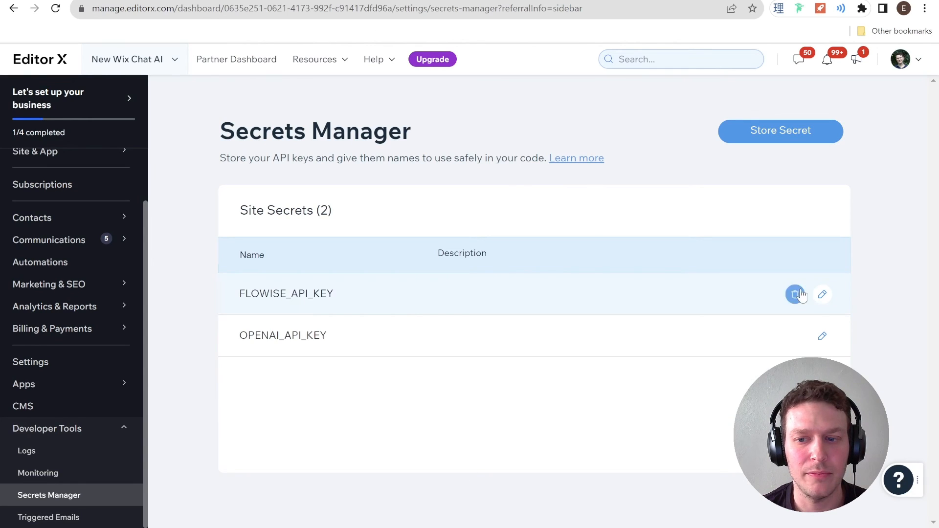
- Replace the FLOWISE_API_KEY secret's value with the pasted Flowise bearer key and confirm the change
{"action": "left_click", "coordinate": [822, 294]}
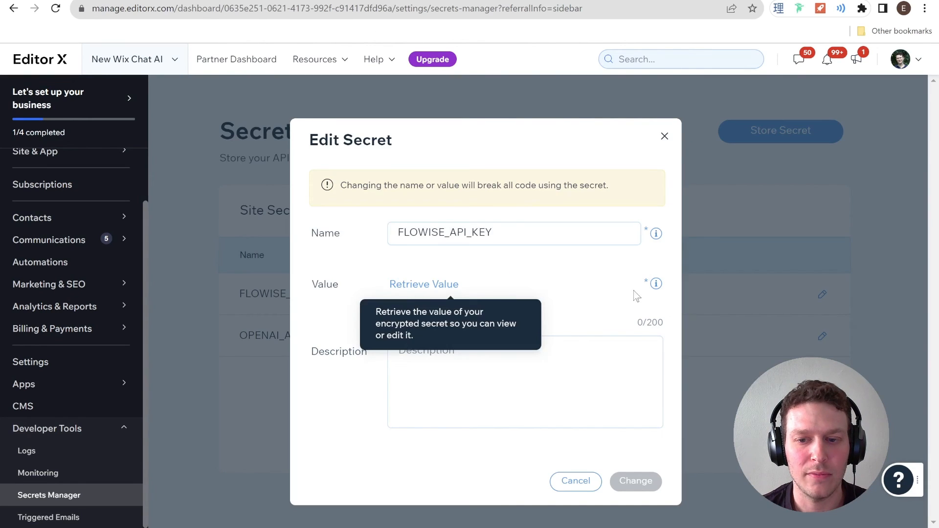
{"action": "left_click", "coordinate": [446, 285]}
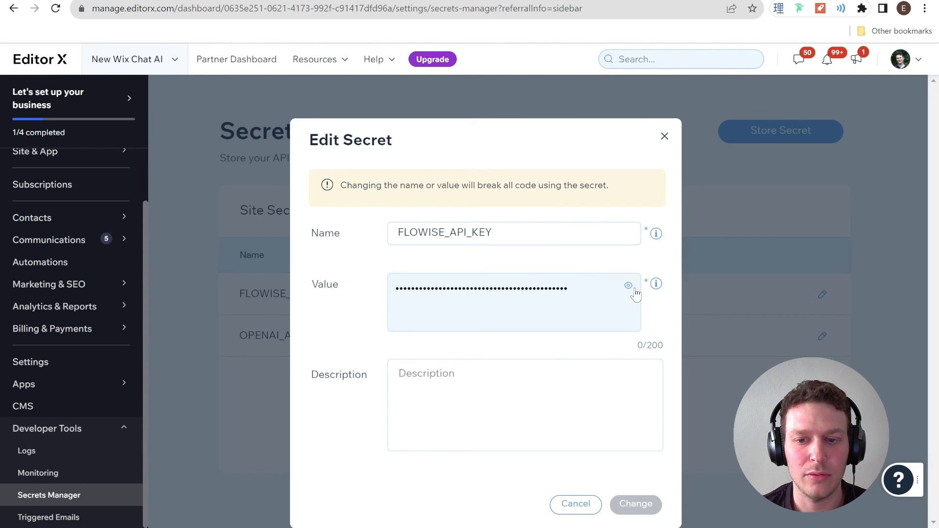
{"action": "left_click", "coordinate": [587, 289]}
{"action": "key", "text": "ctrl+a"}
{"action": "key", "text": "ctrl+v"}
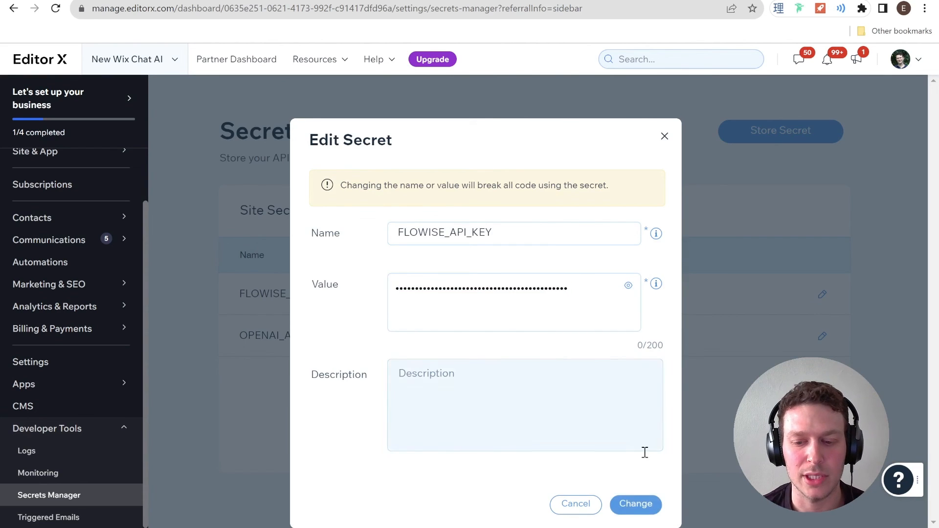
{"action": "left_click", "coordinate": [635, 504]}
{"action": "left_click", "coordinate": [604, 442]}
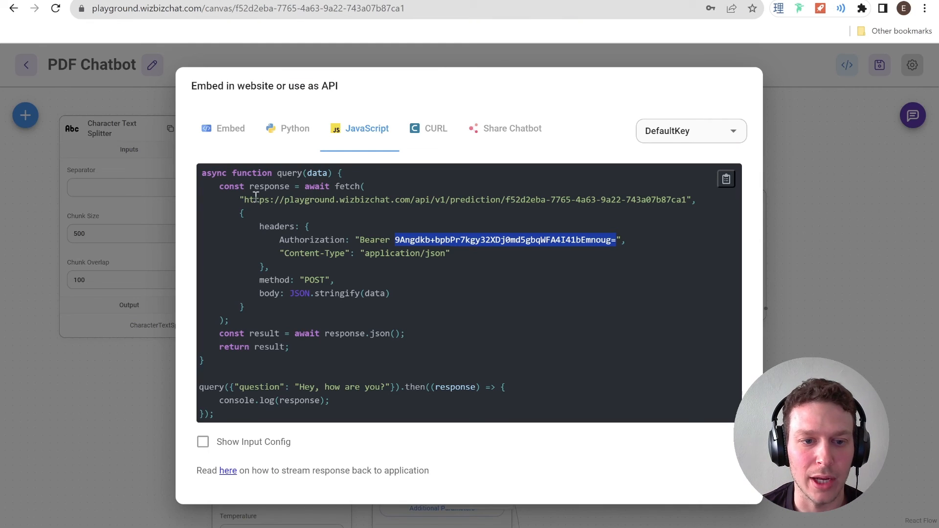
{"action": "left_click", "coordinate": [247, 198]}
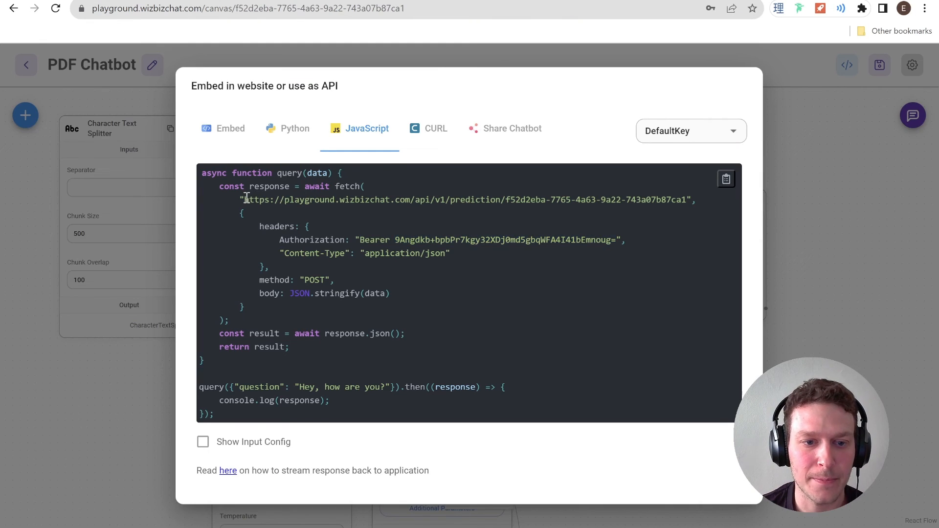
- Select the PDF Chatbot's prediction API URL in the JavaScript code
{"action": "left_click_drag", "start_coordinate": [246, 198], "coordinate": [686, 201]}
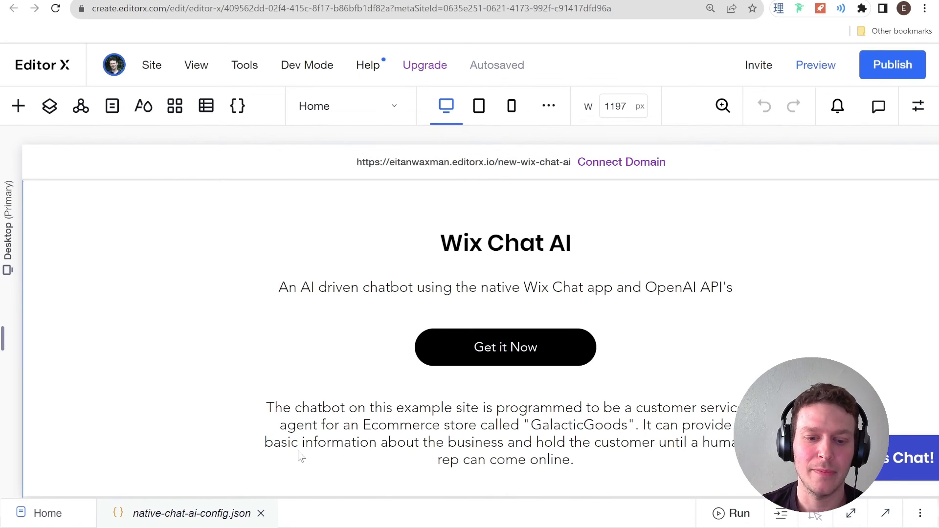
- Read the Native Chat AI readme under Custom Apps, then open the developer code sidebar
{"action": "left_click", "coordinate": [339, 510]}
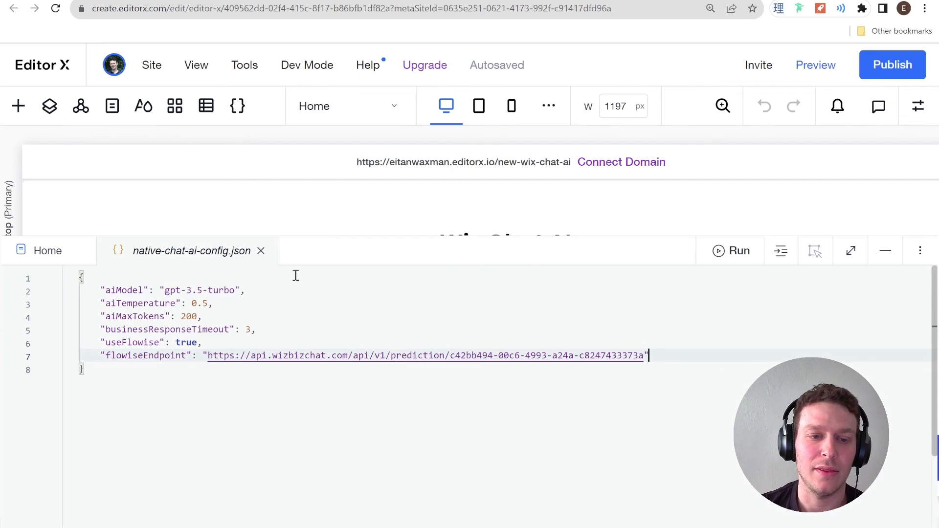
{"action": "left_click", "coordinate": [175, 107]}
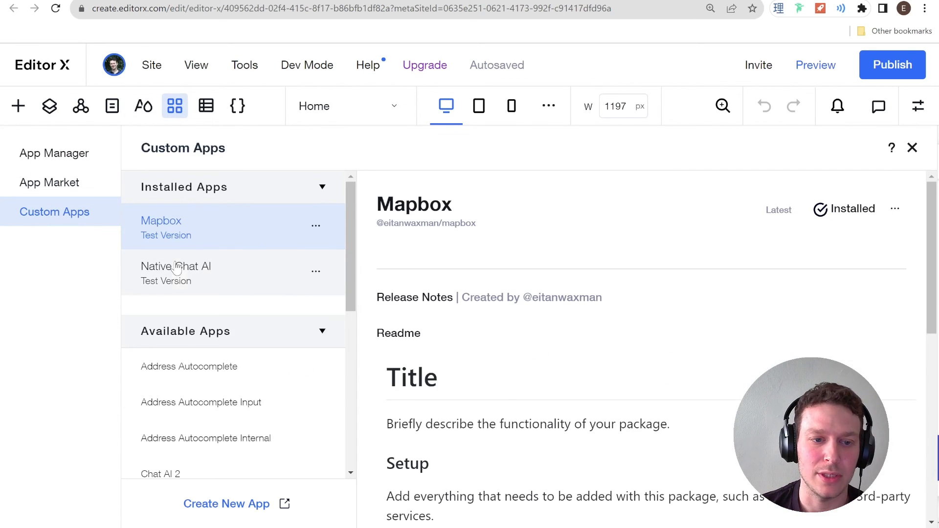
{"action": "left_click", "coordinate": [178, 273]}
{"action": "scroll", "coordinate": [530, 281], "scroll_direction": "down", "scroll_amount": 10}
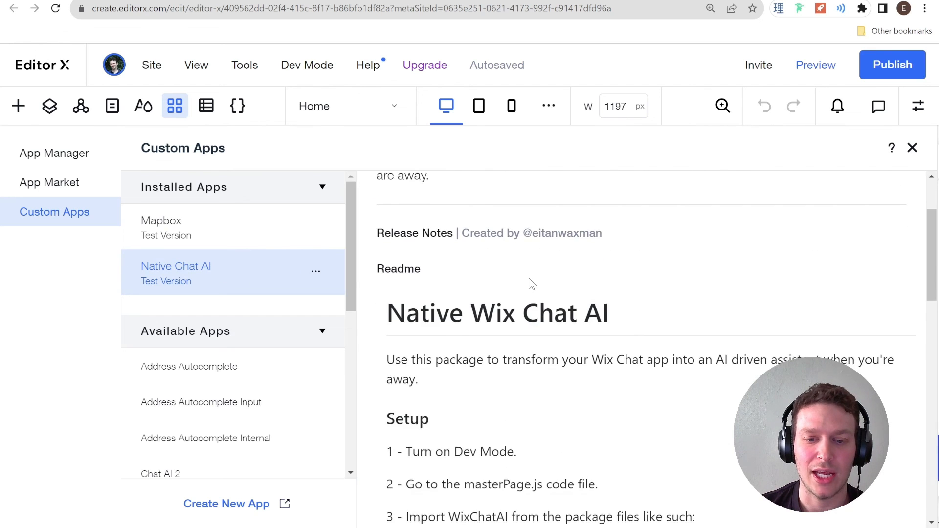
{"action": "scroll", "coordinate": [531, 283], "scroll_direction": "down", "scroll_amount": 3}
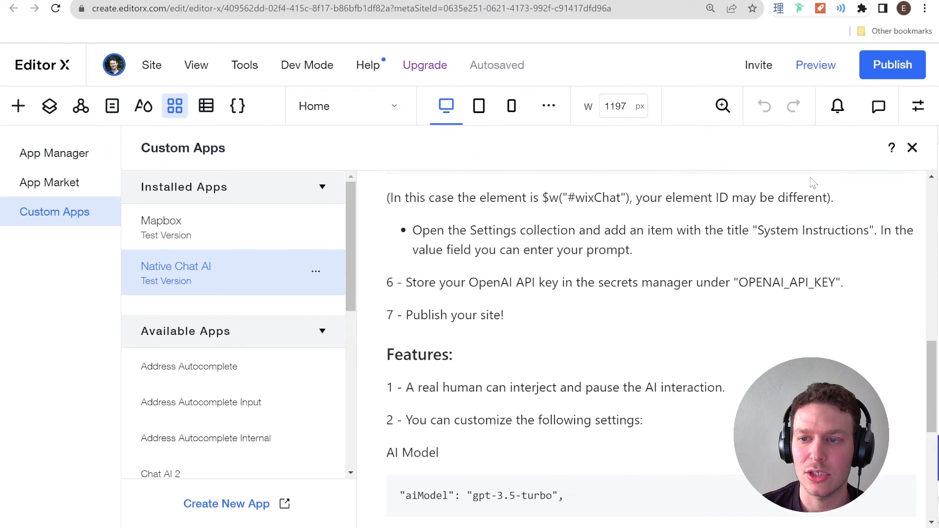
{"action": "left_click", "coordinate": [912, 148]}
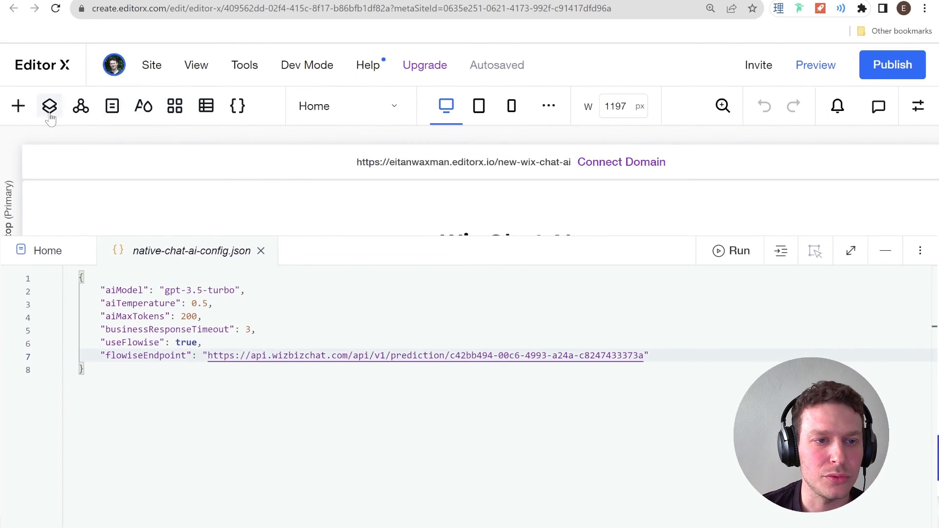
{"action": "left_click", "coordinate": [238, 106]}
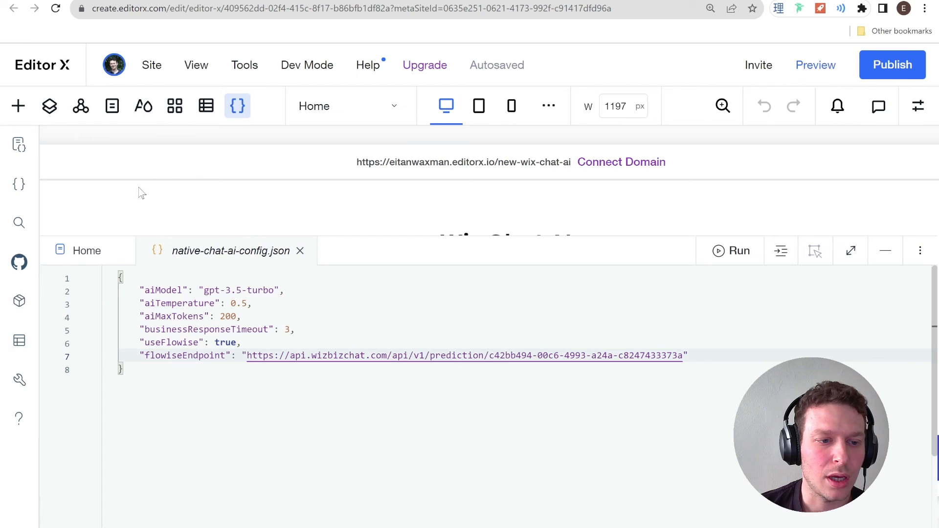
- Open native-chat-ai-config.json under Packages & Apps and review its aiModel, businessResponseTimeout and useFlowise settings
{"action": "left_click", "coordinate": [19, 306]}
{"action": "scroll", "coordinate": [137, 415], "scroll_direction": "down", "scroll_amount": 1}
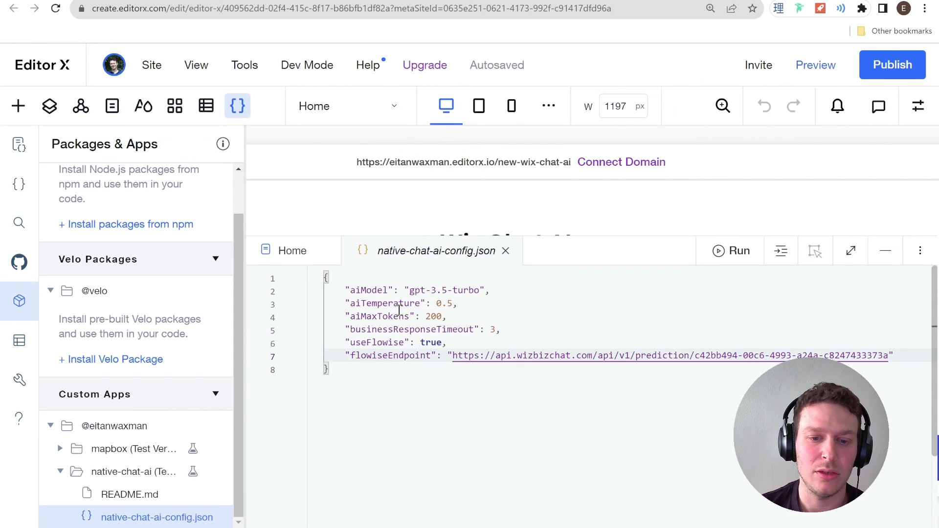
{"action": "left_click", "coordinate": [345, 291]}
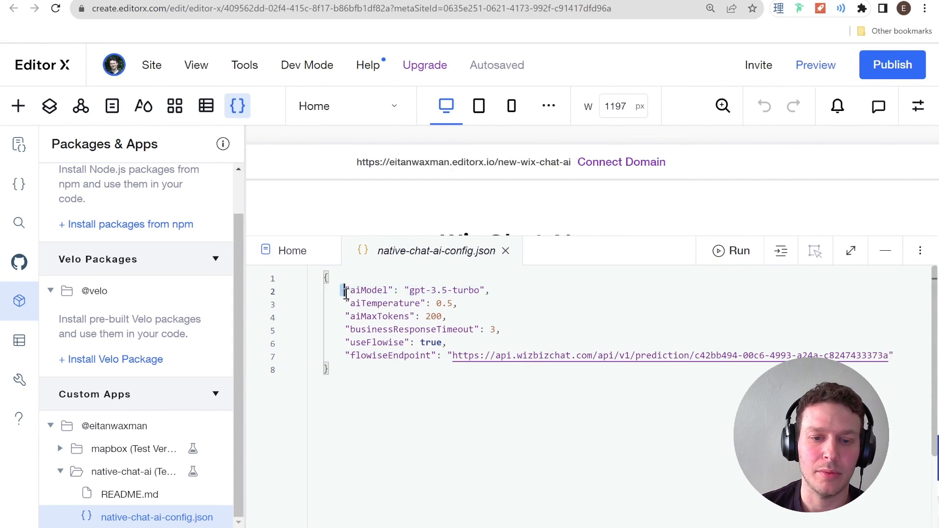
{"action": "mouse_move", "coordinate": [346, 292]}
{"action": "left_mouse_down"}
{"action": "mouse_move", "coordinate": [386, 289]}
{"action": "mouse_move", "coordinate": [394, 306]}
{"action": "mouse_move", "coordinate": [425, 306]}
{"action": "mouse_move", "coordinate": [427, 317]}
{"action": "mouse_move", "coordinate": [340, 291]}
{"action": "left_mouse_up"}
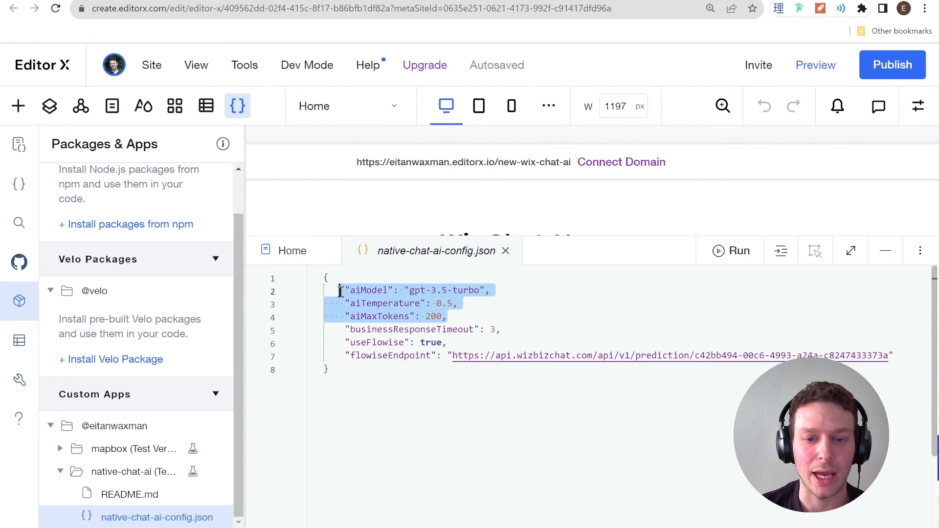
{"action": "left_click_drag", "start_coordinate": [335, 330], "coordinate": [514, 333]}
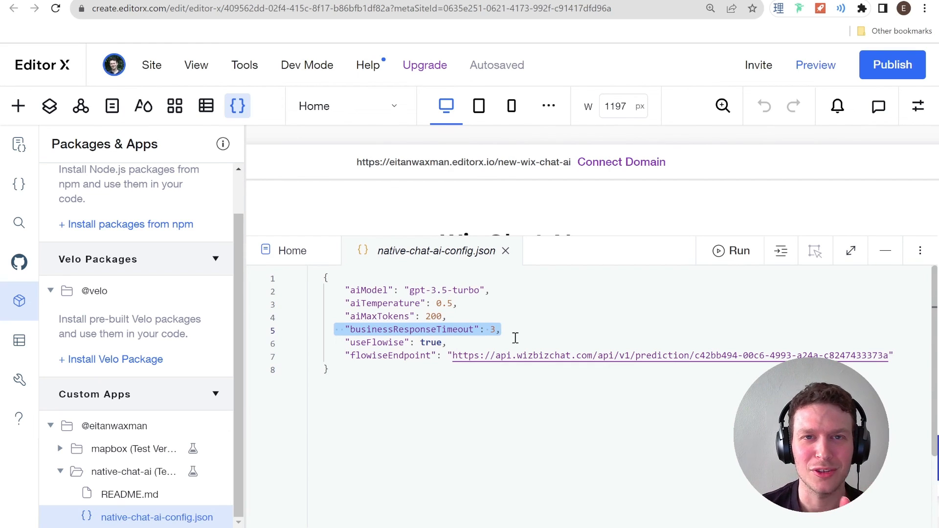
{"action": "left_click", "coordinate": [513, 331]}
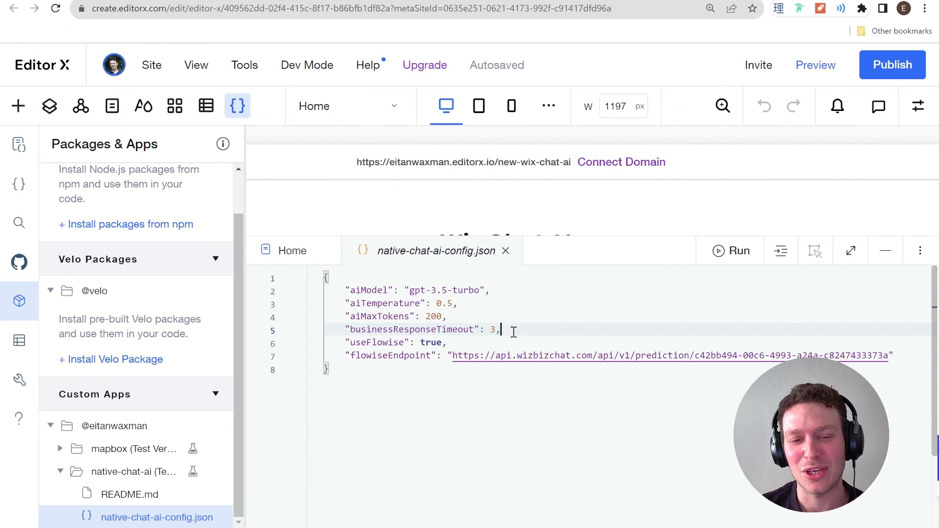
{"action": "left_click_drag", "start_coordinate": [348, 334], "coordinate": [537, 332]}
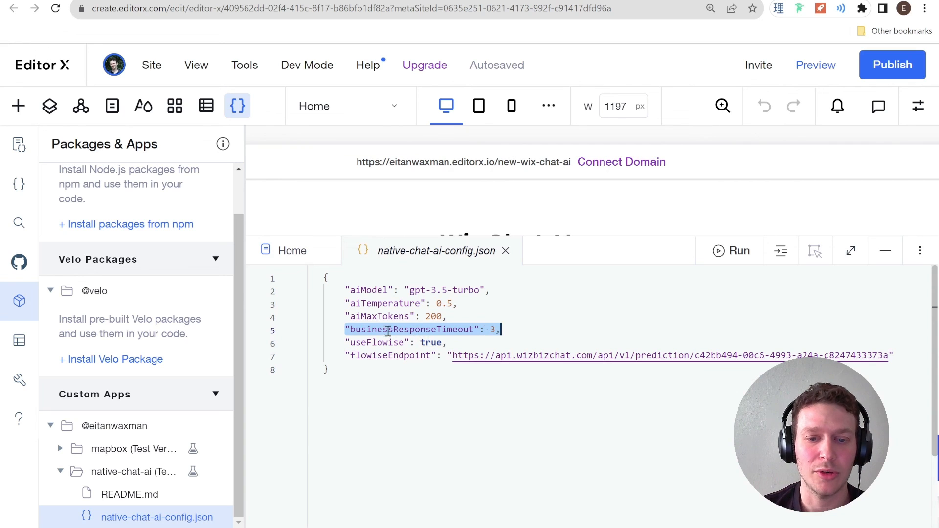
{"action": "mouse_move", "coordinate": [341, 342]}
{"action": "left_mouse_down"}
{"action": "mouse_move", "coordinate": [901, 354]}
{"action": "mouse_move", "coordinate": [346, 355]}
{"action": "mouse_move", "coordinate": [345, 342]}
{"action": "left_mouse_up"}
- Replace the flowiseEndpoint URL with the new playground.wizbizchat.com prediction URL and publish the site
{"action": "left_click", "coordinate": [346, 356]}
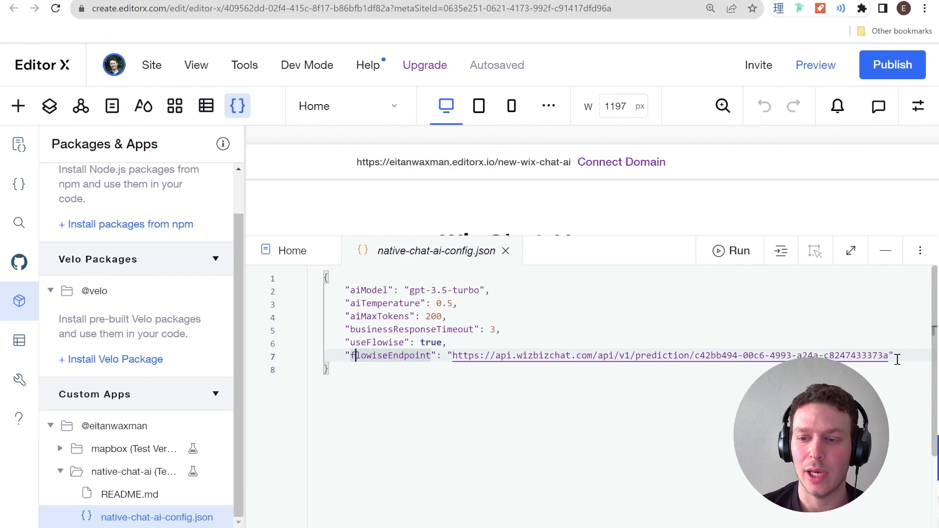
{"action": "left_click_drag", "start_coordinate": [888, 356], "coordinate": [450, 359]}
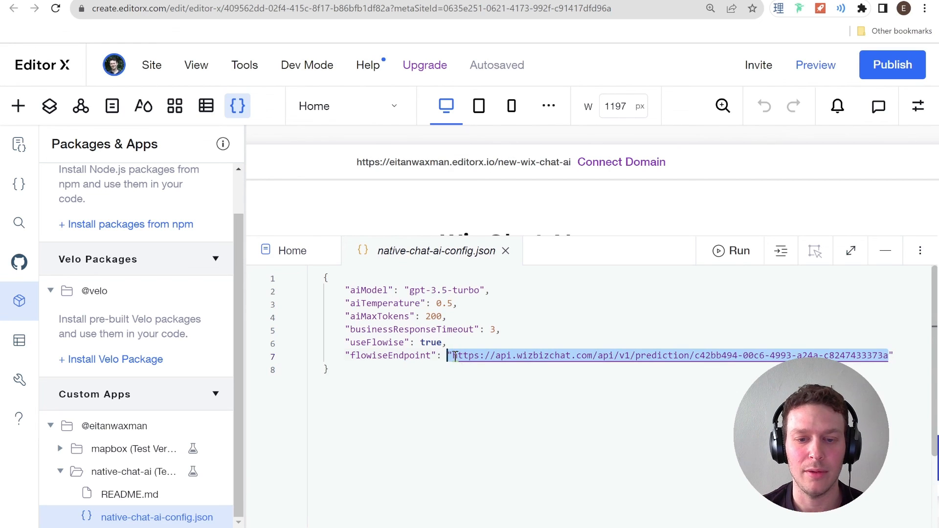
{"action": "left_click", "coordinate": [451, 356]}
{"action": "left_click_drag", "start_coordinate": [889, 356], "coordinate": [451, 357]}
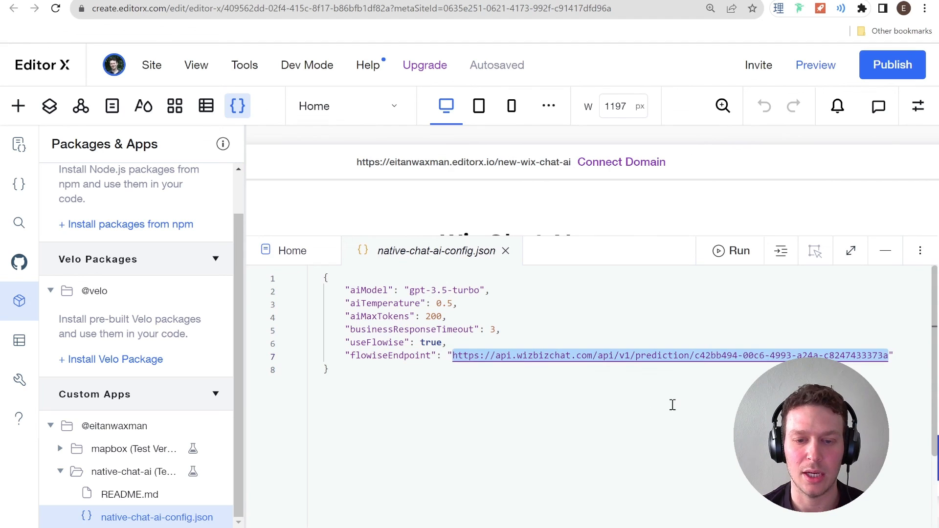
{"action": "type", "text": "https://playground.wizbizchat.com/api/v1/prediction/f52d2eba-7765-4a63-9a22-743a07b87ca1"}
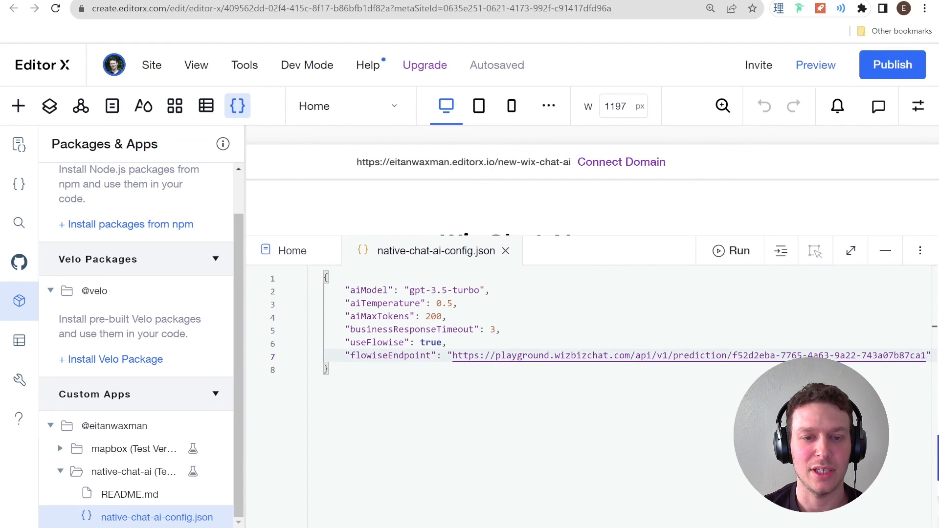
{"action": "left_click", "coordinate": [578, 260]}
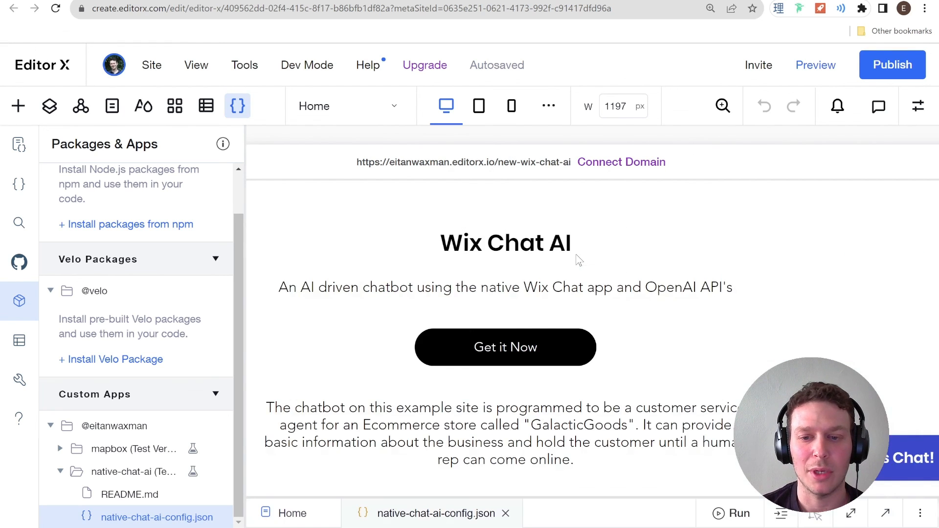
{"action": "left_click", "coordinate": [878, 73]}
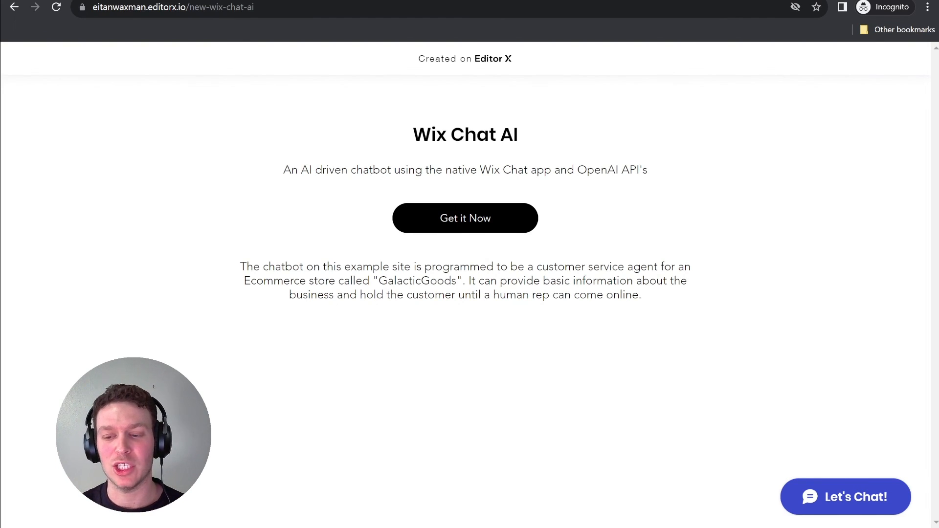
- Ask the live chat 'did wix earn money in the first q of 2023?' and highlight the $374.1 revenue in its reply
{"action": "left_click", "coordinate": [845, 491]}
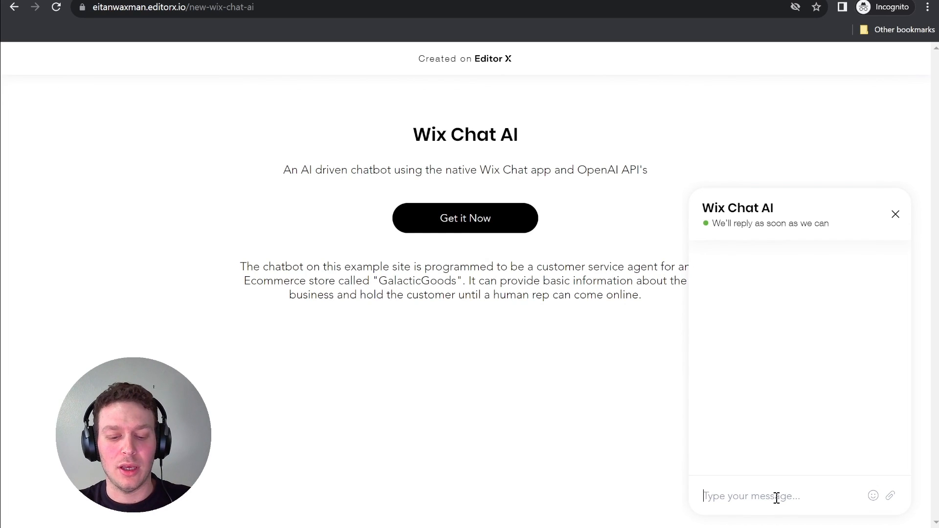
{"action": "type", "text": "did wi"}
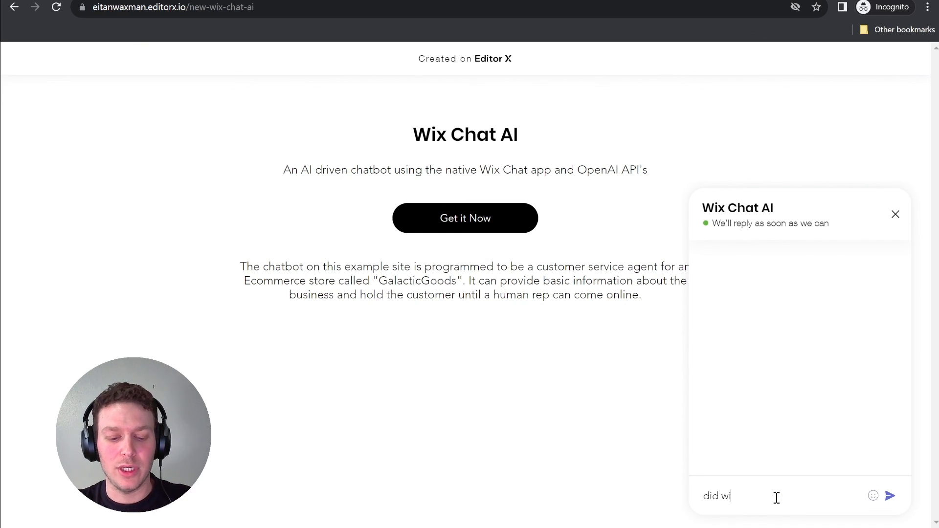
{"action": "type", "text": "x earn moeny"}
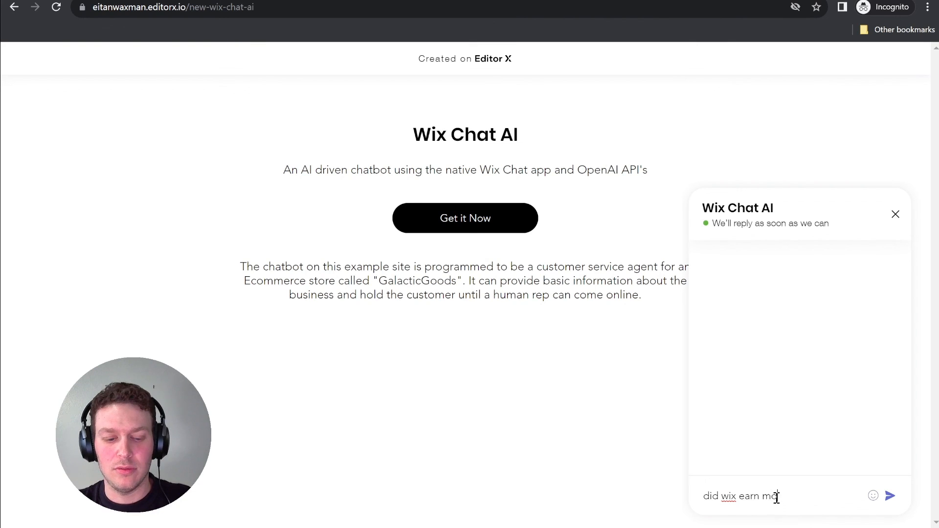
{"action": "key", "text": "BackSpace"}
{"action": "key", "text": "BackSpace"}
{"action": "key", "text": "BackSpace"}
{"action": "type", "text": "ney "}
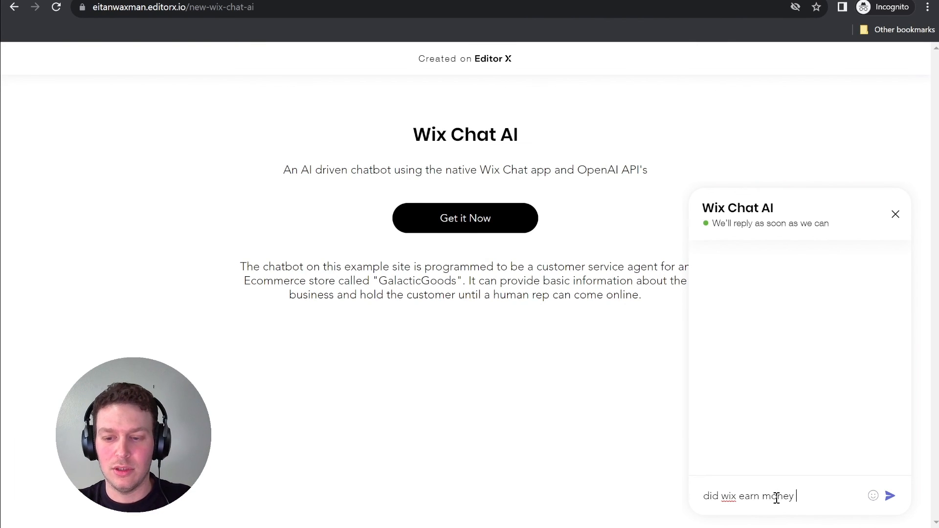
{"action": "type", "text": "in the first q"}
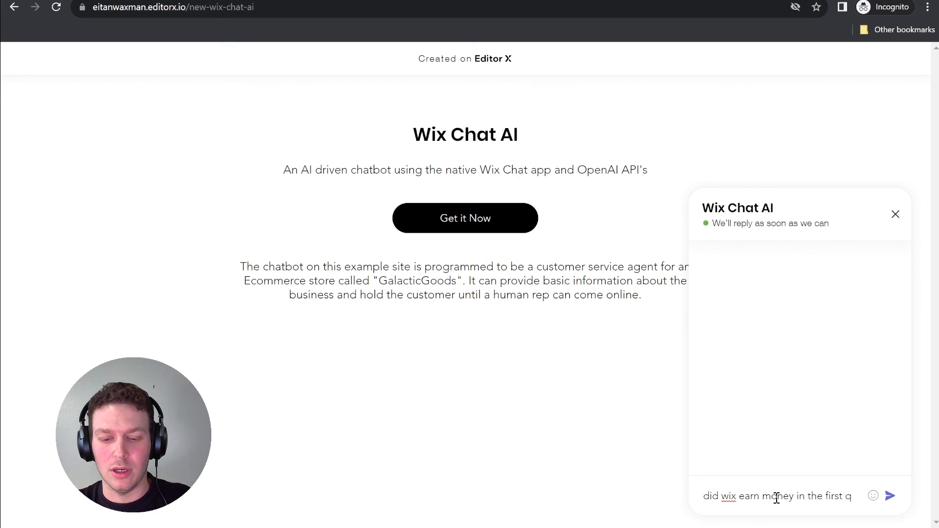
{"action": "type", "text": " of 2023?"}
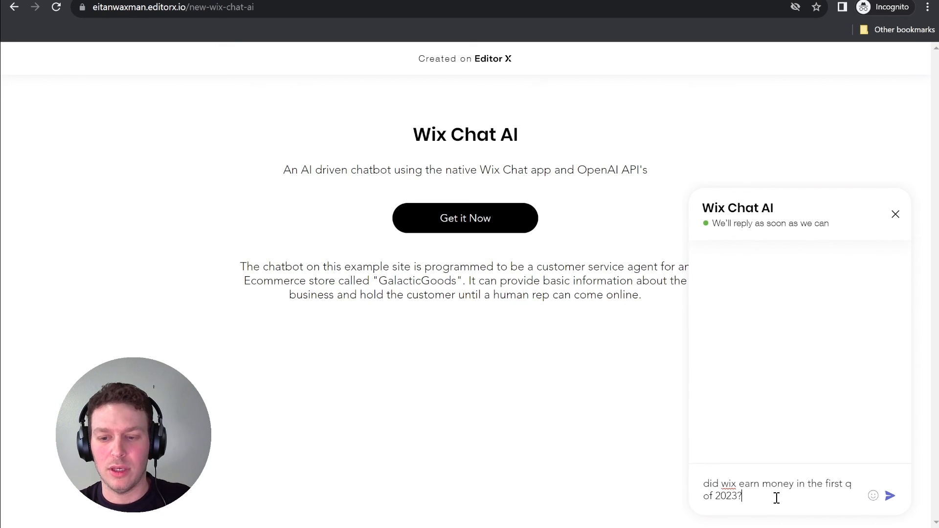
{"action": "key", "text": "Return"}
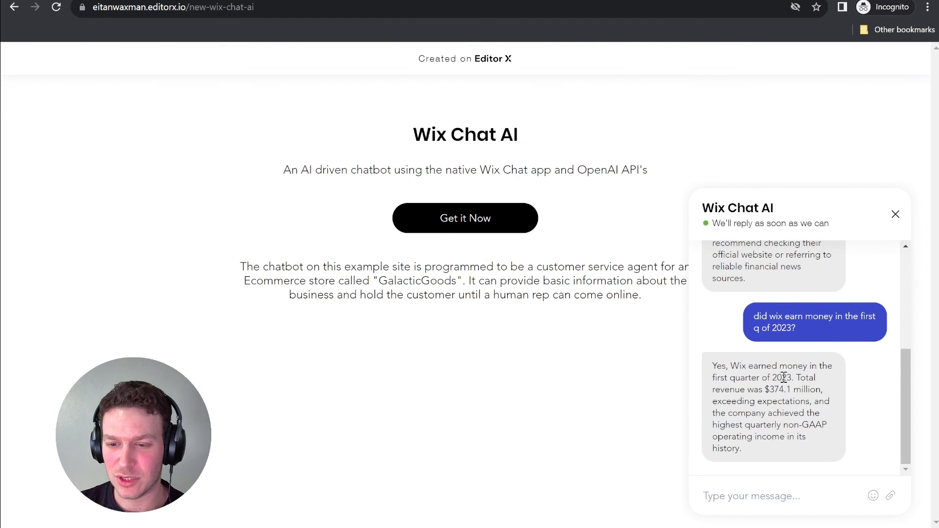
{"action": "left_click_drag", "start_coordinate": [764, 389], "coordinate": [802, 390]}
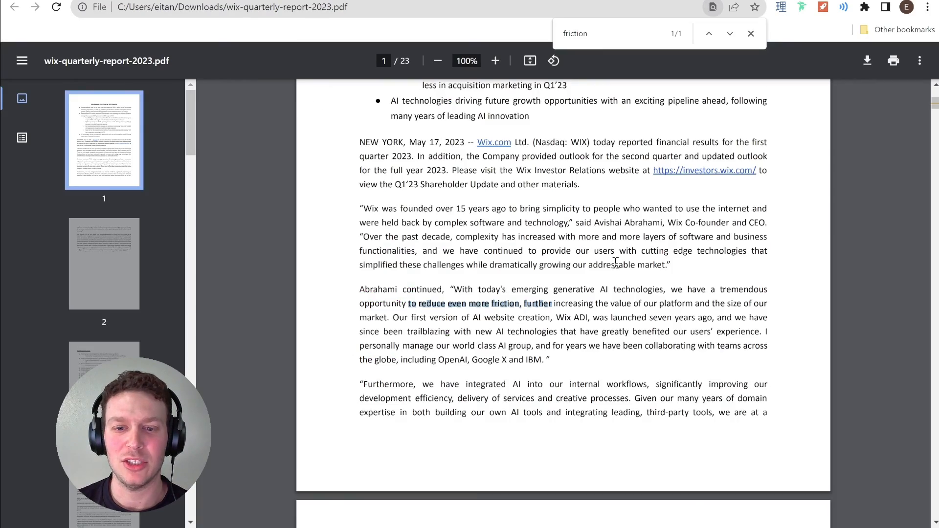
- Confirm the PDF's first bullet shows $374.1 million Q1 revenue, then return to the PDF Chatbot flow
{"action": "scroll", "coordinate": [615, 263], "scroll_direction": "up", "scroll_amount": 2}
{"action": "scroll", "coordinate": [612, 265], "scroll_direction": "down", "scroll_amount": 8}
{"action": "scroll", "coordinate": [614, 260], "scroll_direction": "up", "scroll_amount": 11}
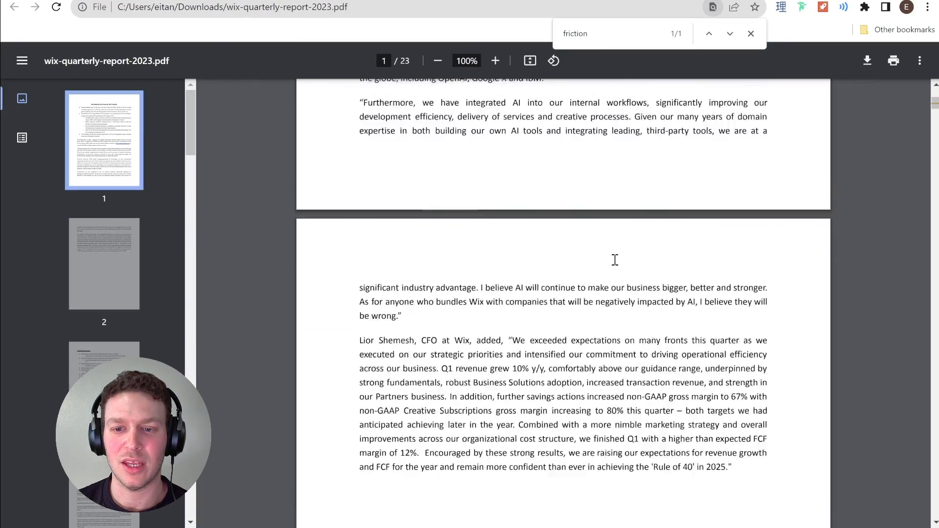
{"action": "scroll", "coordinate": [613, 259], "scroll_direction": "down", "scroll_amount": 12}
{"action": "scroll", "coordinate": [607, 257], "scroll_direction": "down", "scroll_amount": 5}
{"action": "scroll", "coordinate": [613, 257], "scroll_direction": "up", "scroll_amount": 17}
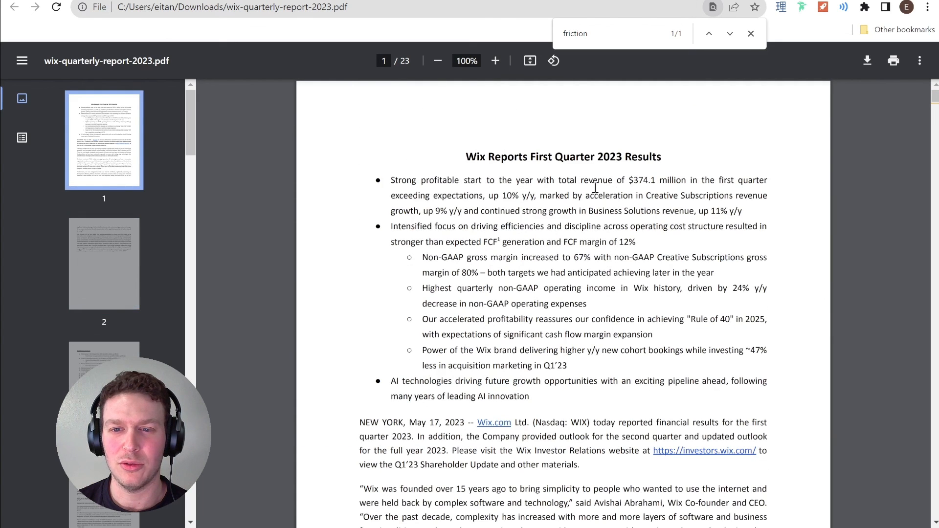
{"action": "left_click_drag", "start_coordinate": [634, 181], "coordinate": [652, 181]}
{"action": "left_click", "coordinate": [660, 197]}
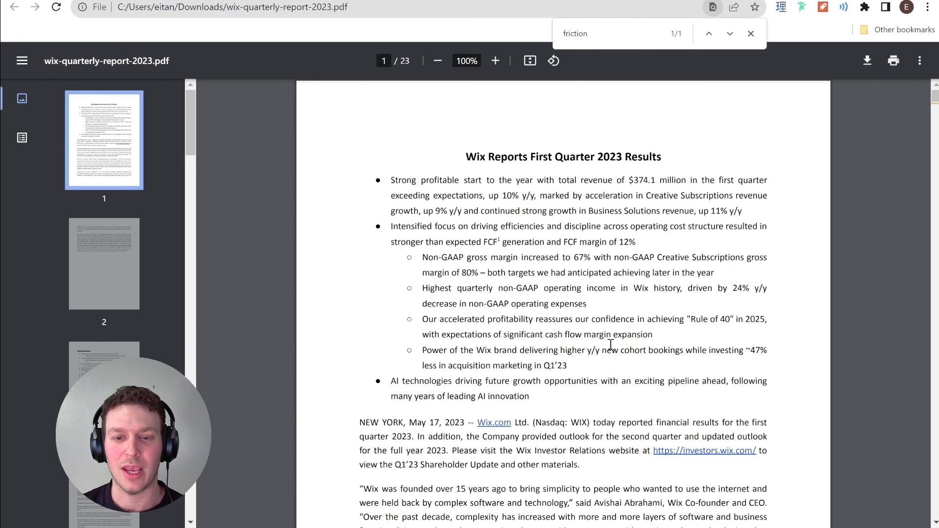
{"action": "left_click", "coordinate": [25, 2]}
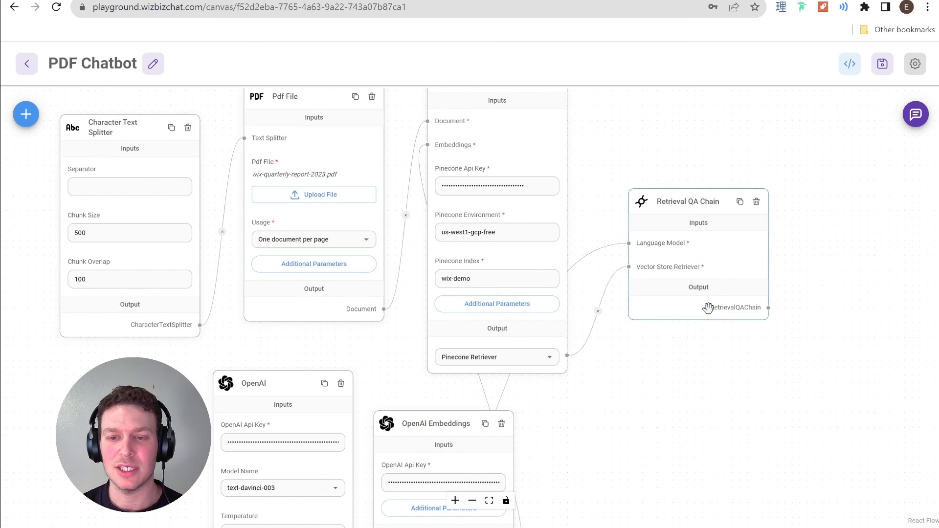
{"action": "scroll", "coordinate": [584, 363], "scroll_direction": "down", "scroll_amount": 1}
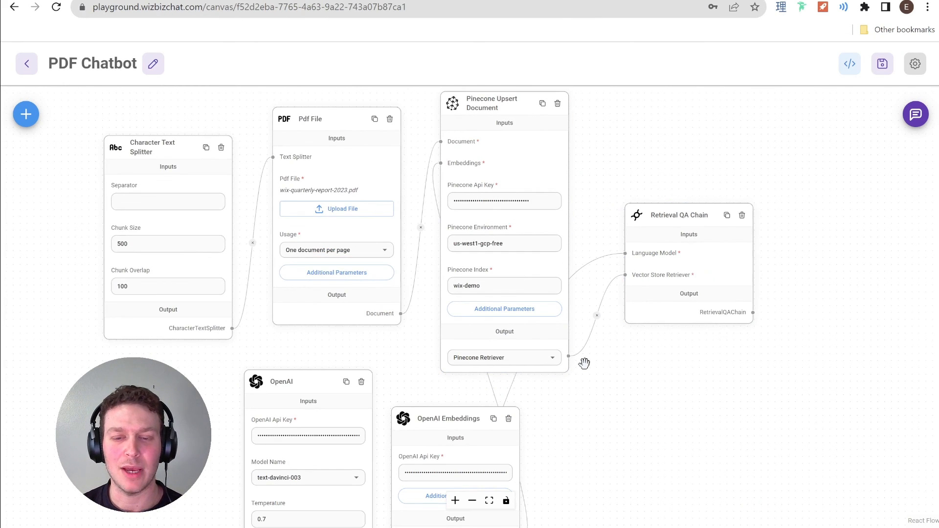